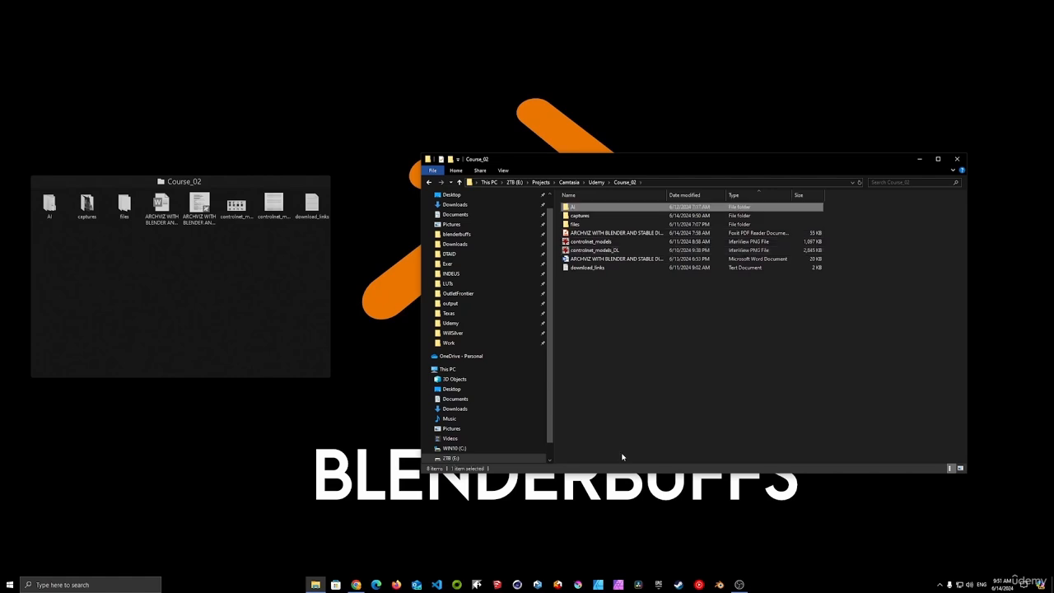
right_click(623, 456)
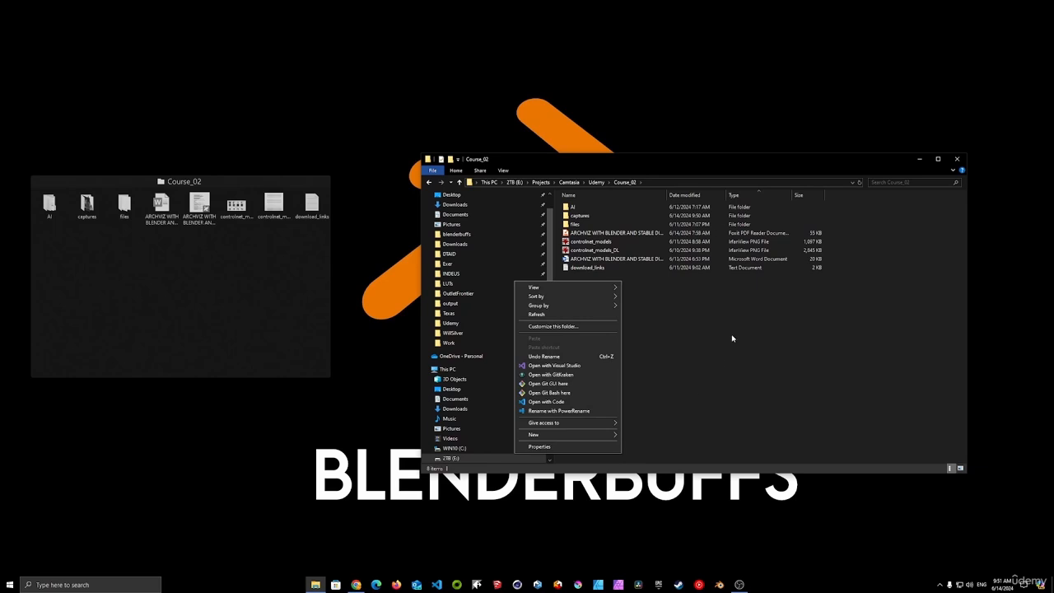
left_click(752, 160)
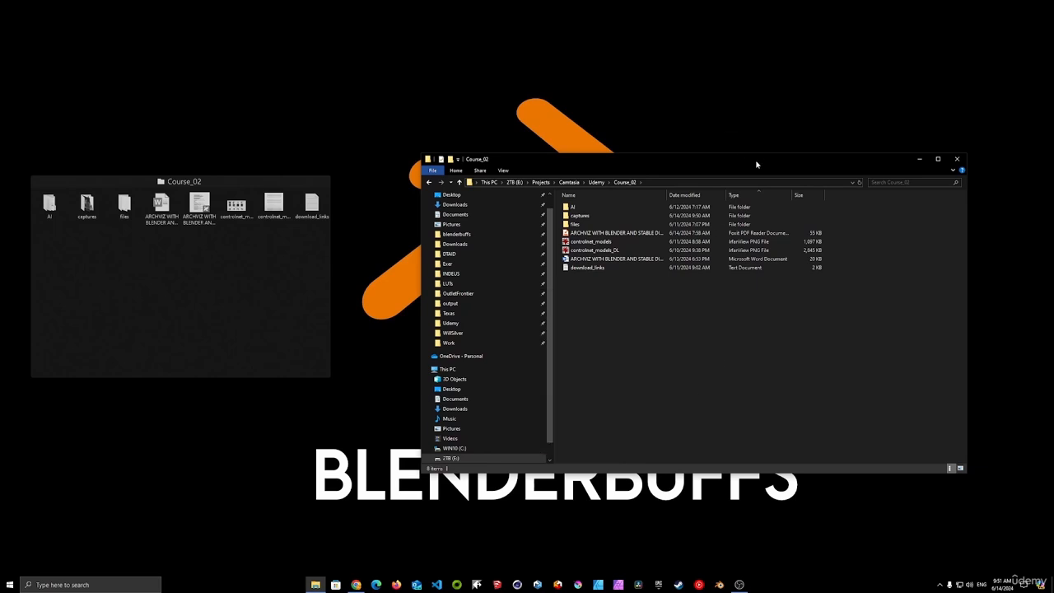
- Open the folder AI\AI_diffusion\ComfyUI\ComfyUI\models\checkpoints inside Course_02
double_click(585, 208)
double_click(588, 206)
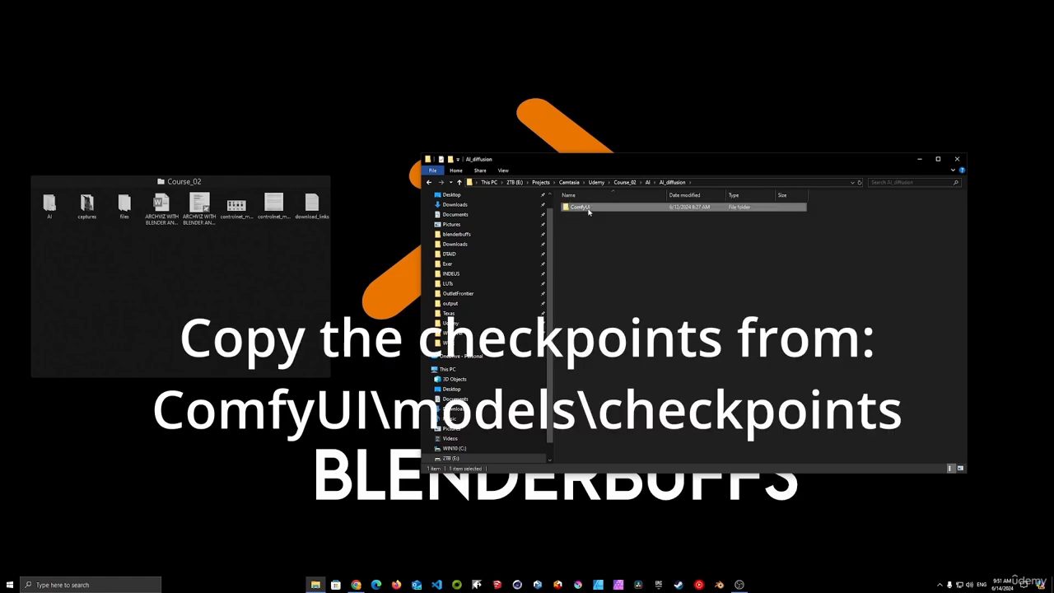
double_click(588, 207)
double_click(581, 214)
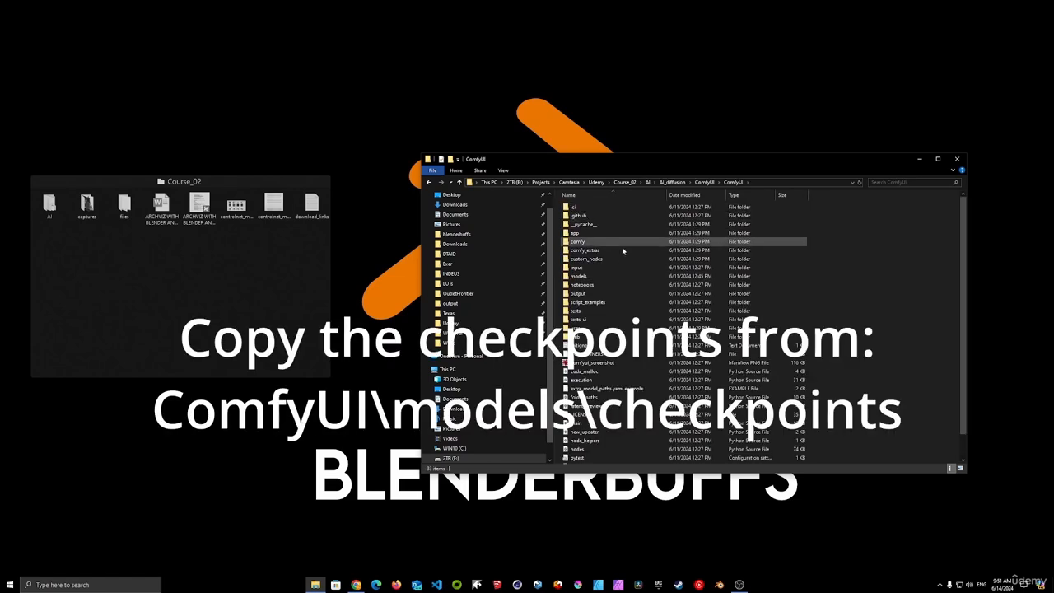
double_click(579, 276)
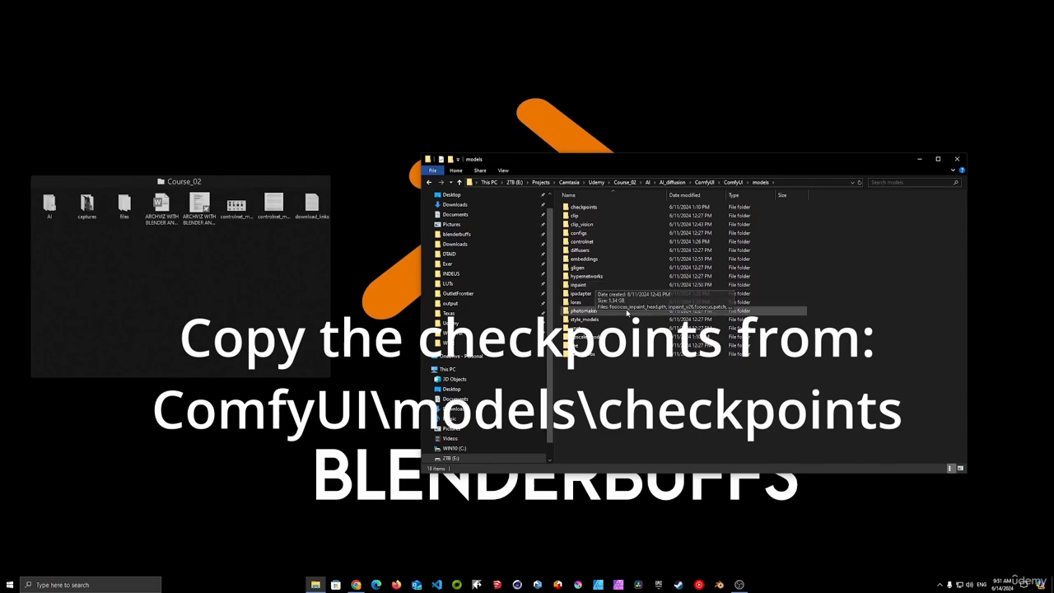
double_click(584, 207)
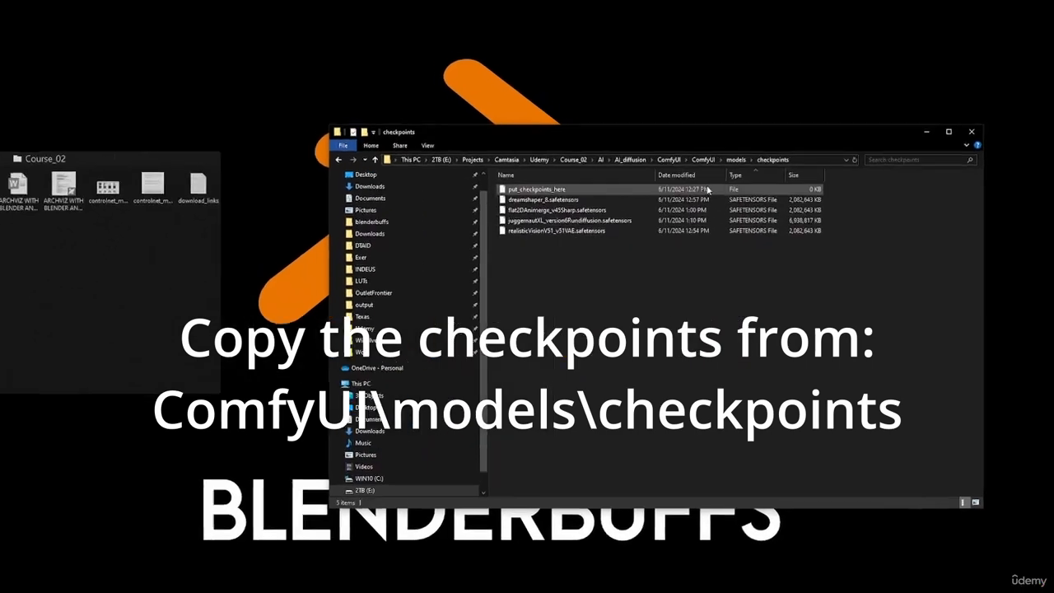
- Copy the four safetensors checkpoint files, from dreamshaper_8 through realisticVisionV51_v51VAE, leaving out put_checkpoints_here
left_click(717, 152)
left_click(715, 152)
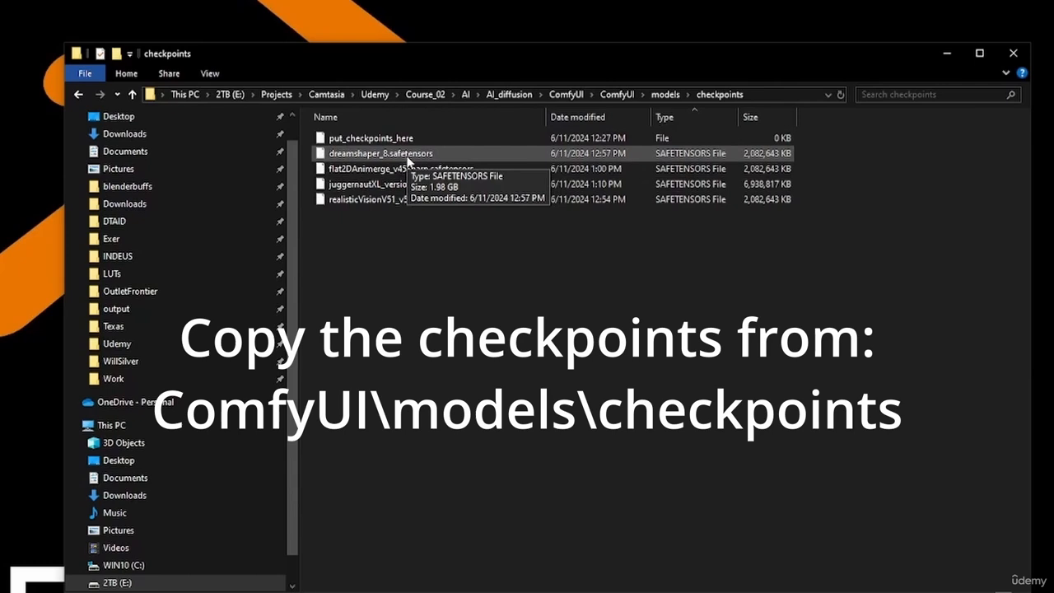
left_click(407, 156)
left_click(370, 199, "shift")
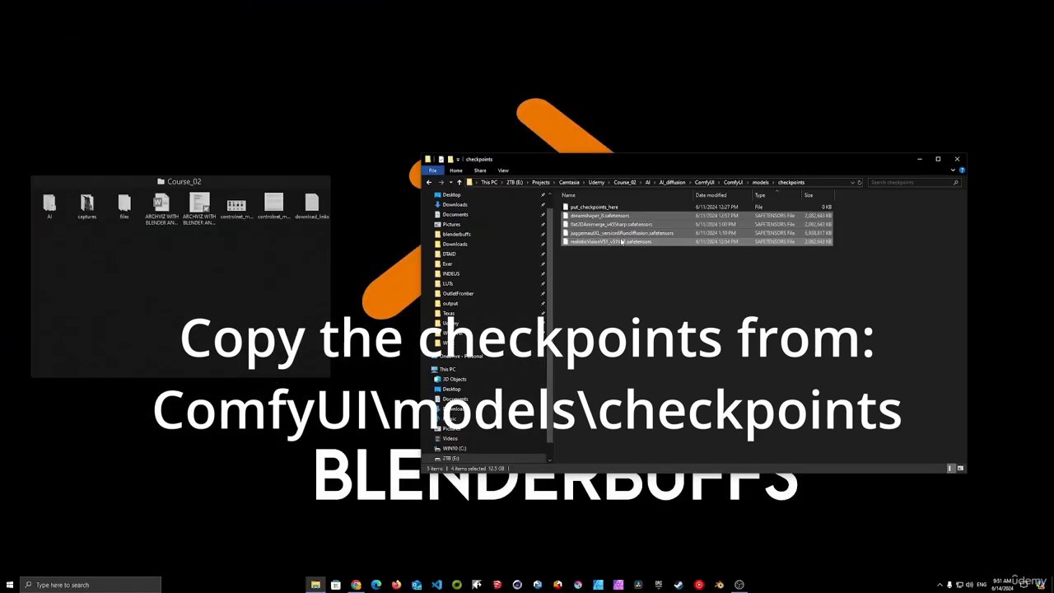
right_click(408, 199)
left_click(525, 350)
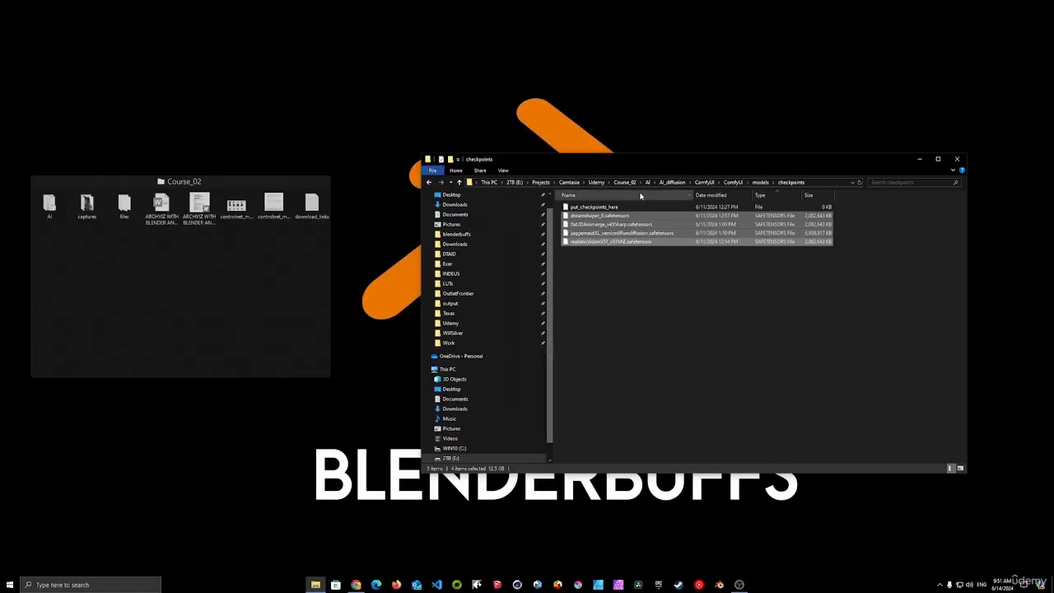
- Go back to the AI folder and open Forge\webui\models\Stable-diffusion
left_click(648, 183)
double_click(578, 226)
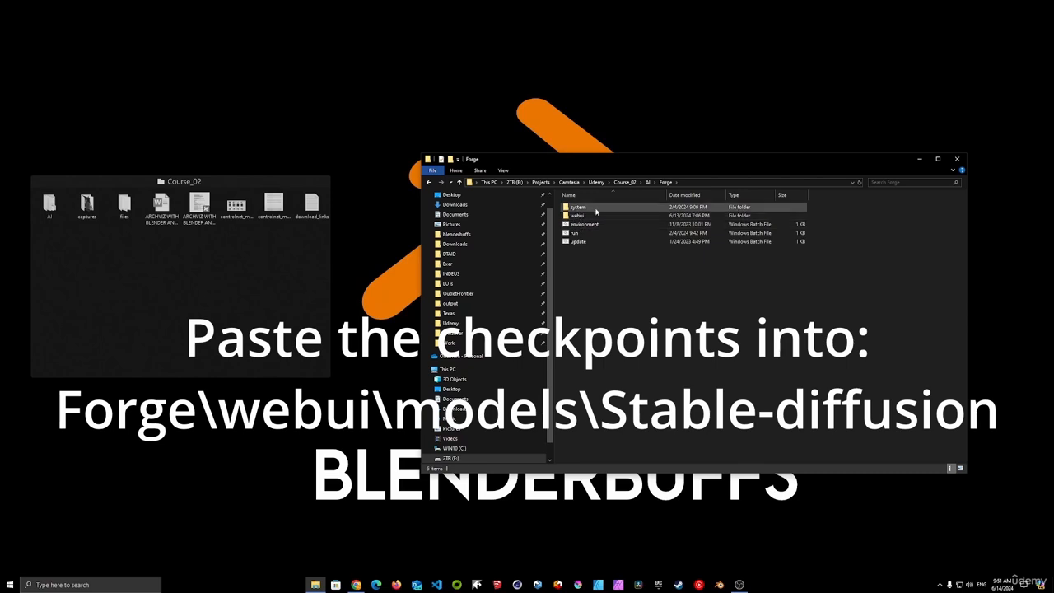
double_click(579, 218)
double_click(580, 310)
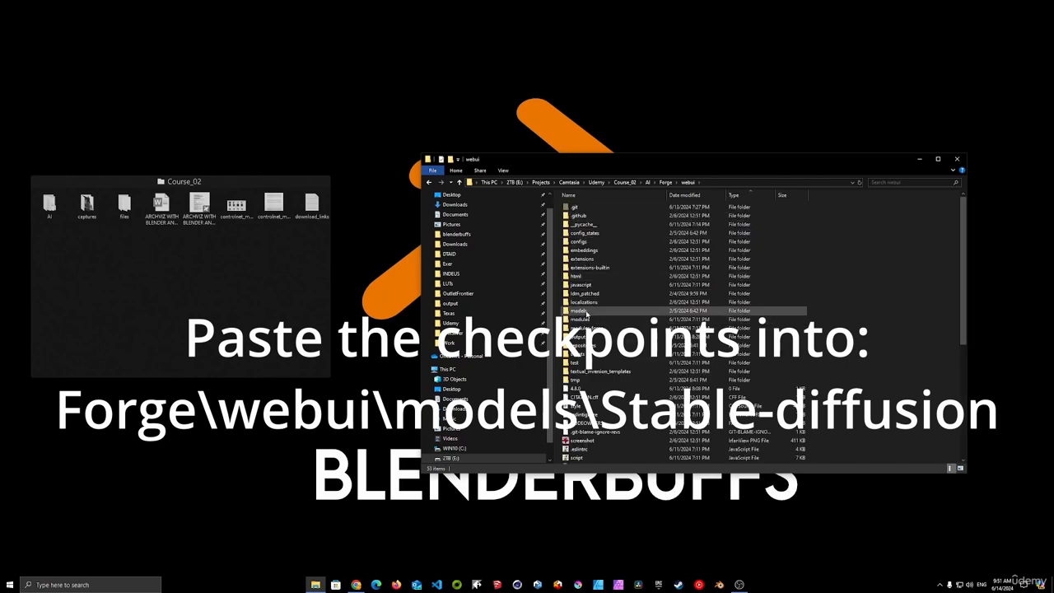
double_click(609, 285)
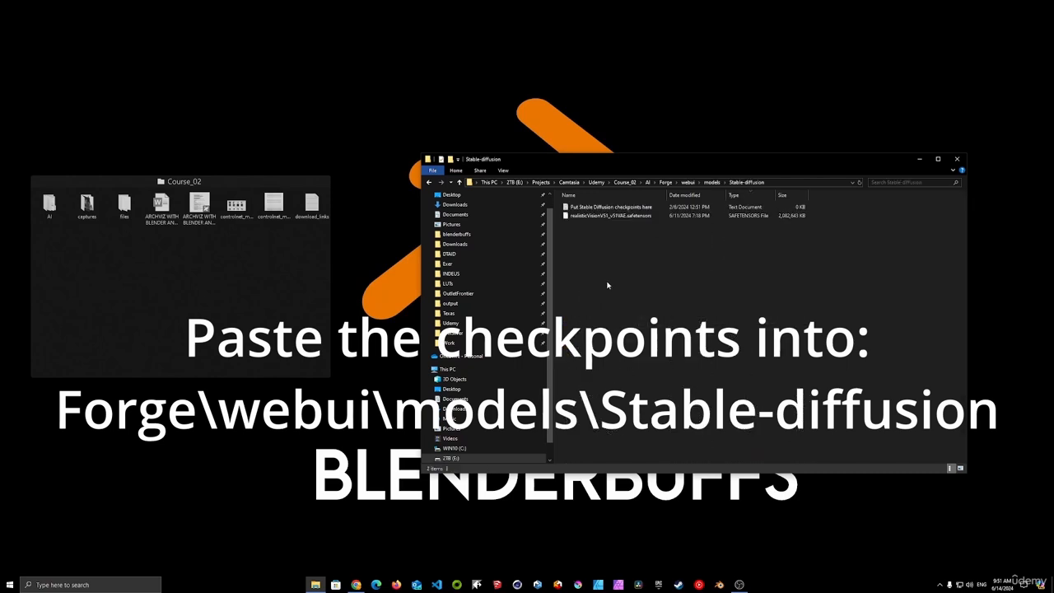
- Paste the copied checkpoints into the Stable-diffusion folder, skipping the duplicate realisticVisionV51_v51VAE.safetensors
right_click(648, 270)
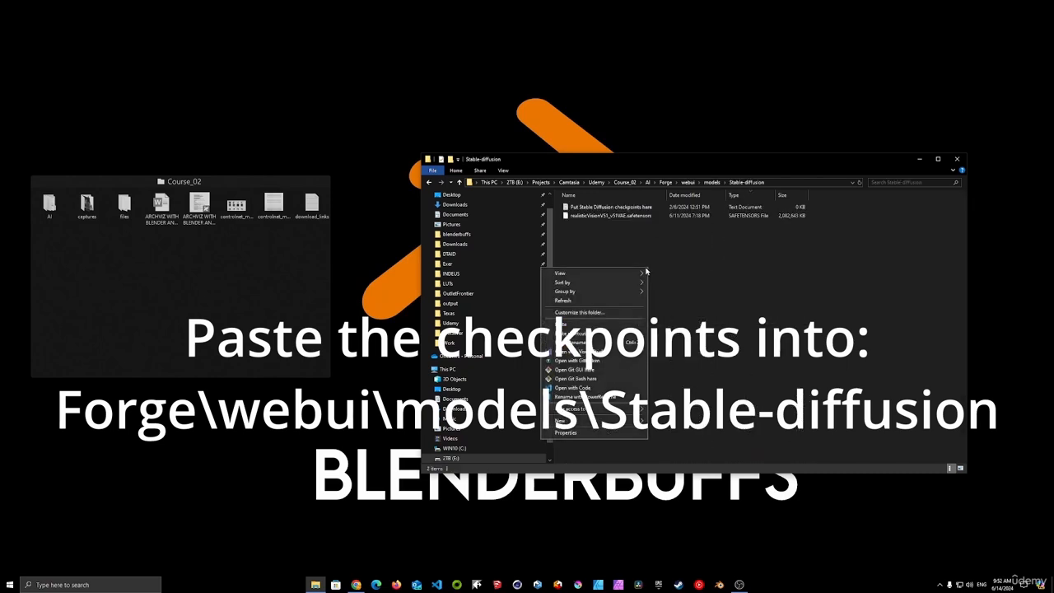
left_click(597, 326)
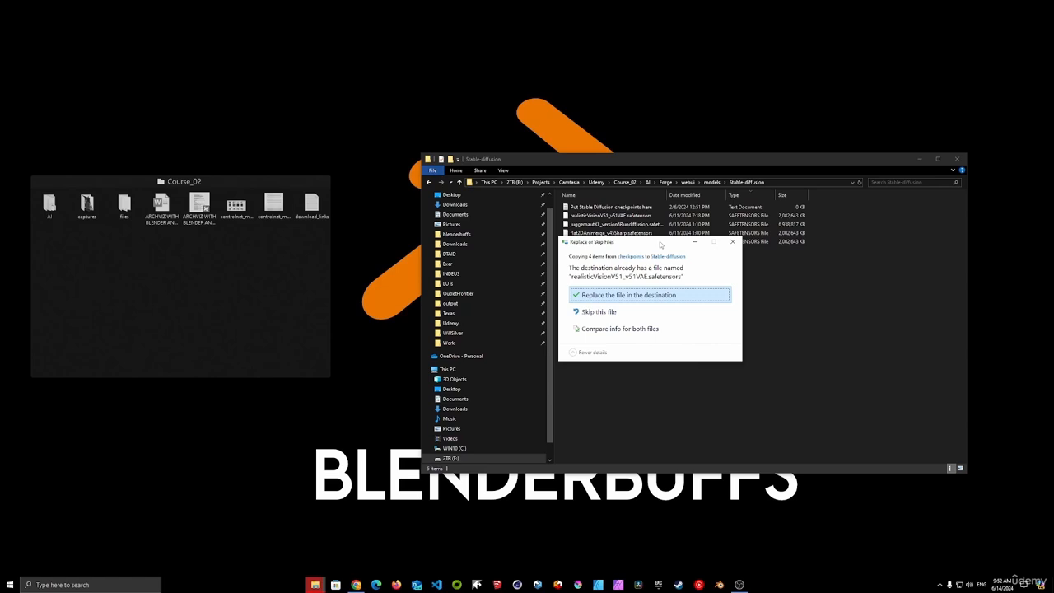
left_click_drag(661, 245, 713, 324)
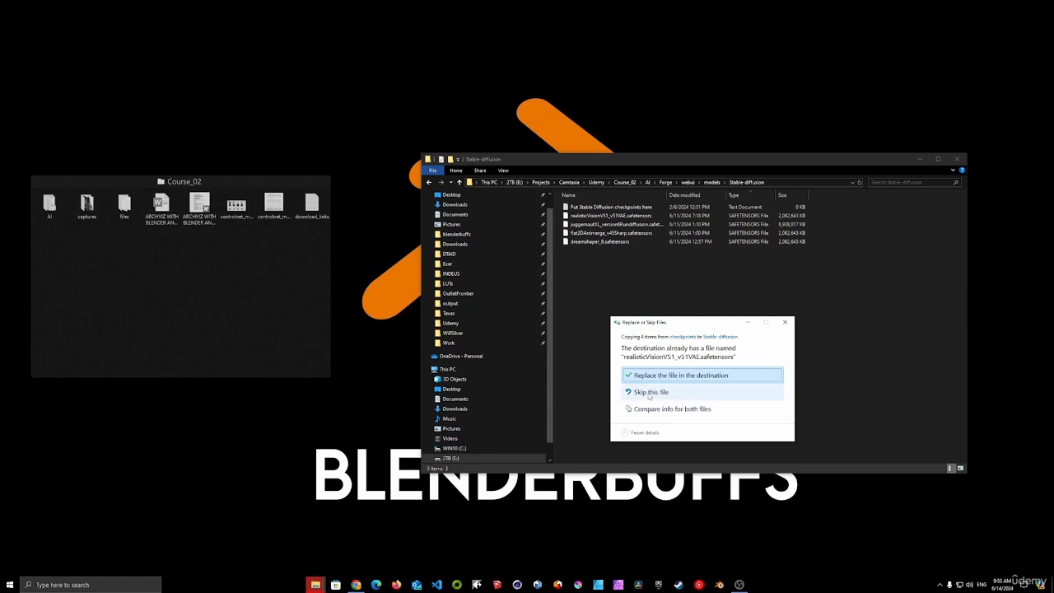
left_click(649, 394)
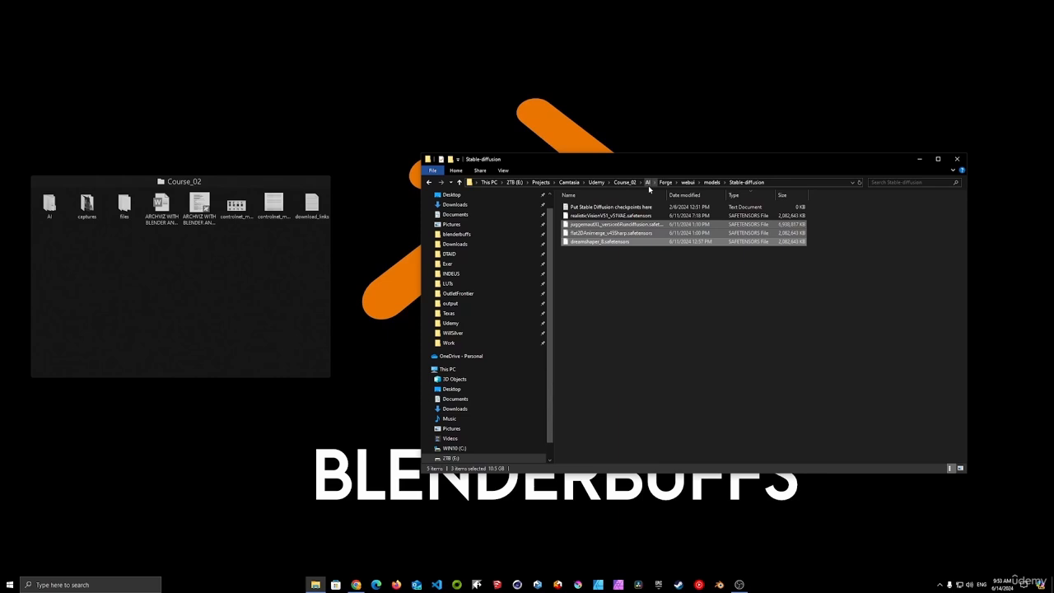
- From the AI folder, open ComfyUI_windows_portable\ComfyUI\models\controlnet
left_click(649, 184)
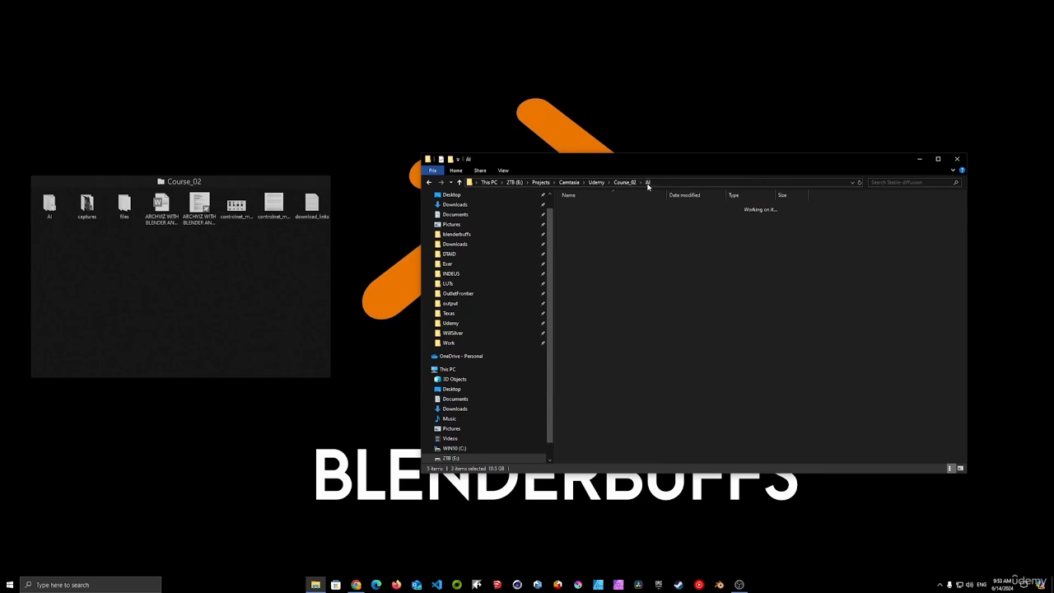
left_click(612, 217)
double_click(613, 216)
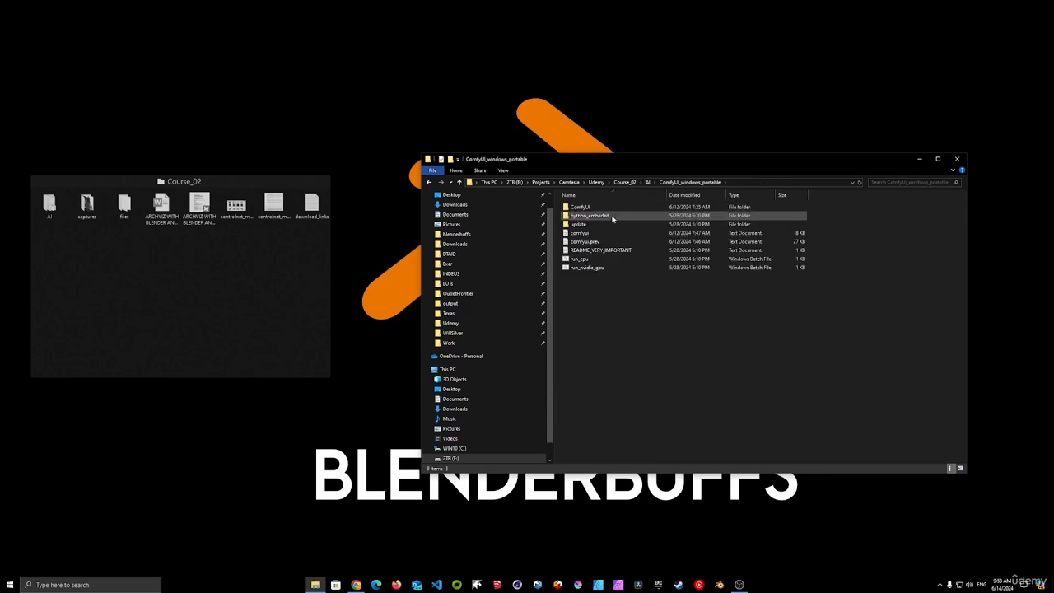
double_click(587, 208)
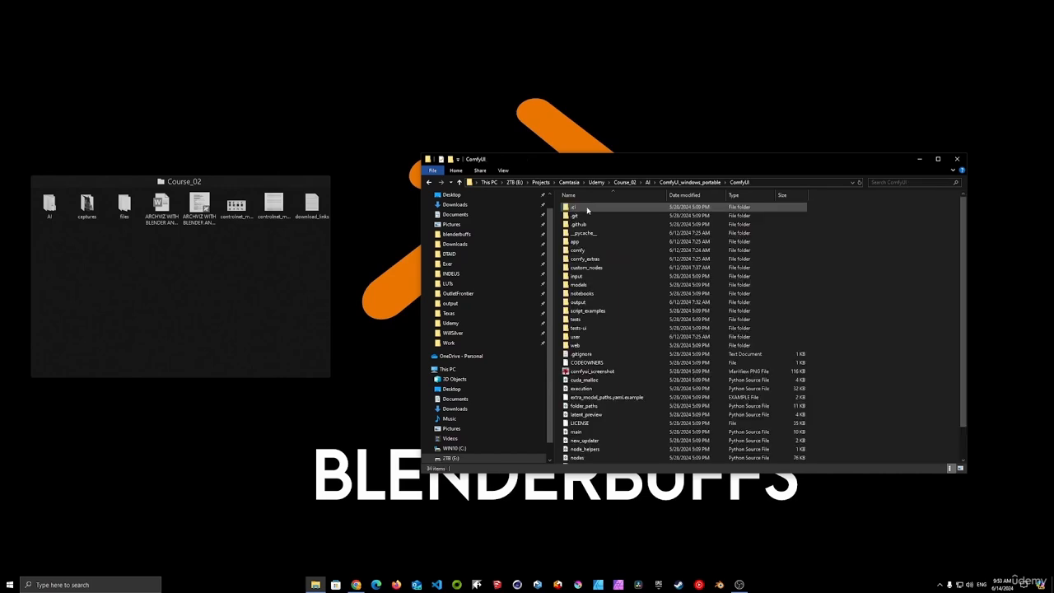
left_click(589, 285)
double_click(589, 285)
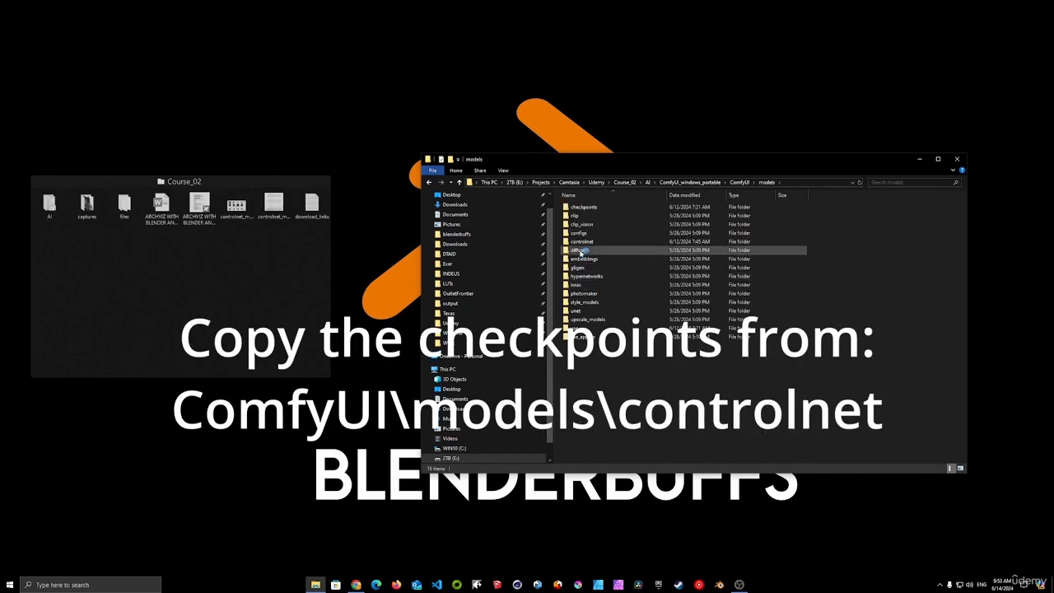
double_click(593, 243)
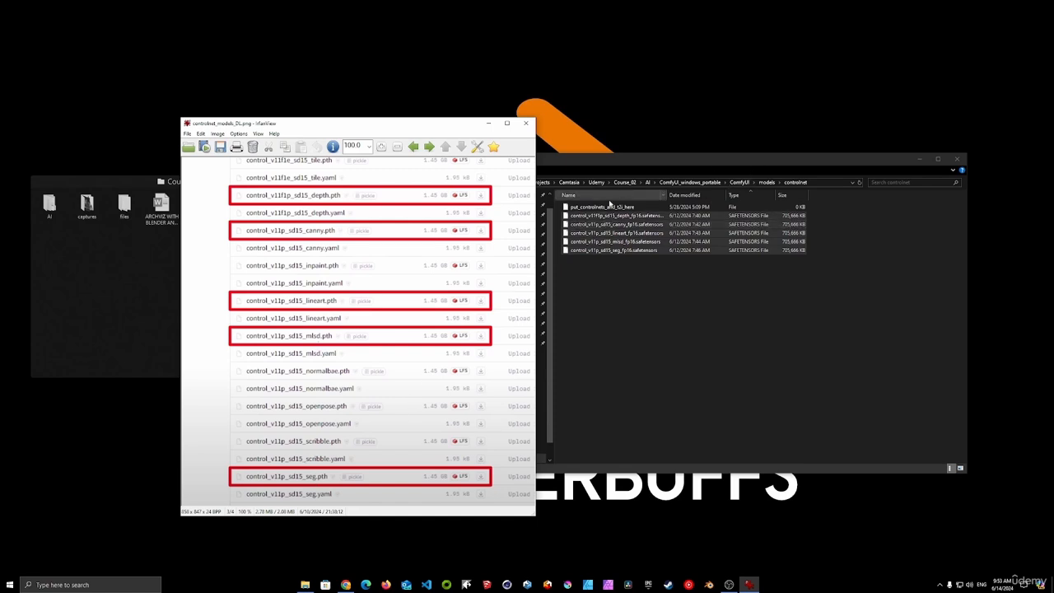
- Paste the five ControlNet models (depth, canny, lineart, mlsd and seg) into Forge\webui\models\ControlNet
left_click(713, 164)
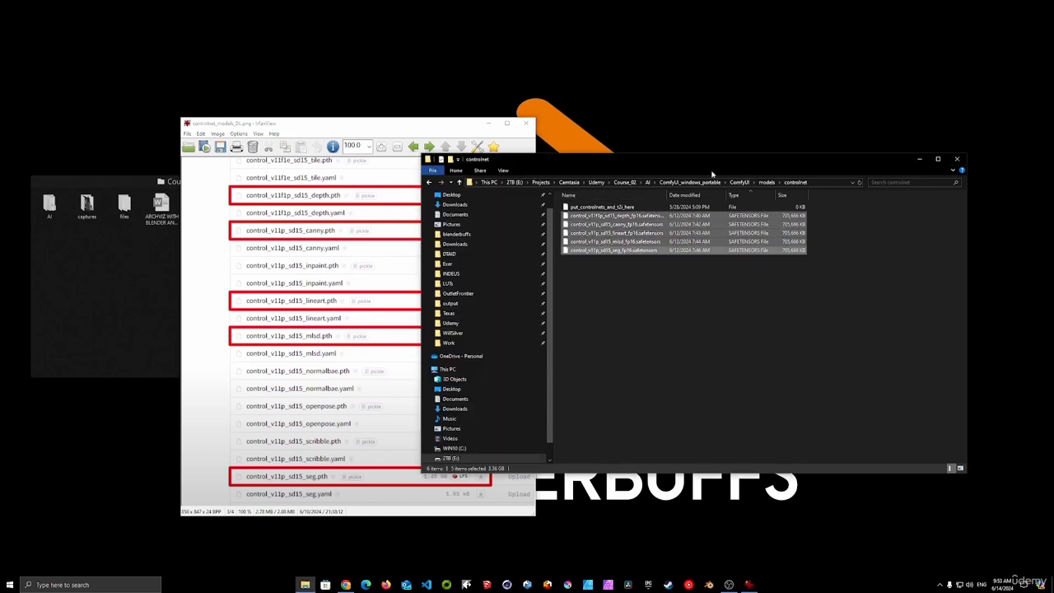
left_click(624, 182)
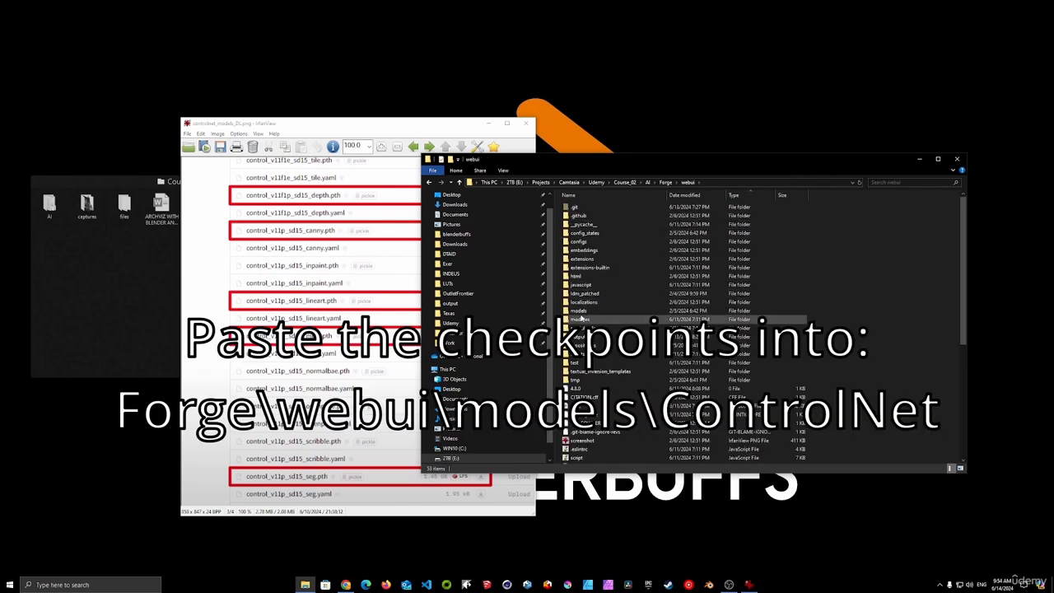
double_click(579, 311)
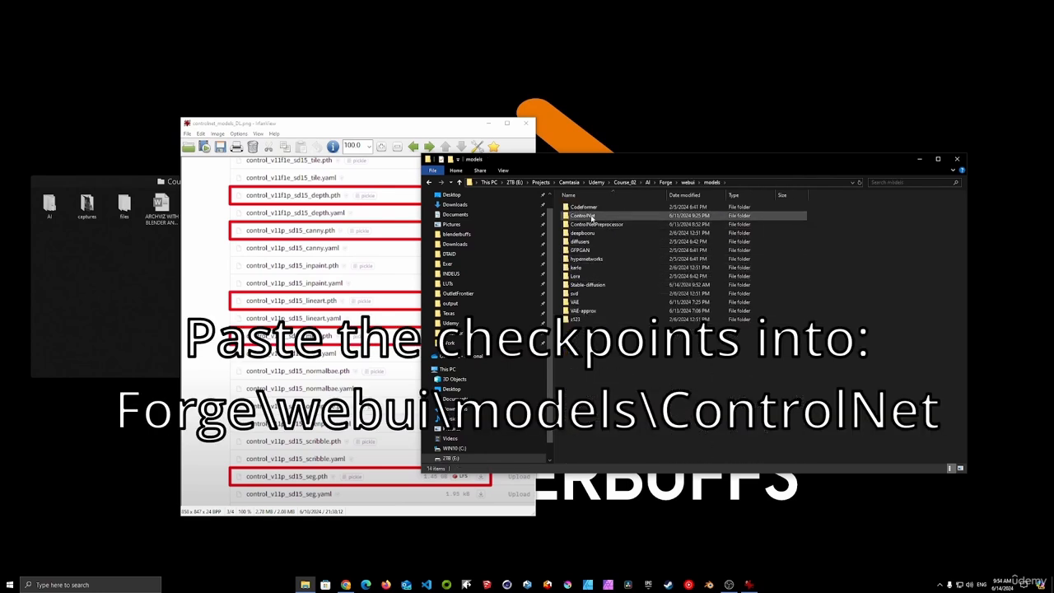
double_click(591, 218)
key("ctrl+v")
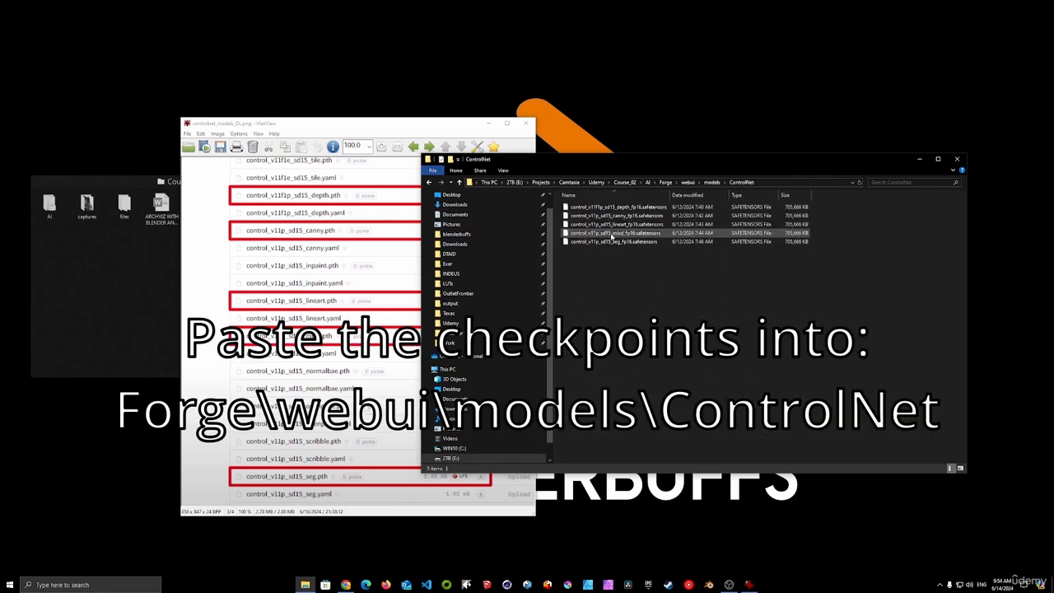
- Launch Stable Diffusion Forge by running the run batch file in the Forge folder
left_click(664, 182)
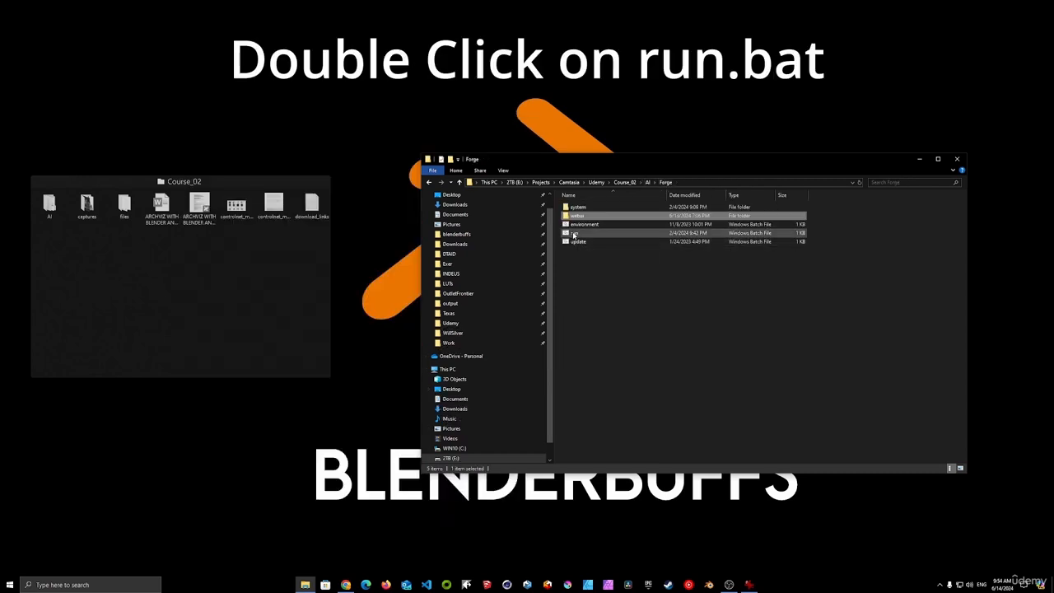
double_click(574, 234)
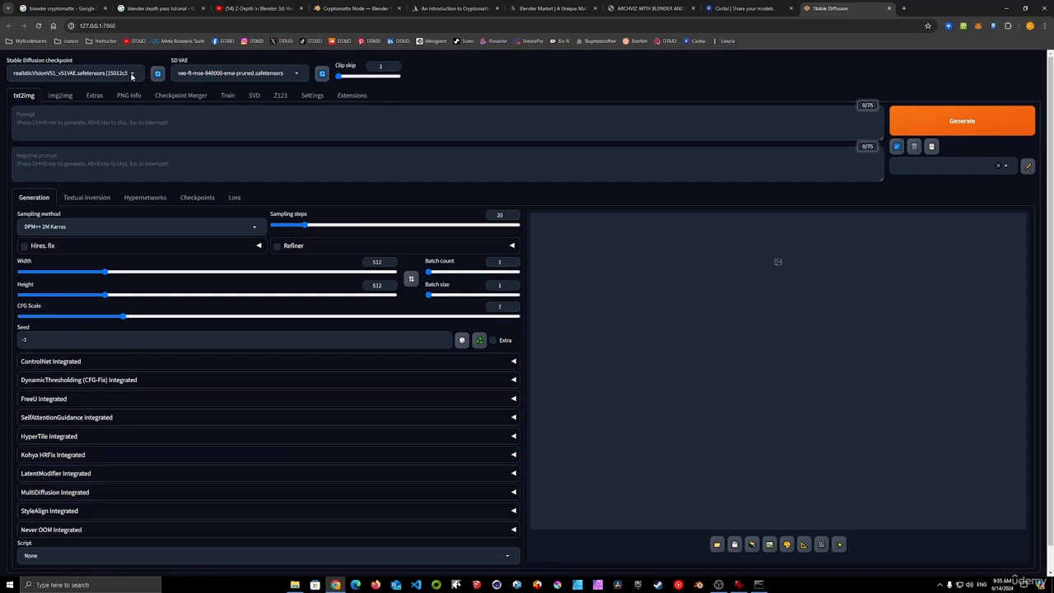
- Check which Stable Diffusion checkpoints and SD VAE options are available in the web interface
left_click(132, 74)
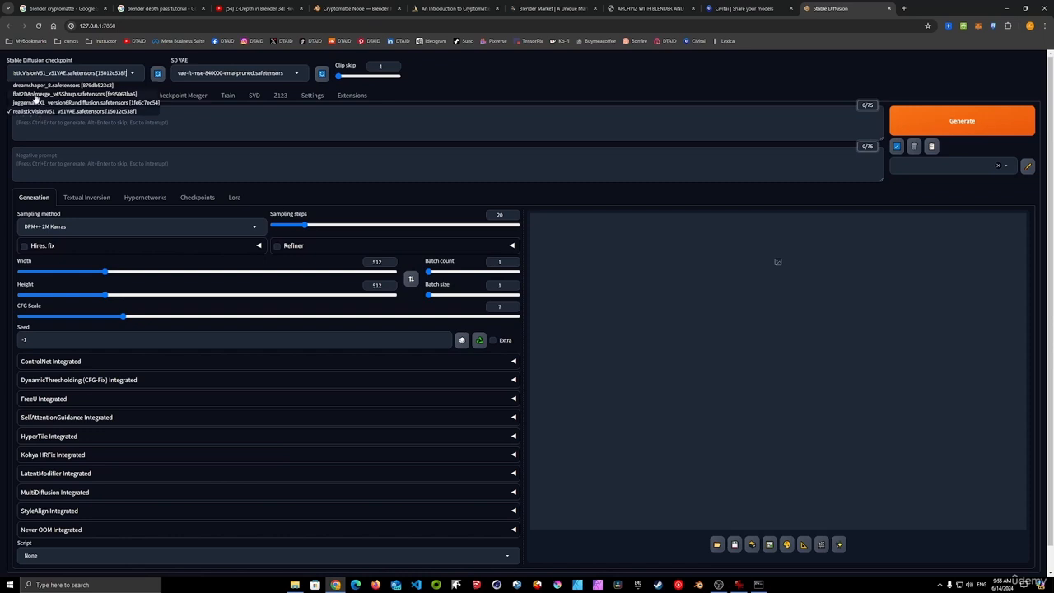
left_click(243, 70)
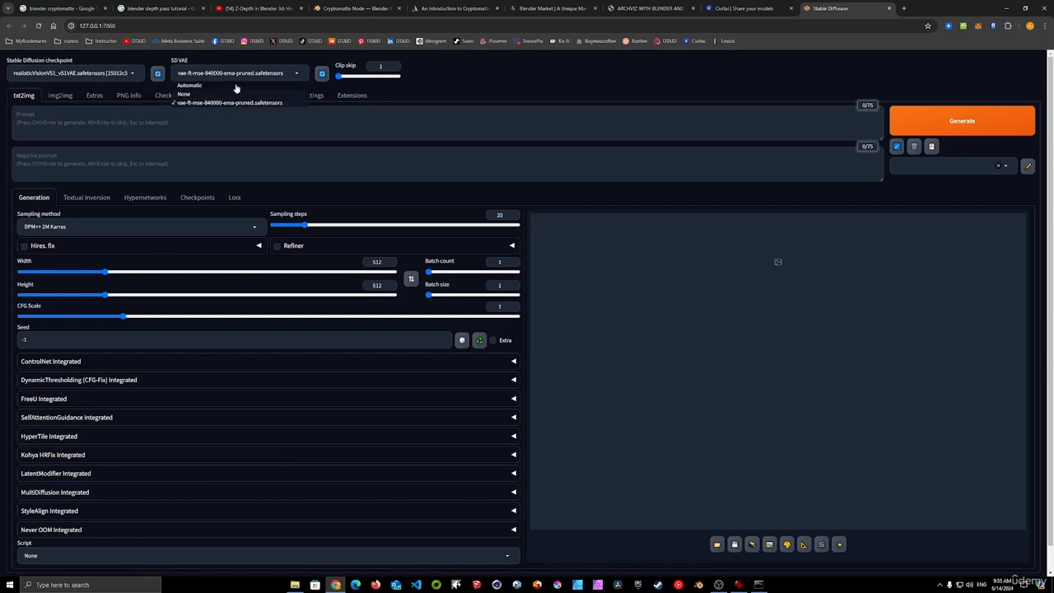
left_click(272, 61)
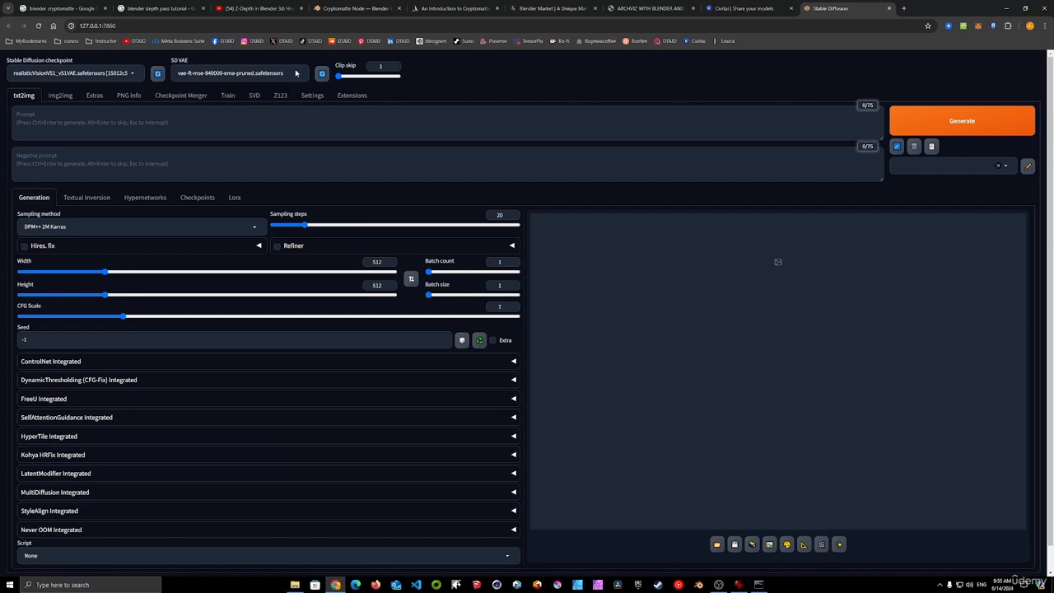
left_click(296, 73)
left_click(532, 83)
- Generate an image from the prompt "a cat in ahat" with the negative prompt "bad quality, worst quality, text, watermark"
left_click(132, 126)
type("a cat in ahat")
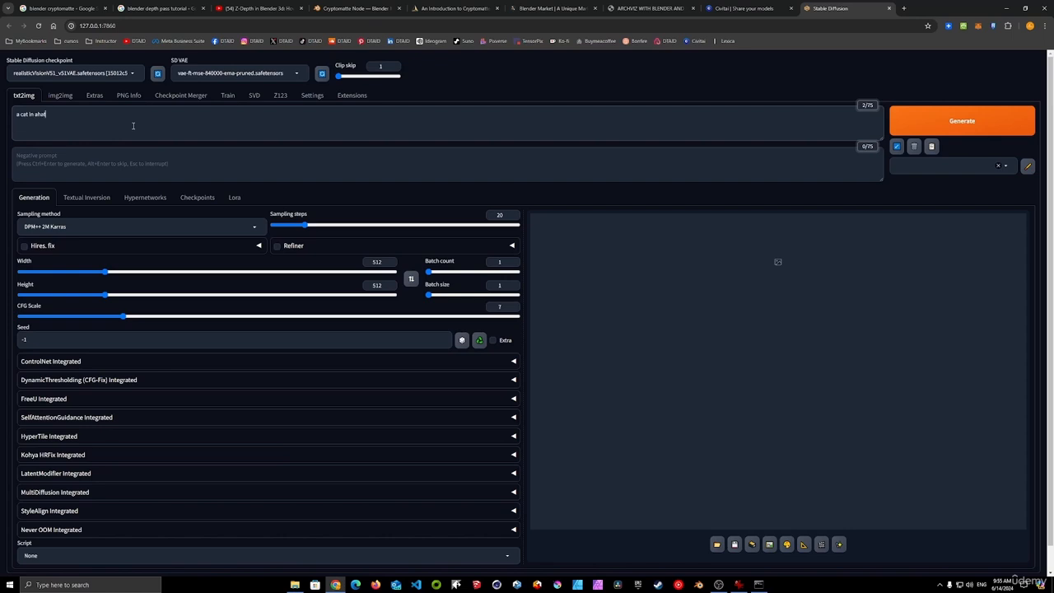
left_click(118, 158)
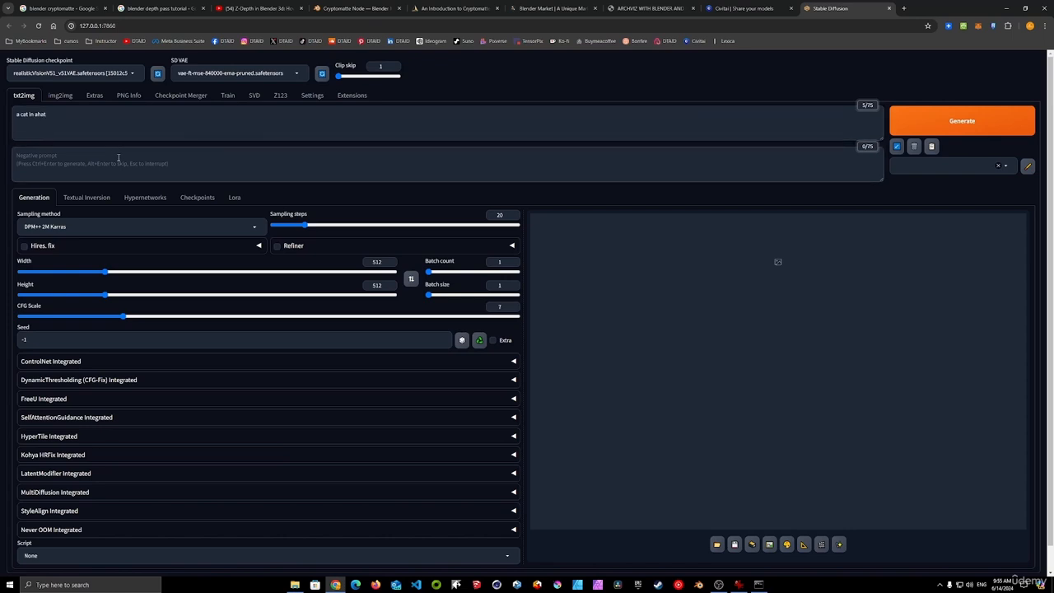
type("h")
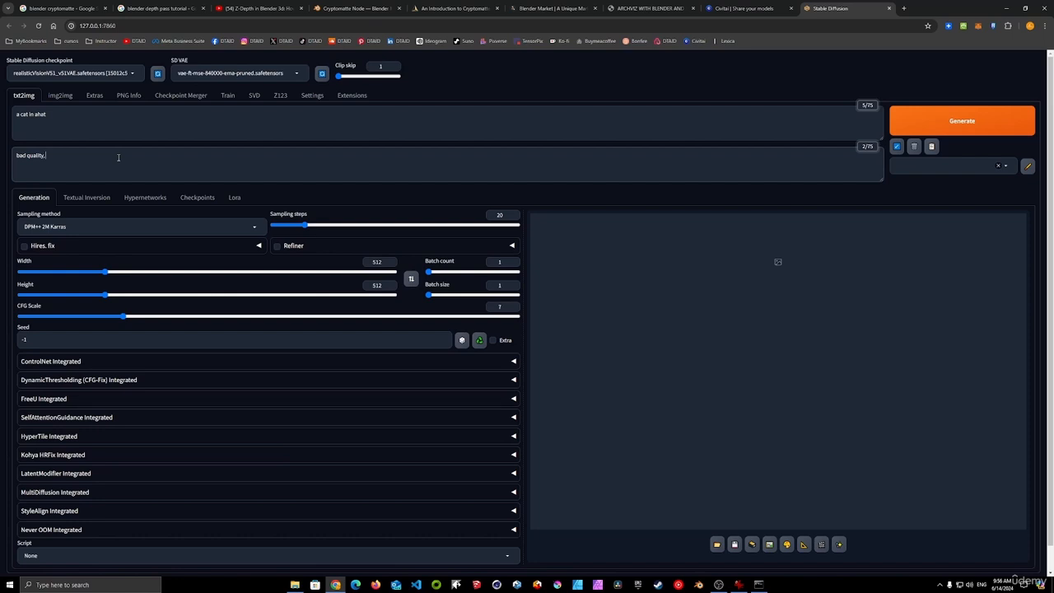
type("ad quality, worst quality, text, watermark")
left_click(989, 121)
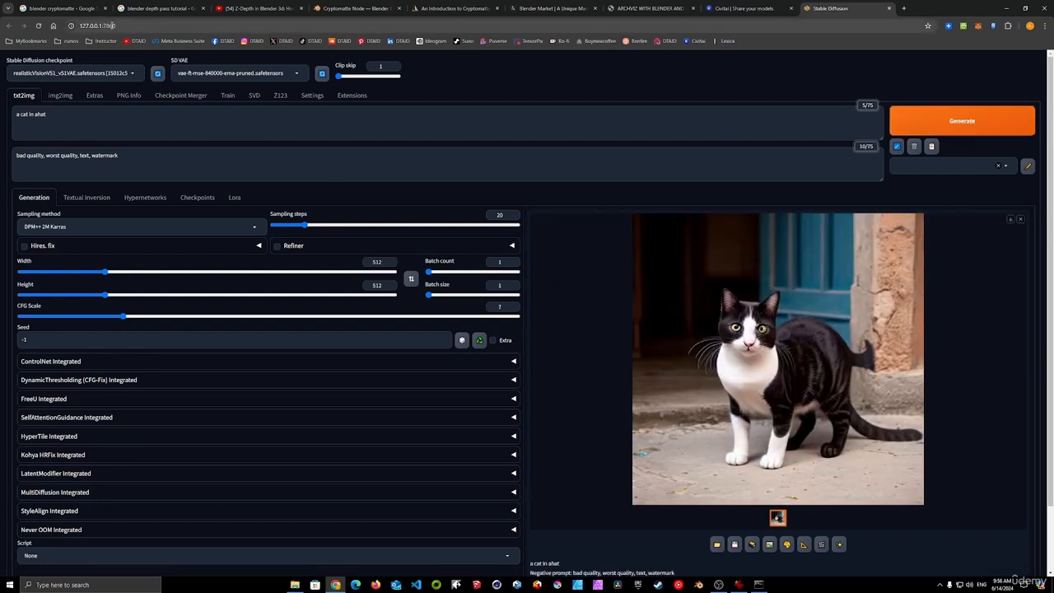
- Generate the cat image with the dreamshaper_8 checkpoint
left_click(134, 74)
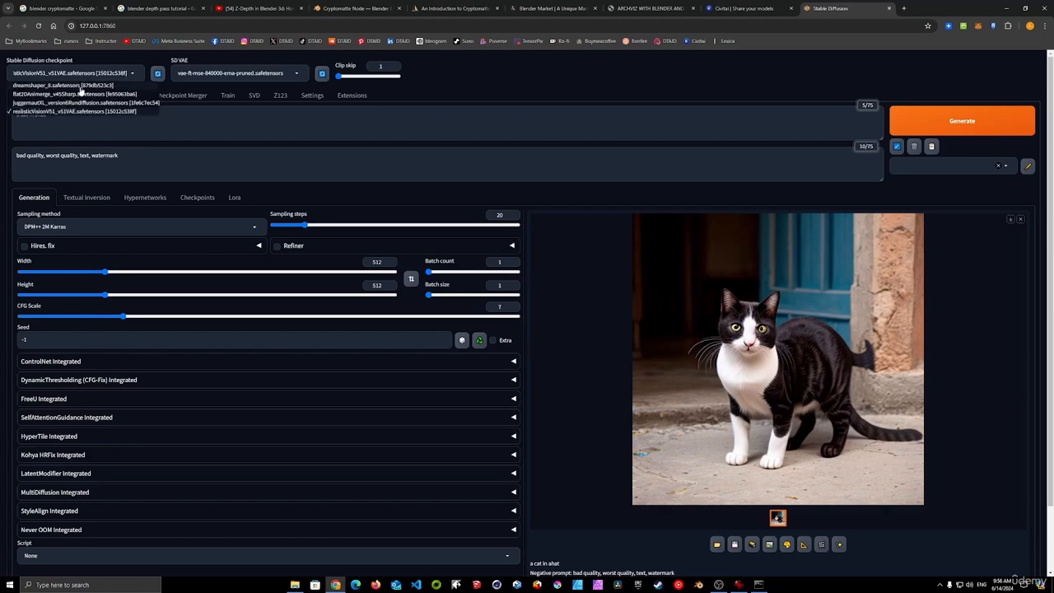
left_click(81, 86)
left_click(941, 122)
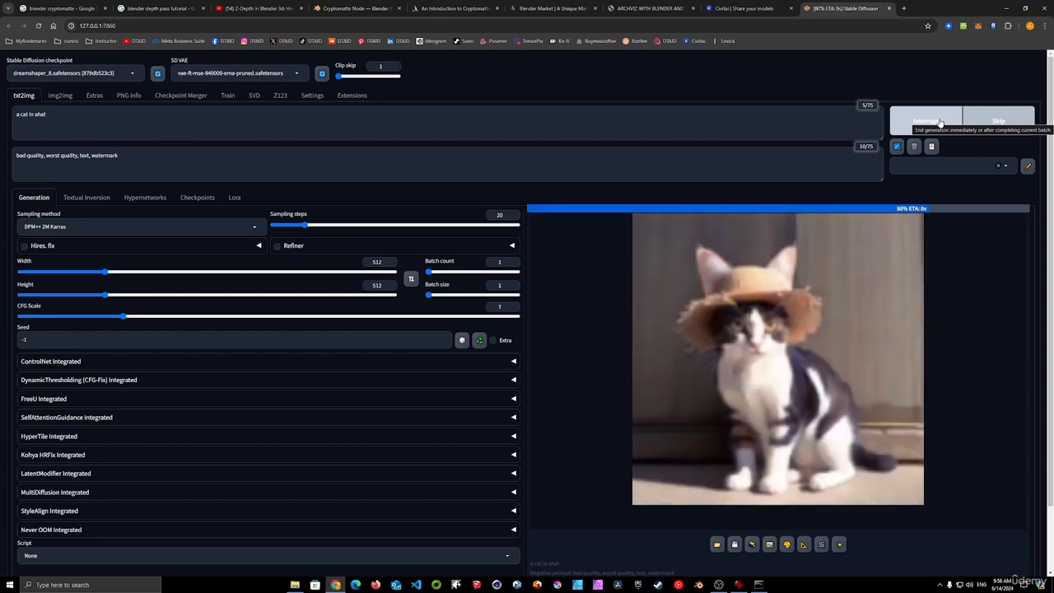
- Switch the checkpoint to flat2DAnimerge_v45Sharp and generate the cat image with it
left_click(134, 74)
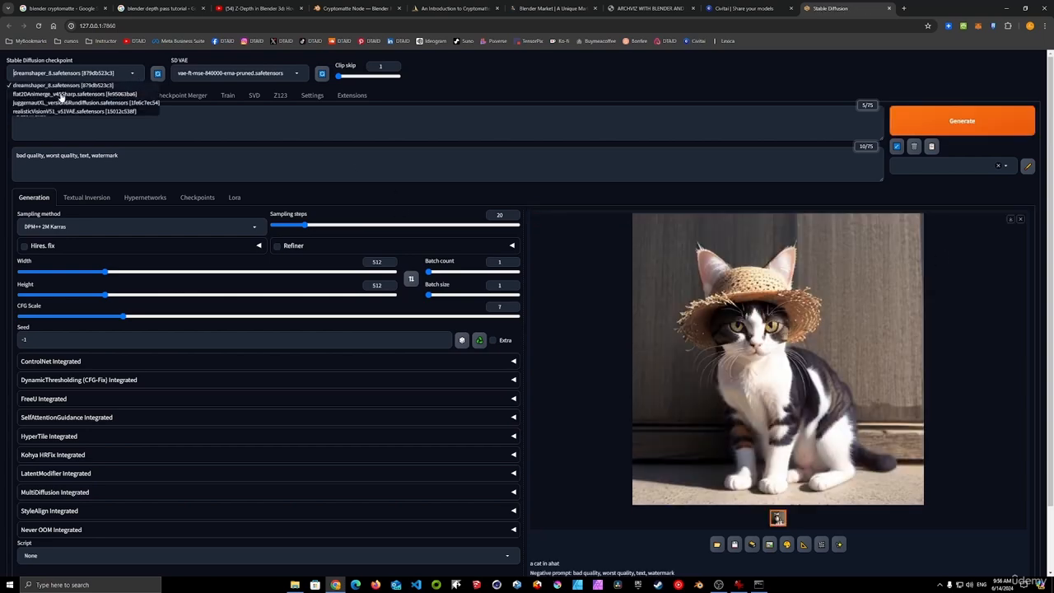
left_click(60, 96)
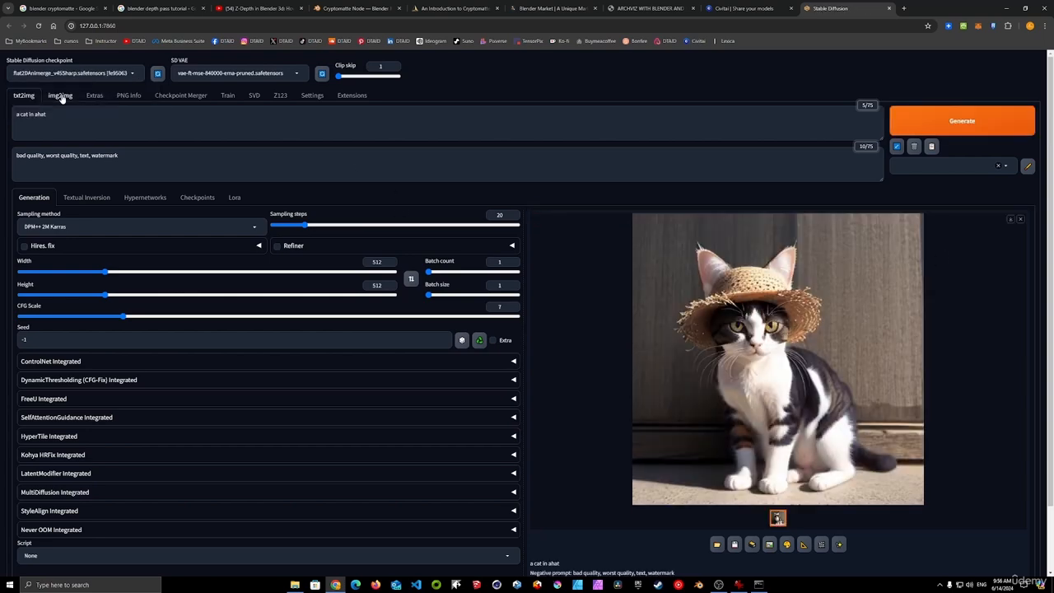
left_click(987, 130)
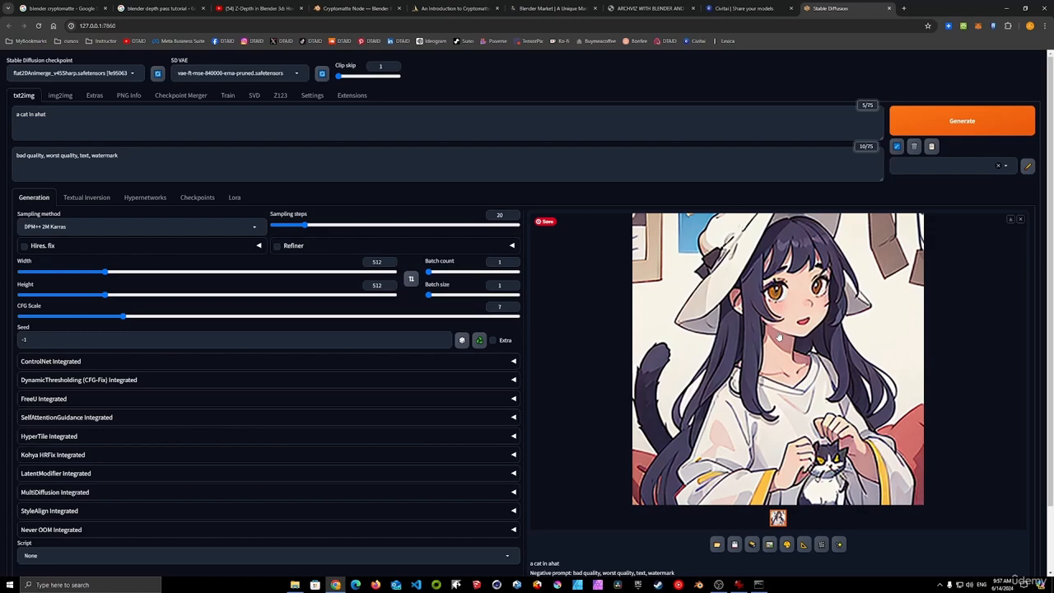
- Switch to the Civitai models page and look over the available checkpoints
left_click(335, 585)
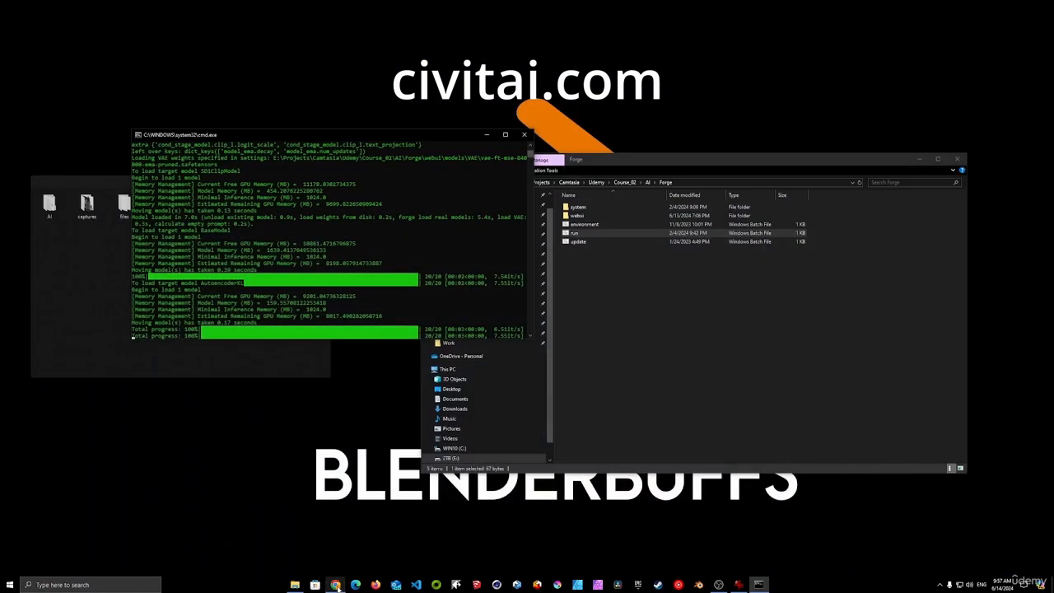
left_click(336, 584)
left_click(742, 8)
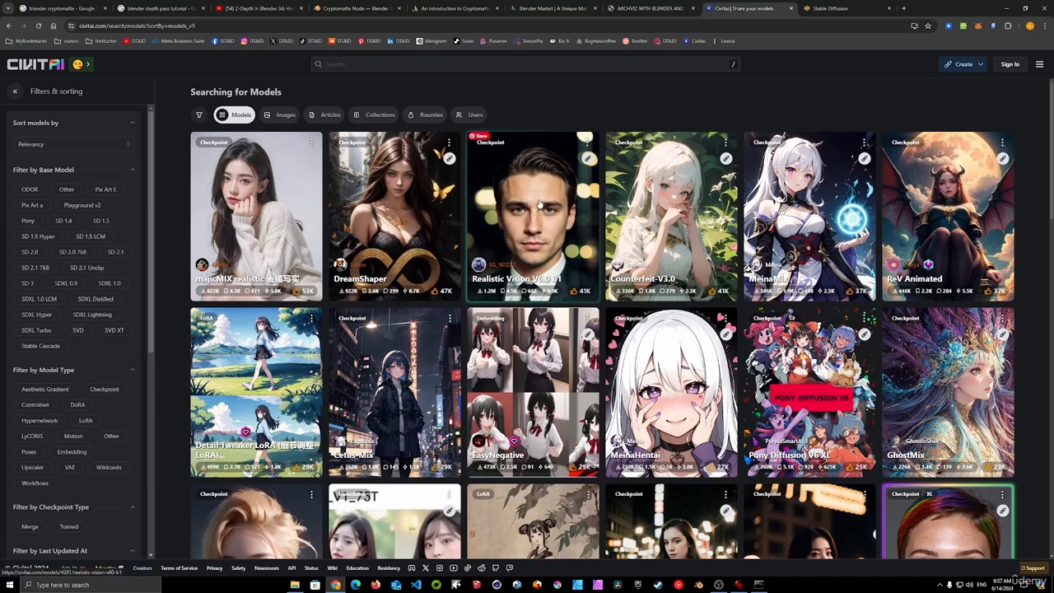
scroll(539, 205, "down", 2)
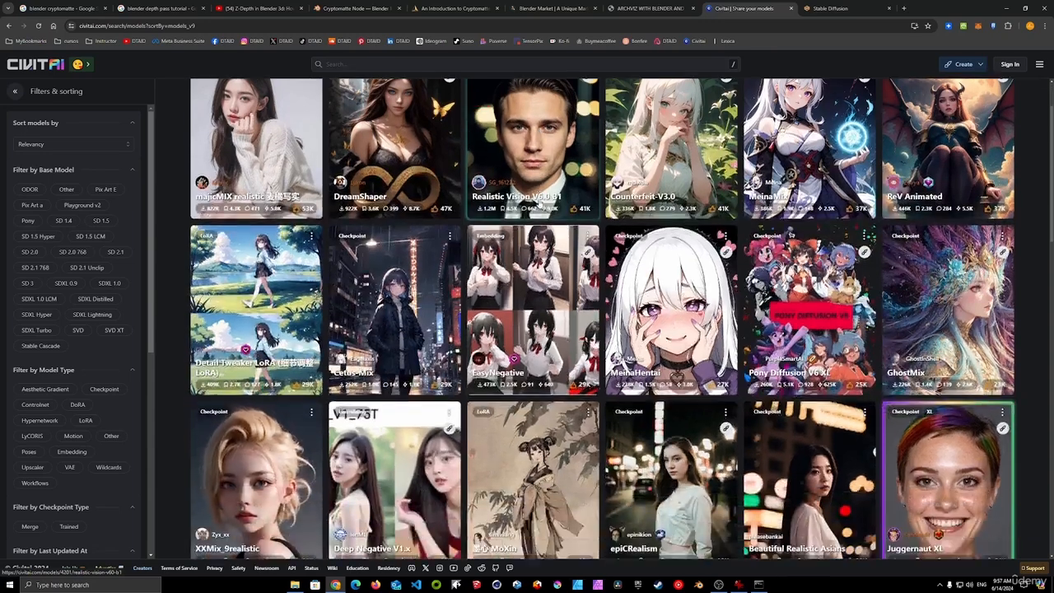
scroll(536, 203, "up", 2)
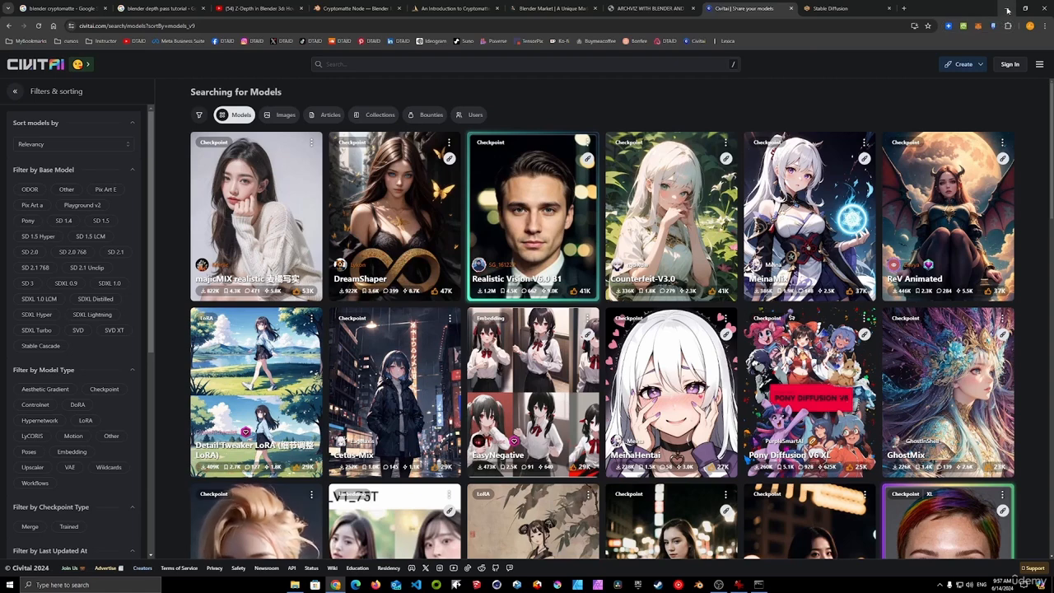
- Return to Stable Diffusion and generate the cat image with the juggernautXL_version6Rundiffusion checkpoint
left_click(839, 12)
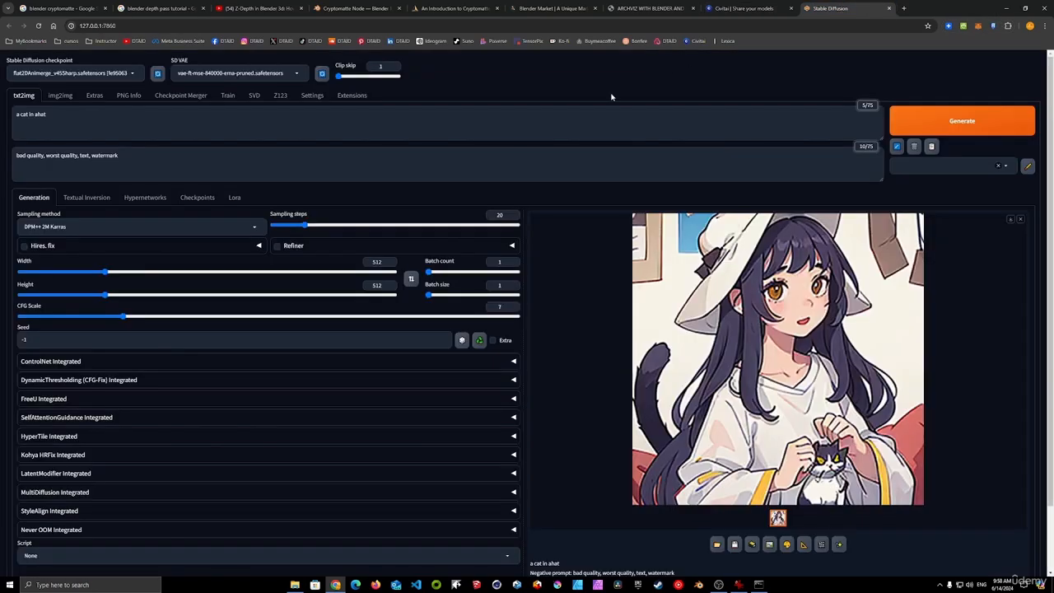
left_click(132, 73)
left_click(79, 102)
left_click(965, 130)
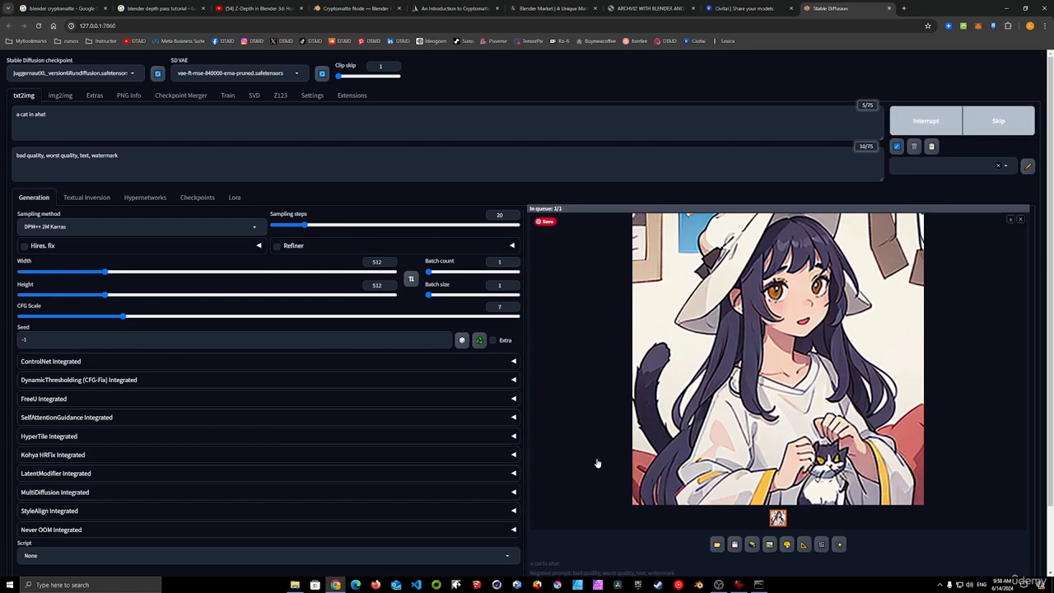
- Check the model loading and generation progress in the command window
left_click(759, 585)
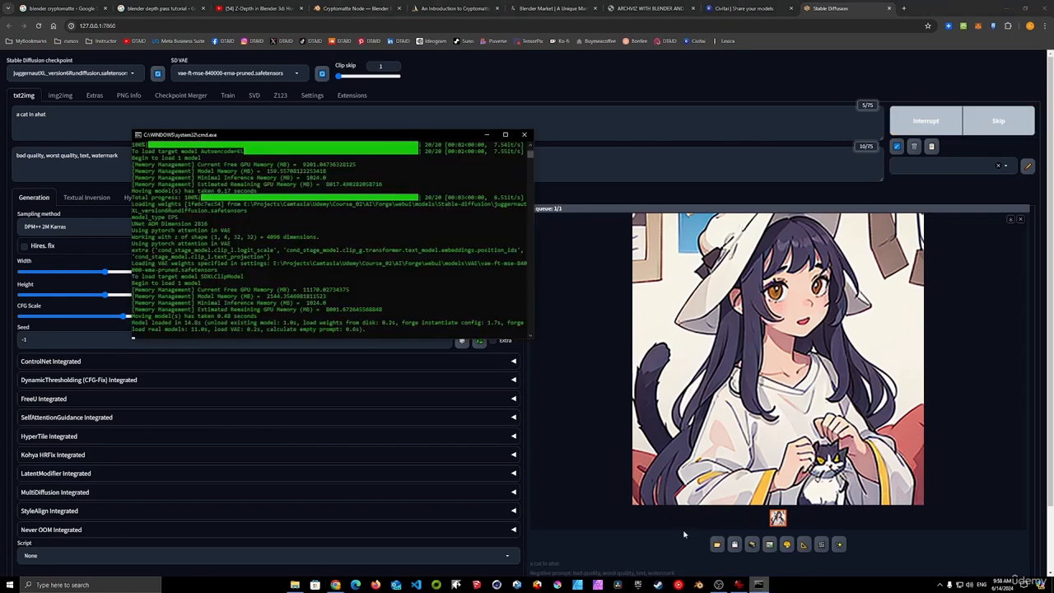
left_click_drag(434, 137, 438, 182)
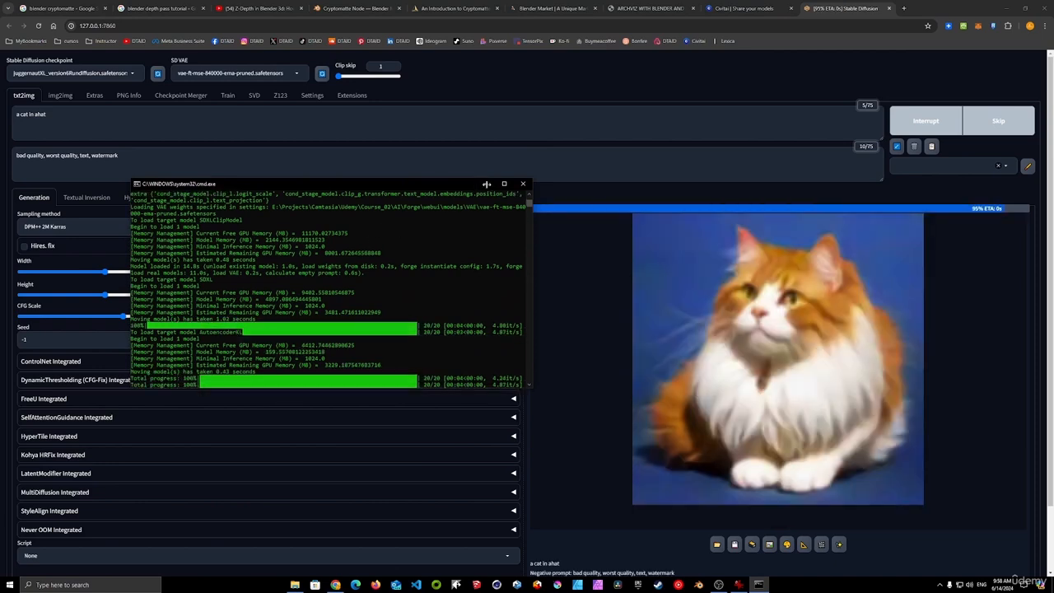
left_click(485, 184)
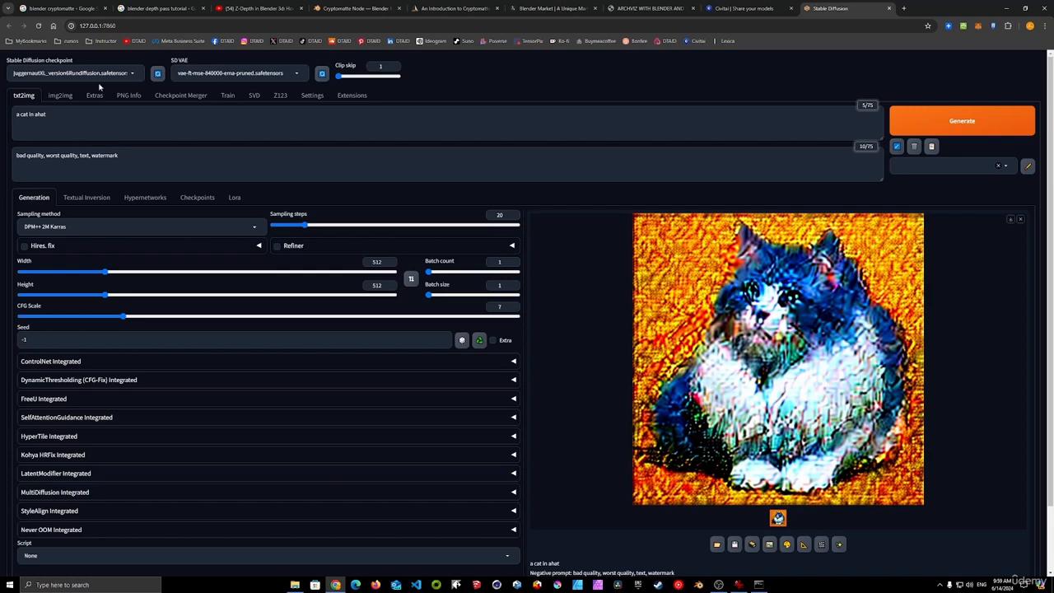
- Disable the VAE by choosing None and generate the cat image twice with the juggernautXL checkpoint
left_click(298, 75)
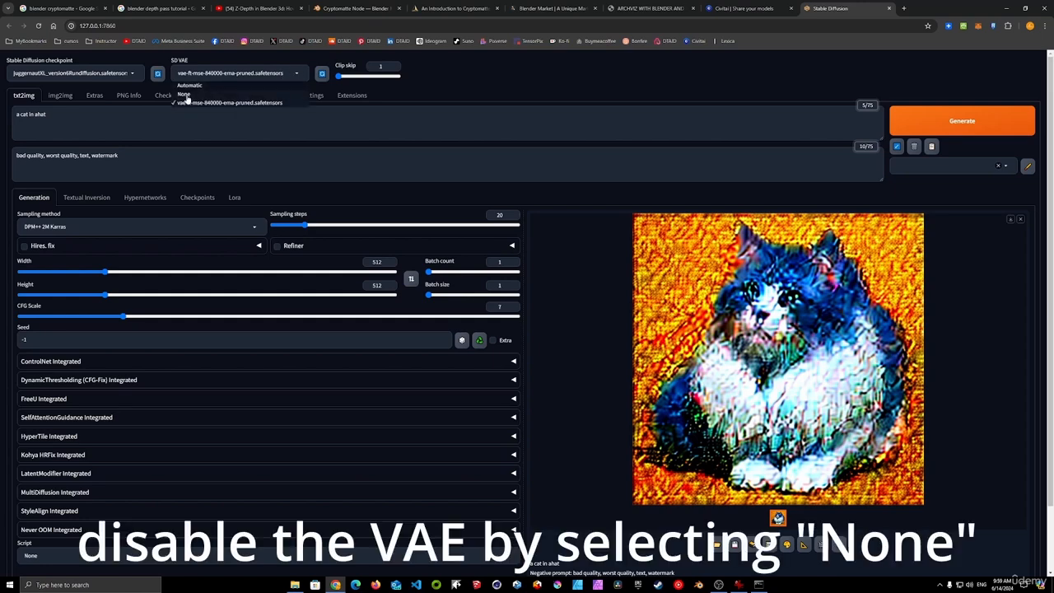
left_click(185, 95)
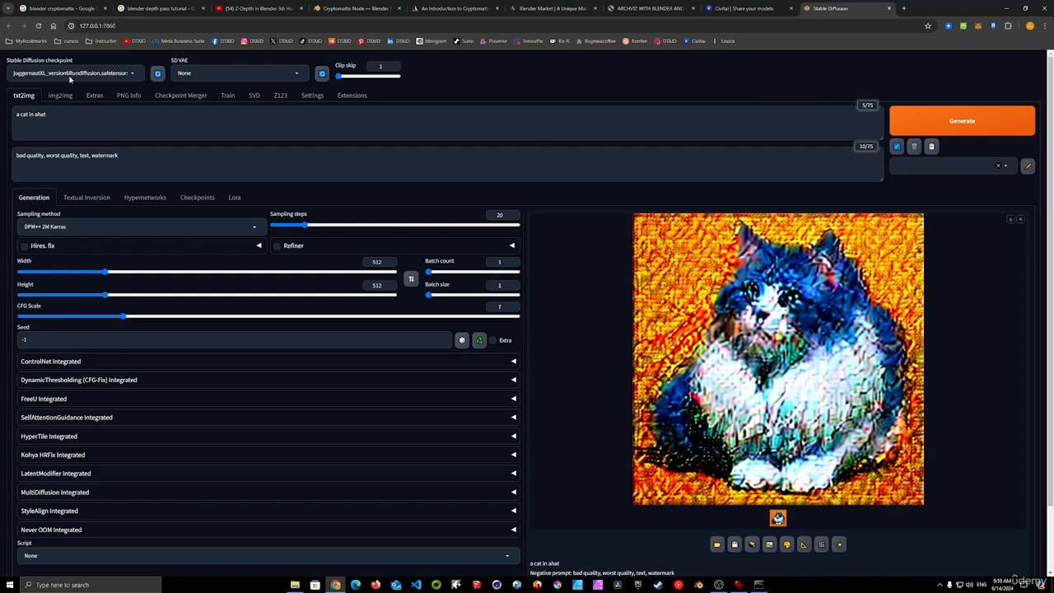
left_click(951, 124)
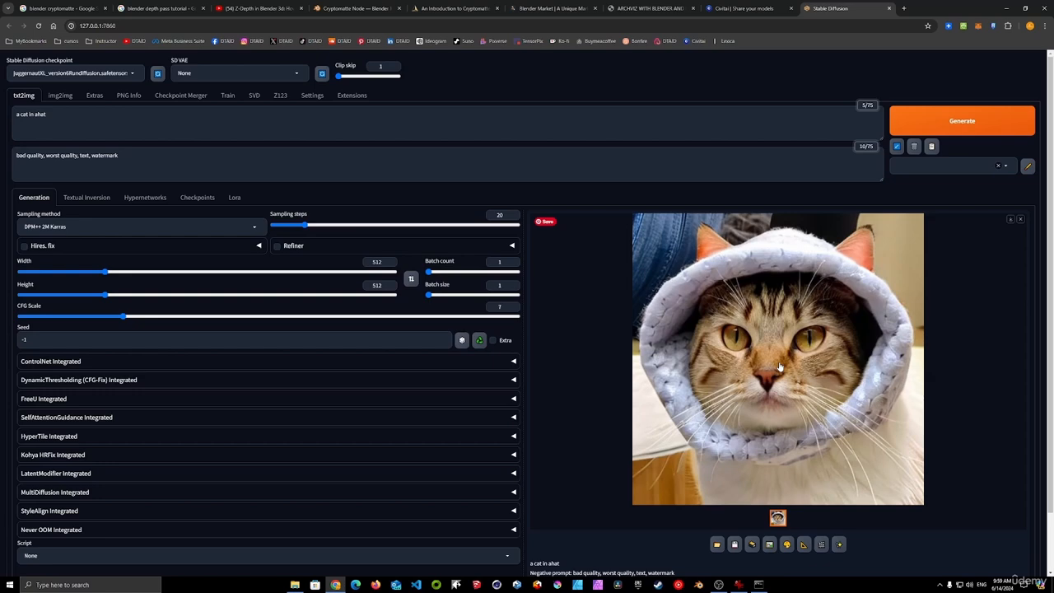
left_click(961, 121)
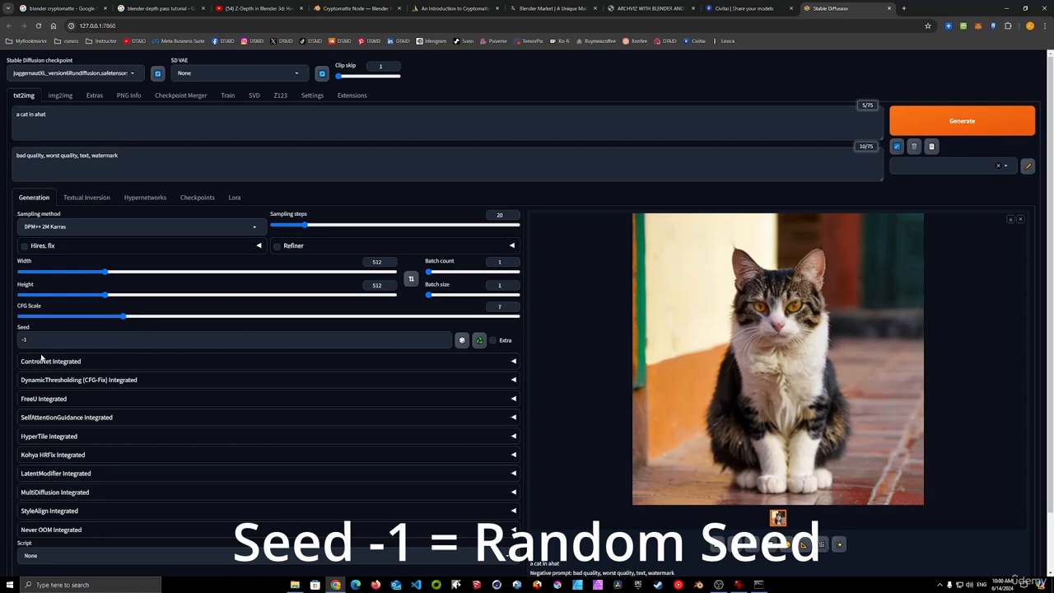
- Open the Realistic Vision V6.0 B1 page on Civitai in a new tab and view its sample portrait of the dark-haired woman
left_click(741, 8)
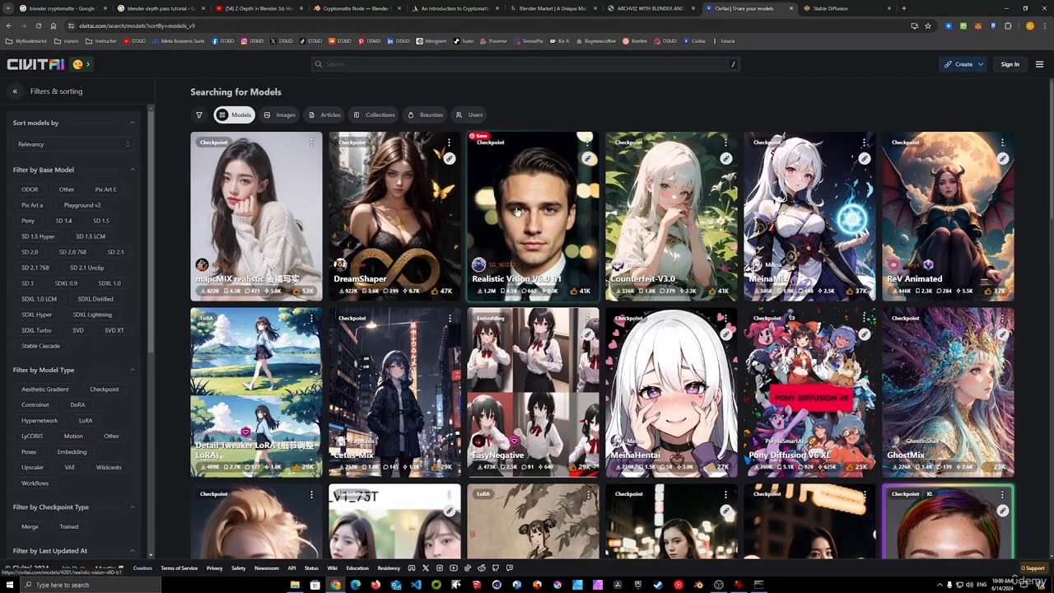
right_click(517, 206)
left_click(568, 209)
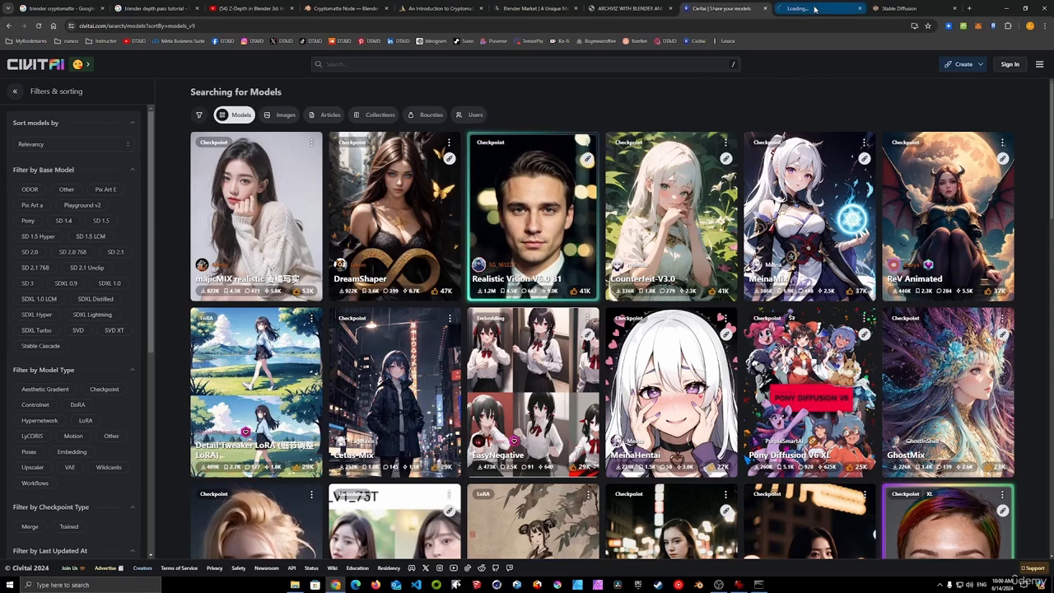
left_click(813, 8)
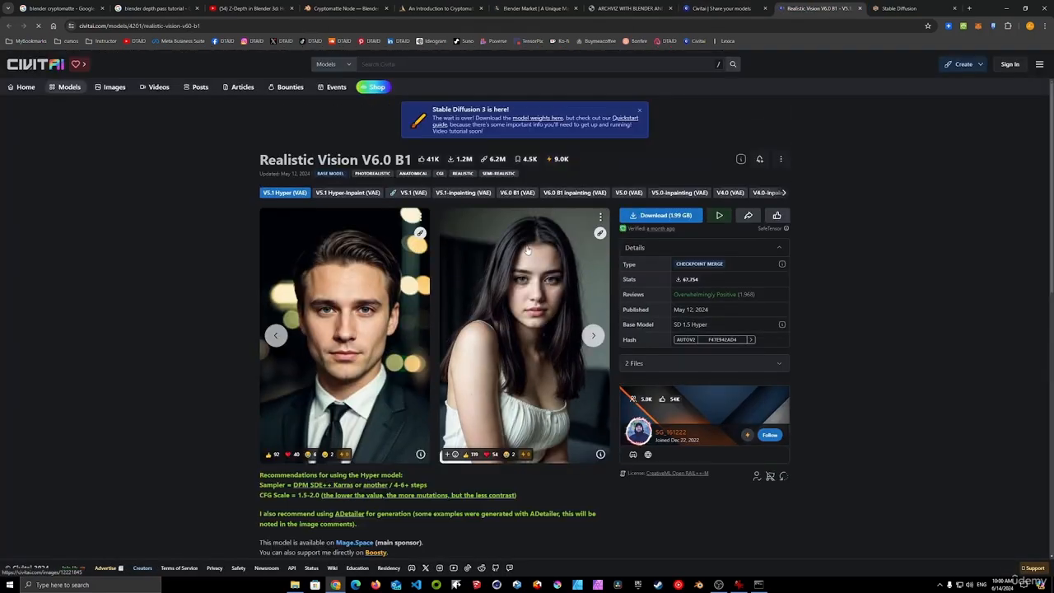
left_click(527, 250)
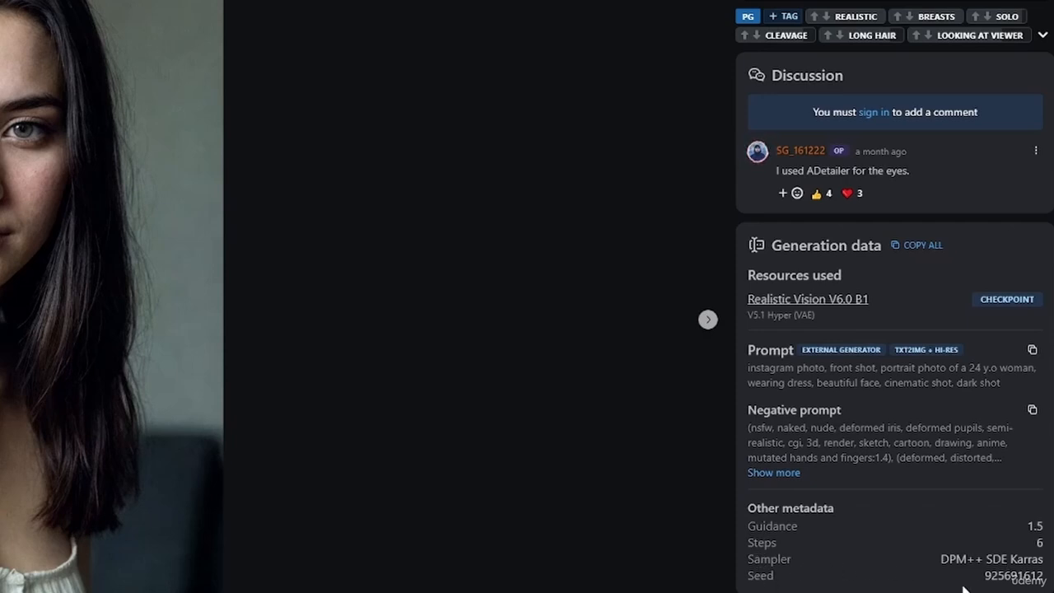
- Copy the seed 925691612 from the portrait's generation data
double_click(993, 577)
key("ctrl+c")
right_click(995, 576)
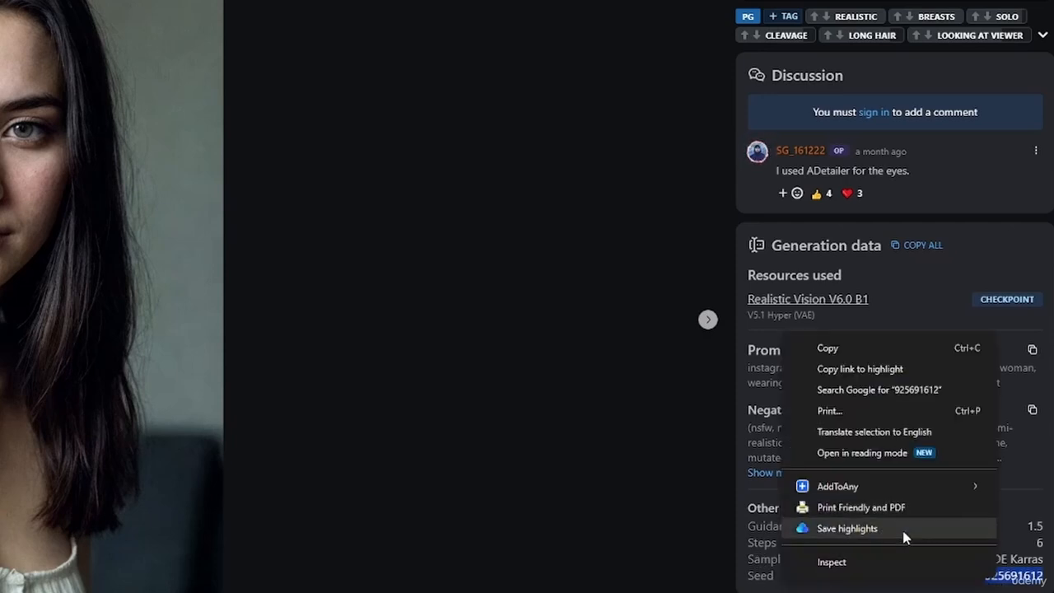
left_click(826, 348)
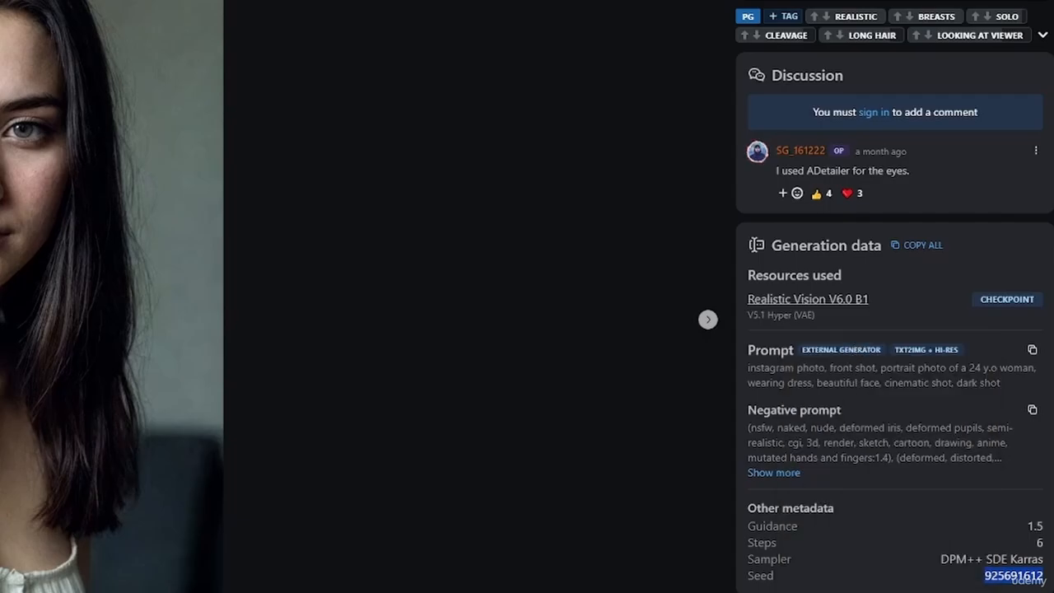
- Set the Stable Diffusion seed to 925691612 and generate the cat image twice with this fixed seed
left_click(902, 9)
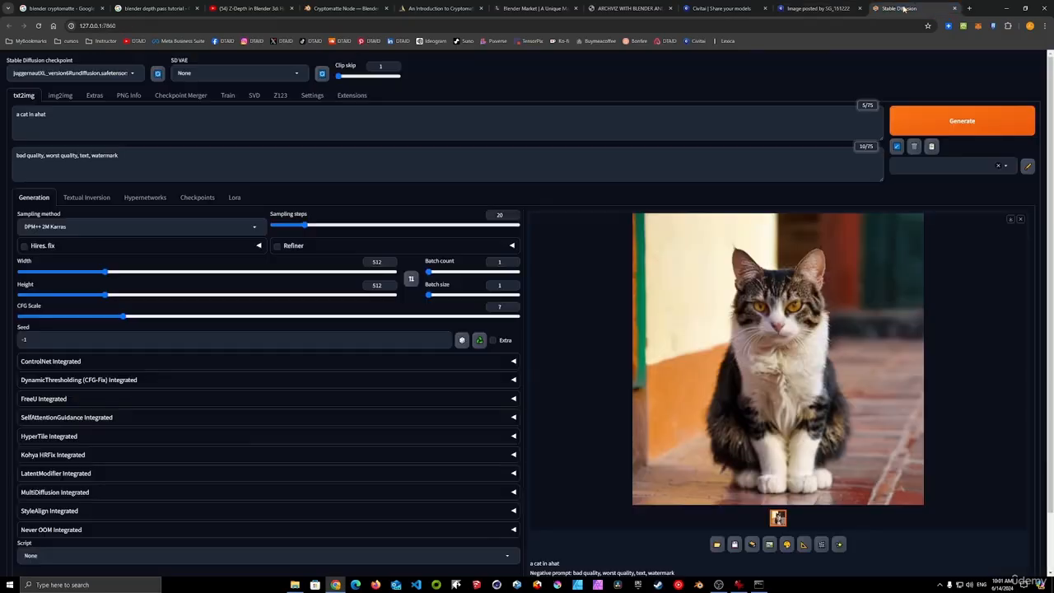
left_click_drag(50, 339, 1, 338)
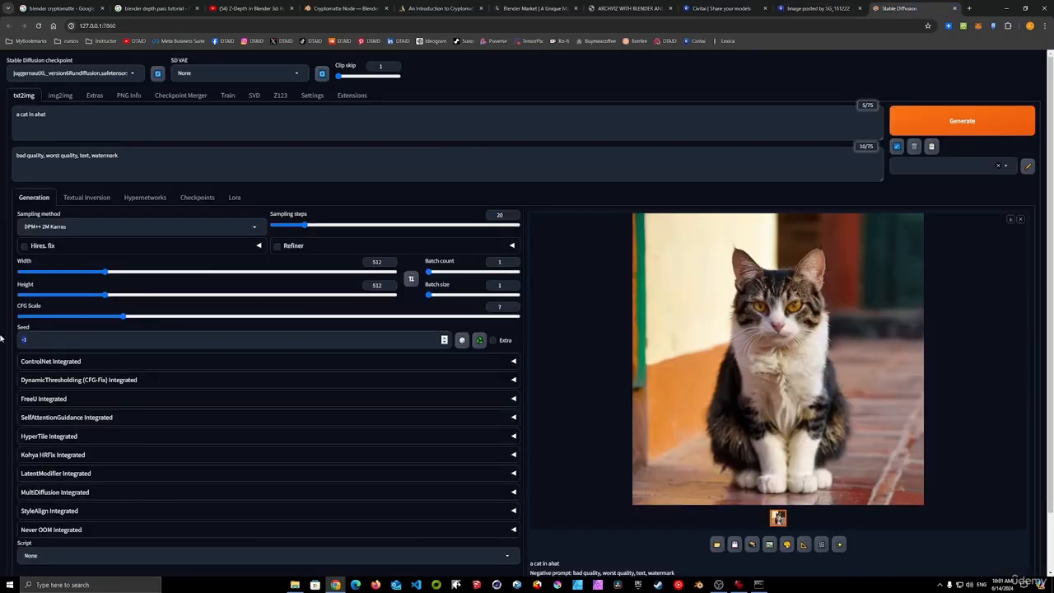
key("ctrl+v")
left_click(975, 124)
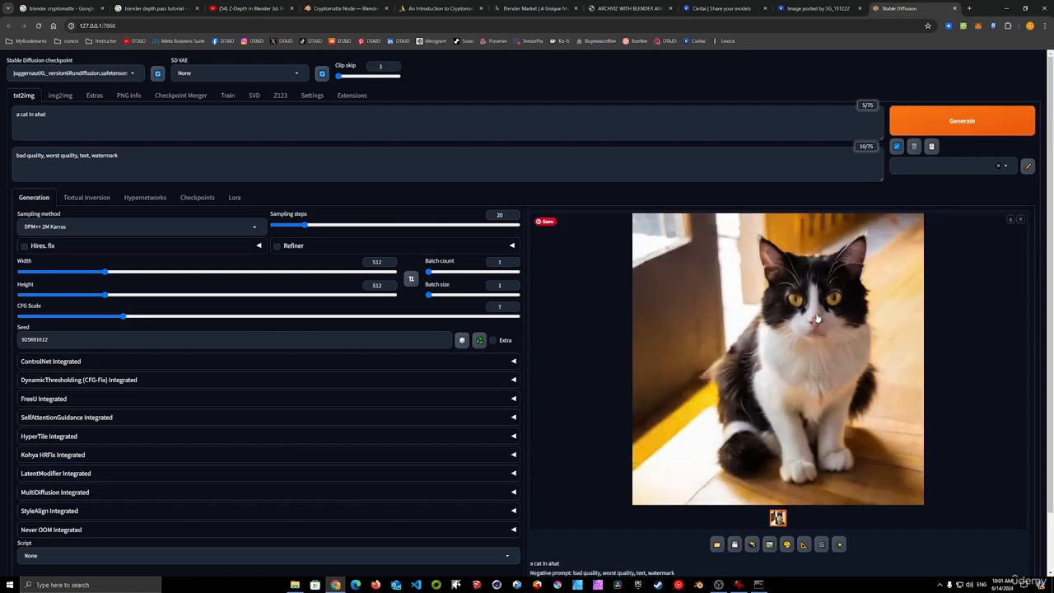
left_click(974, 121)
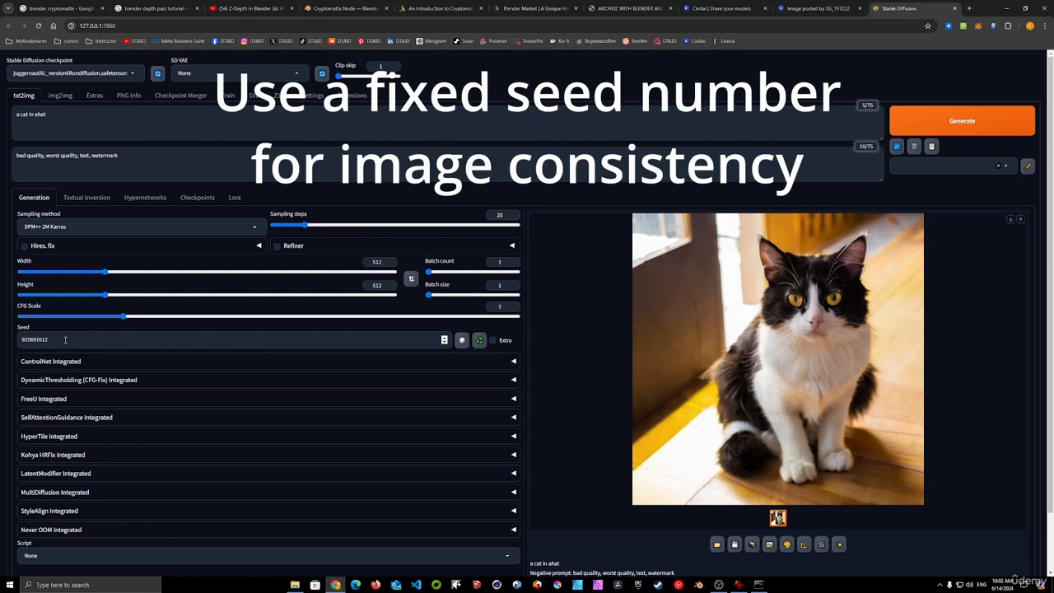
- Set the seed back to the random value -1 and generate the cat image again
left_click_drag(55, 341, 0, 336)
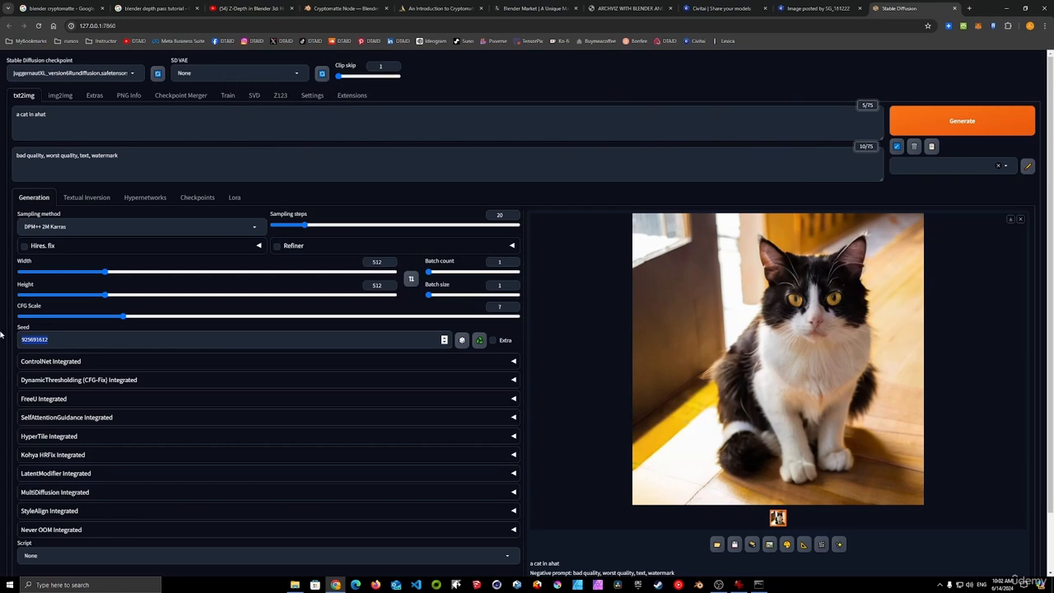
type("-1")
left_click(953, 128)
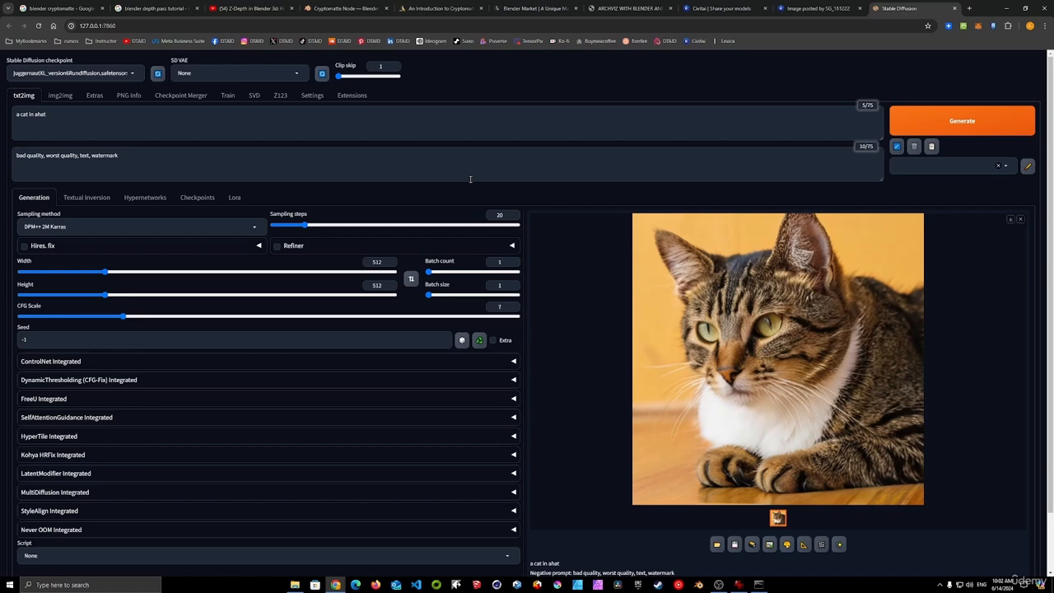
- Switch to Blender, open the recent file FINAL_CABIN_COURSE.blend and choose Cycles as the render engine
left_click(698, 585)
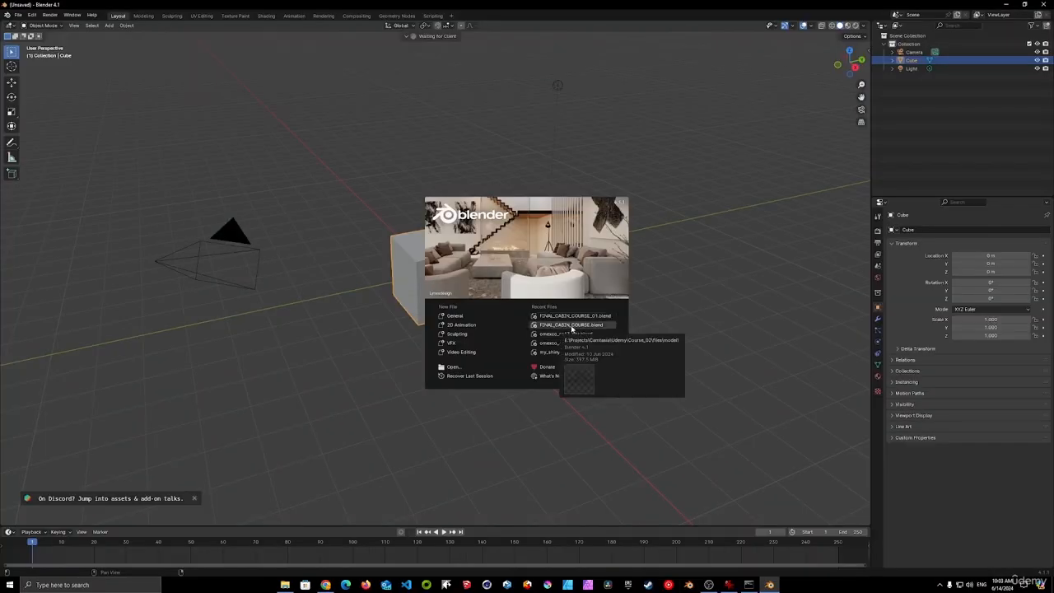
left_click(583, 326)
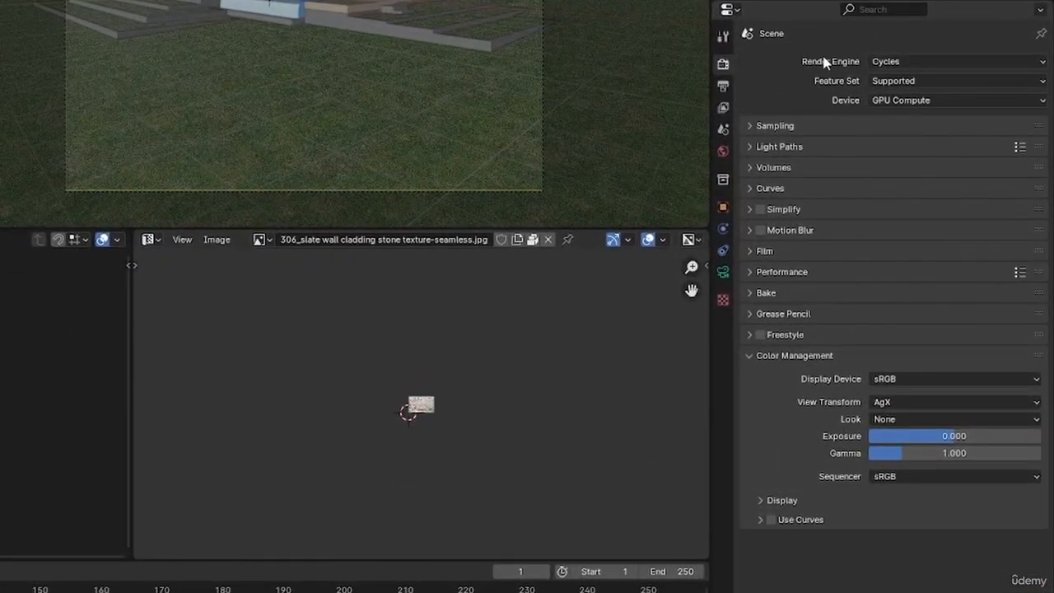
left_click(939, 62)
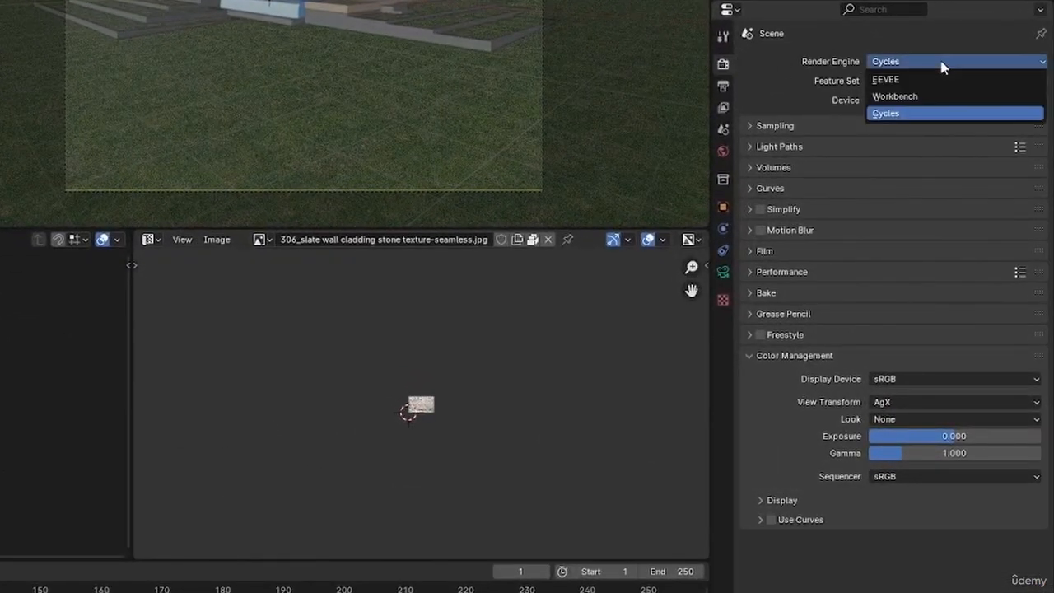
left_click(886, 116)
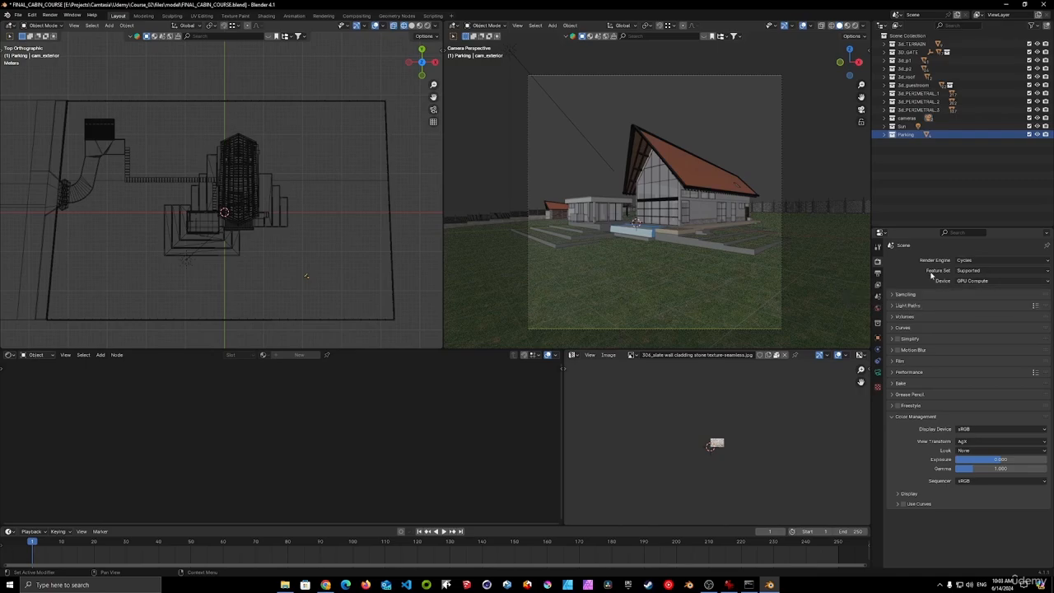
- Inspect the cabin's exterior from an elevated angle showing the glazed front and the pool
middle_click_drag(650, 215, 680, 208)
mouse_move(634, 216)
middle_mouse_down()
mouse_move(681, 226)
mouse_move(676, 206)
middle_mouse_up()
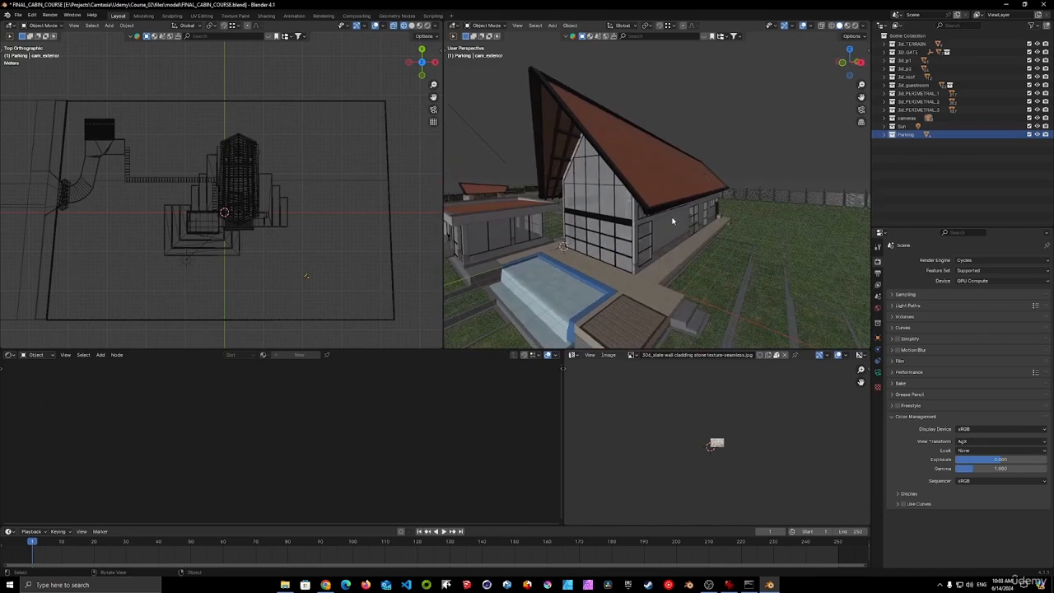
- Preview the cabin scene with Rendered viewport shading and look at it through the exterior camera
scroll(675, 206, "down", 3)
key("z")
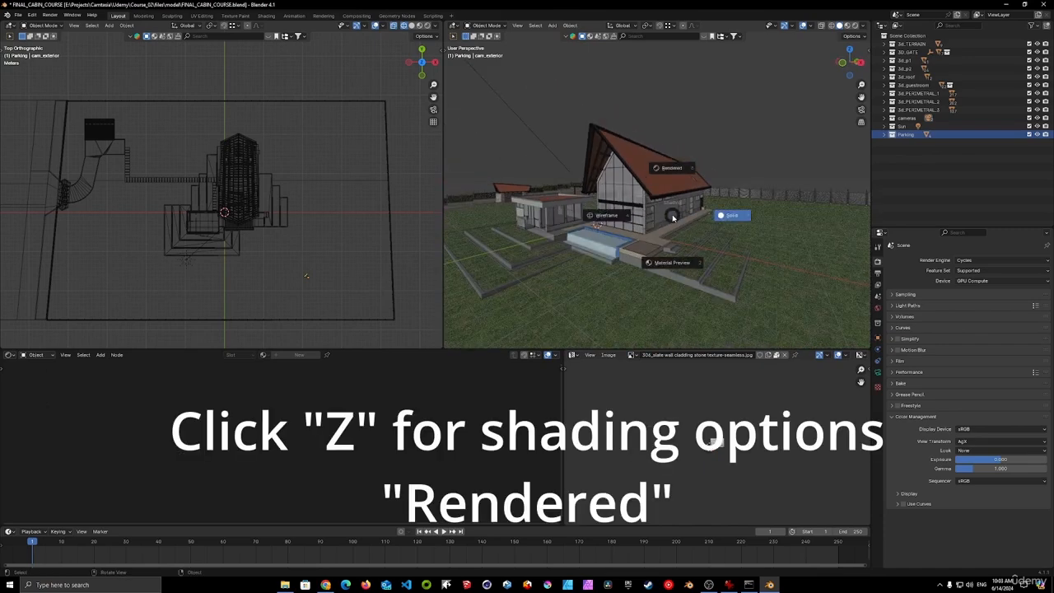
left_click(674, 170)
mouse_move(673, 170)
middle_mouse_down()
mouse_move(713, 211)
mouse_move(650, 196)
mouse_move(630, 299)
mouse_move(776, 206)
mouse_move(721, 191)
middle_mouse_up()
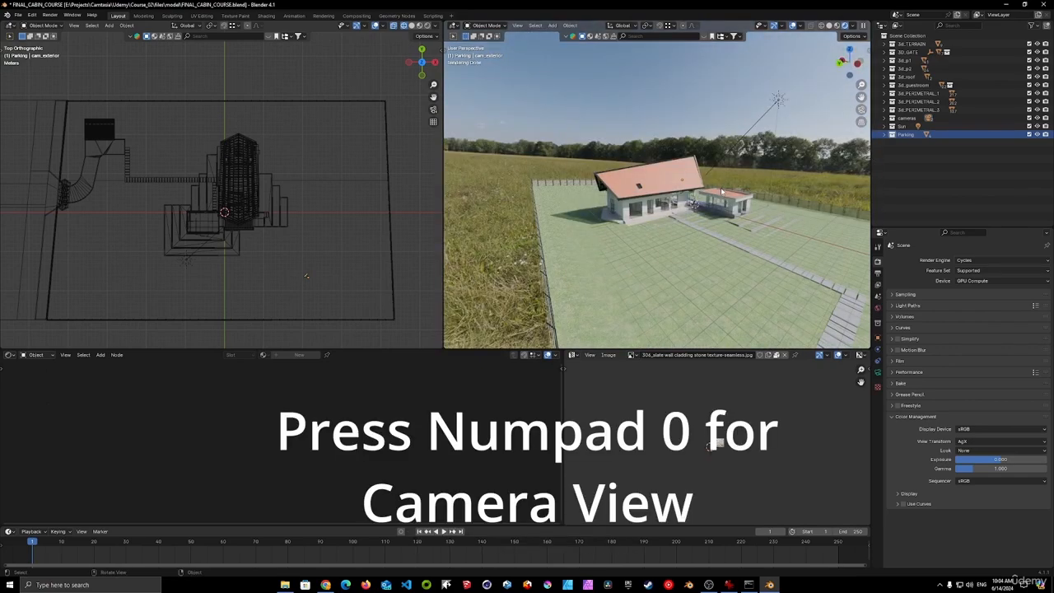
key("KP_0")
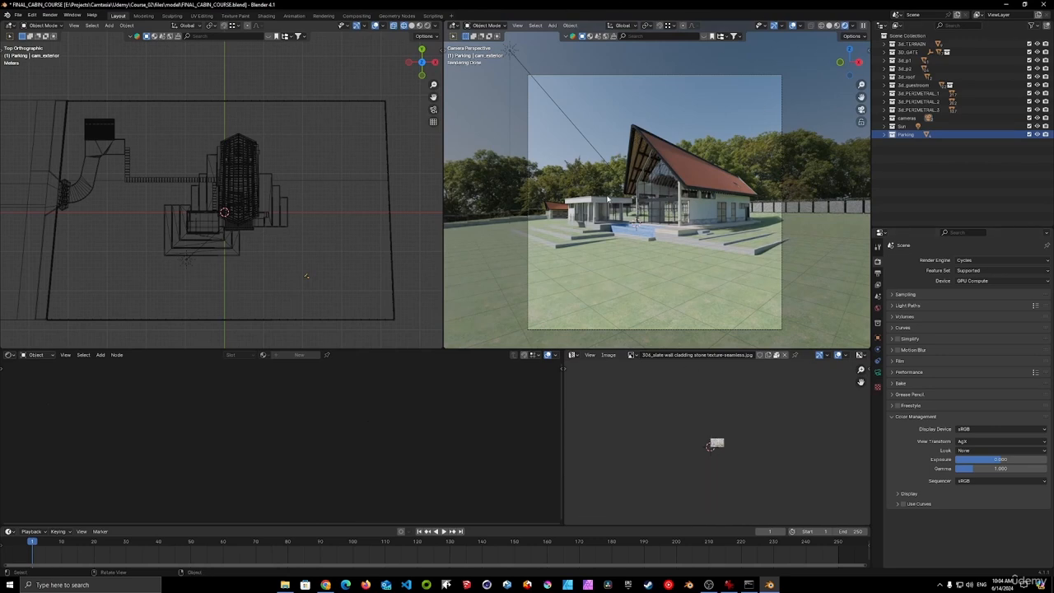
- Return the viewport to Solid shading and expand the Sampling settings of the Cycles render
key("z")
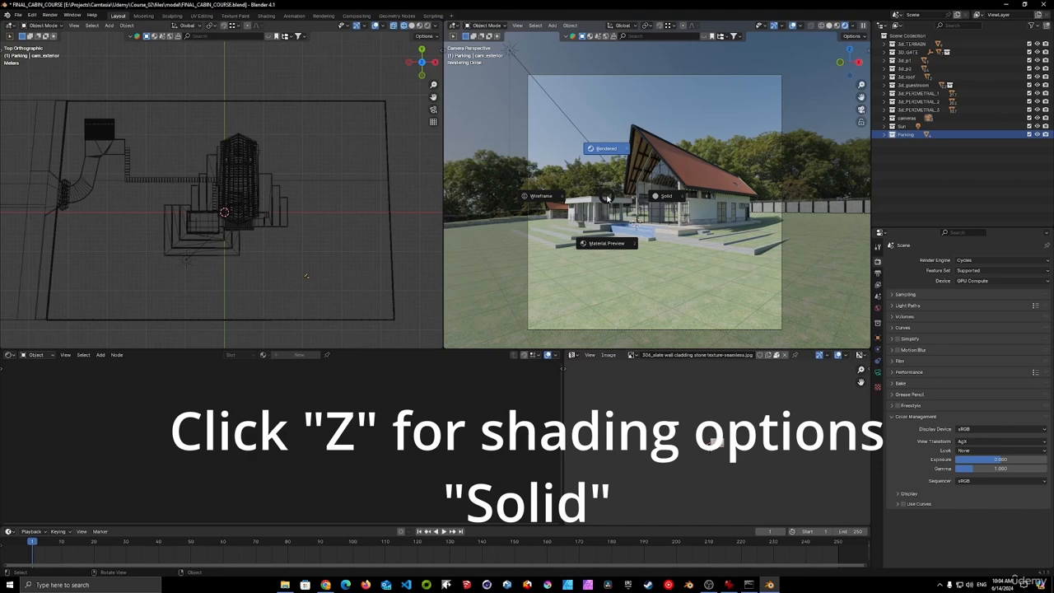
left_click(673, 198)
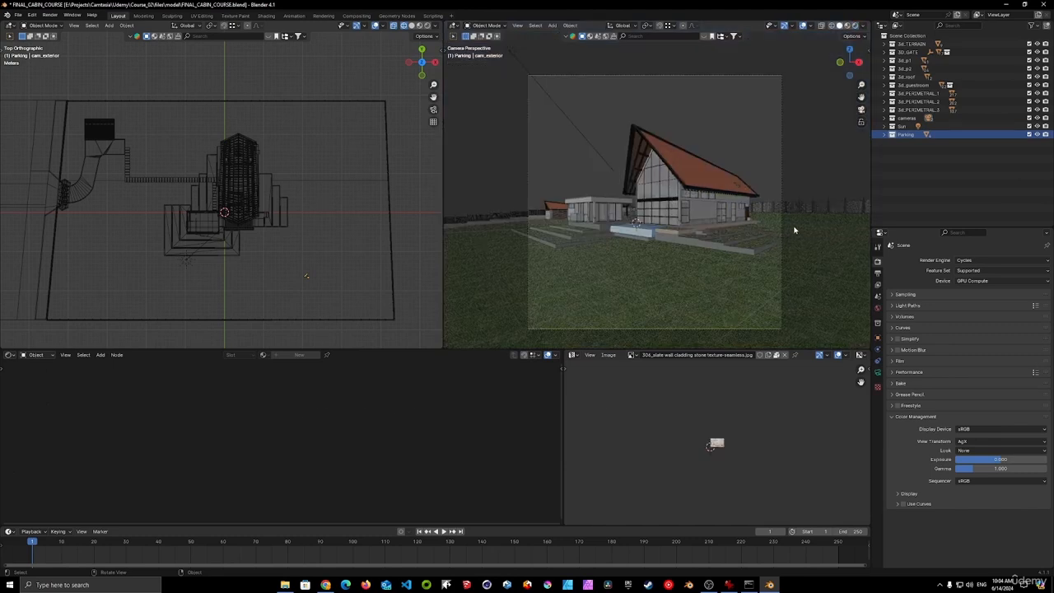
left_click(900, 294)
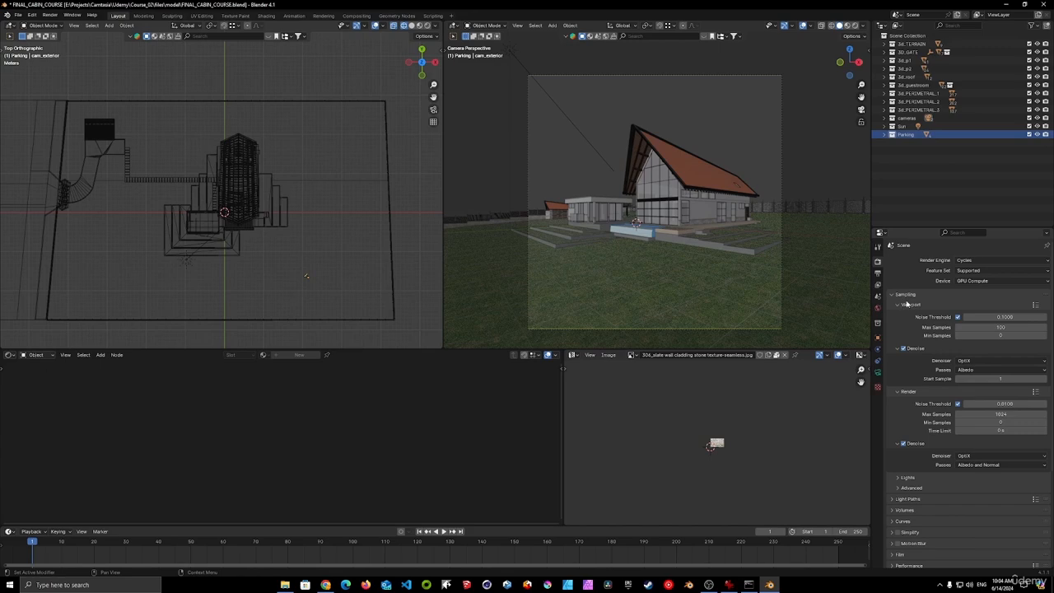
key("z")
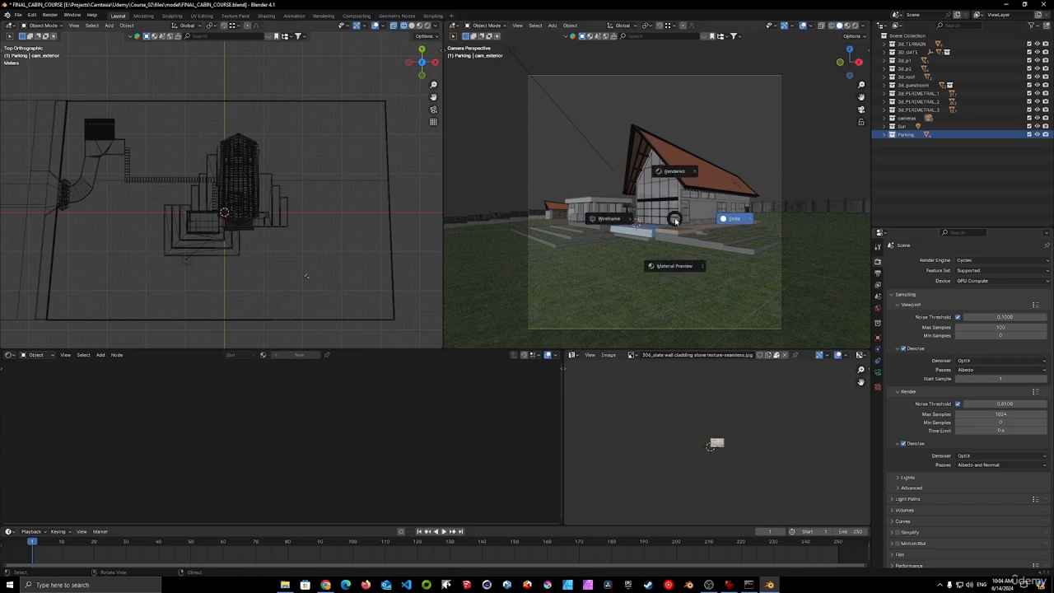
left_click(674, 171)
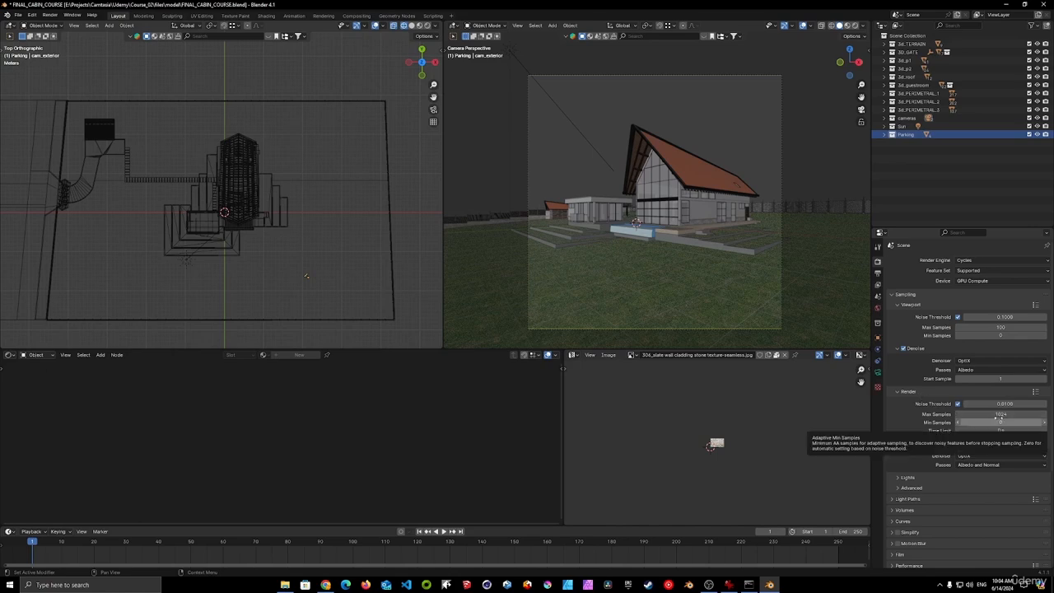
- Open the output settings, then render the cabin from the exterior camera and examine the finished image
left_click(878, 273)
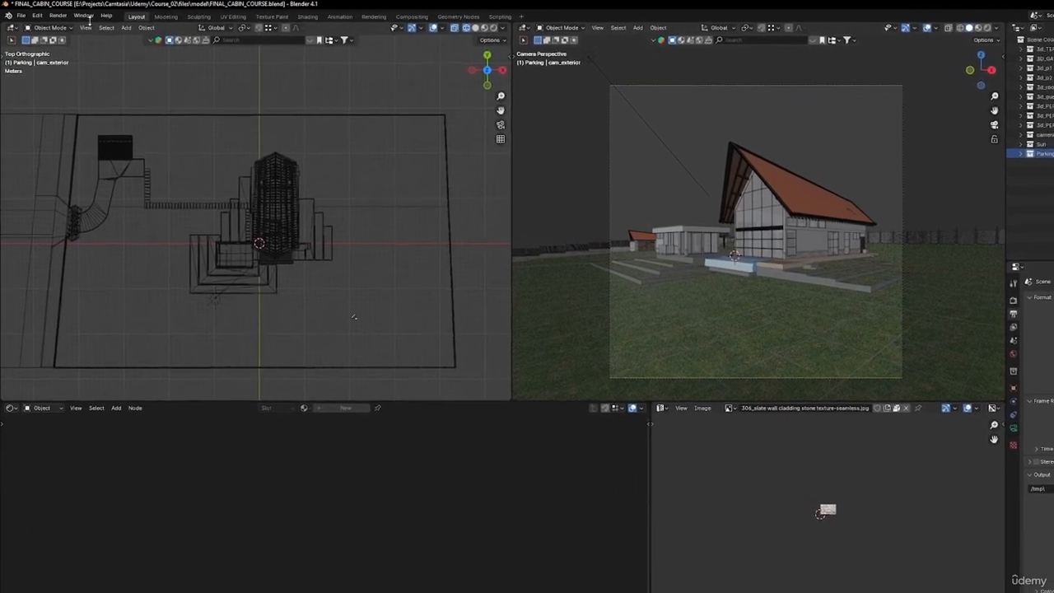
left_click(57, 15)
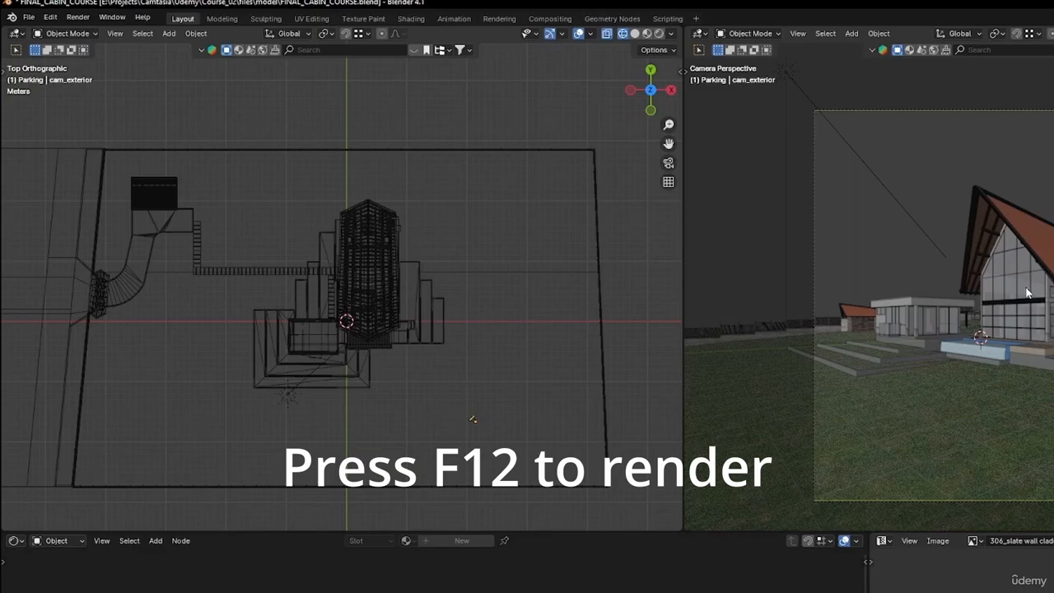
key("F12")
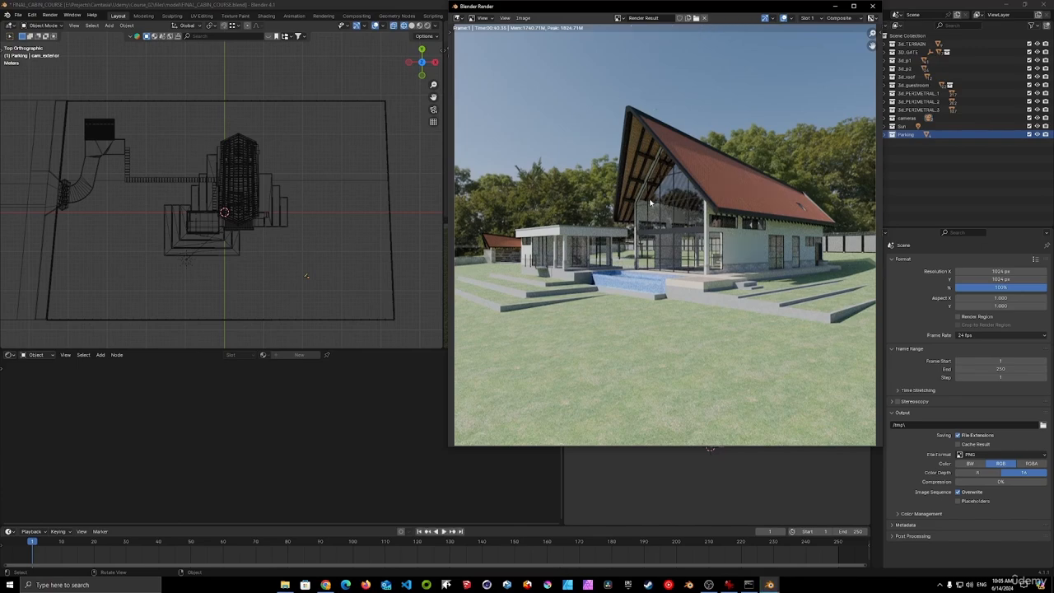
scroll(675, 197, "up", 5)
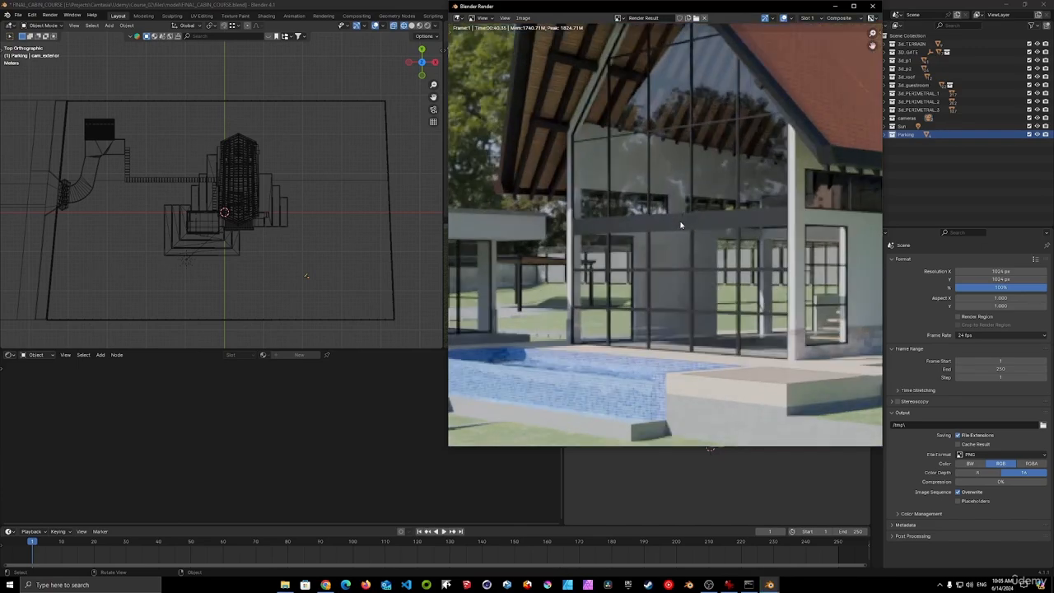
scroll(683, 223, "down", 6)
scroll(681, 224, "up", 2)
scroll(680, 224, "up", 1)
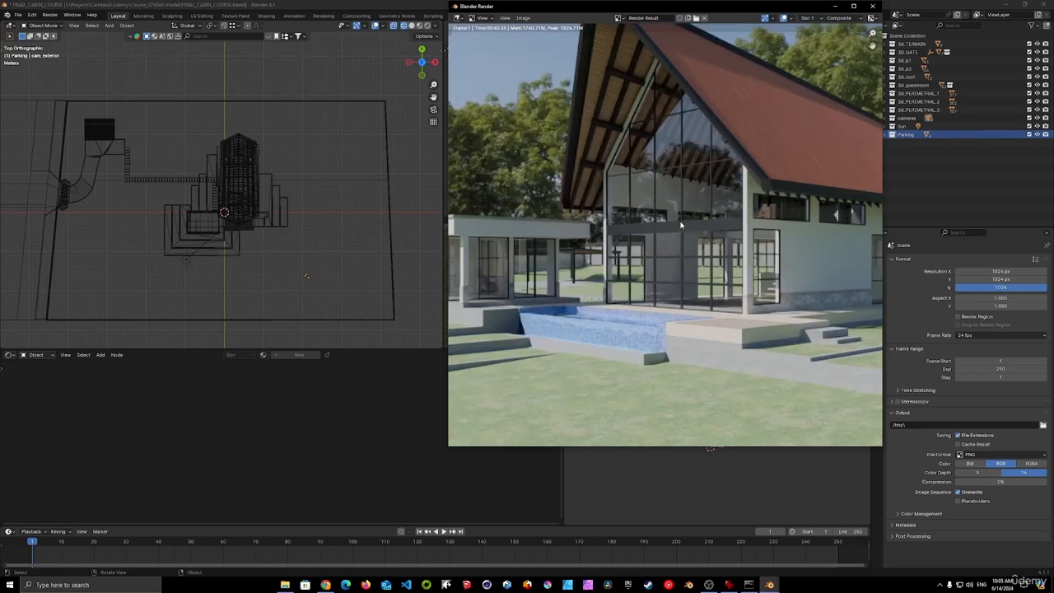
scroll(681, 224, "down", 3)
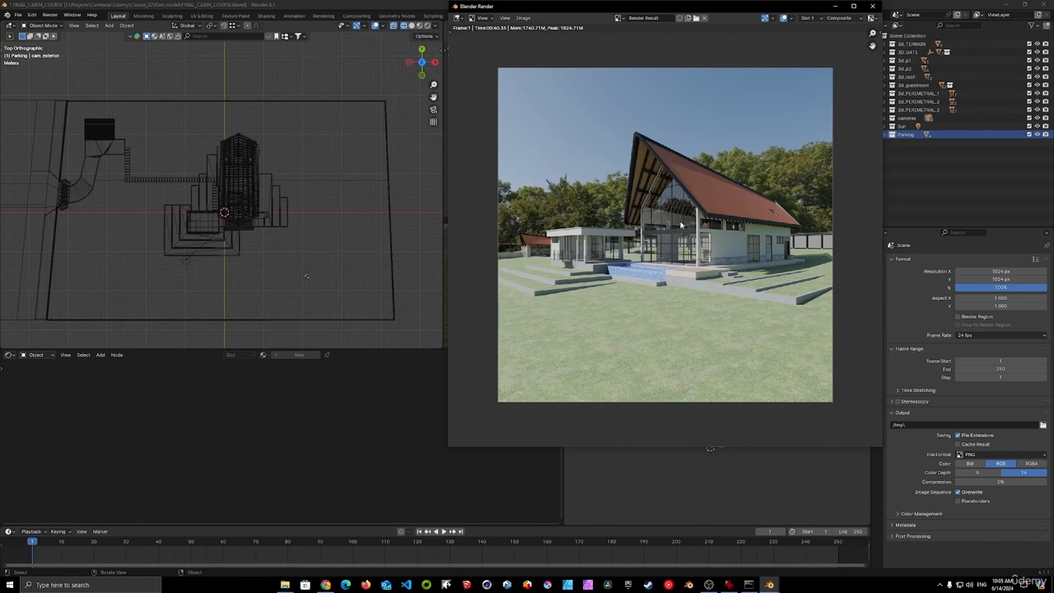
- Save the rendered image as cabin_render in the renders folder and close the render window
left_click(523, 17)
left_click(543, 95)
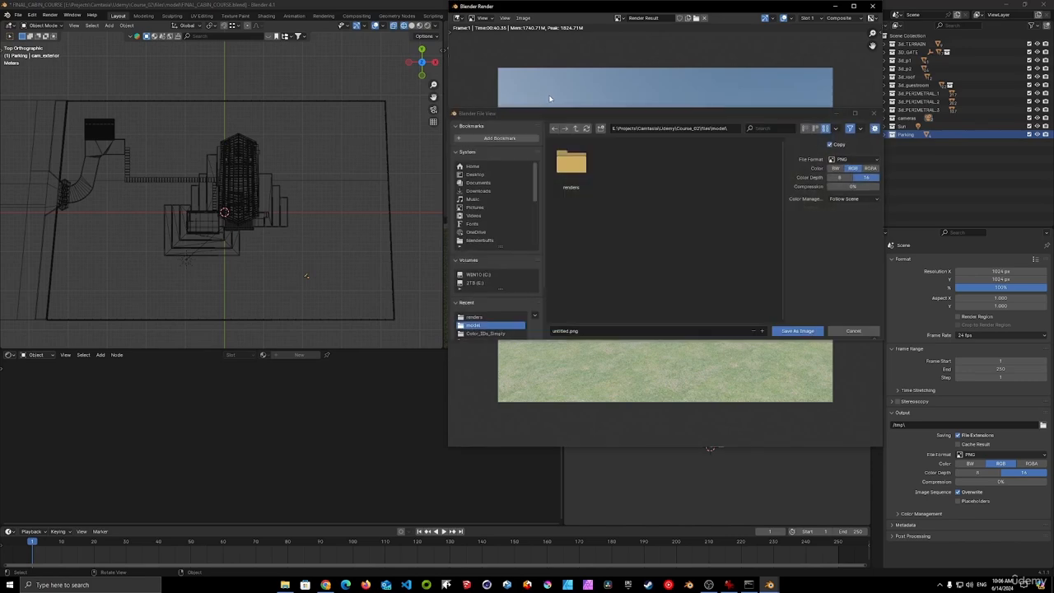
double_click(571, 169)
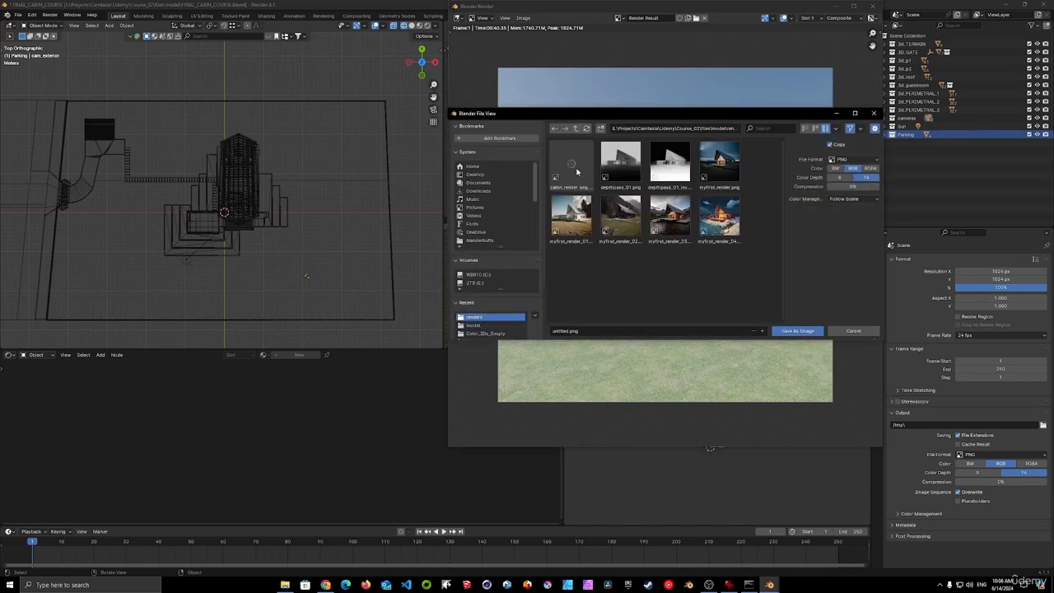
left_click(602, 331)
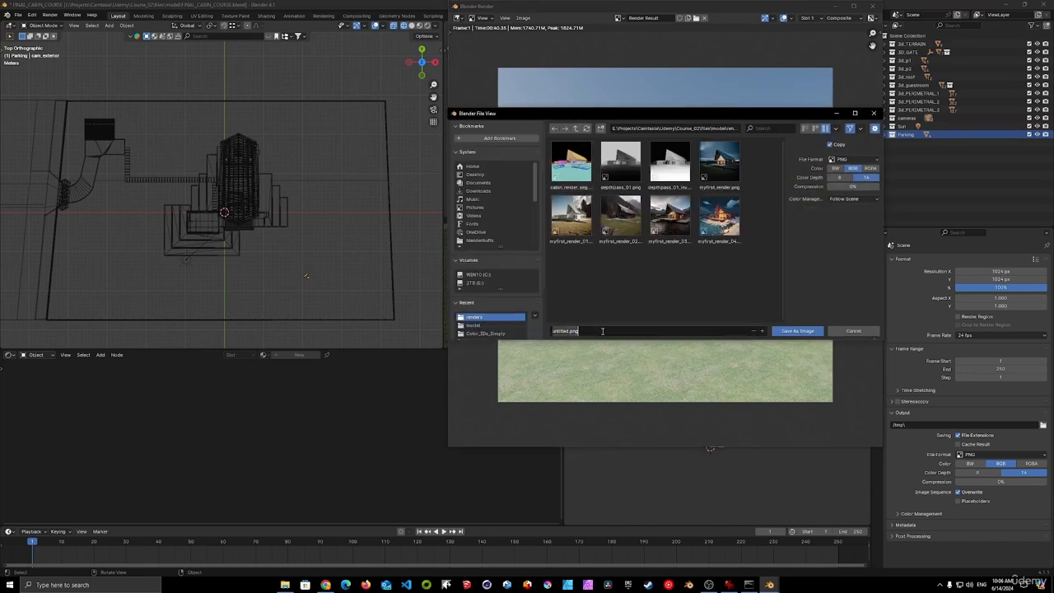
type("cabin_render")
key("Return")
key("Escape")
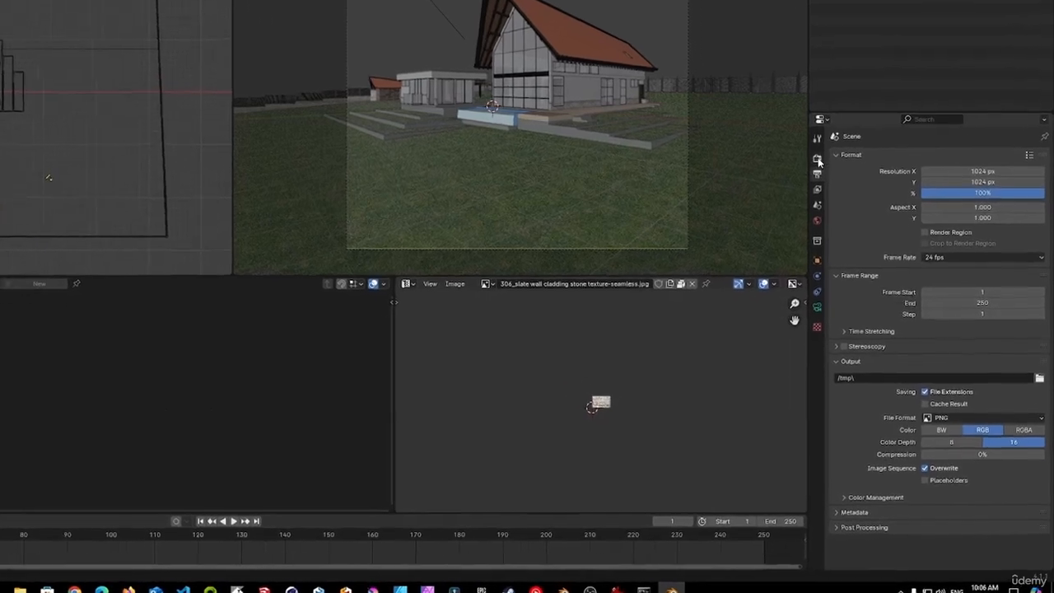
- Enable the Transparent option in the Film section of the render settings
left_click(792, 119)
scroll(824, 189, "down", 10)
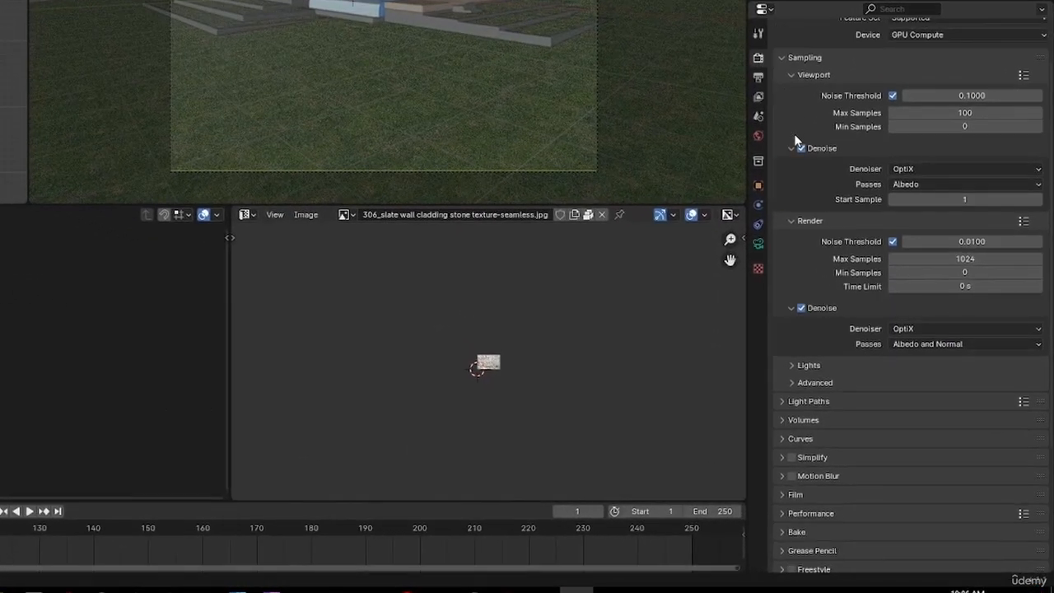
scroll(795, 140, "down", 1)
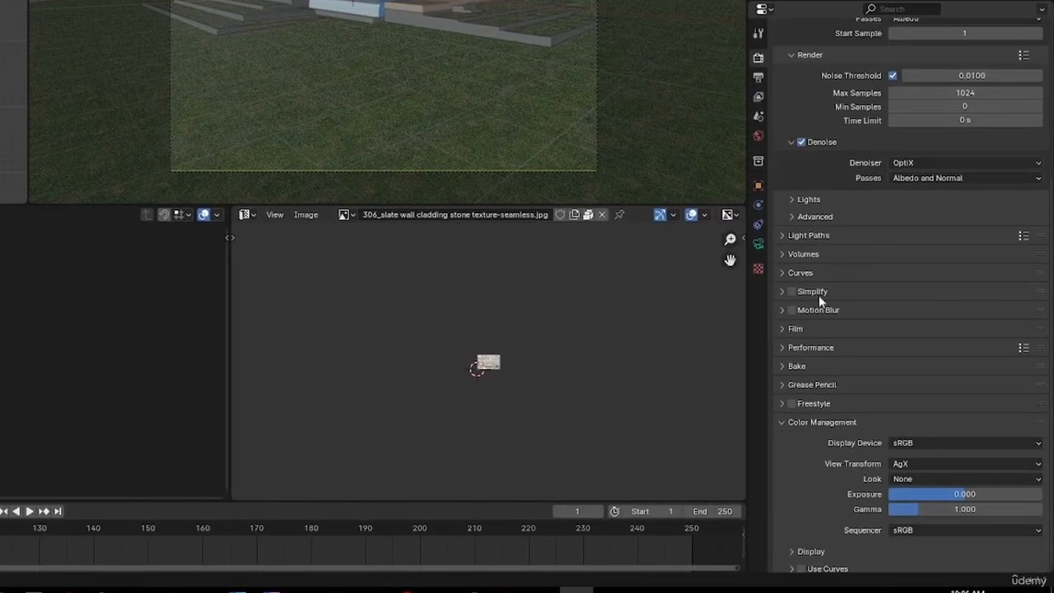
left_click(784, 330)
scroll(807, 329, "down", 2)
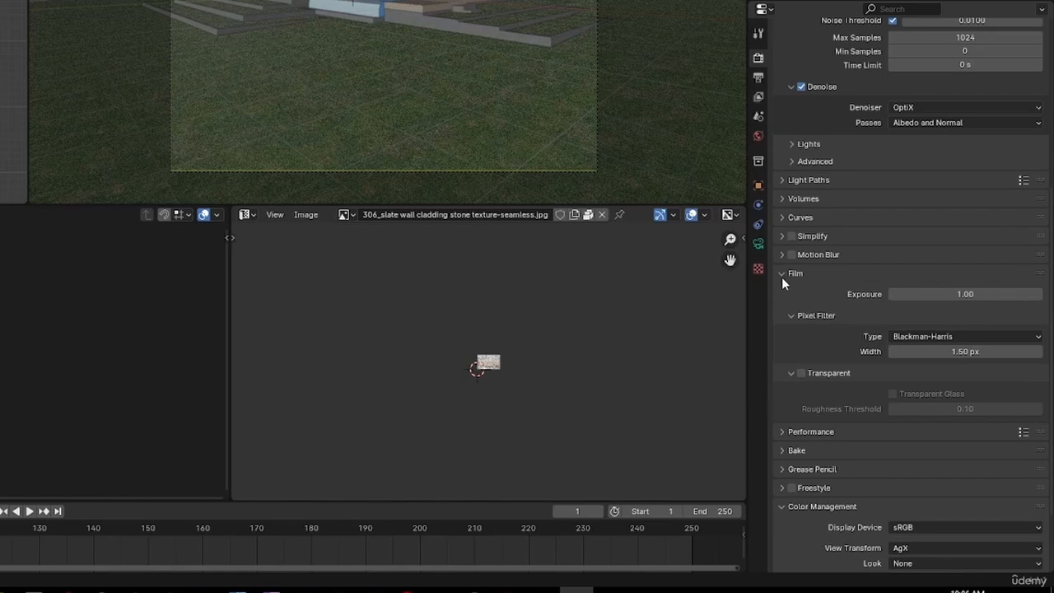
left_click(802, 374)
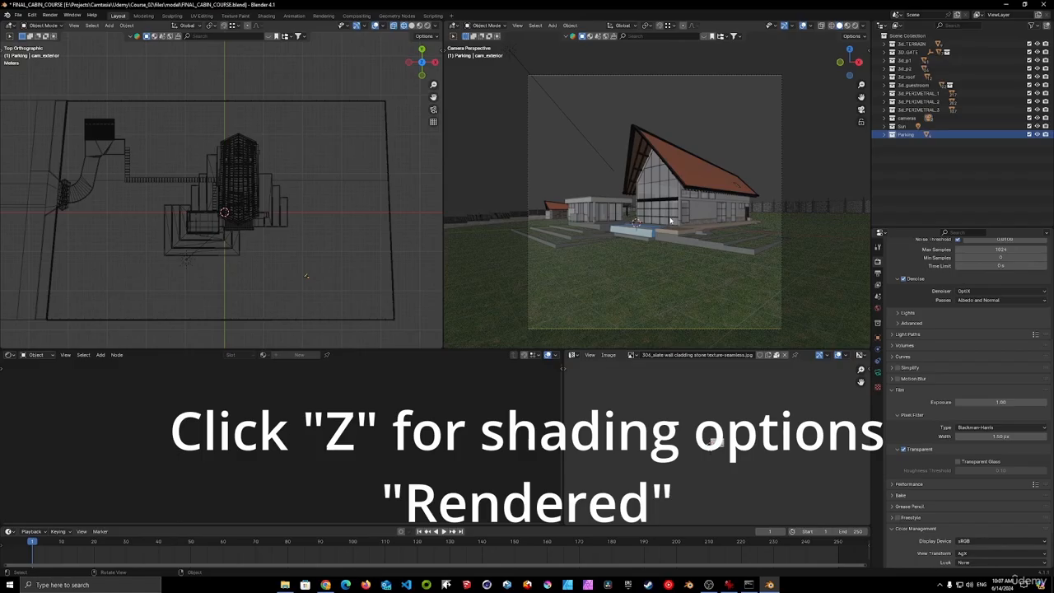
- Preview the transparent background in Rendered viewport shading from several angles around the cabin and pool
key("z")
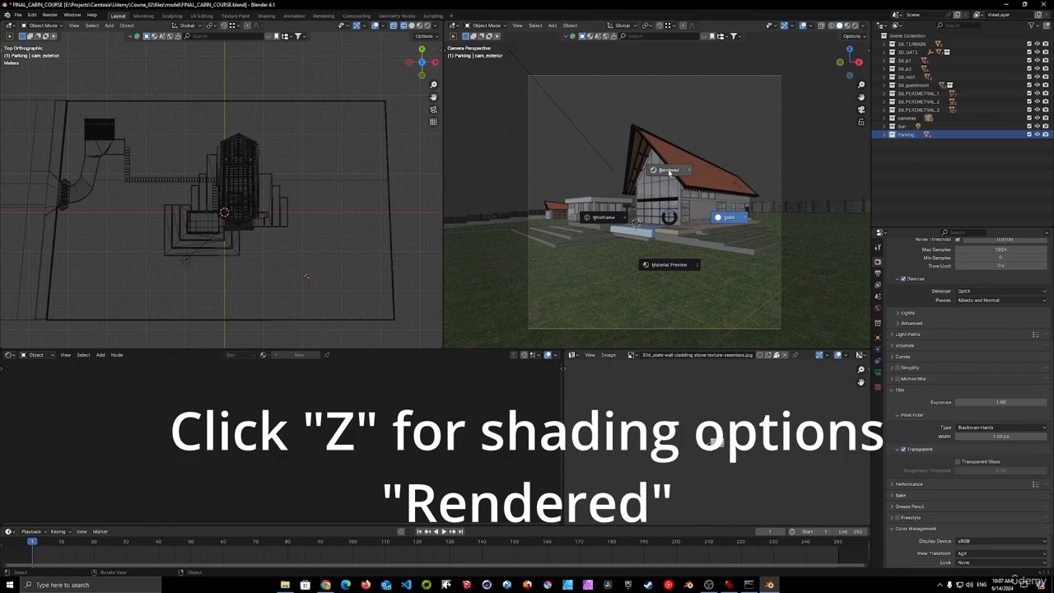
left_click(669, 173)
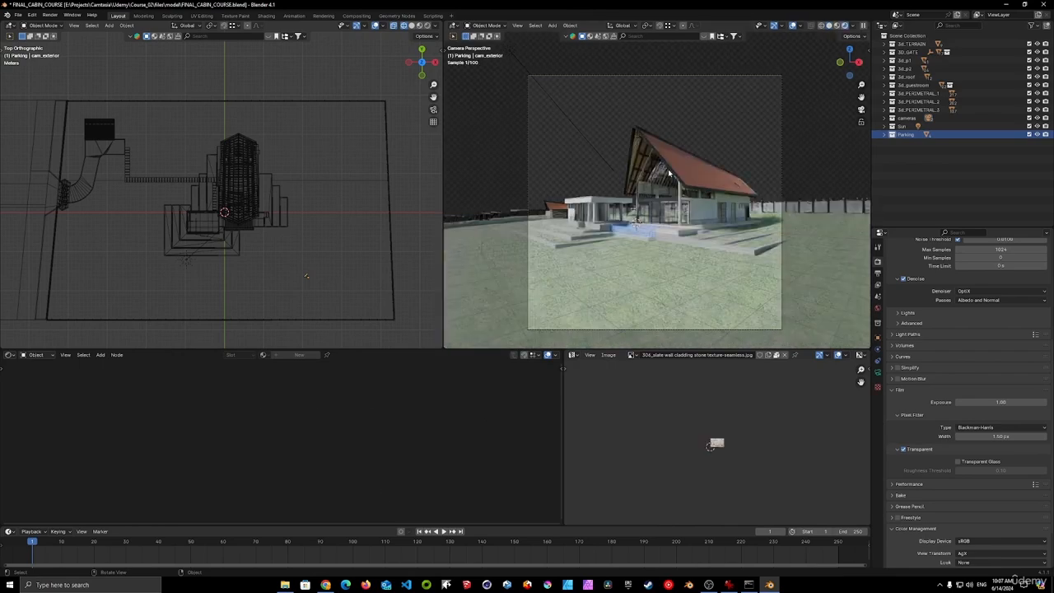
middle_click_drag(669, 173, 838, 205)
scroll(730, 206, "up", 5)
scroll(731, 206, "up", 4)
scroll(823, 207, "down", 5)
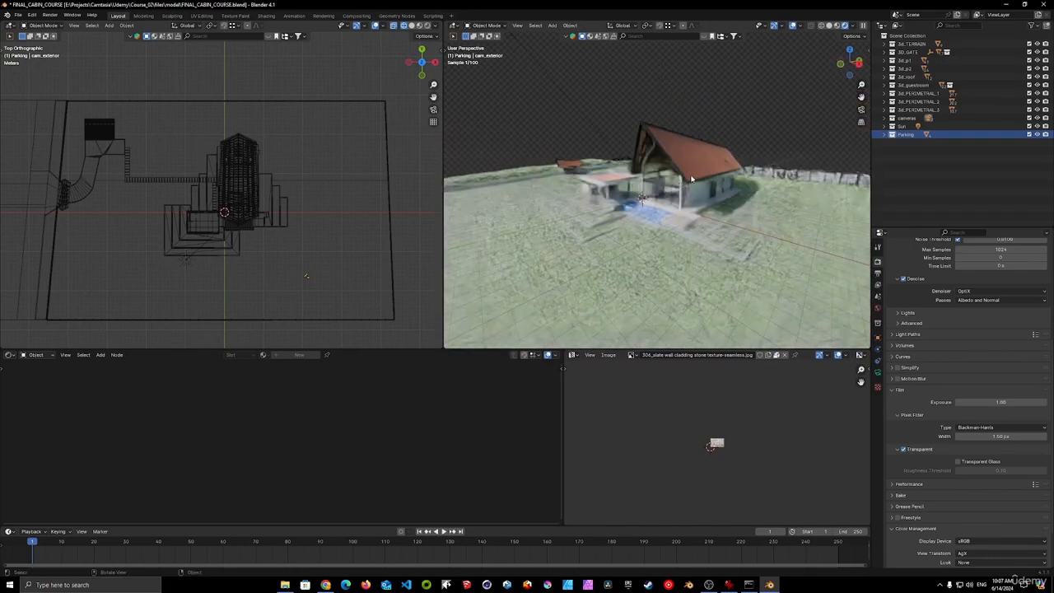
middle_click_drag(725, 224, 702, 183)
scroll(702, 182, "up", 2)
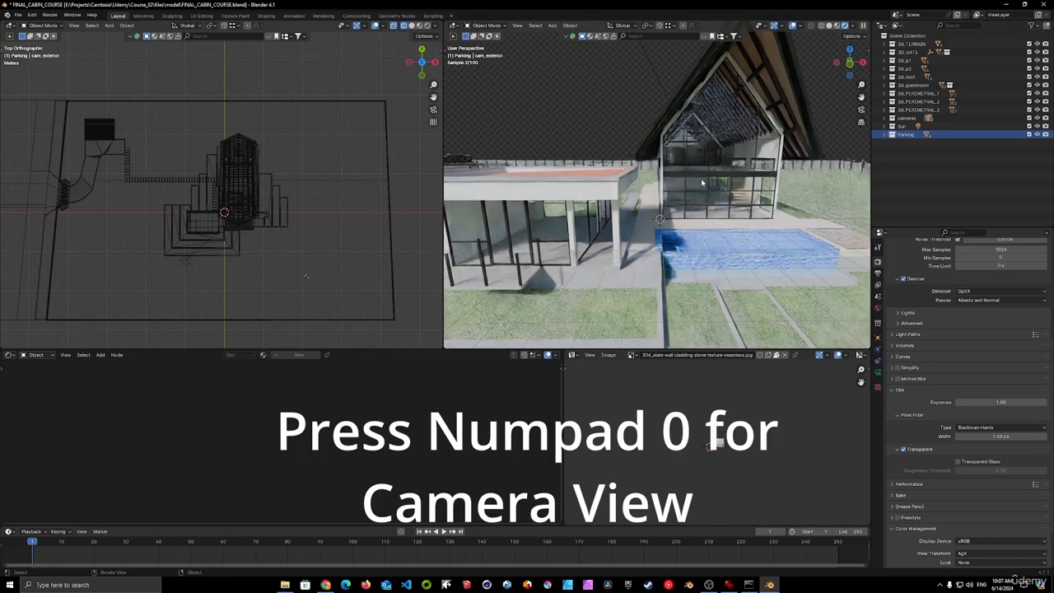
- Return to the camera view in Solid shading and render the cabin with the transparent background
key("KP_0")
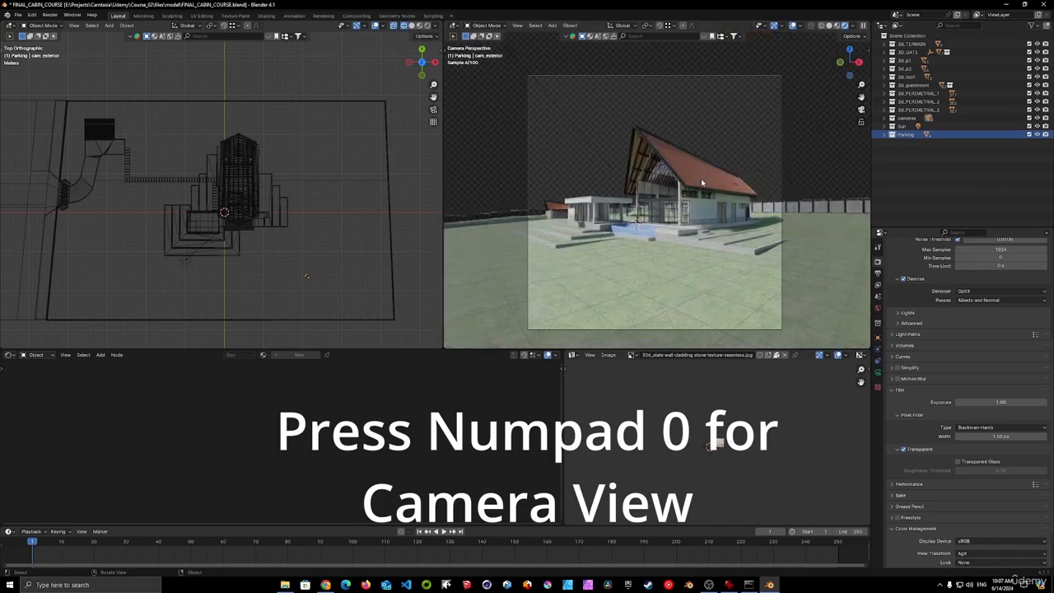
key("z")
left_click(755, 179)
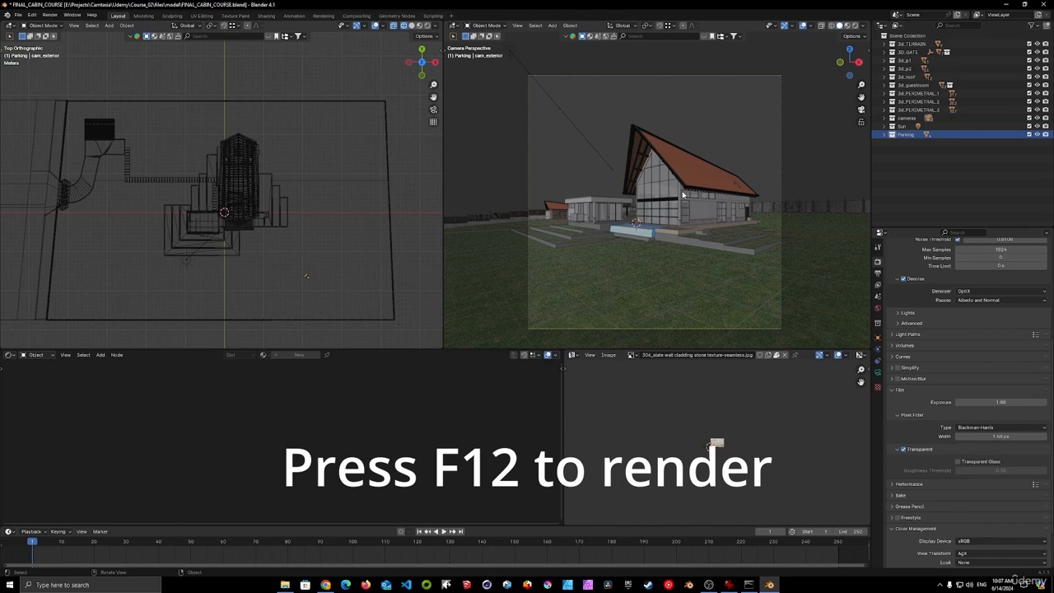
key("F12")
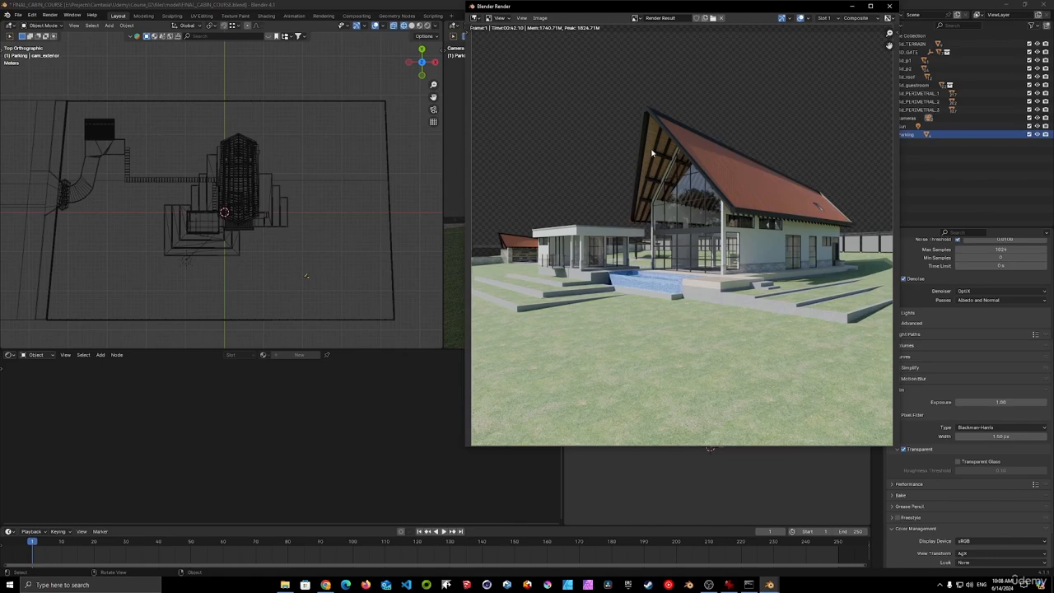
- Start saving the new render as a PNG image with its color mode set to RGBA
left_click(540, 18)
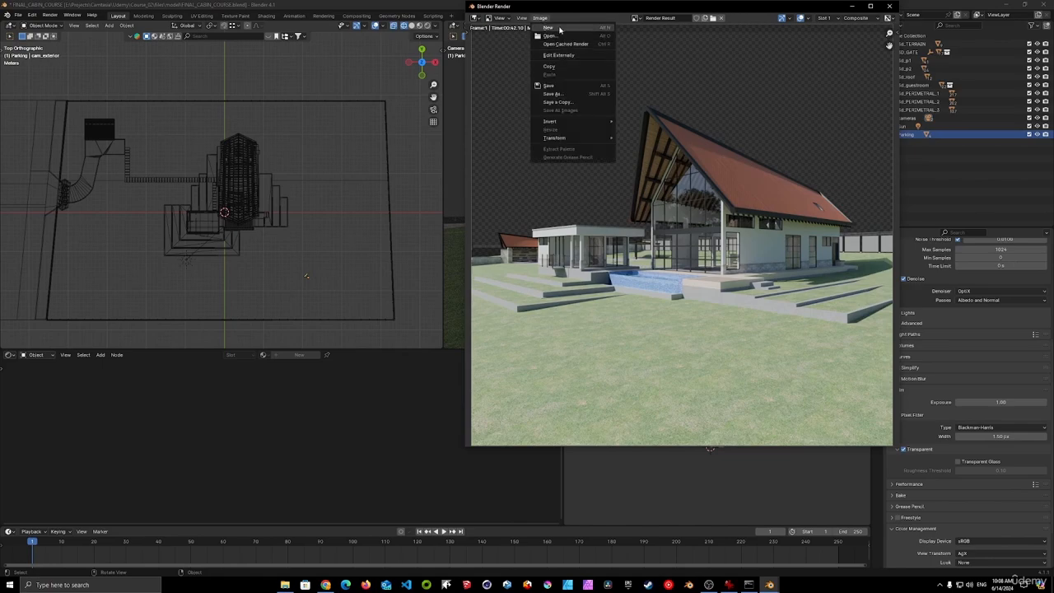
left_click(564, 98)
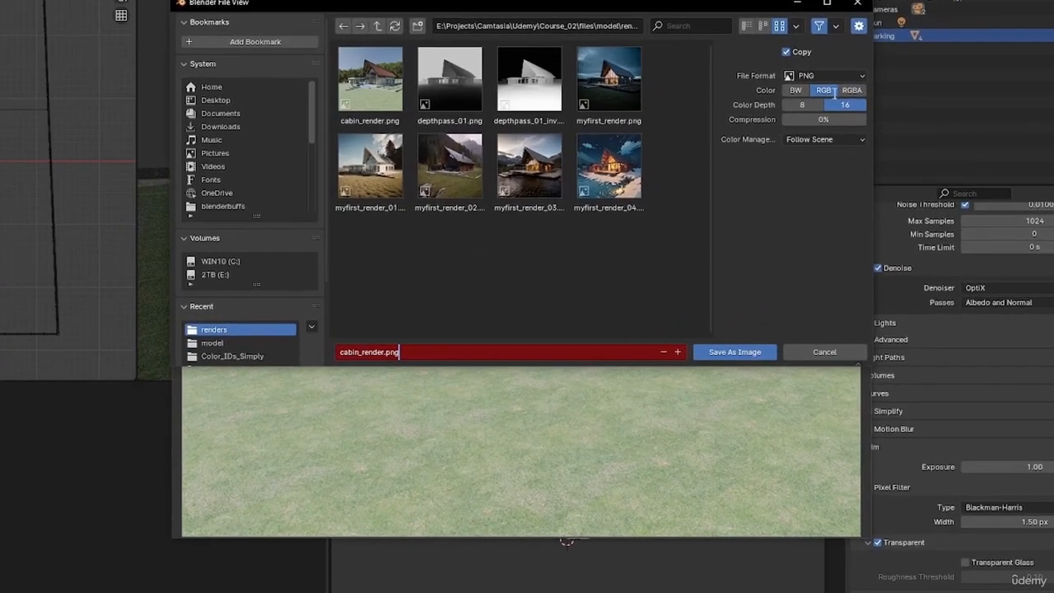
left_click(823, 92)
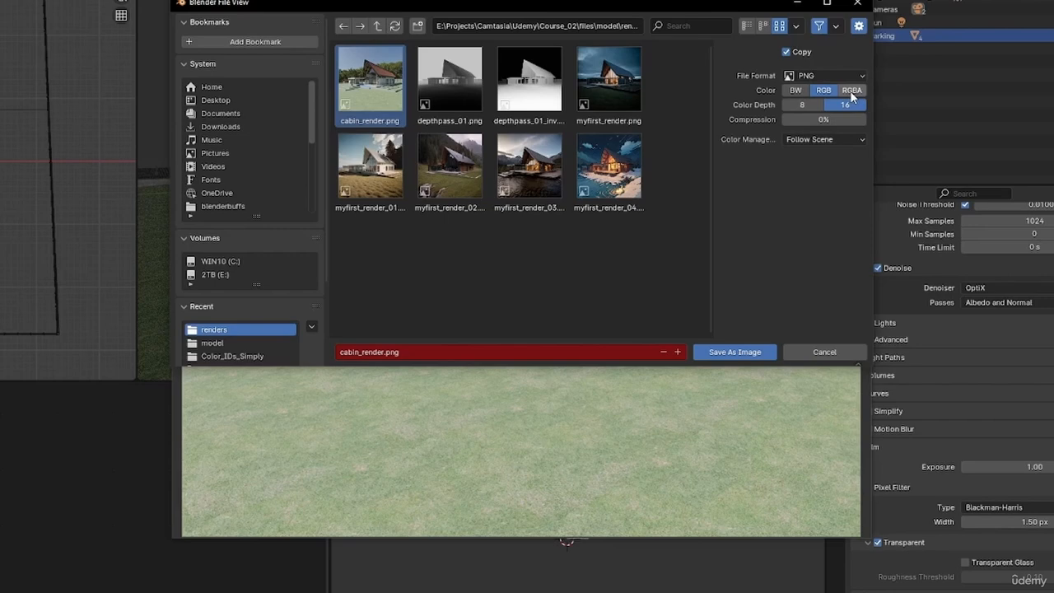
left_click(851, 91)
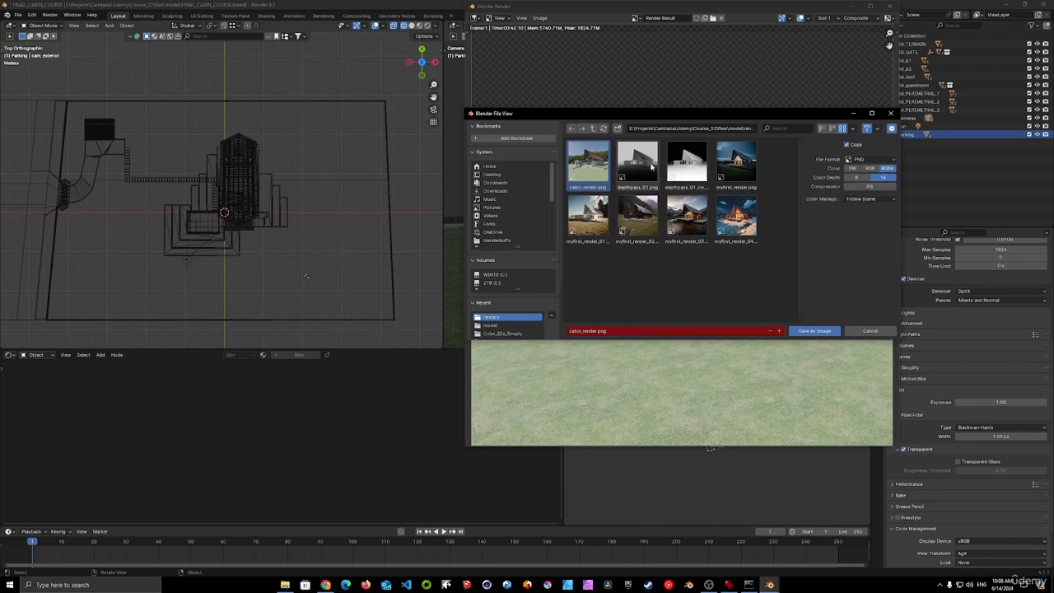
- Name the image cabin_render_alpha and save it in the renders folder
left_click(616, 331)
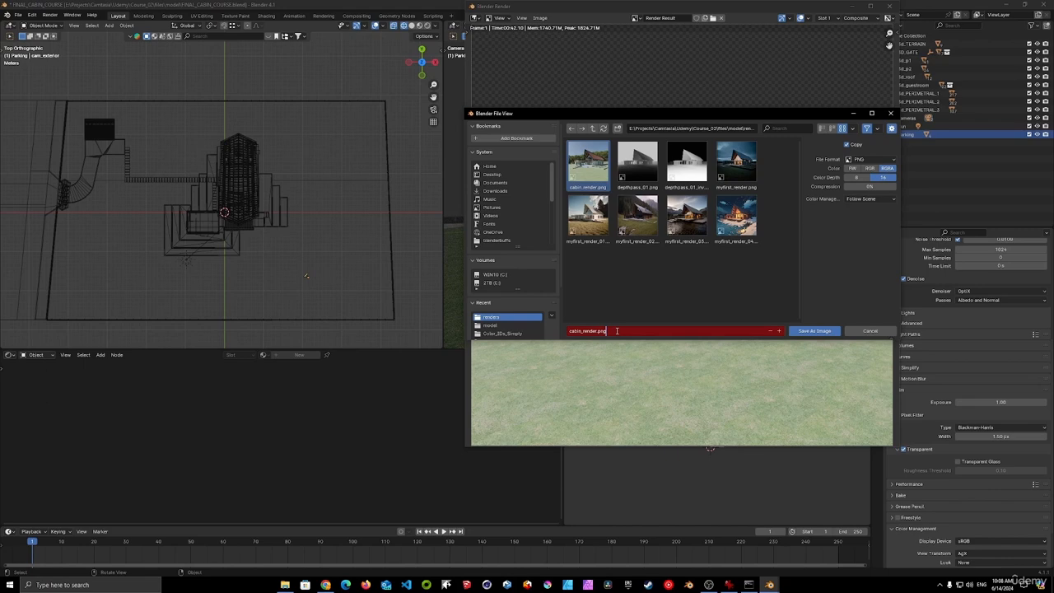
key("BackSpace")
key("BackSpace")
key("BackSpace")
key("BackSpace")
type("_alpha")
key("Return")
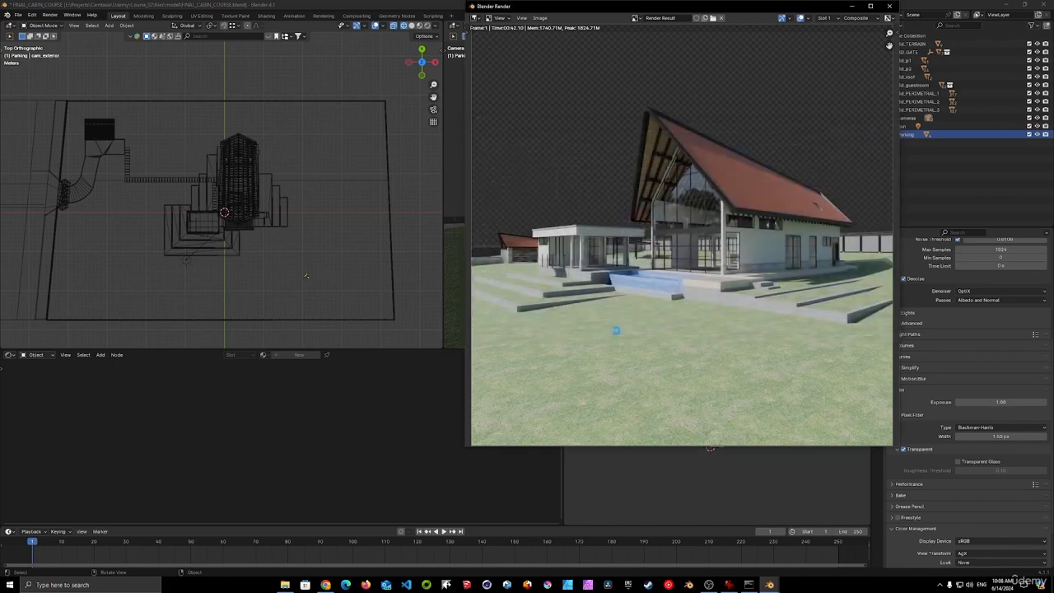
- Close the render result window and switch to the renders folder in File Explorer
left_click(889, 5)
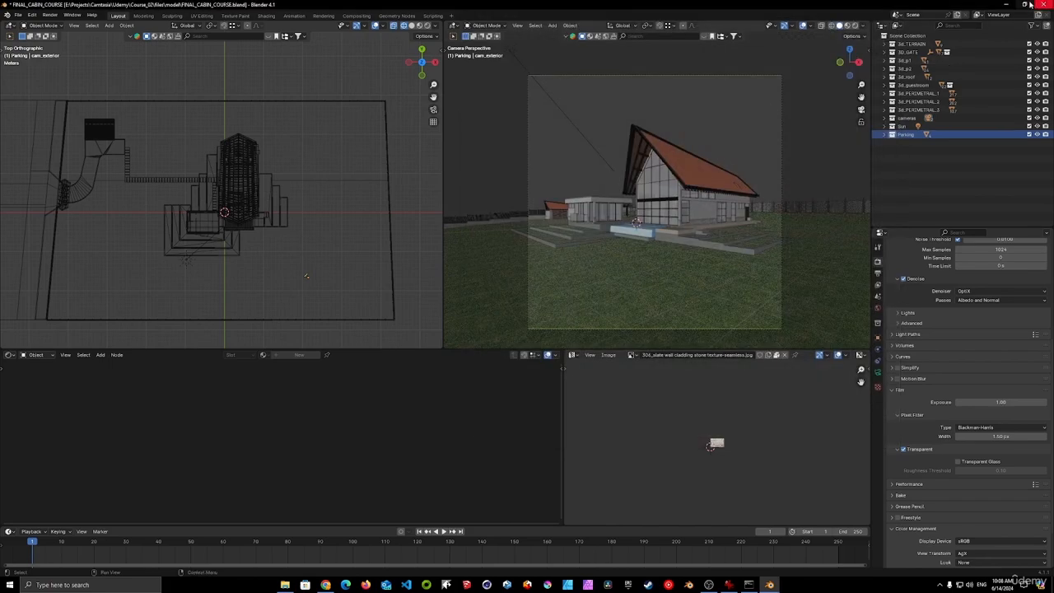
left_click(326, 584)
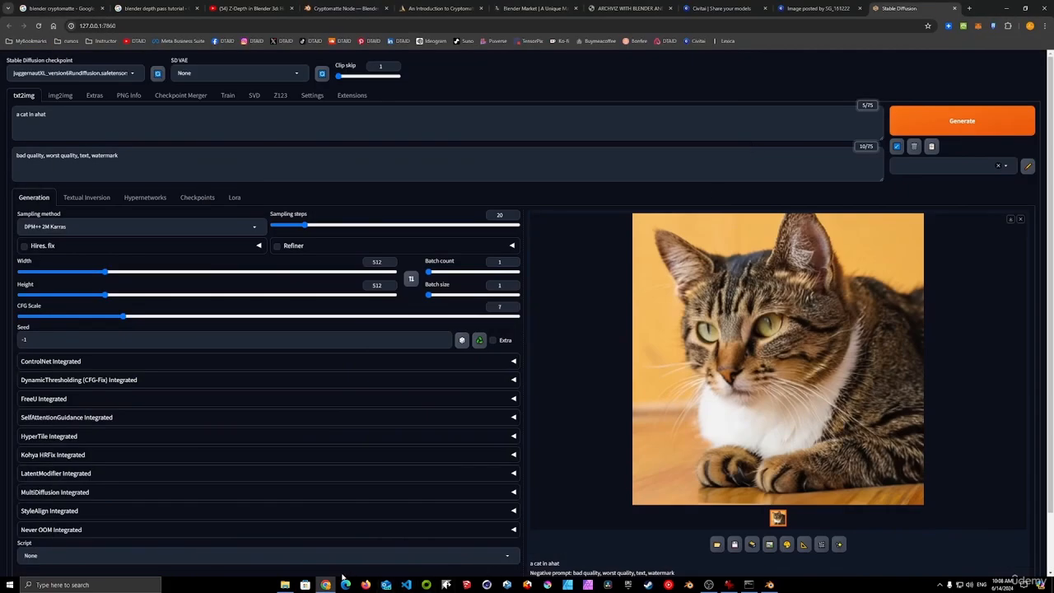
left_click(285, 584)
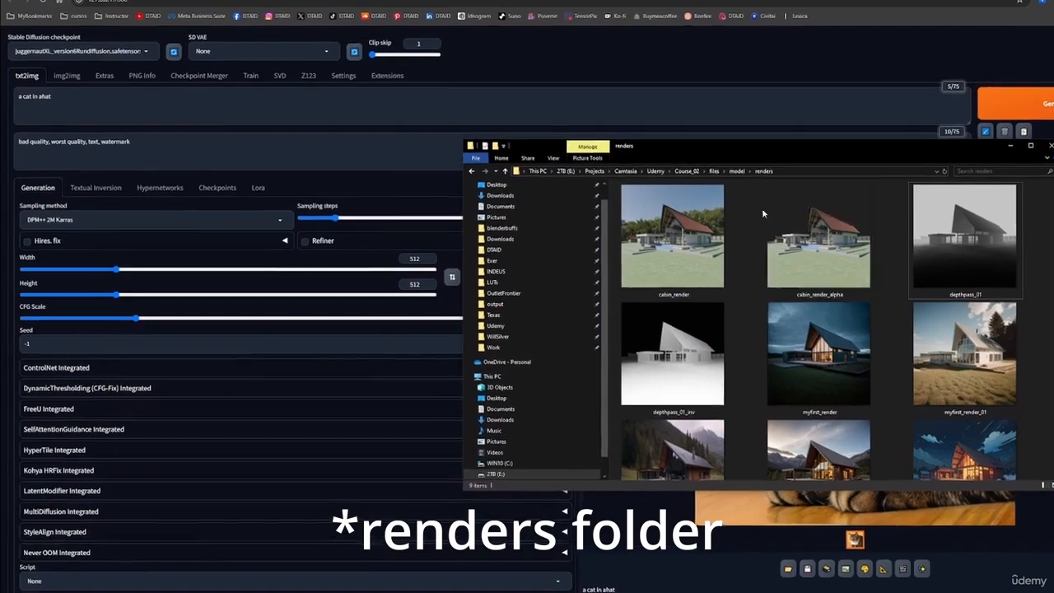
- Look through the images in the renders folder, starting with cabin_render
double_click(683, 276)
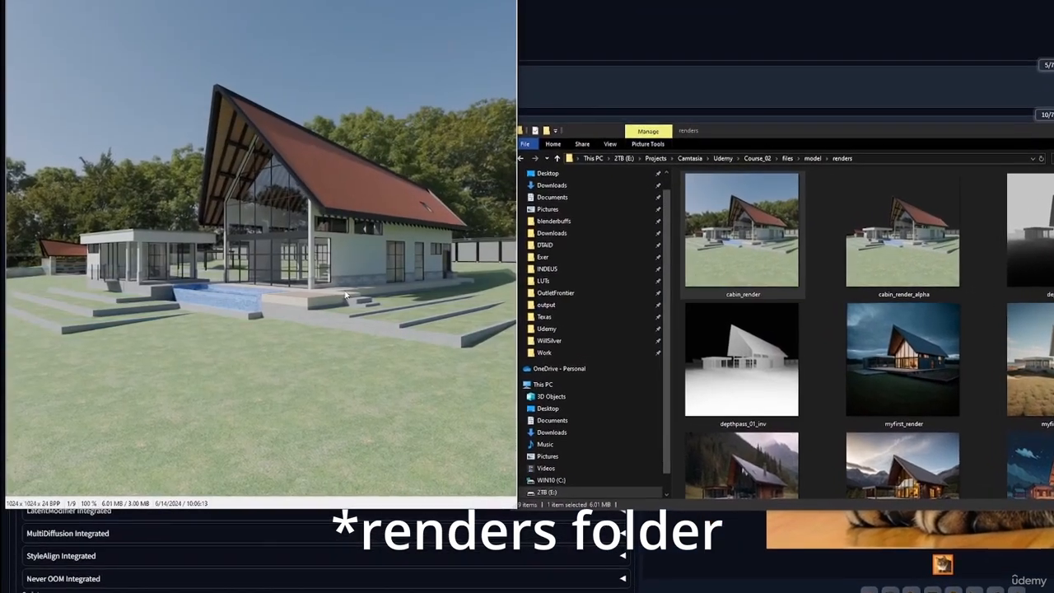
key("Right")
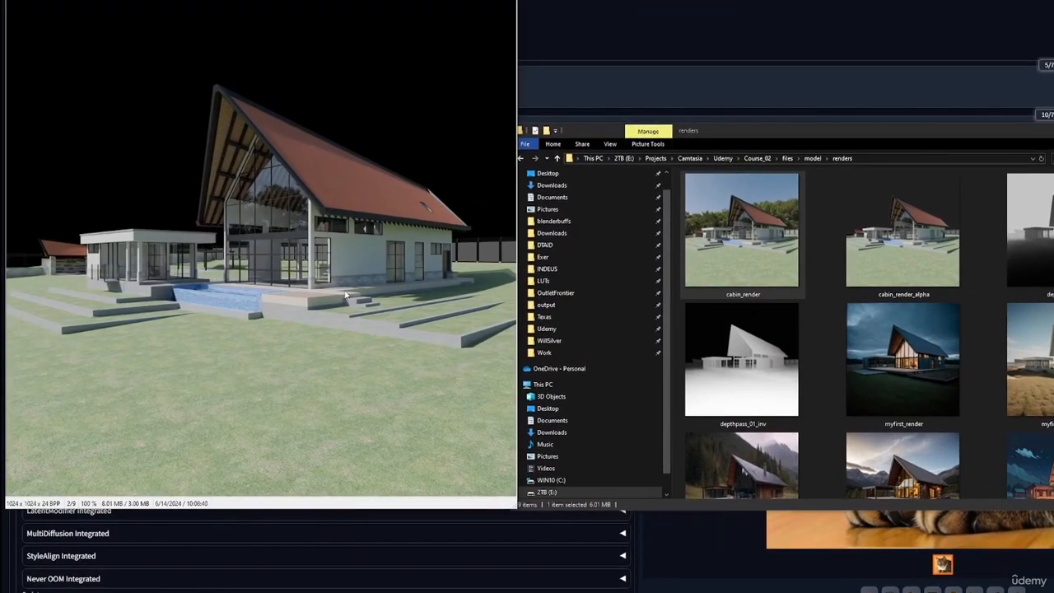
key("Right")
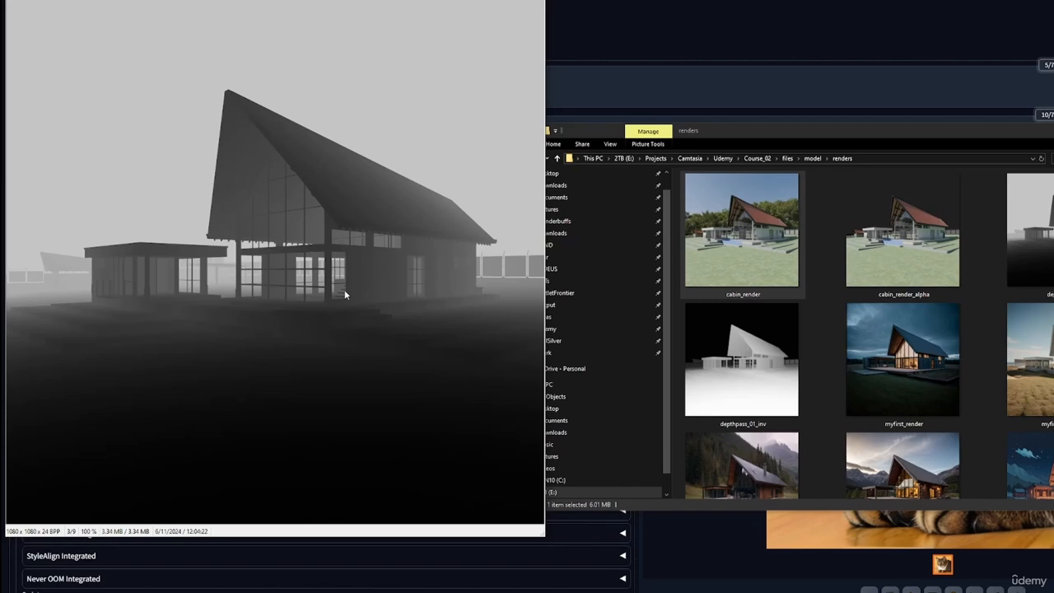
key("Right")
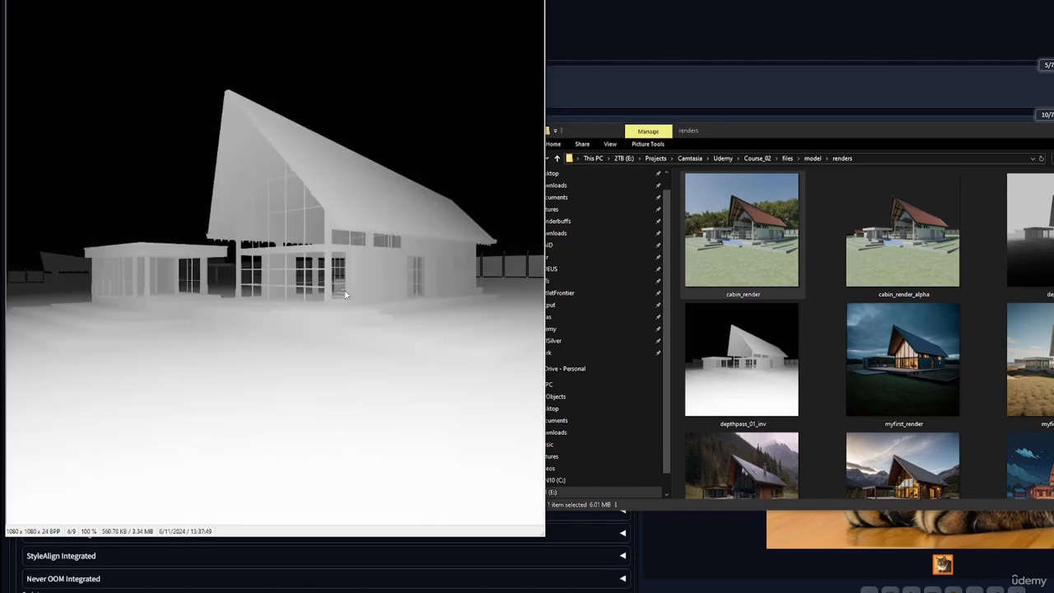
key("Right")
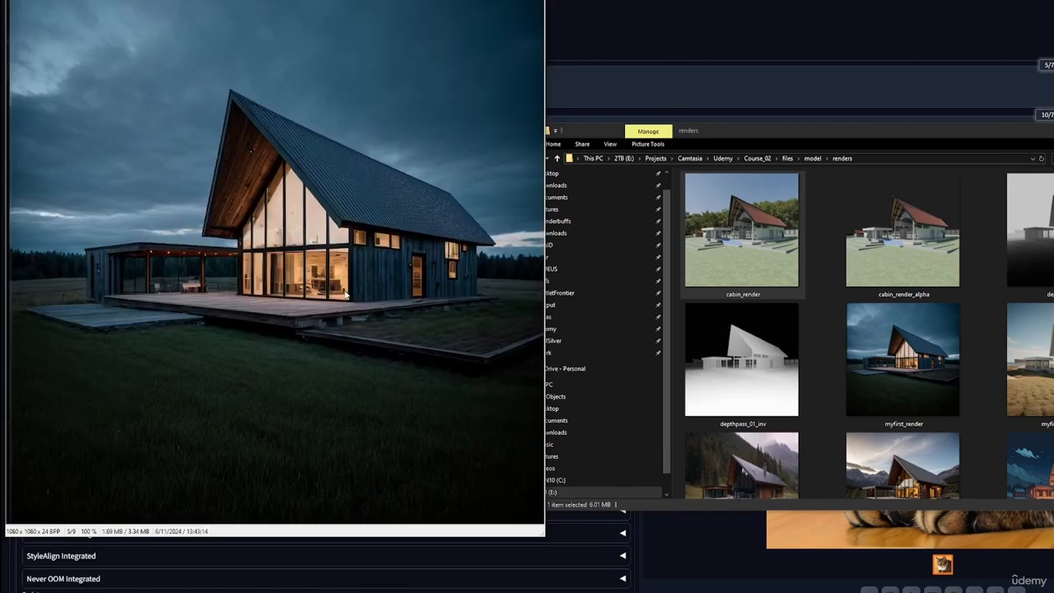
key("Right")
key("Right")
key("Right")
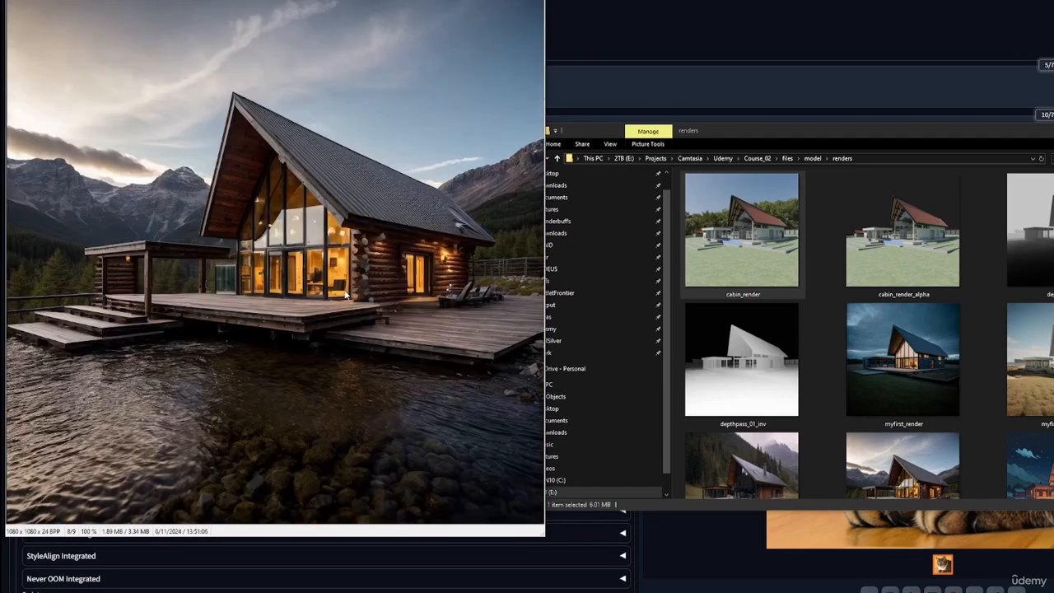
key("Right")
key("Right")
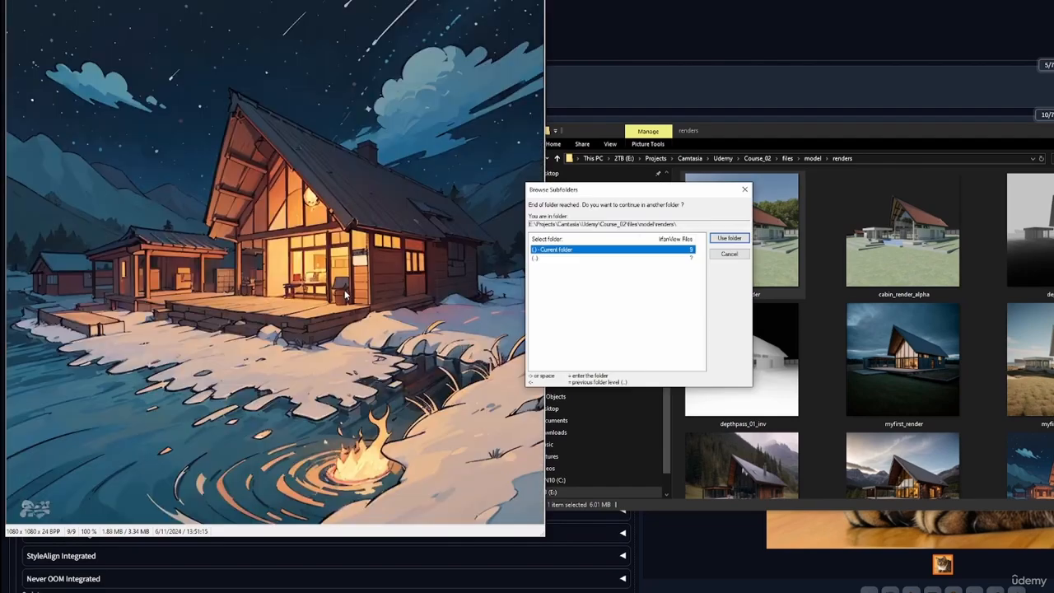
left_click(731, 239)
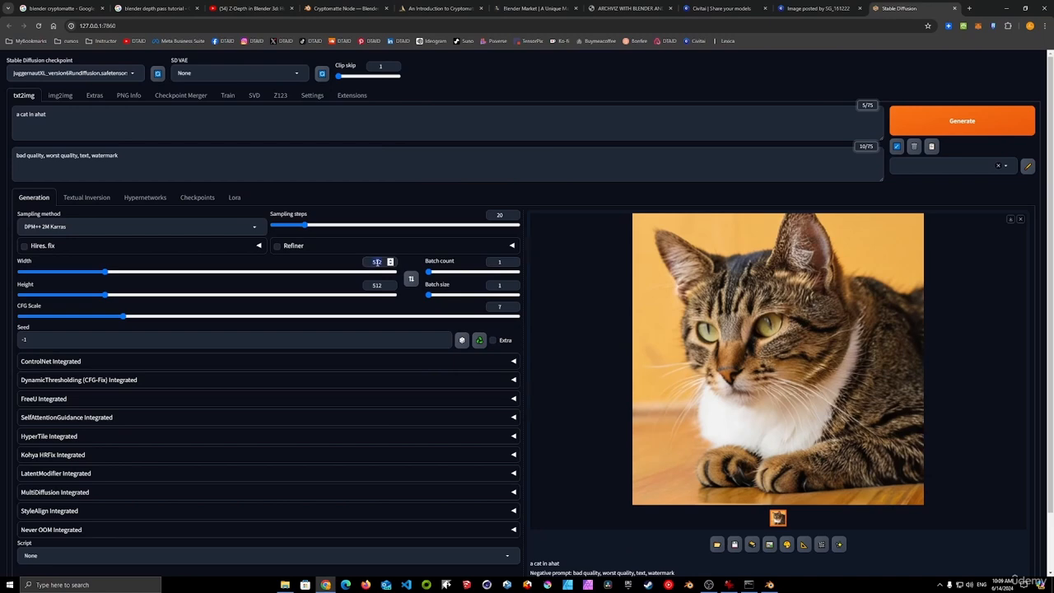
- Set the generated image's width and height to 1024 in Stable Diffusion
type("1024")
key("Tab")
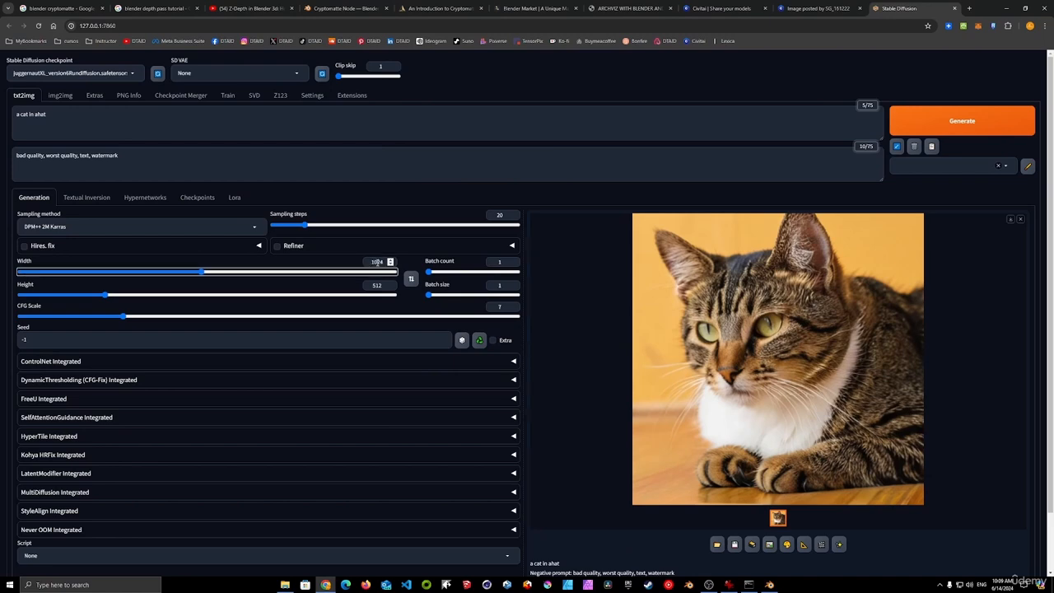
double_click(378, 285)
type("1024")
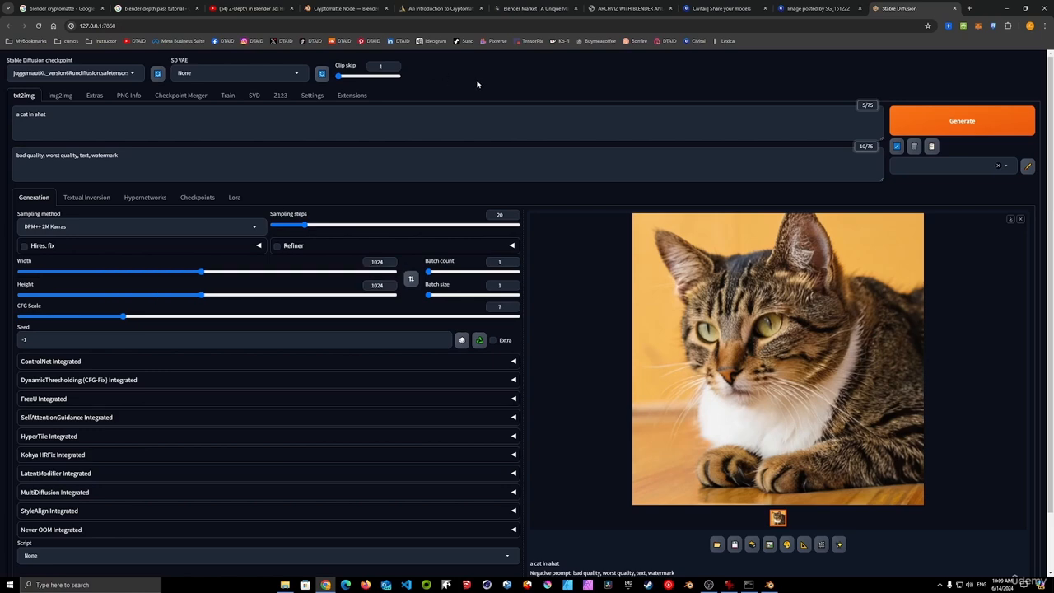
- Select the realisticVisionV51_v51VAE.safetensors checkpoint and the vae-ft-mse-840000-ema-pruned.safetensors VAE
left_click(130, 74)
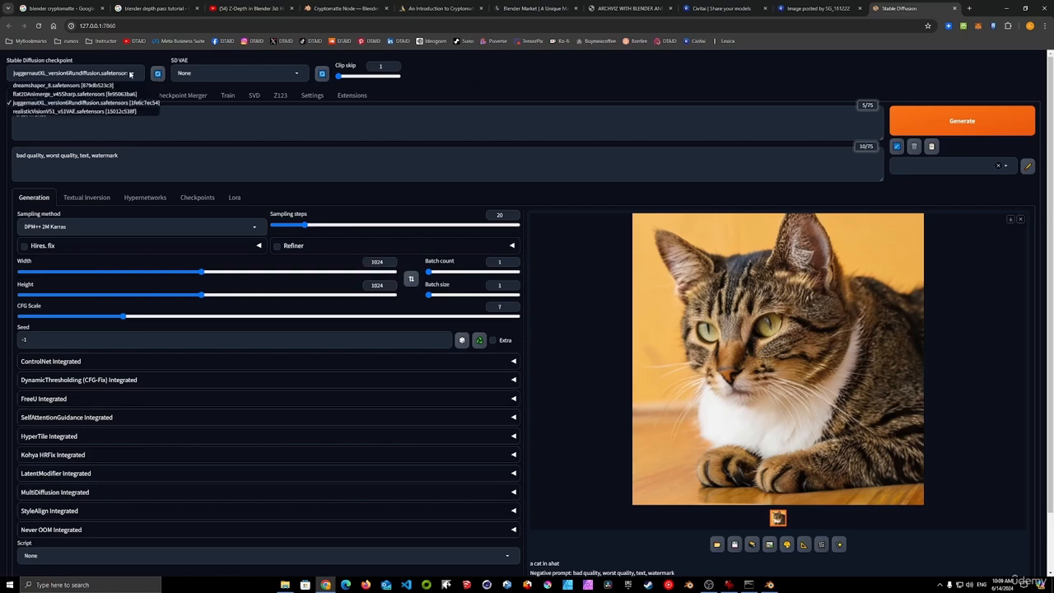
left_click(140, 112)
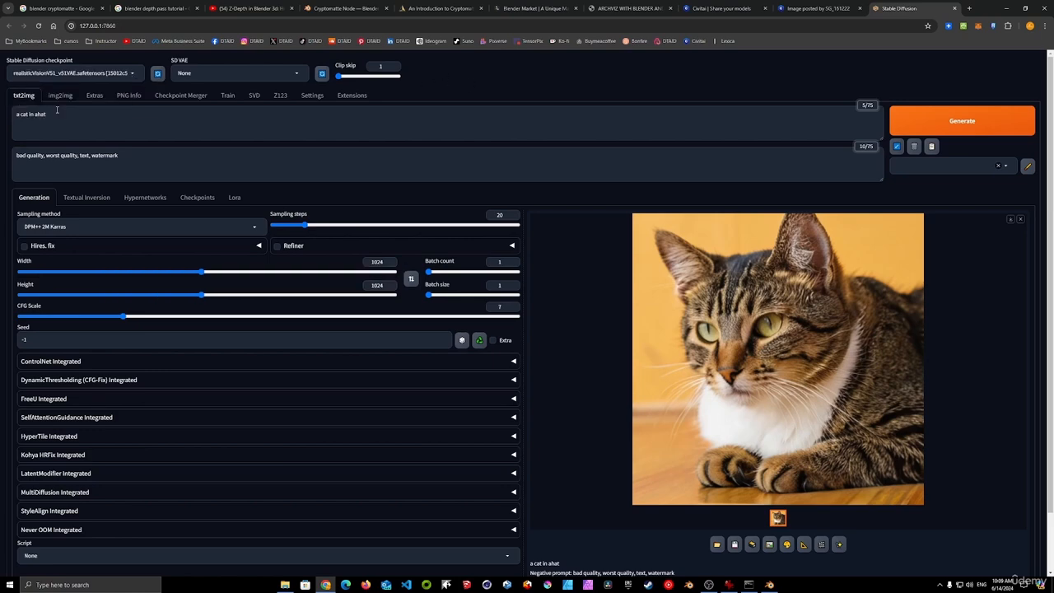
left_click(298, 76)
left_click(213, 105)
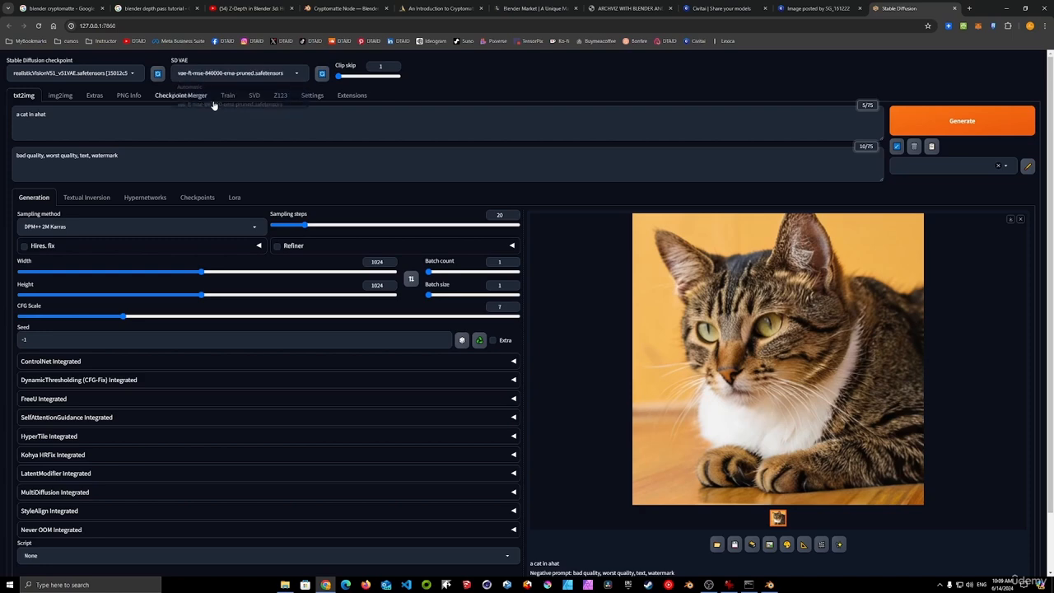
- Review the integrated txt2img tools and the list of installed extensions, and return to the txt2img settings
scroll(295, 297, "down", 2)
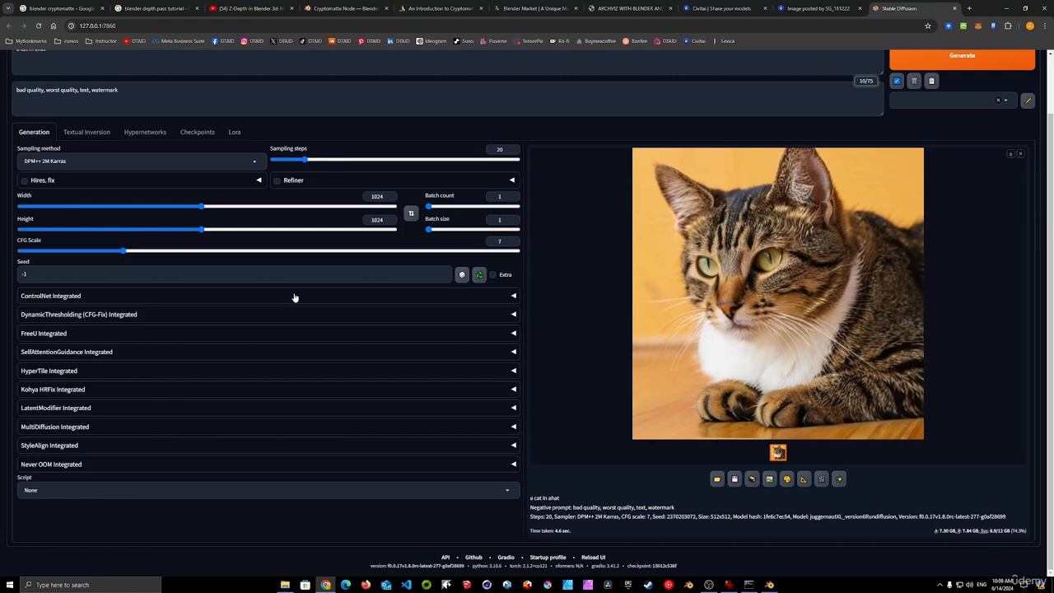
scroll(294, 298, "up", 2)
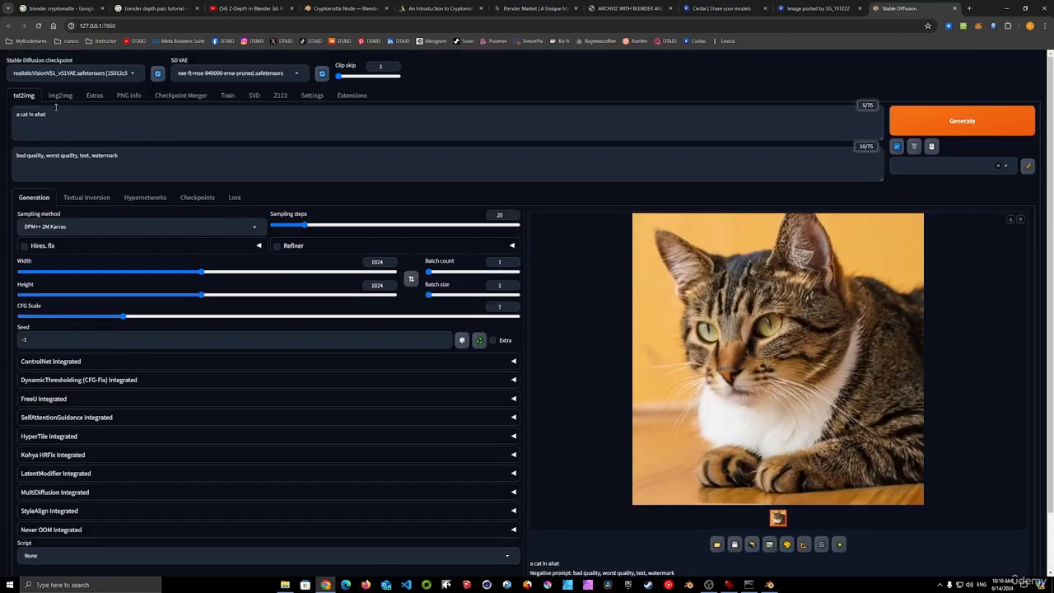
left_click(352, 96)
scroll(51, 126, "down", 1)
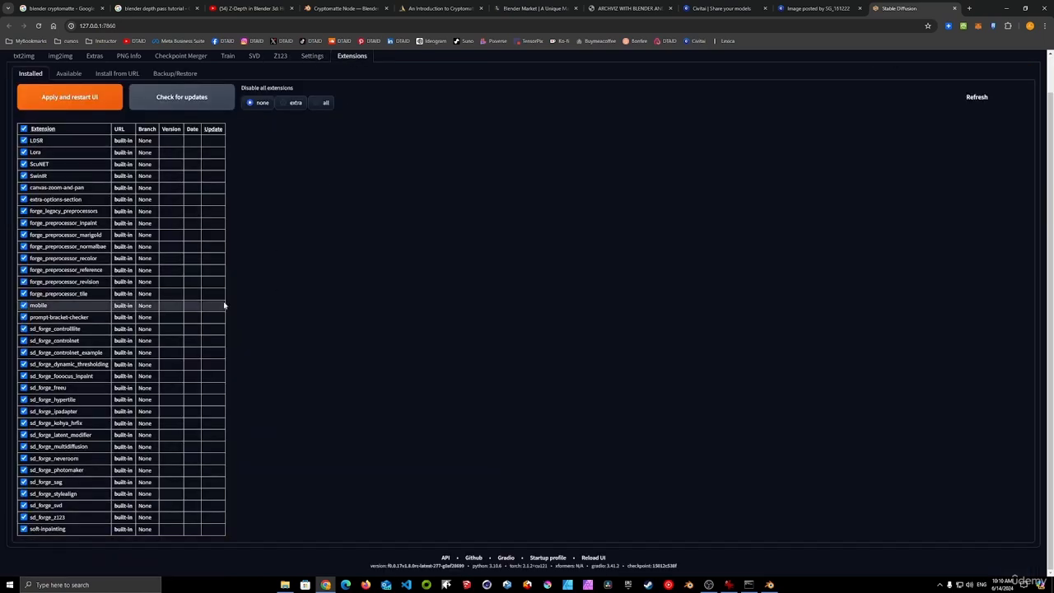
scroll(355, 179, "up", 1)
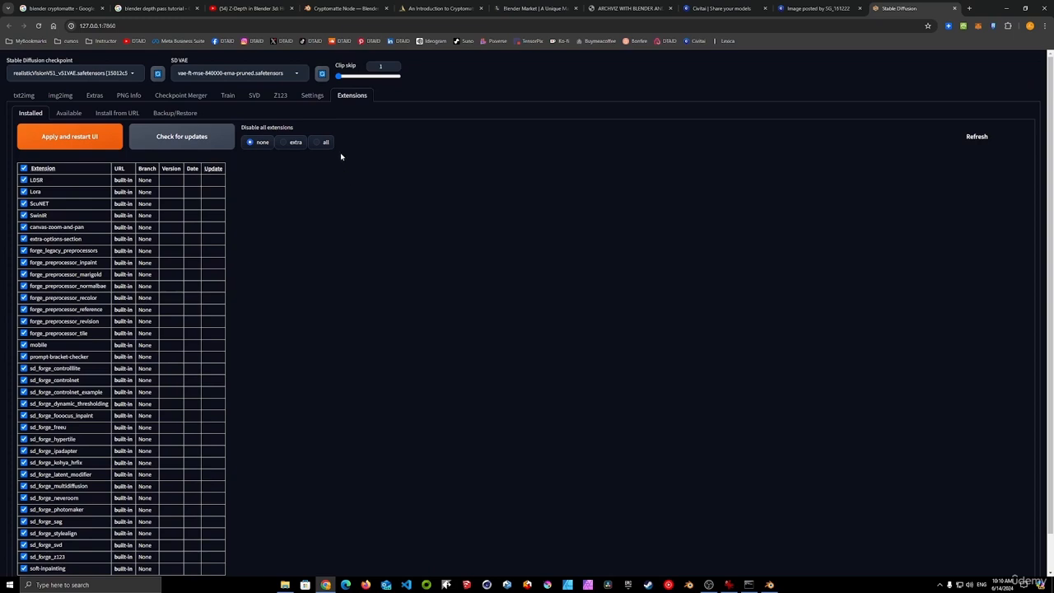
left_click(24, 97)
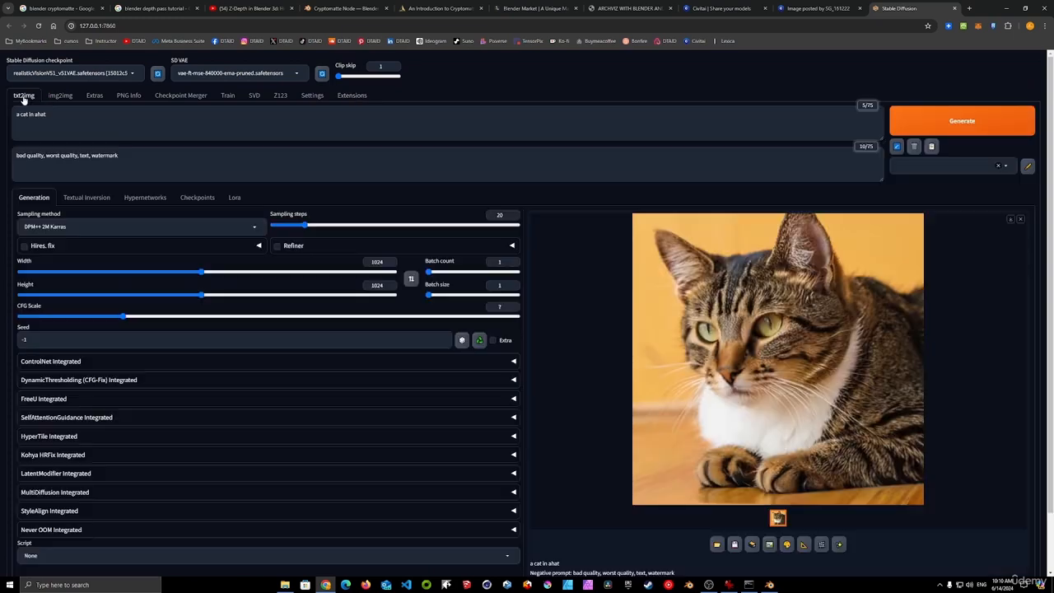
- Enable ControlNet Unit 0 for txt2img and load cabin_render from the renders folder as its image
scroll(228, 211, "down", 1)
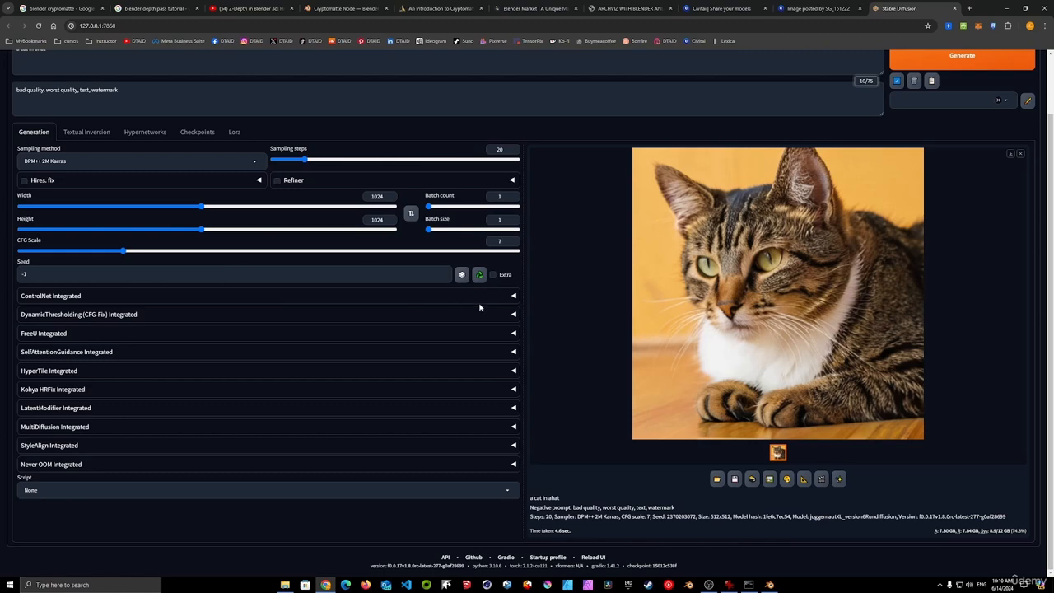
left_click(513, 296)
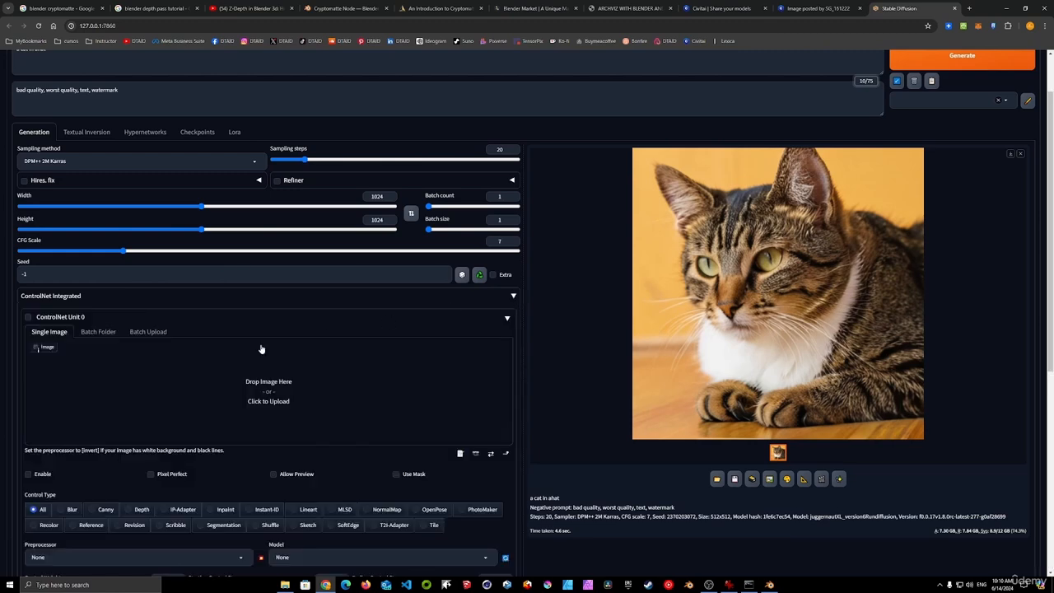
left_click(28, 475)
scroll(182, 407, "down", 1)
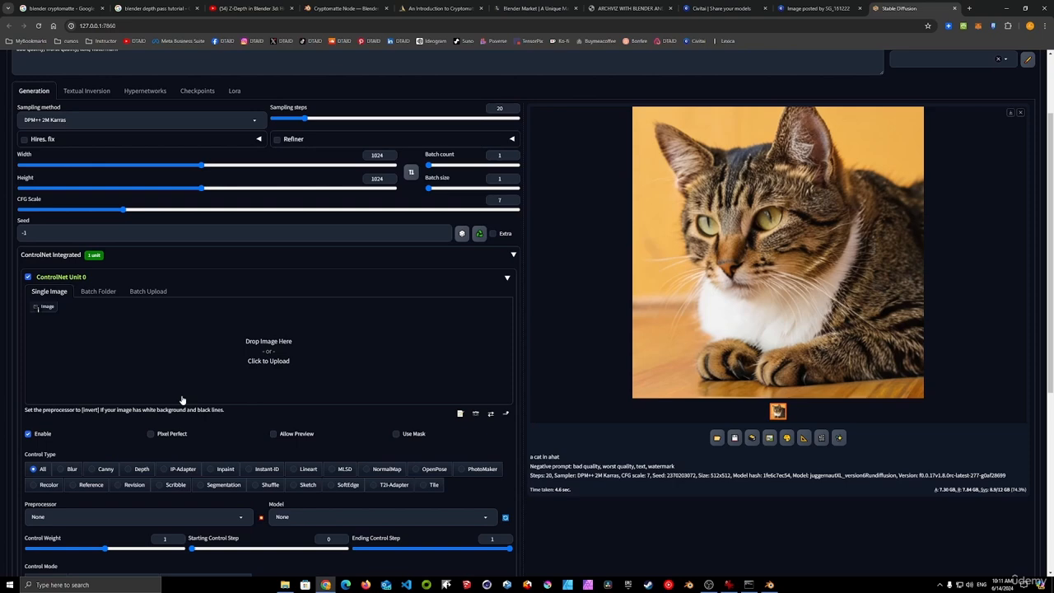
left_click(272, 367)
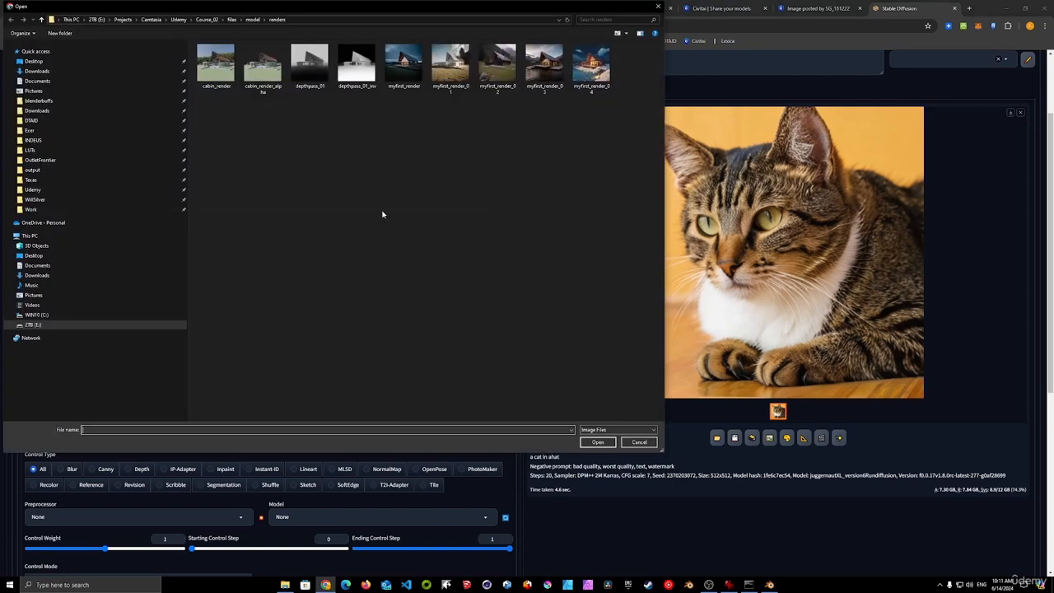
double_click(212, 77)
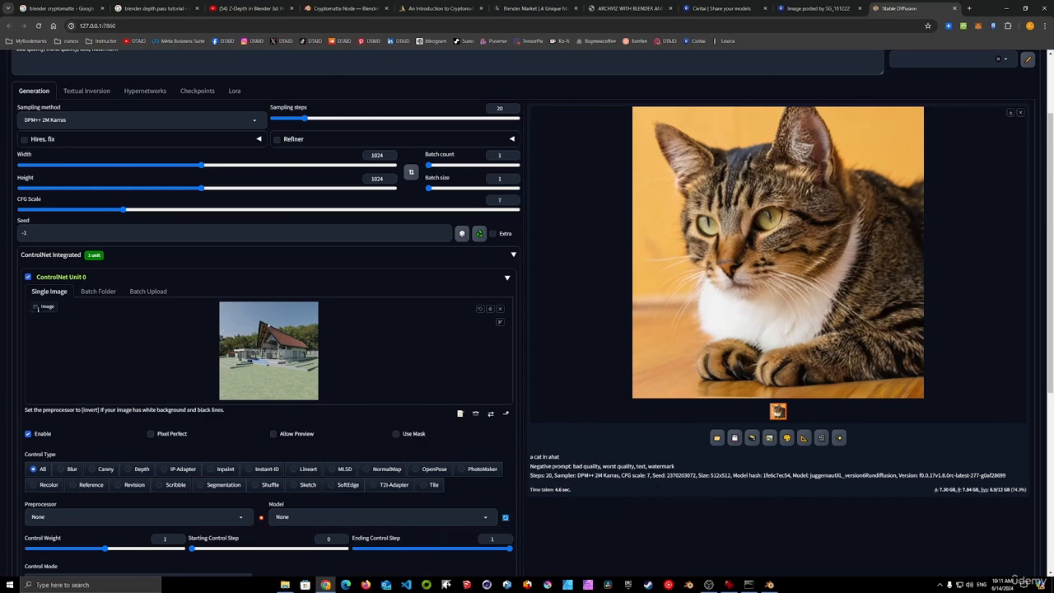
- Turn on Pixel Perfect and Allow Preview for ControlNet Unit 0 and set its control type to Depth
scroll(372, 343, "down", 1)
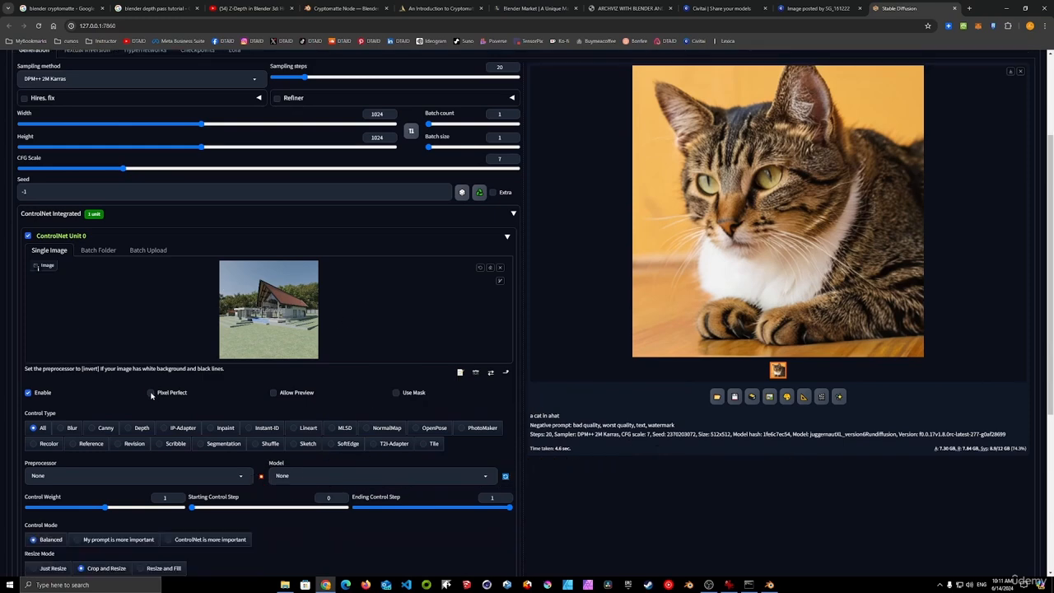
left_click(150, 393)
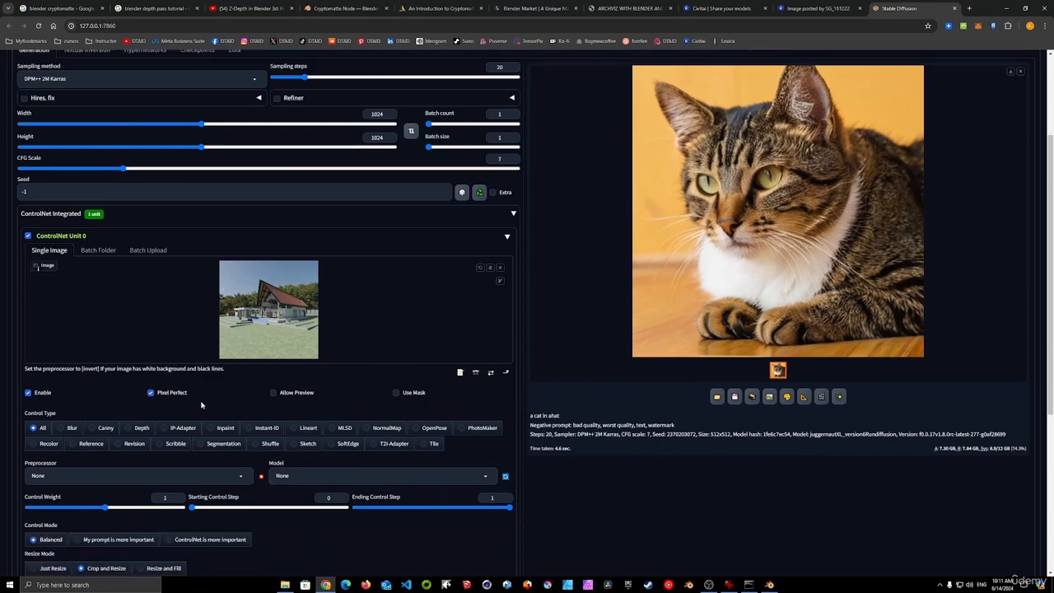
left_click(273, 393)
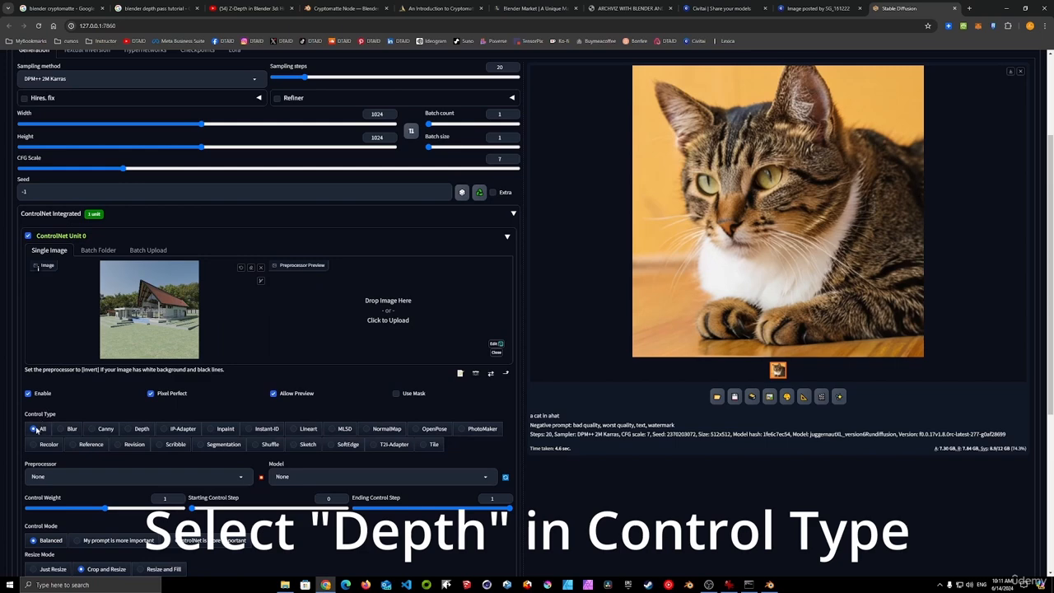
left_click(128, 429)
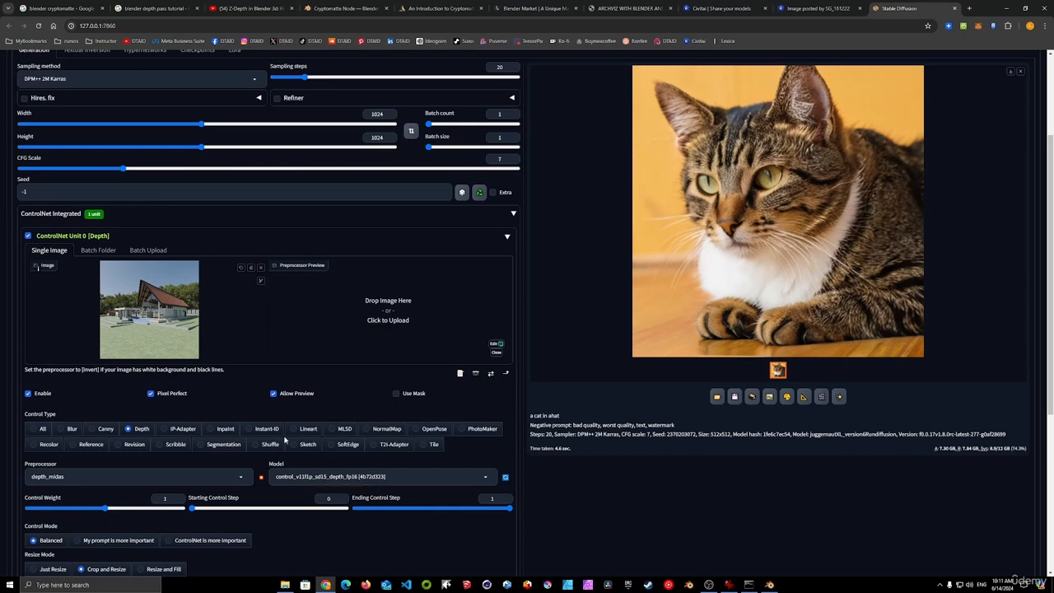
- Refresh the ControlNet models and switch Allow Preview and Pixel Perfect off and on again
left_click(506, 480)
left_click(275, 393)
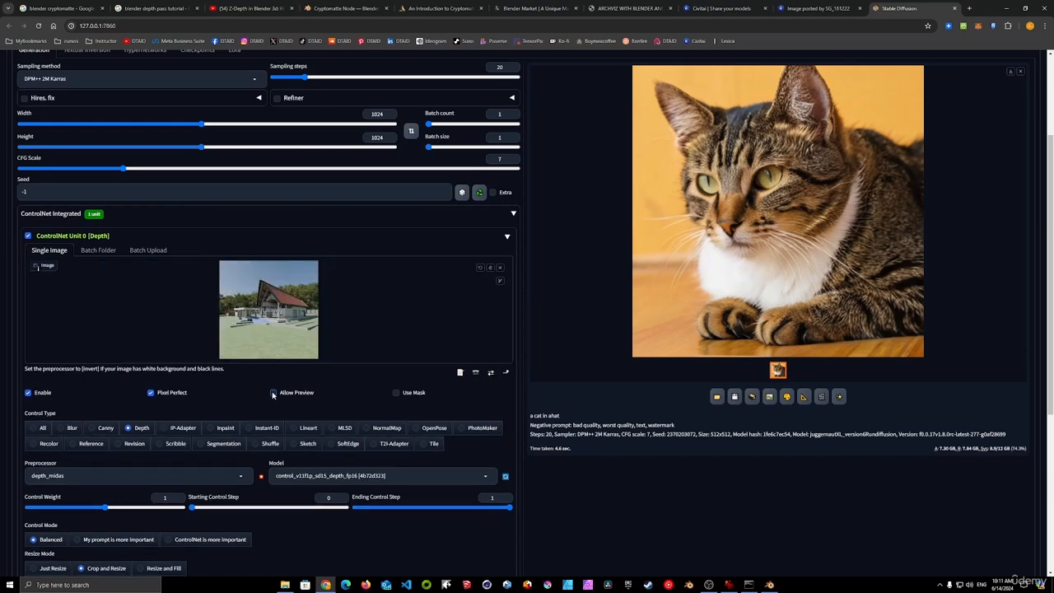
left_click(152, 394)
left_click(152, 395)
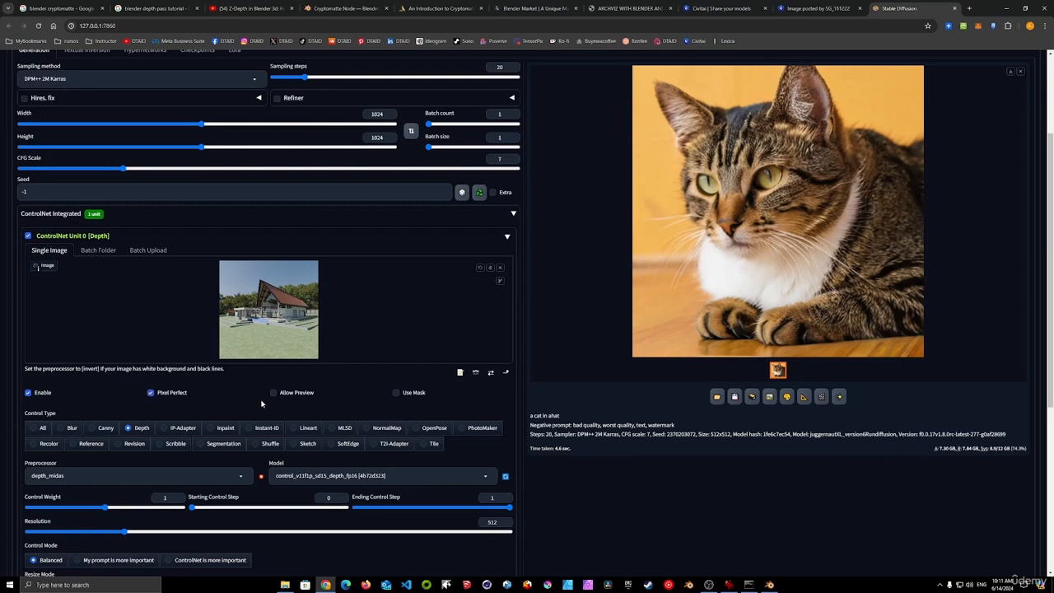
left_click(274, 394)
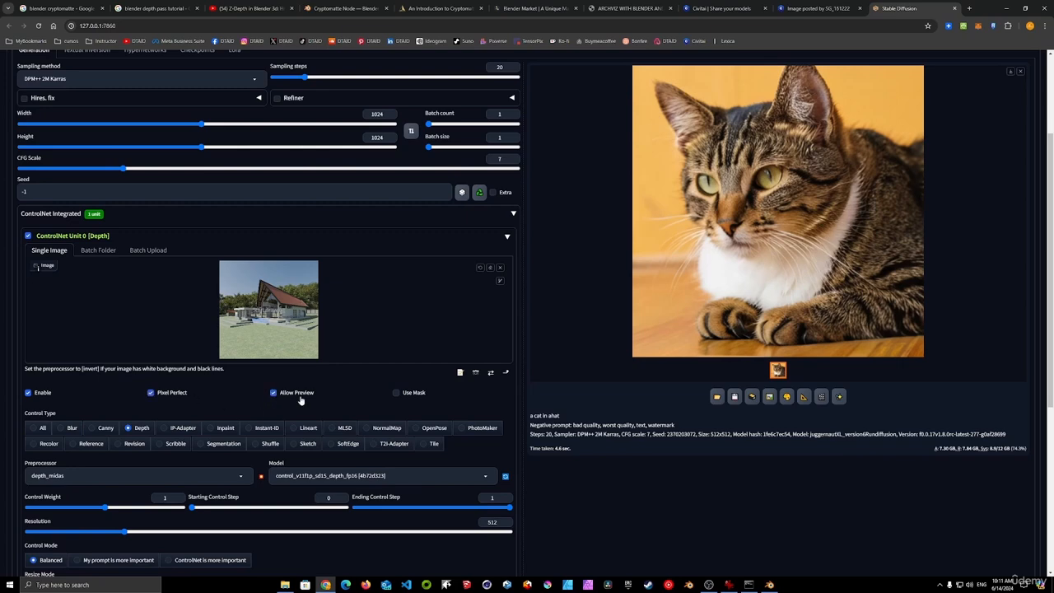
- Set the model of ControlNet Unit 0 to control_v11f1p_sd15_depth_fp16
left_click(486, 477)
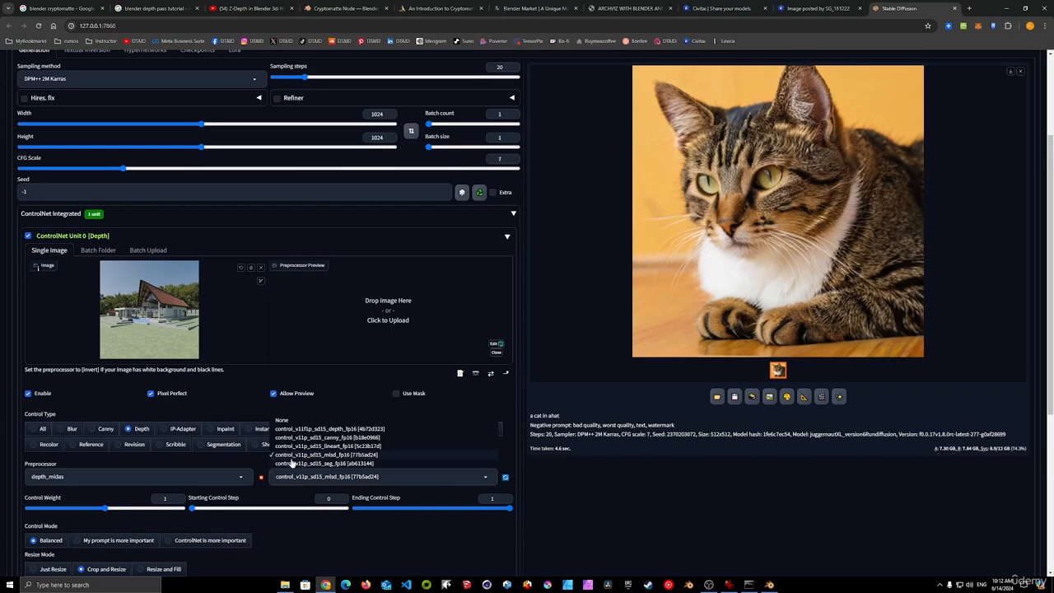
left_click(339, 430)
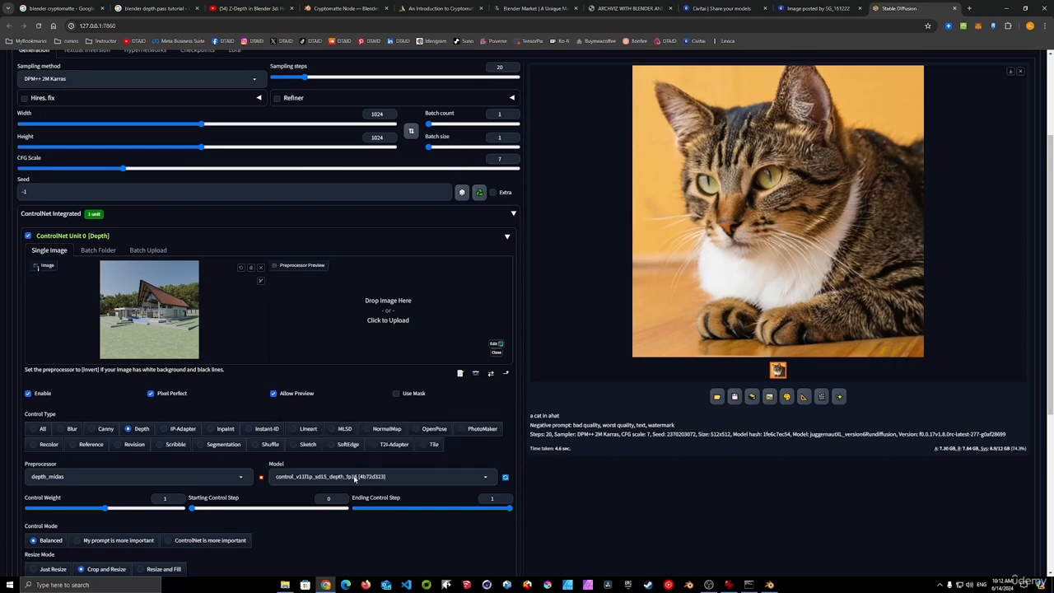
- Run the depth_midas preprocessor on the cabin render and open the resulting depth preview in its own browser tab
left_click(261, 479)
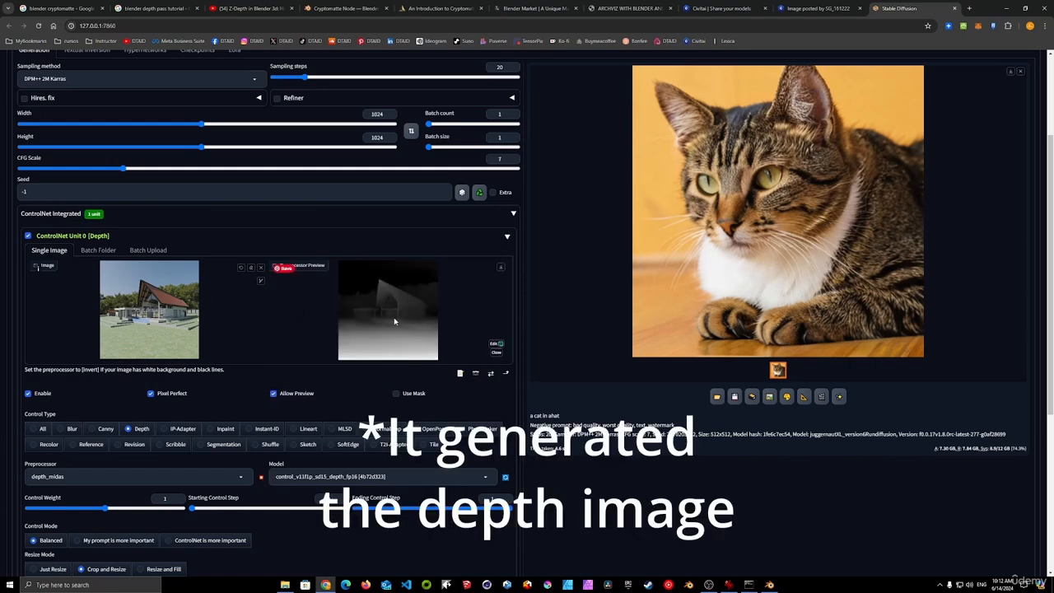
right_click(395, 321)
left_click(420, 324)
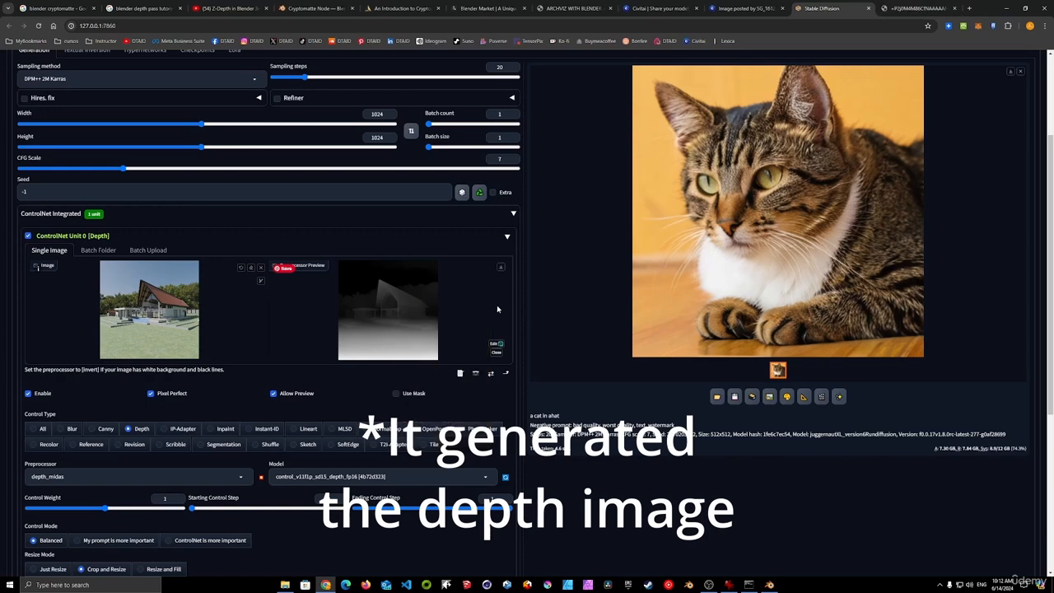
left_click(912, 10)
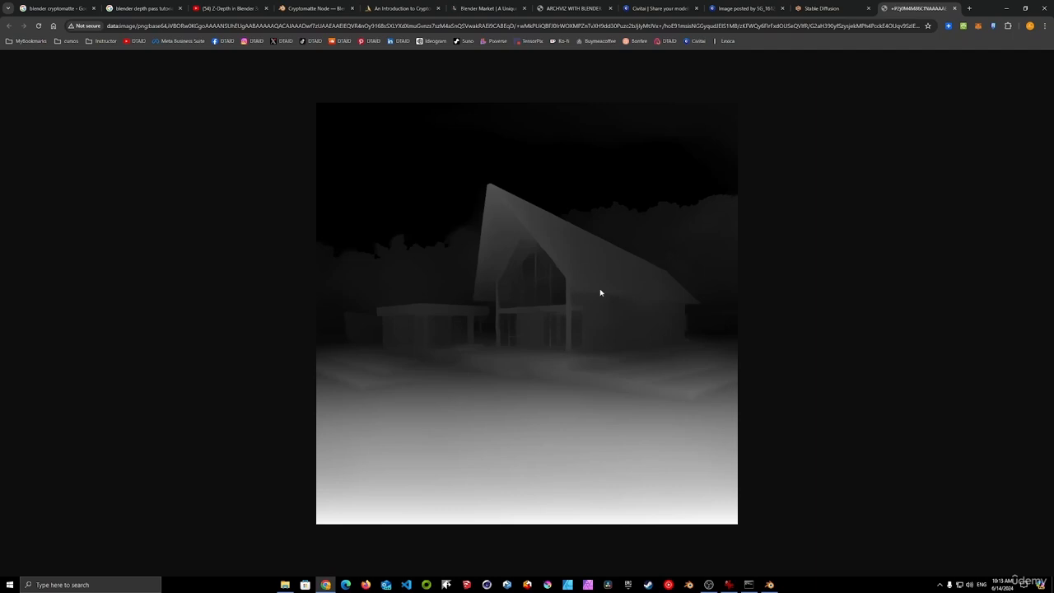
- Start saving the depth image and create a folder named controlnet inside the course's renders folder
right_click(558, 244)
left_click(602, 264)
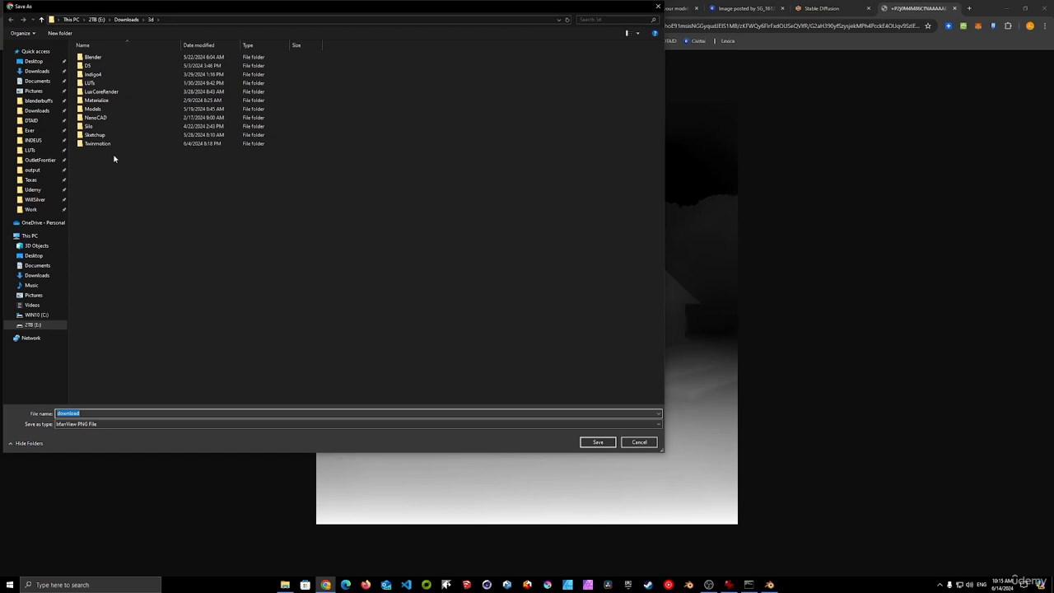
left_click(33, 189)
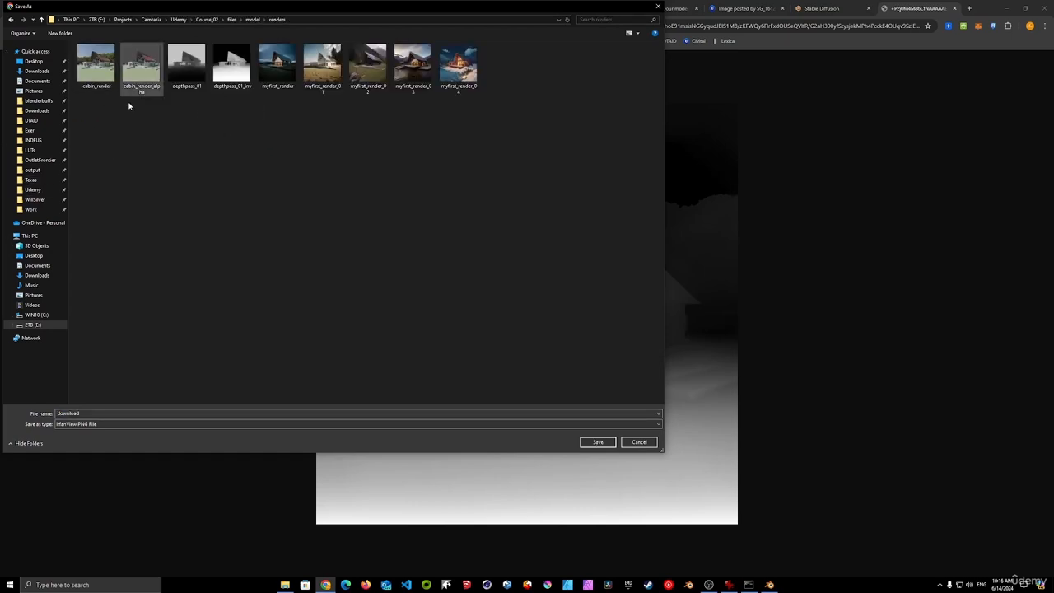
right_click(149, 147)
mouse_move(124, 289)
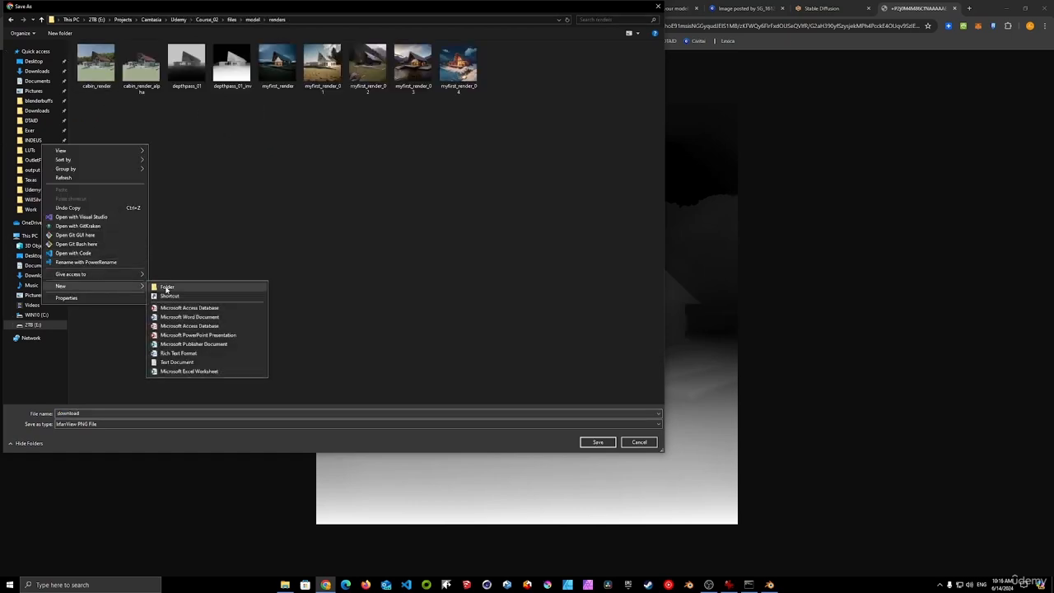
left_click(166, 288)
type("controlnet")
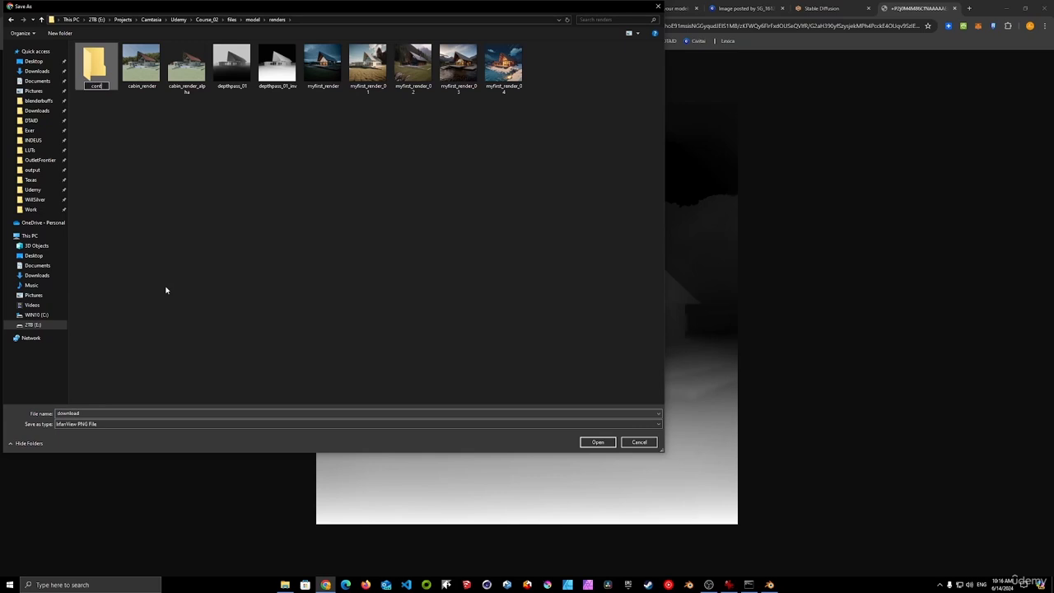
key("Return")
- Save the image as depth in the controlnet folder and close the browser tab showing it
key("Return")
type("depth")
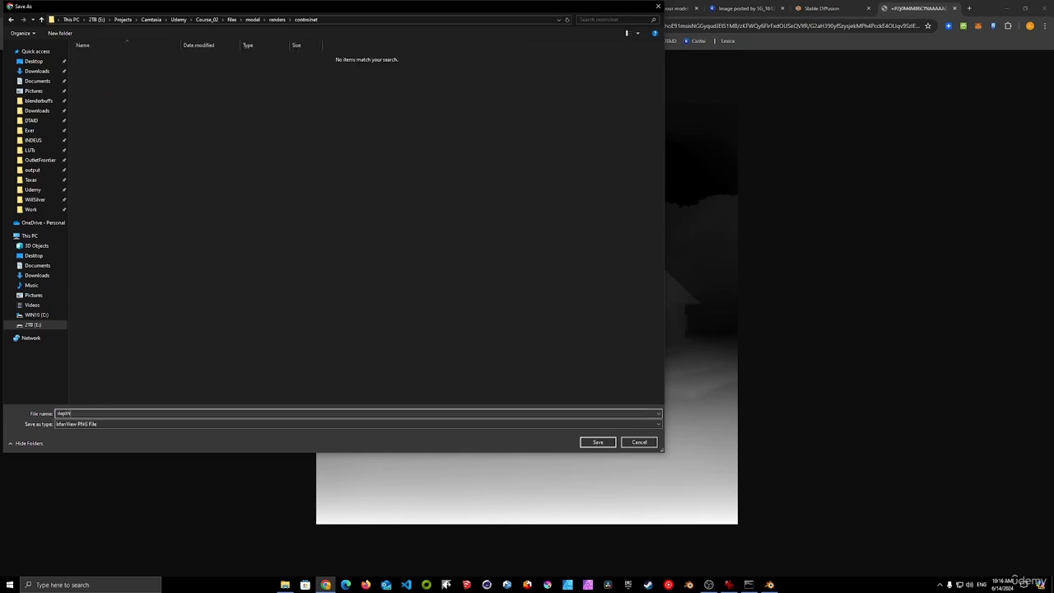
key("Return")
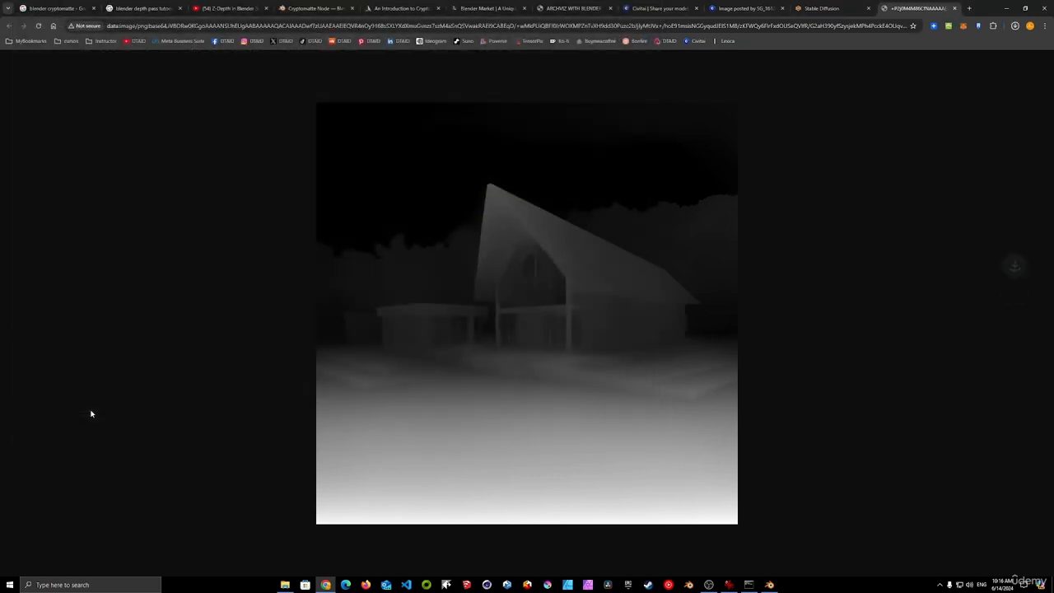
left_click(955, 8)
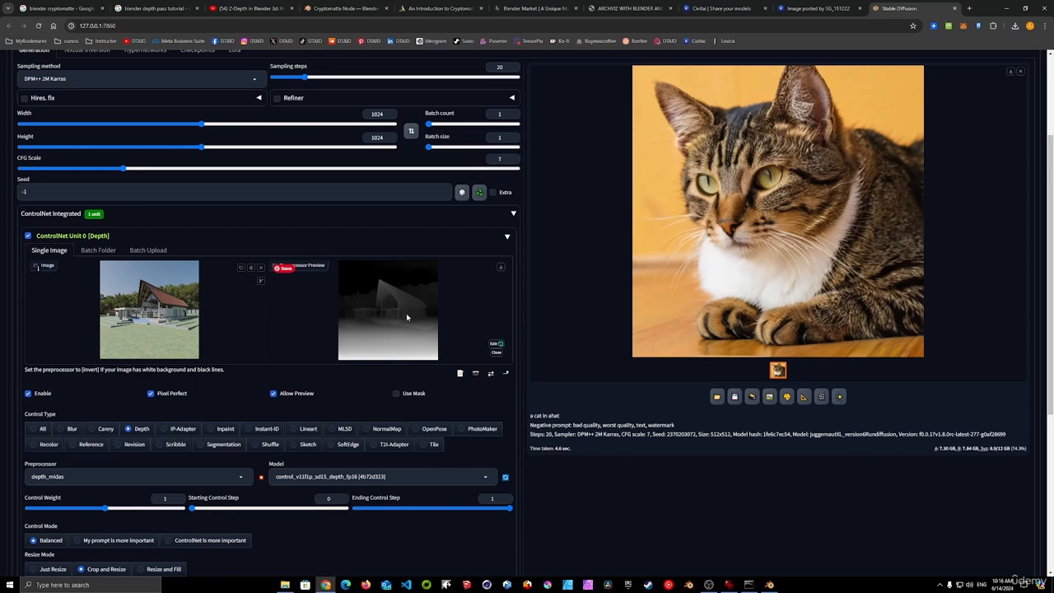
- Replace the txt2img prompt with "a cabin in the mountains, blue sky, waterfalls"
scroll(406, 313, "up", 3)
left_click_drag(49, 114, 3, 110)
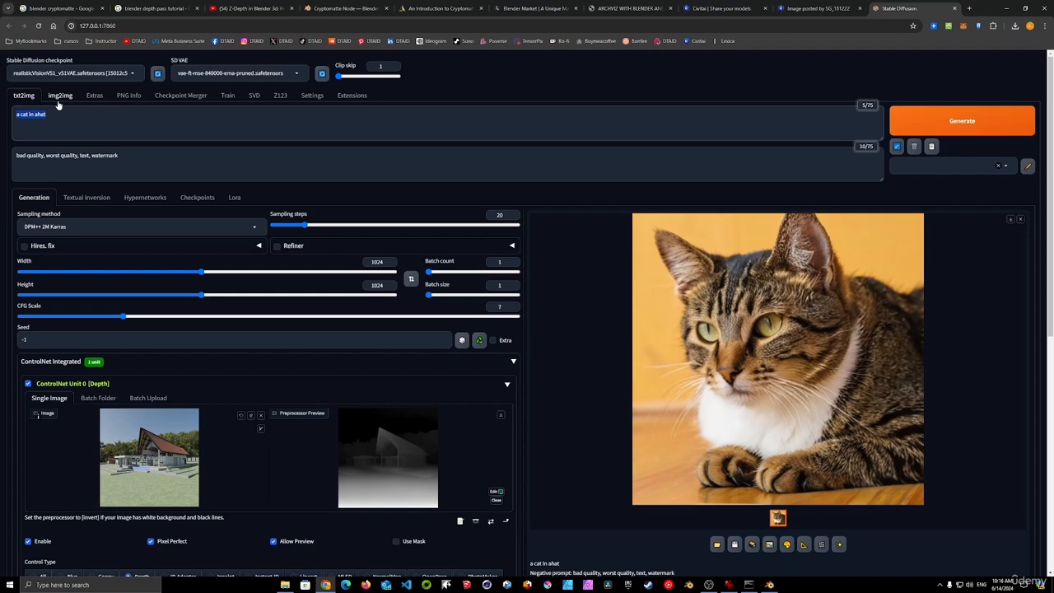
type("a cat")
type("in in the mountains, sblue sky, waterfalls")
scroll(72, 164, "down", 3)
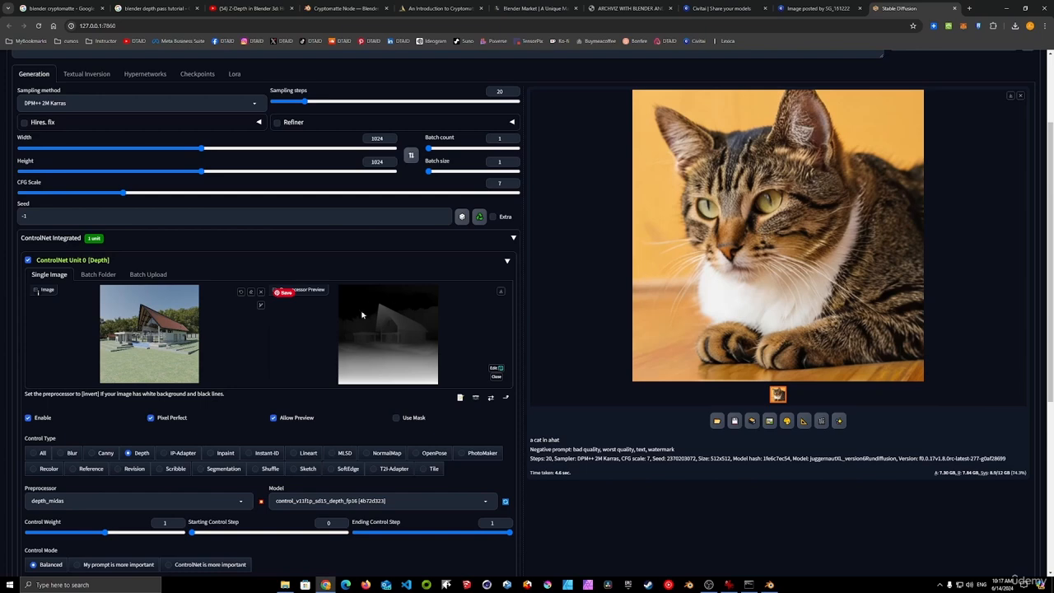
scroll(412, 328, "up", 2)
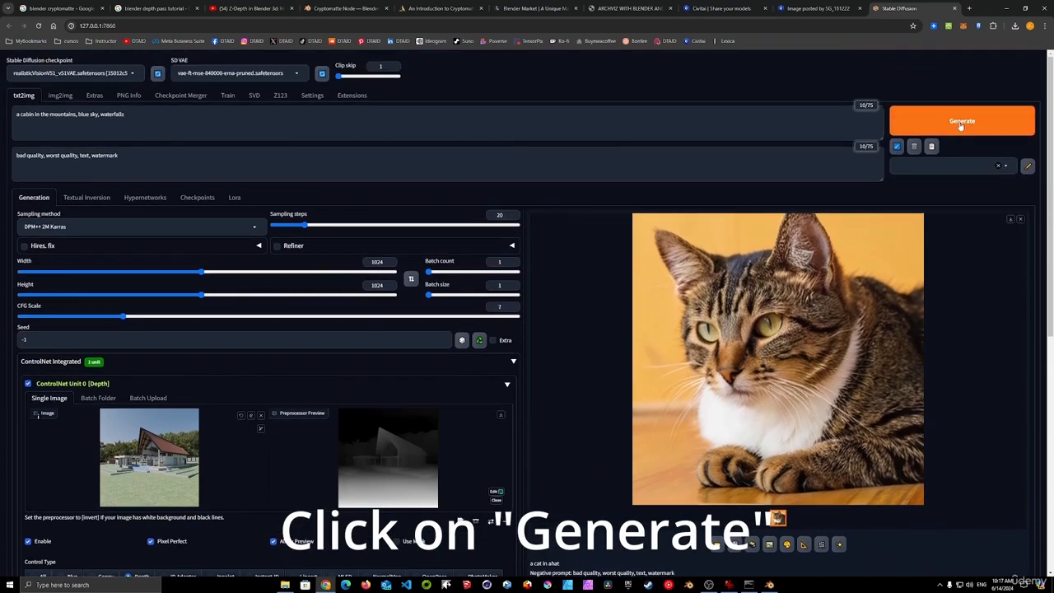
- Generate the image with the realisticVisionV51 checkpoint and view the result enlarged
left_click(960, 124)
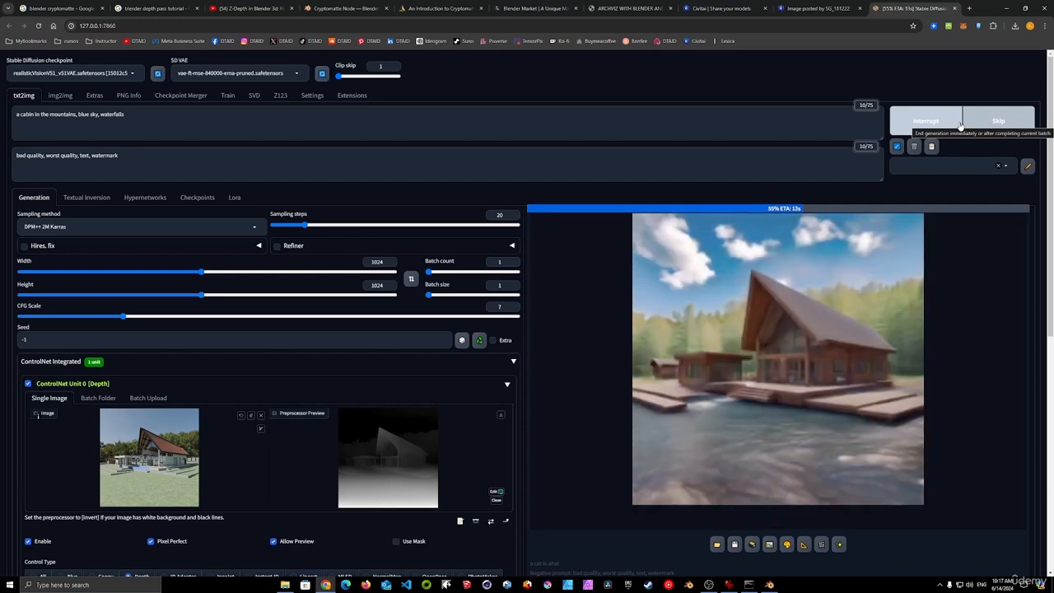
left_click(960, 123)
left_click(804, 318)
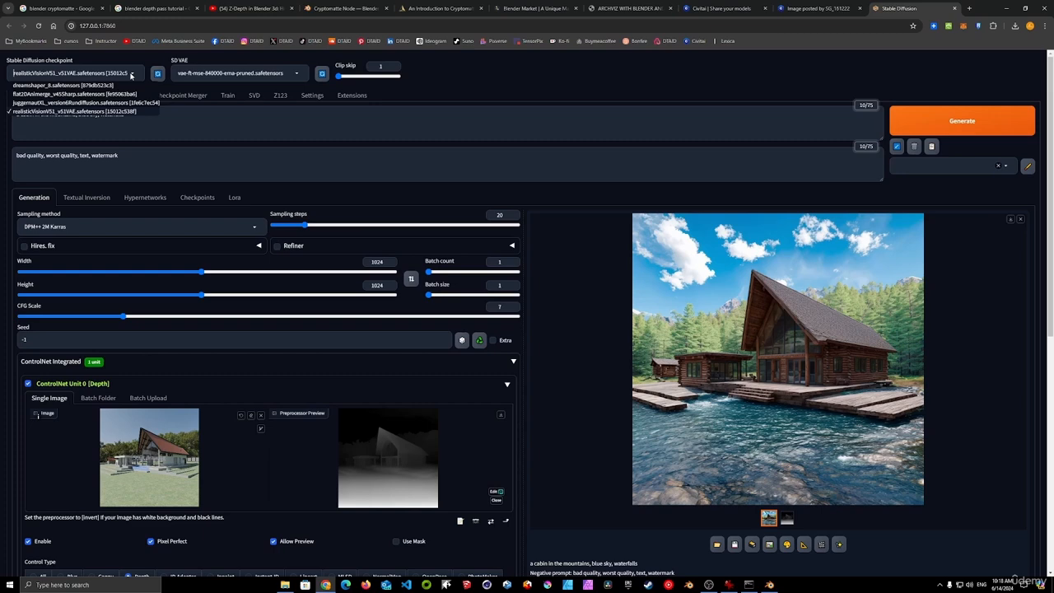
- Switch the checkpoint to dreamshaper_8, generate the cabin again, and view the result enlarged
left_click(97, 86)
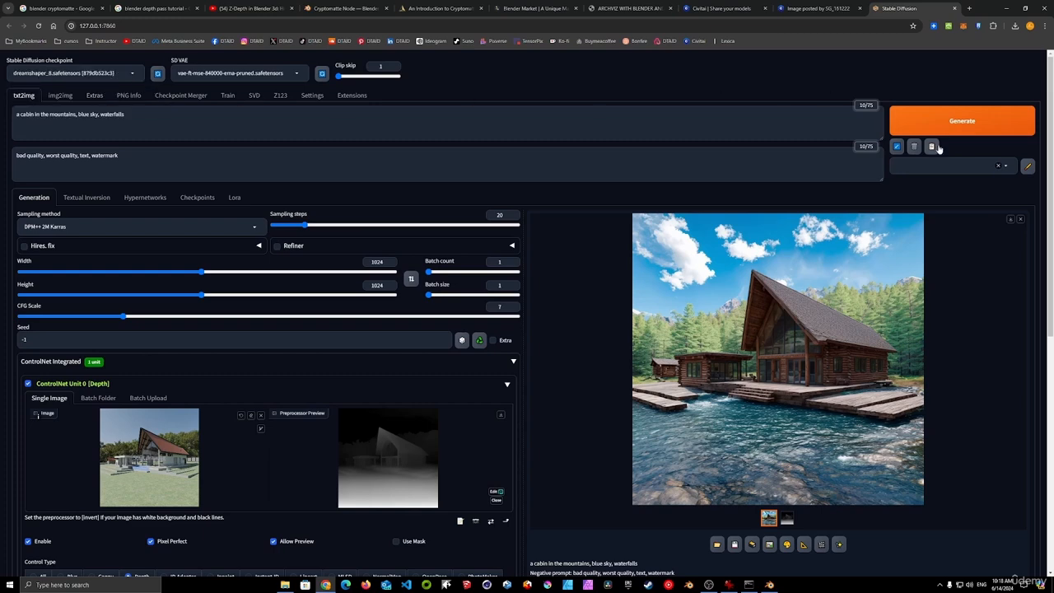
left_click(961, 126)
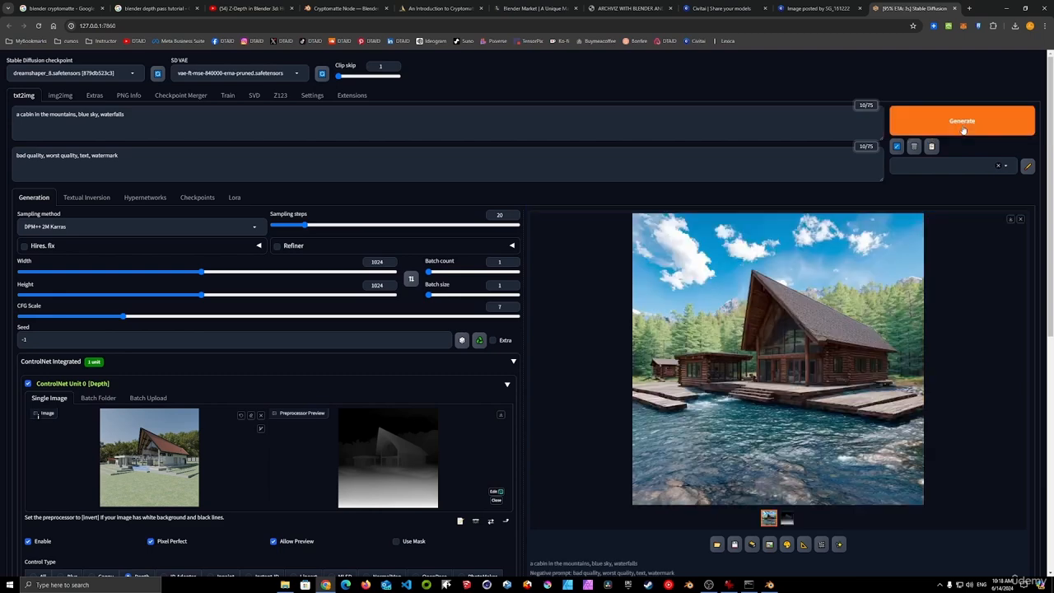
left_click(811, 323)
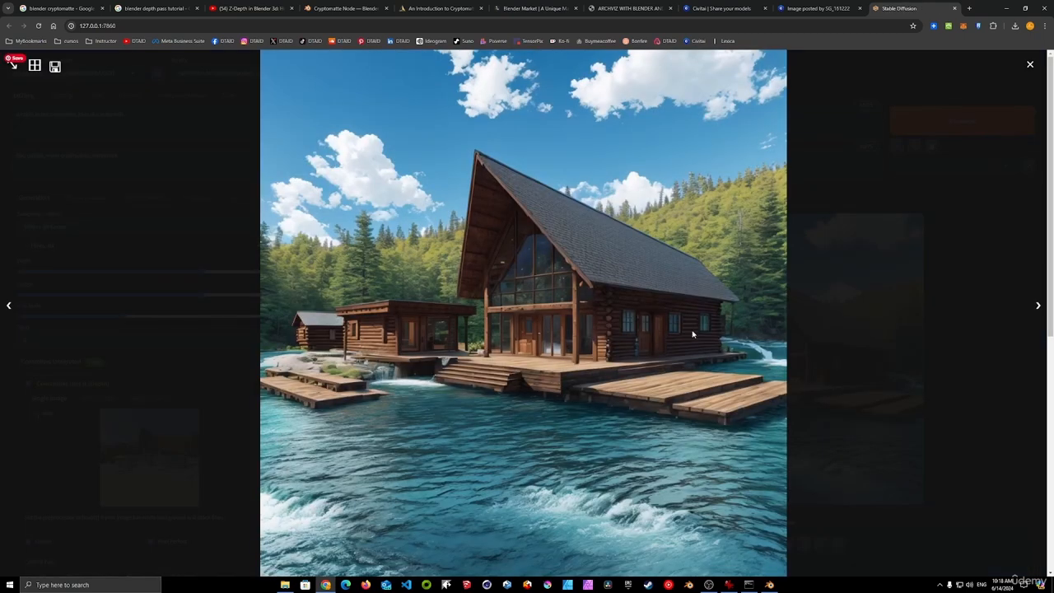
left_click(582, 356)
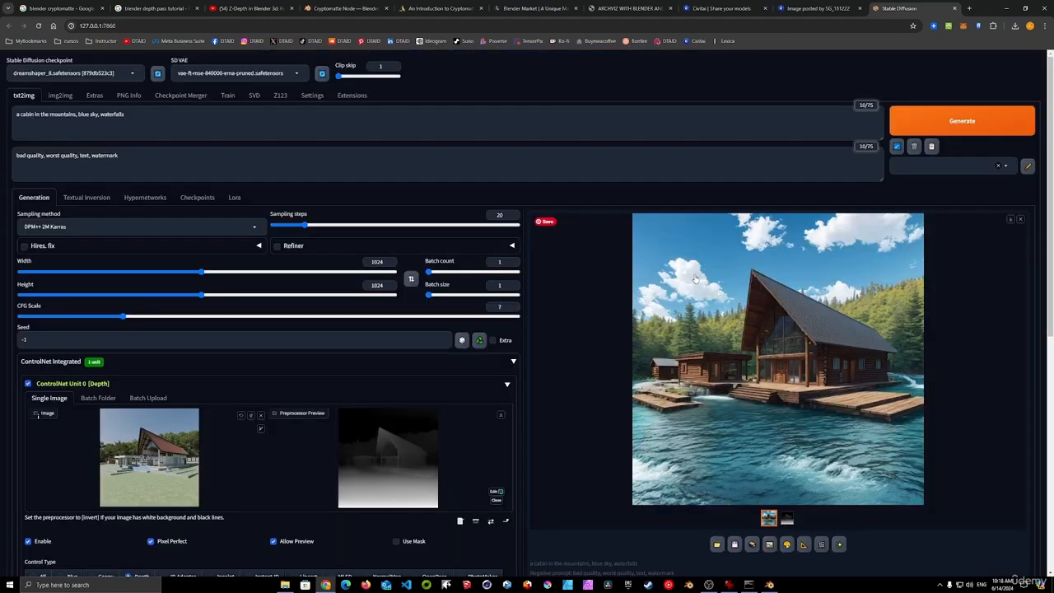
- Switch the checkpoint to flat2DAnimerge_v45Sharp, generate the cabin again, and view the result enlarged
left_click(132, 74)
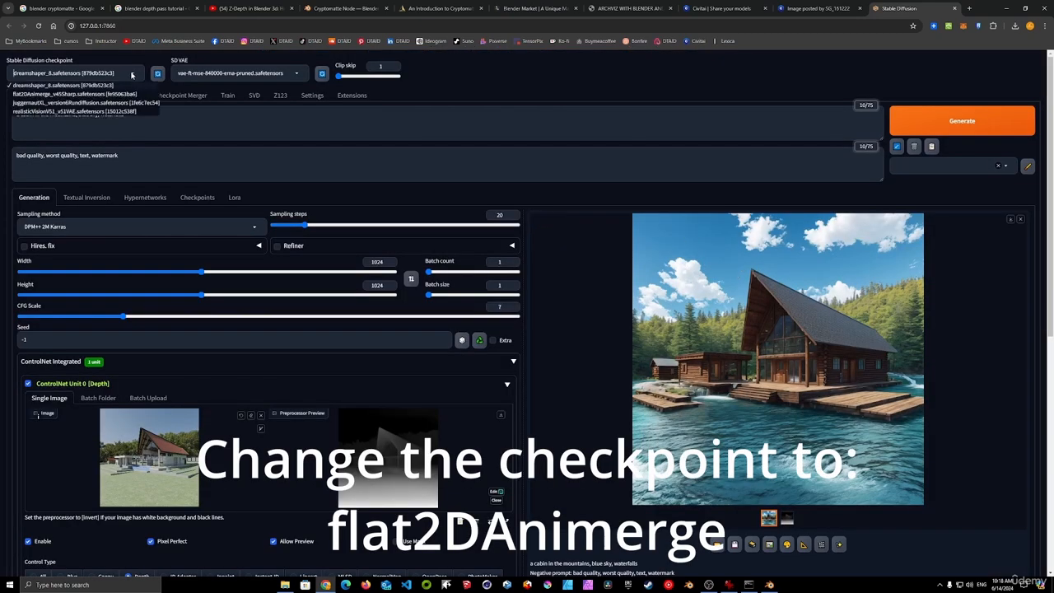
left_click(66, 101)
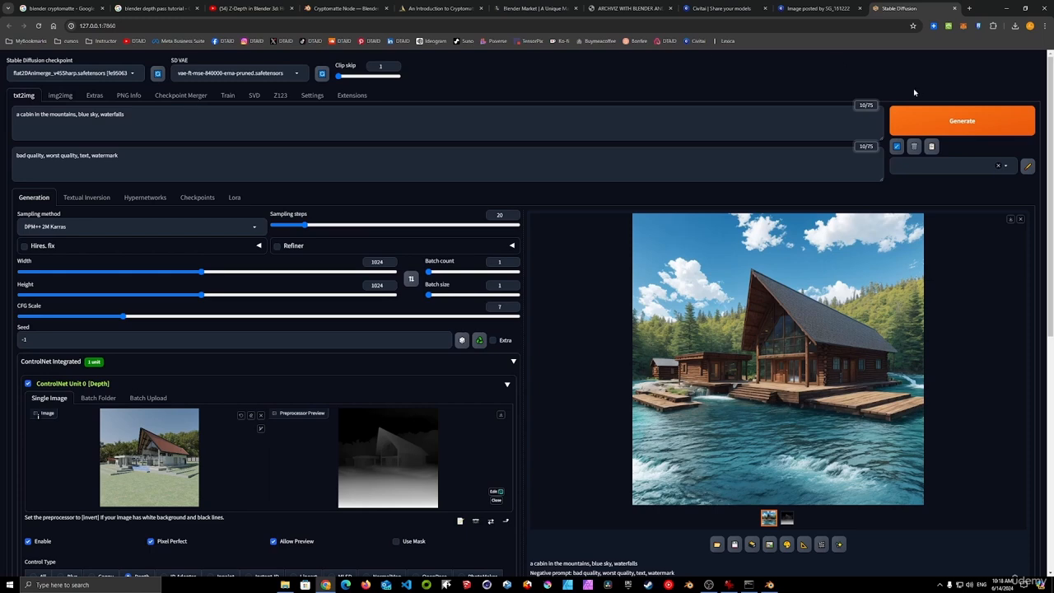
left_click(940, 122)
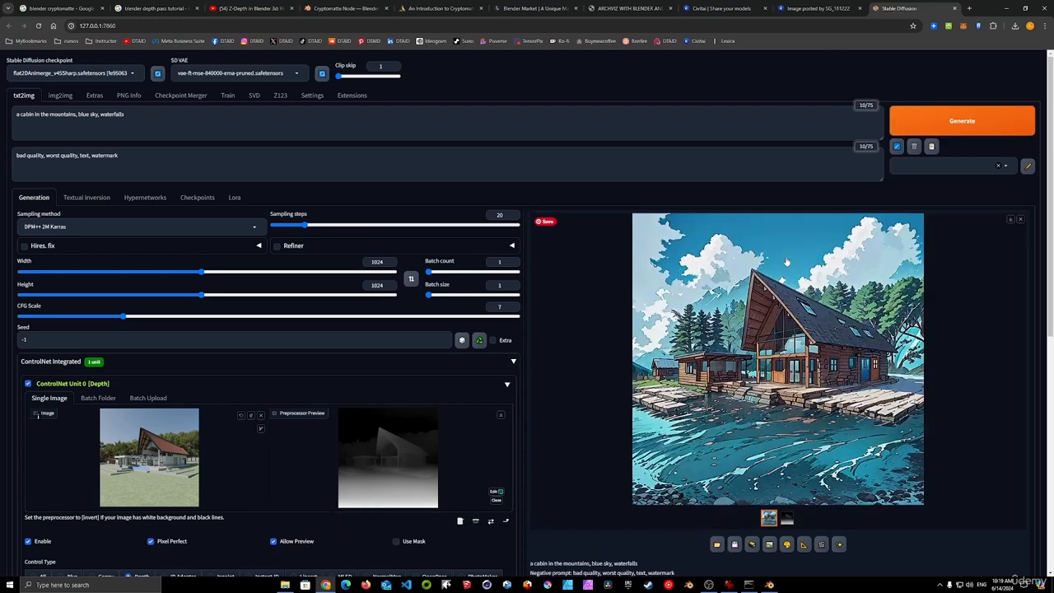
left_click(756, 311)
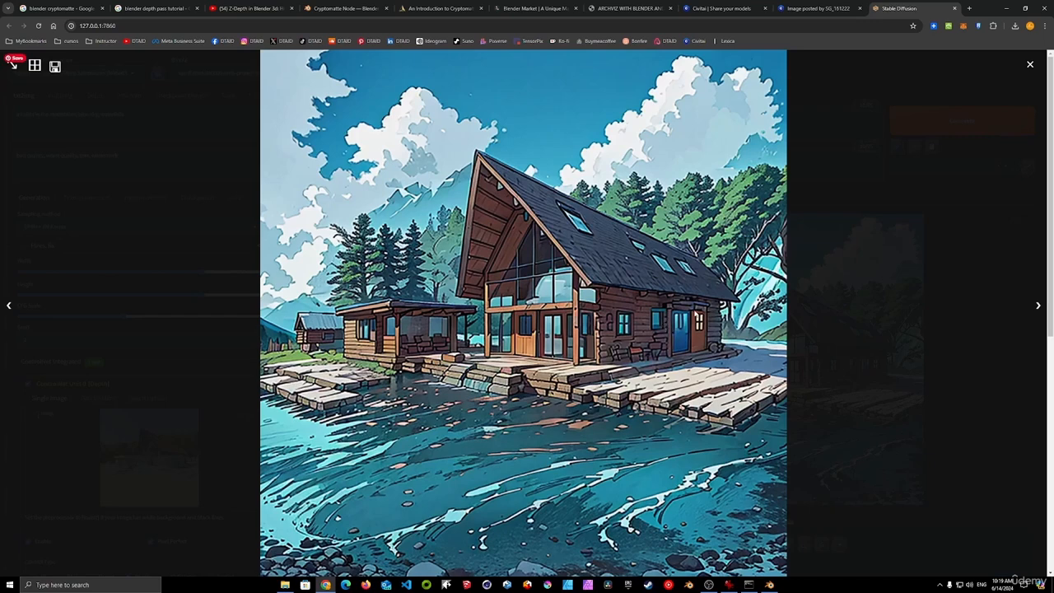
left_click(13, 63)
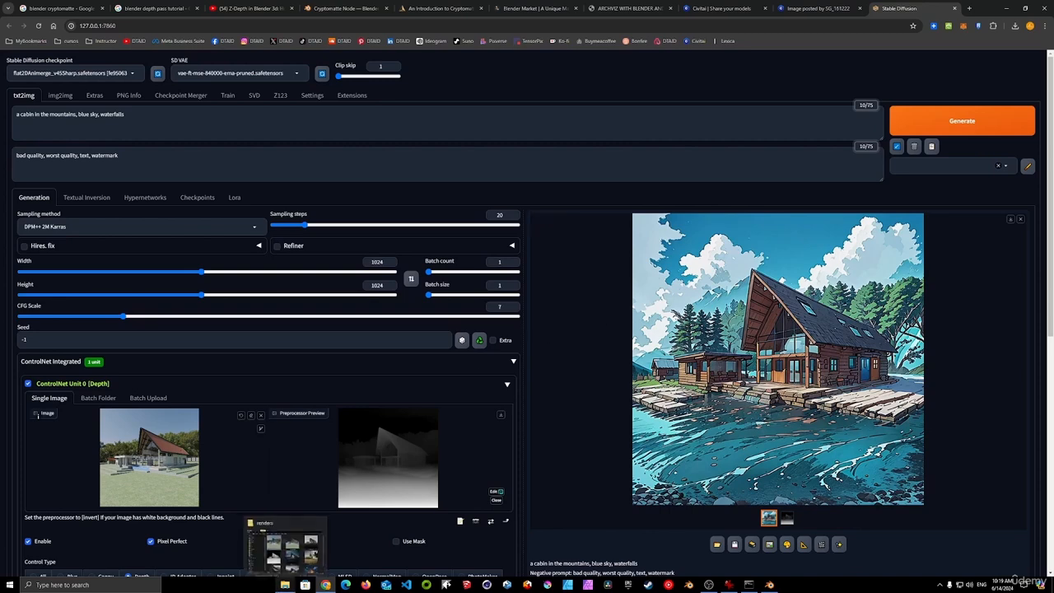
- Browse in File Explorer to the 2024-06-14 folder under Forge's webui output txt2img-images
left_click(284, 546)
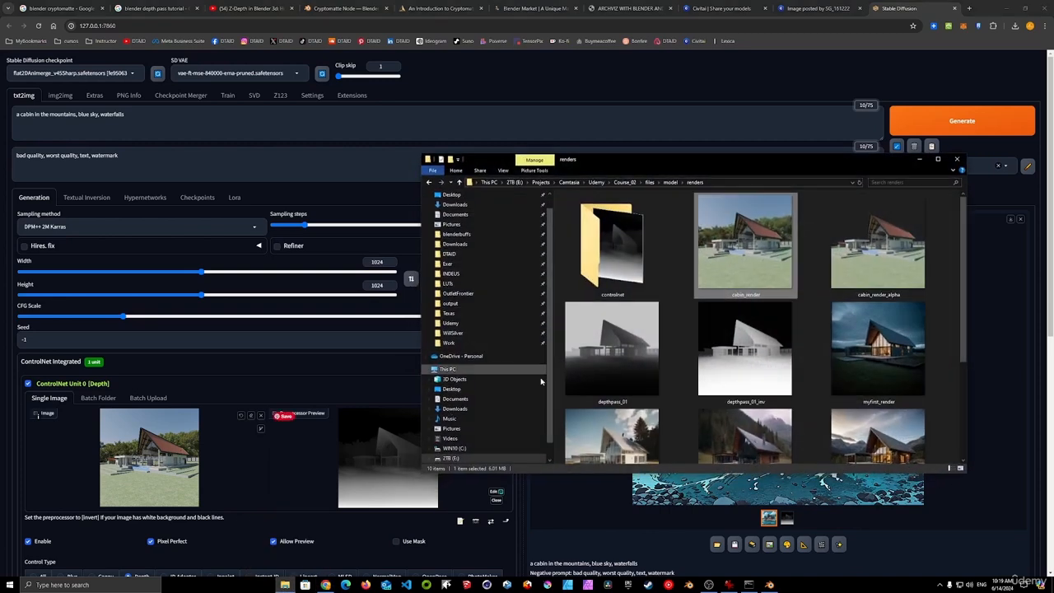
left_click(626, 182)
double_click(586, 207)
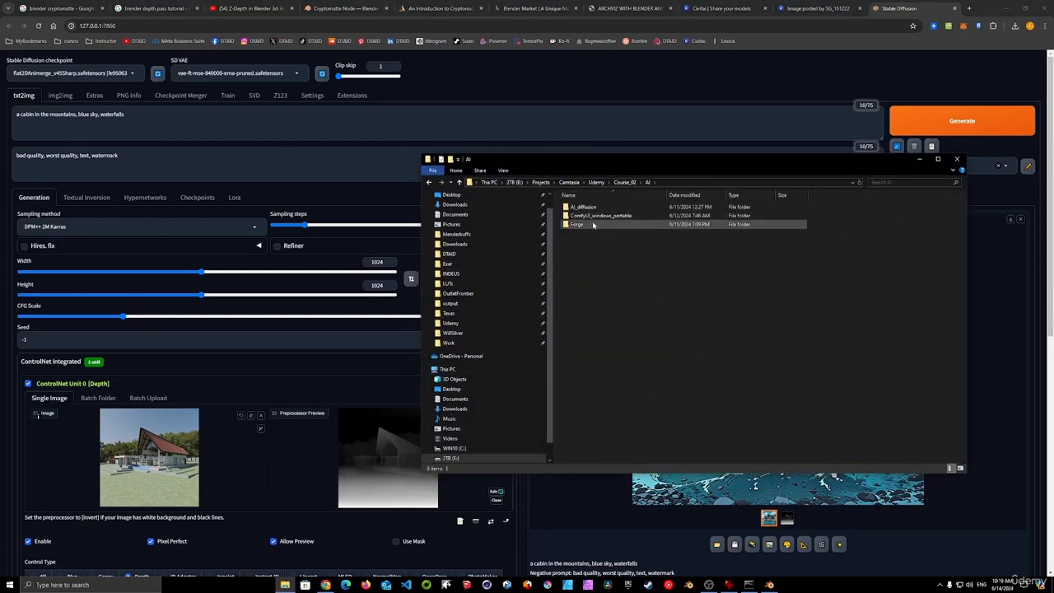
double_click(587, 224)
double_click(609, 242)
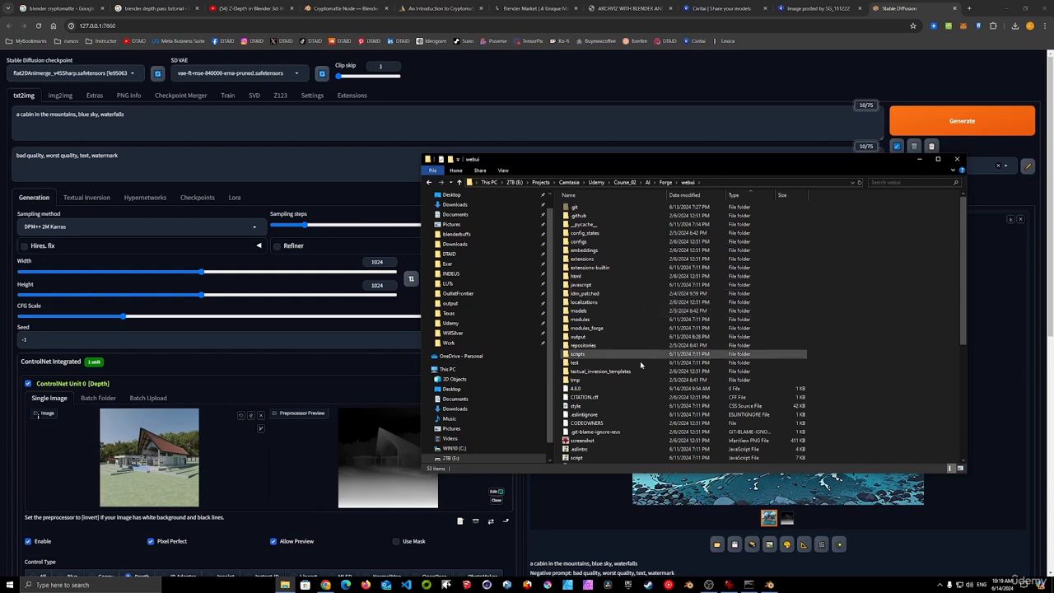
double_click(618, 337)
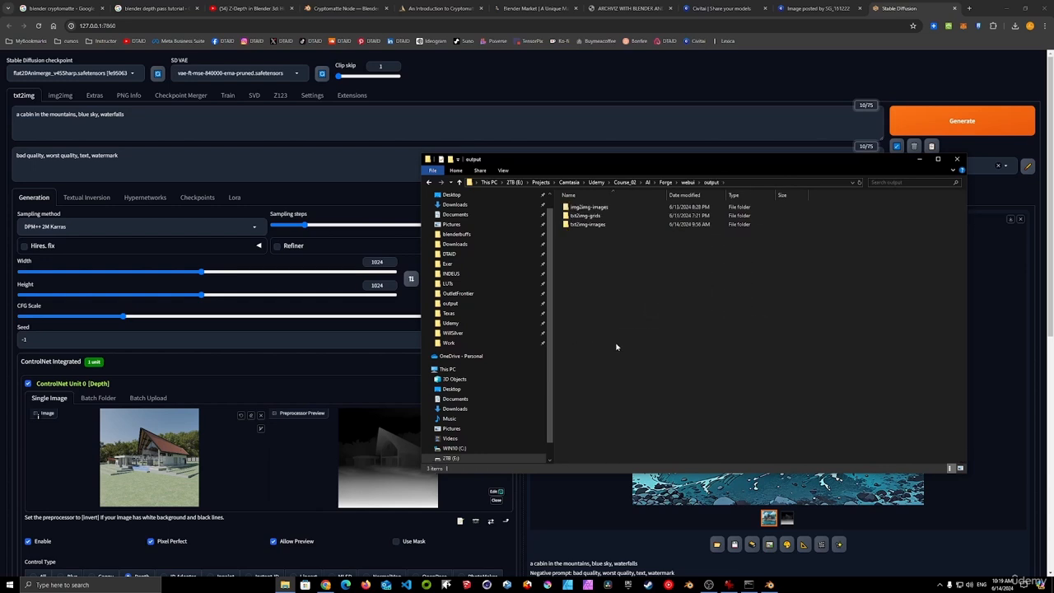
double_click(574, 225)
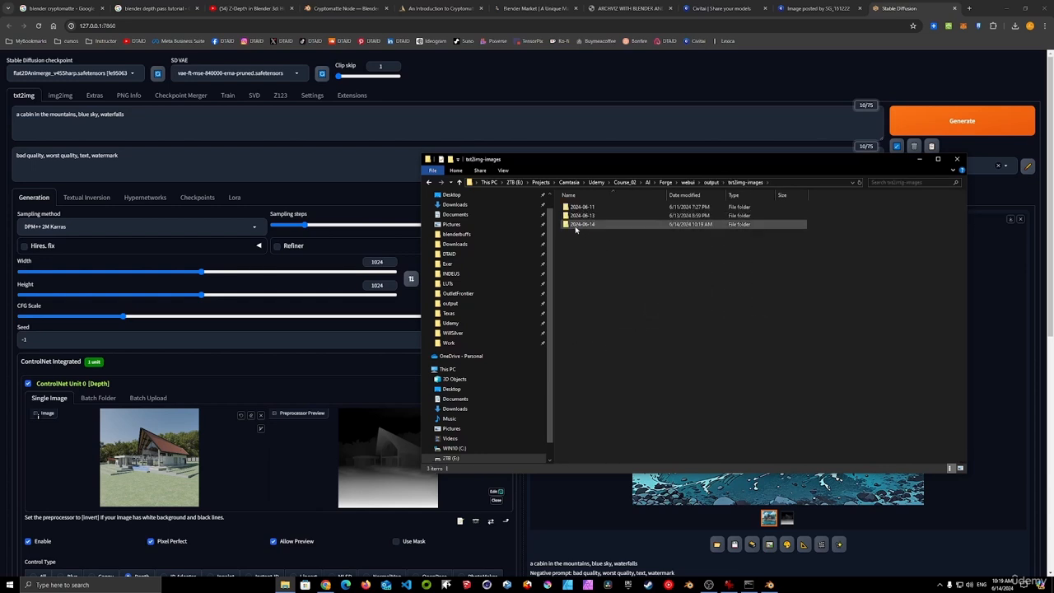
double_click(577, 225)
- Open the folder's first image in the image viewer and go through the pictures up to the cabin images
double_click(582, 215)
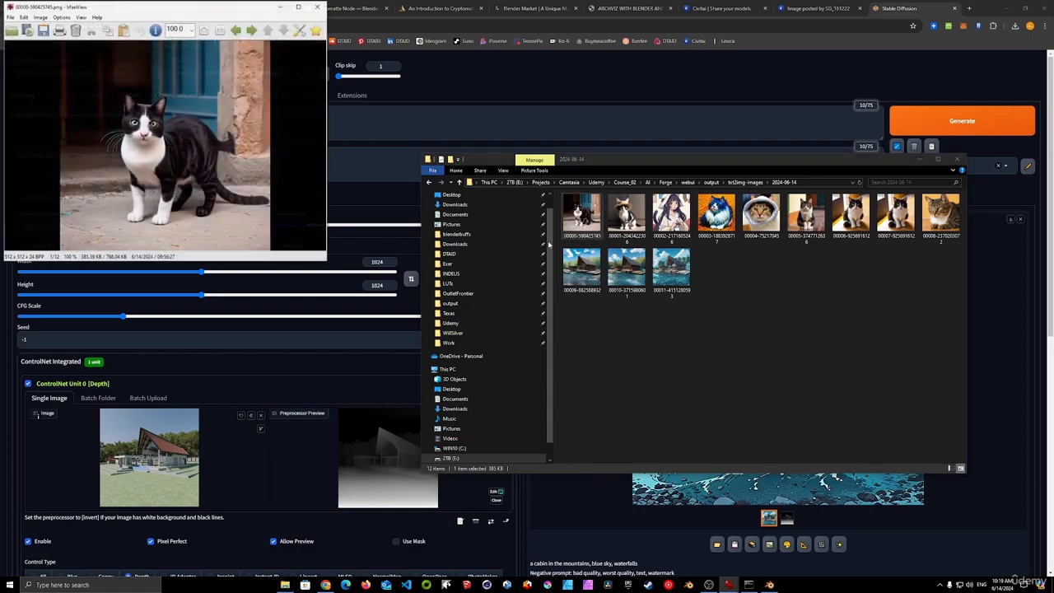
key("Right")
key("Right")
key("Right")
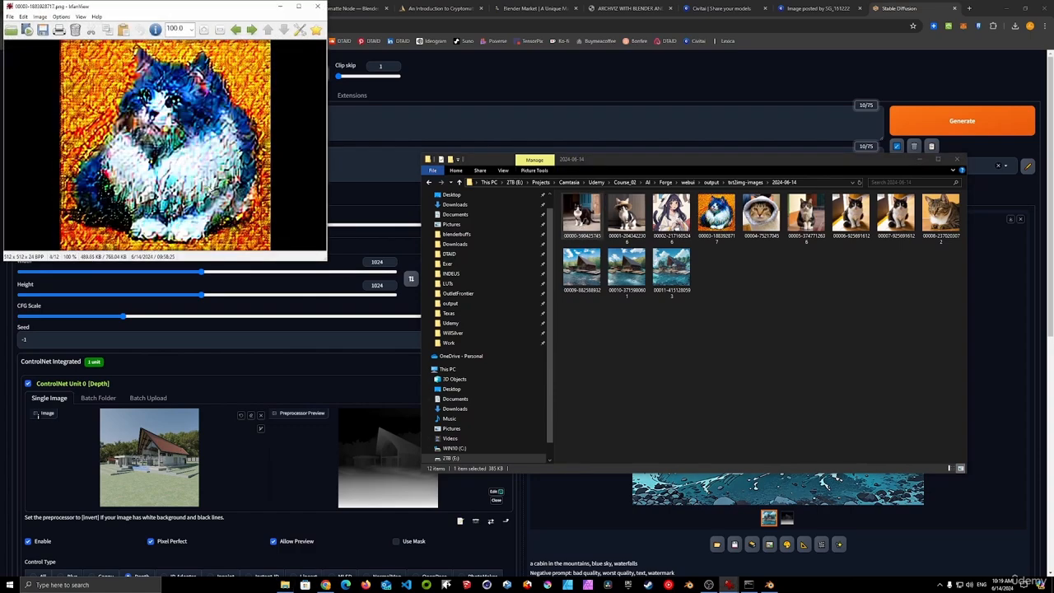
key("Right")
key("Right")
key("Right")
key("Right")
key("Right")
key("Right")
key("Right")
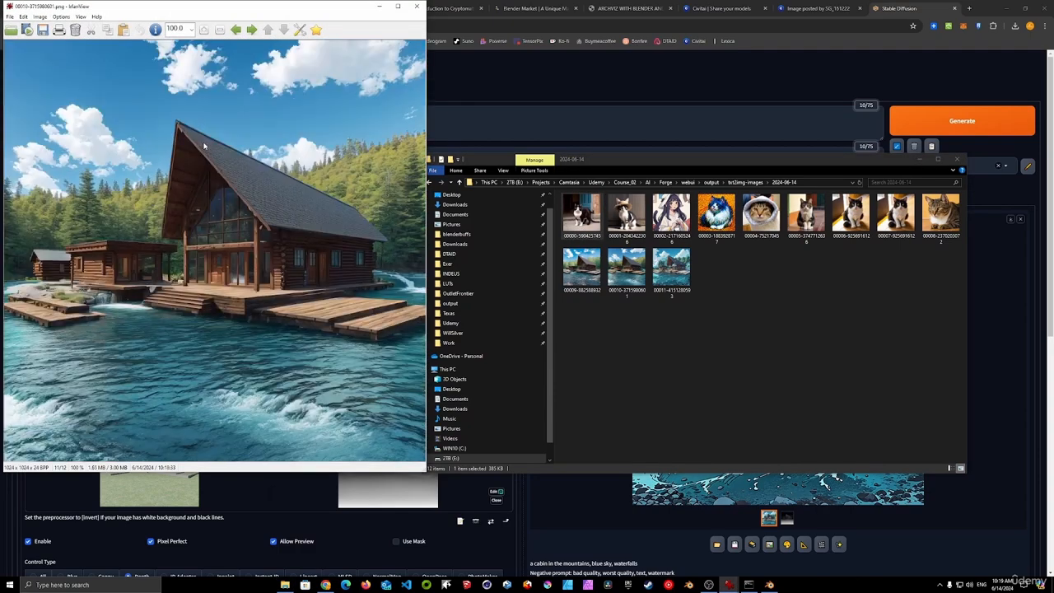
- Compare the three generated cabin images by flipping back and forth between the checkpoint results
key("Right")
key("Left")
key("Left")
key("Right")
key("Left")
key("Right")
key("Left")
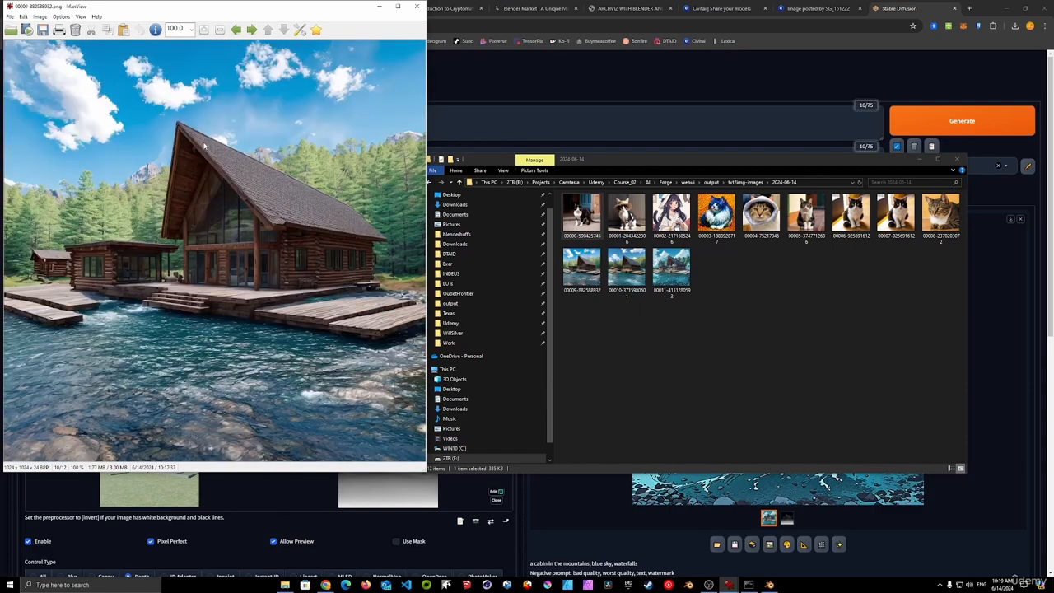
key("Right")
key("Right")
key("Left")
key("Left")
key("Right")
key("Right")
key("Left")
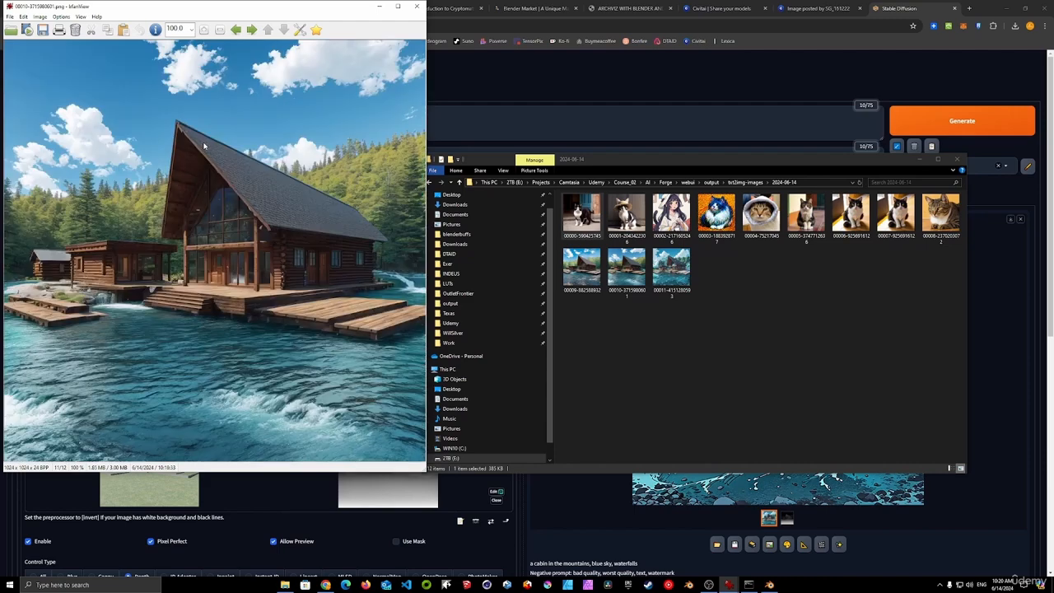
key("Right")
key("Left")
key("Right")
key("Left")
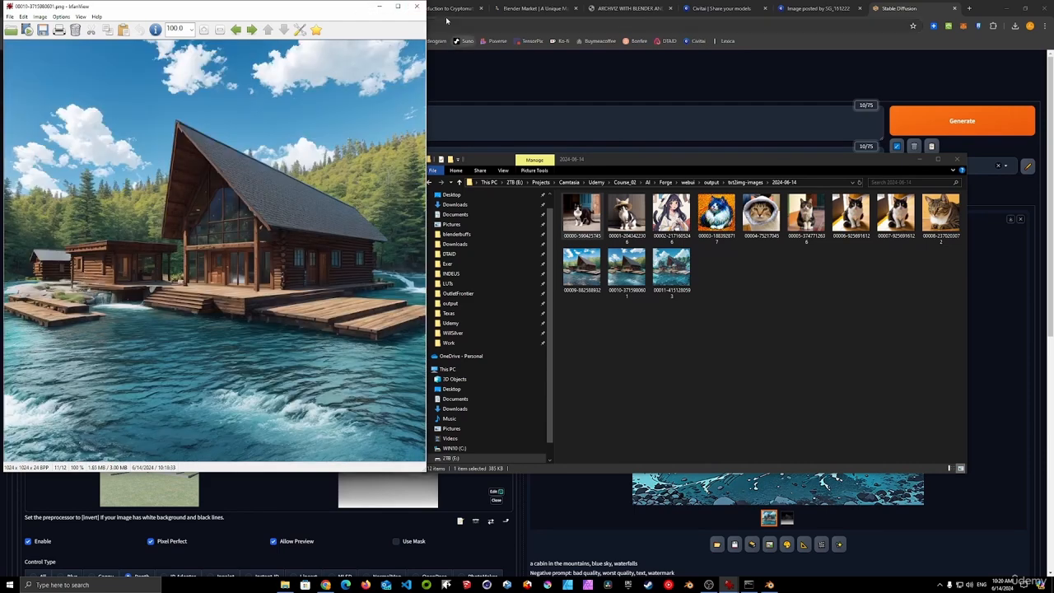
- Close the image viewer and try generating the cabin with the juggernautXL_version6Rundiffusion checkpoint and SD VAE set to None
left_click(416, 6)
left_click(133, 74)
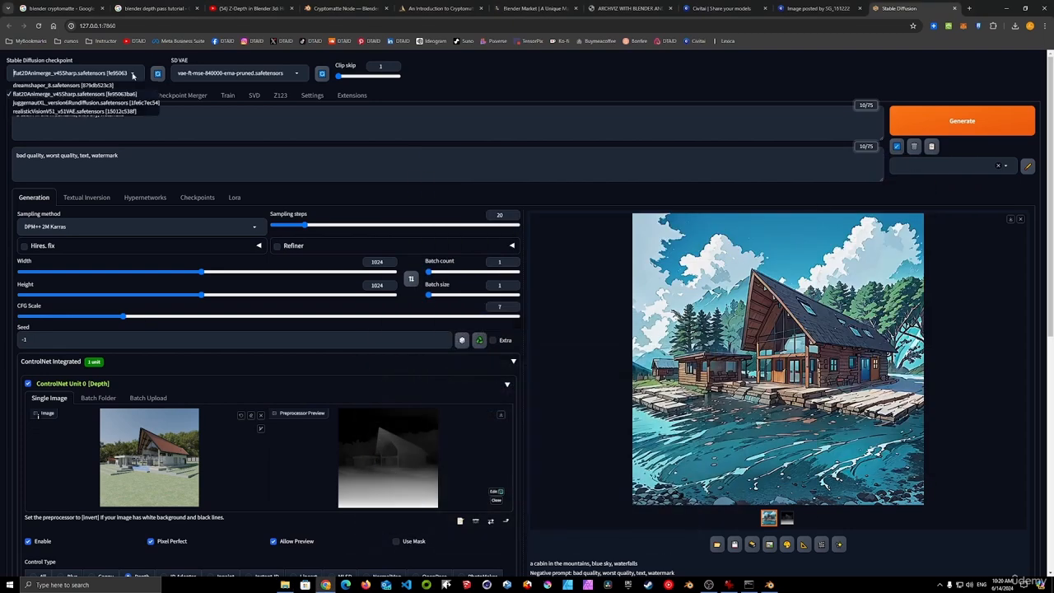
left_click(82, 103)
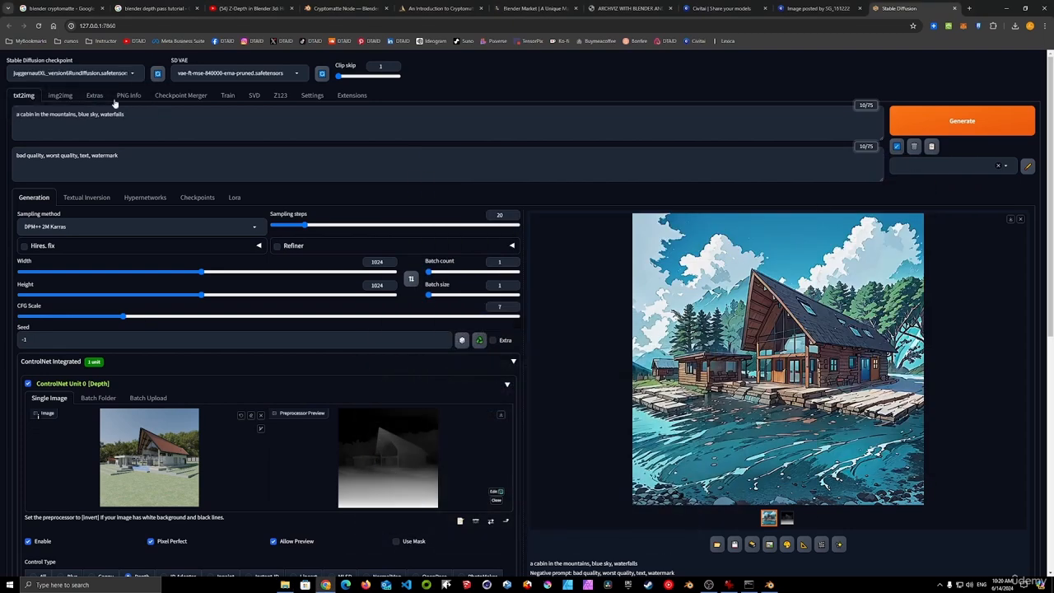
left_click(297, 75)
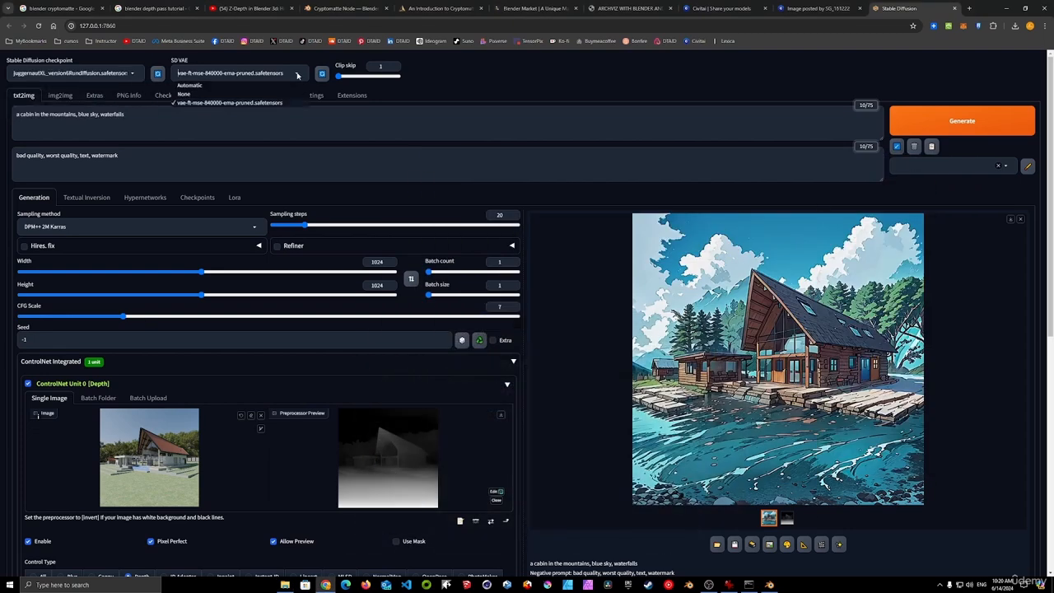
left_click(185, 95)
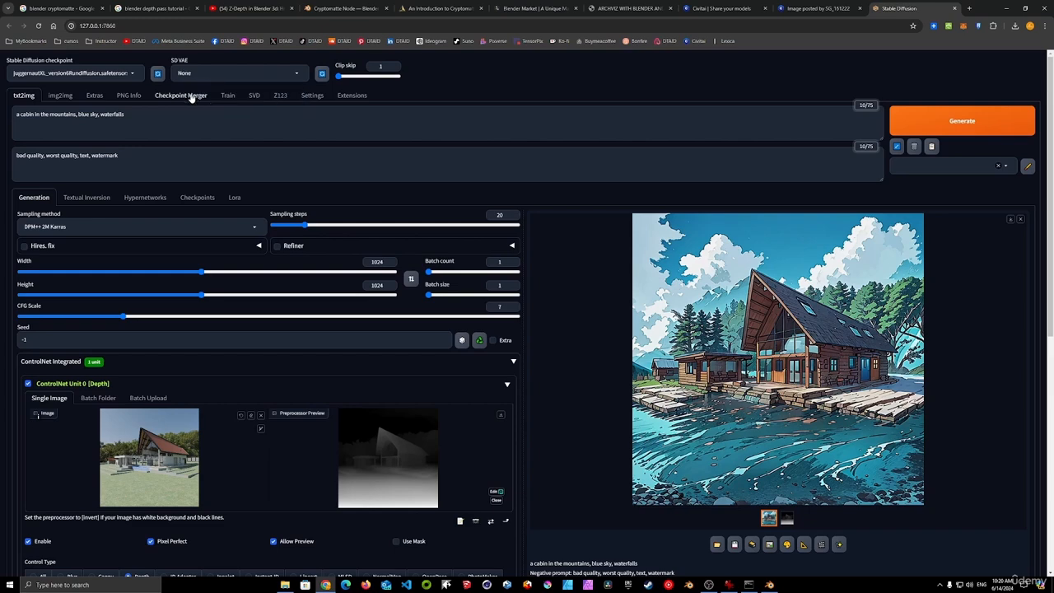
left_click(984, 123)
- Inspect the console log and the error message below the output area for the failed generation
key("alt+Tab")
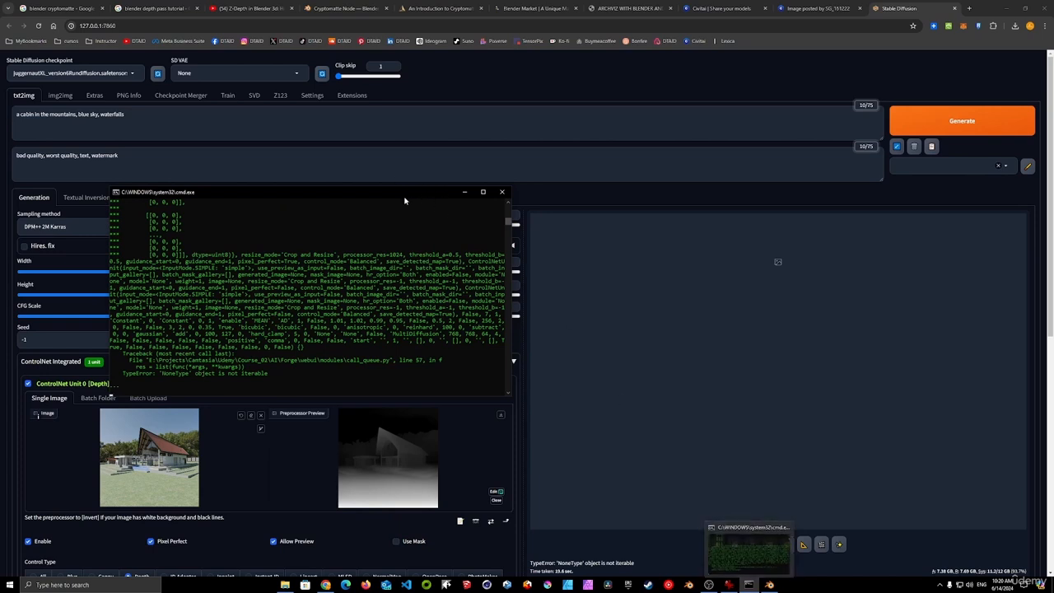
left_click(465, 193)
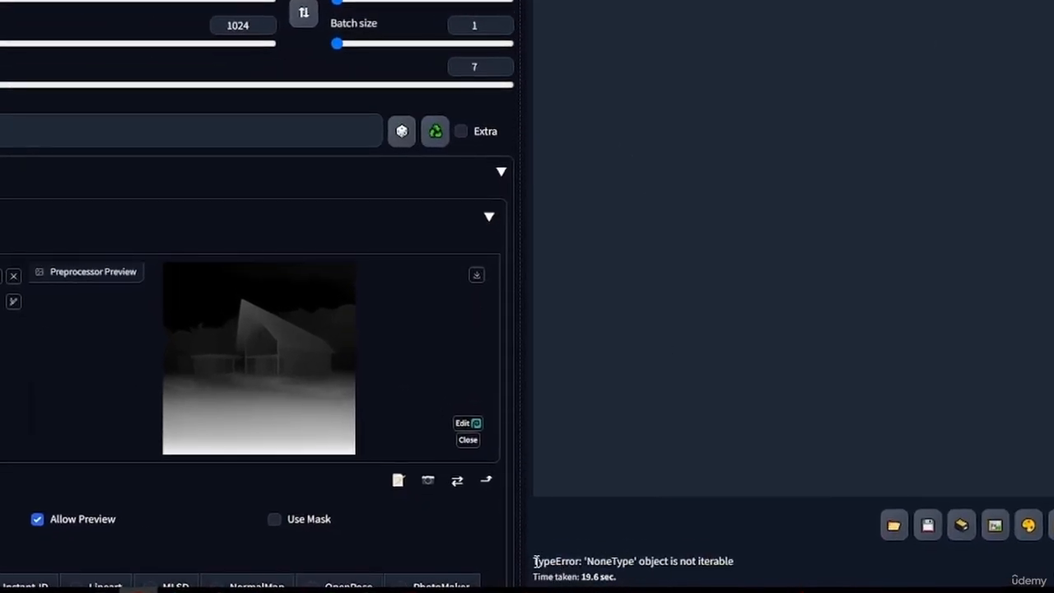
left_click_drag(533, 561, 633, 533)
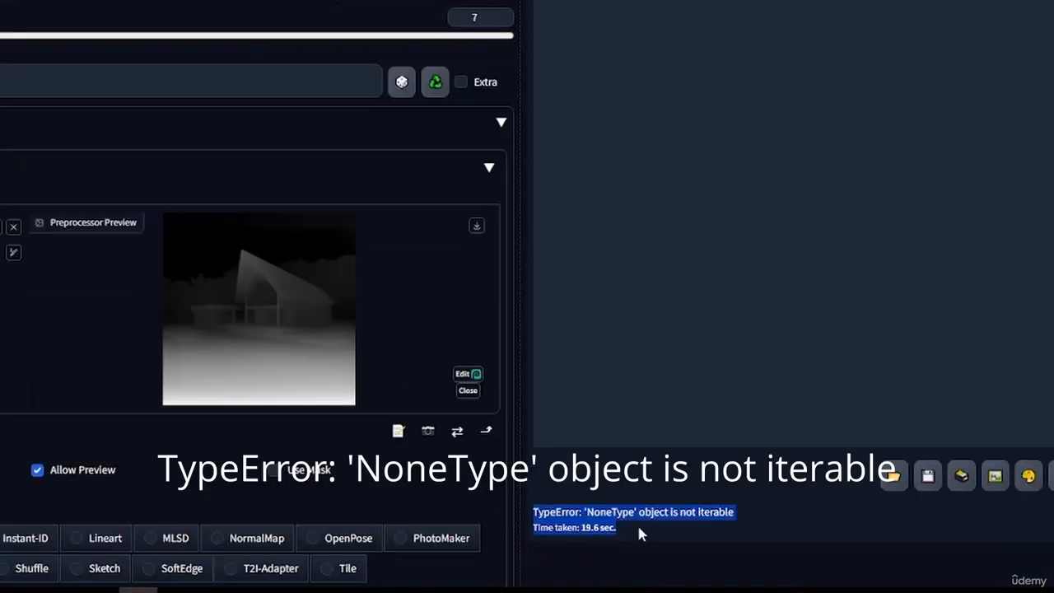
left_click(690, 531)
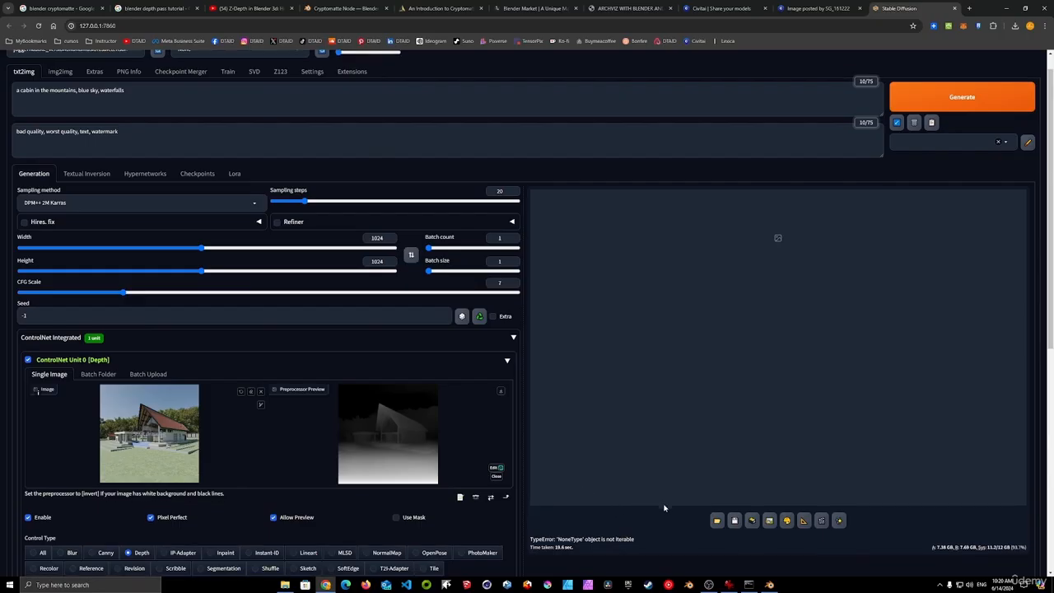
scroll(664, 508, "up", 1)
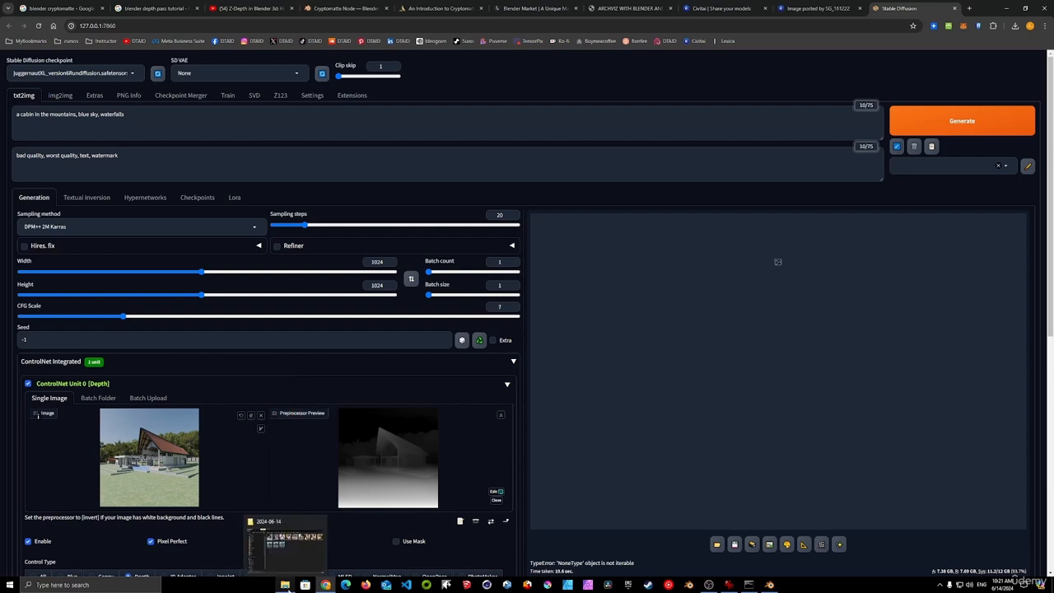
- Browse in File Explorer from the AI folder through AI_diffusion and ComfyUI to the models\controlnet folder
left_click(289, 590)
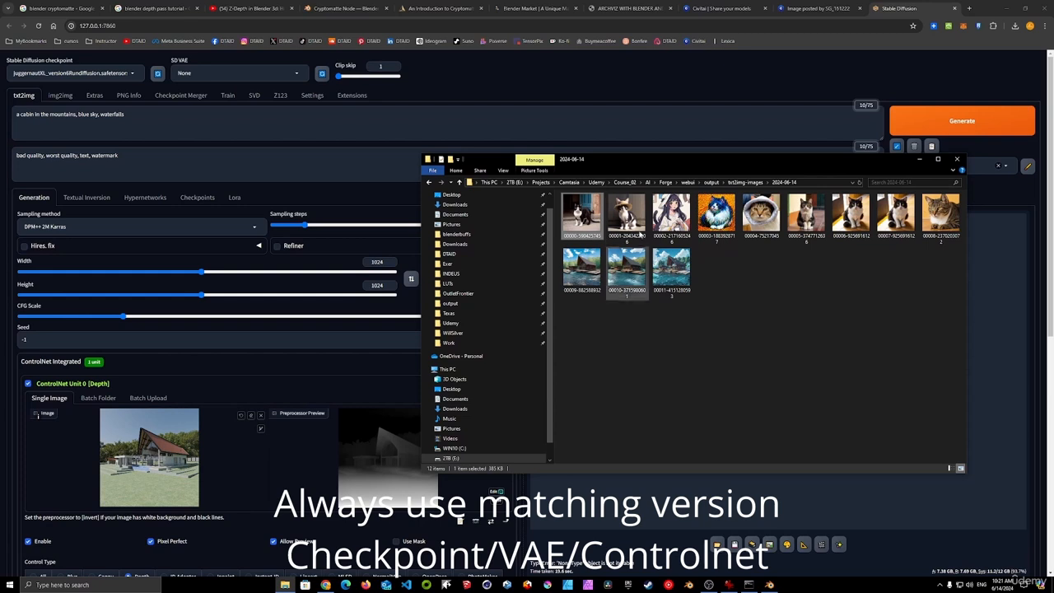
left_click(647, 182)
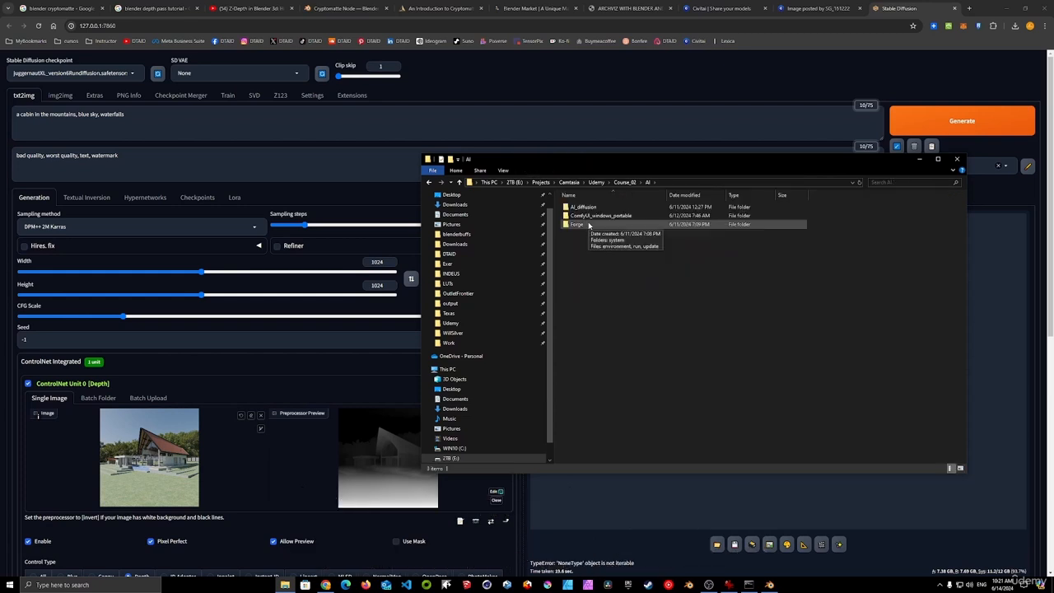
double_click(582, 207)
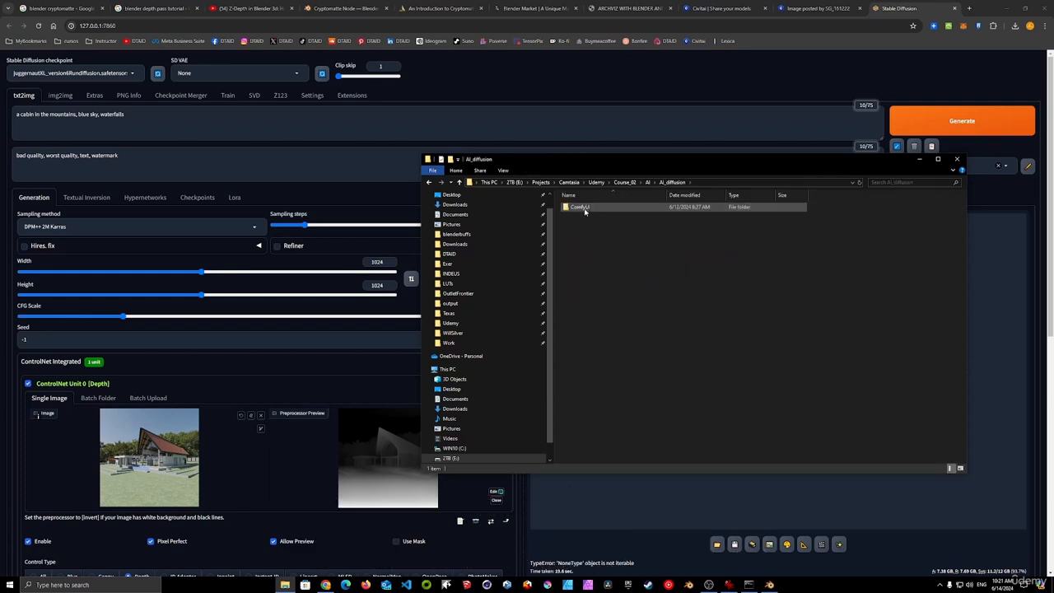
double_click(583, 208)
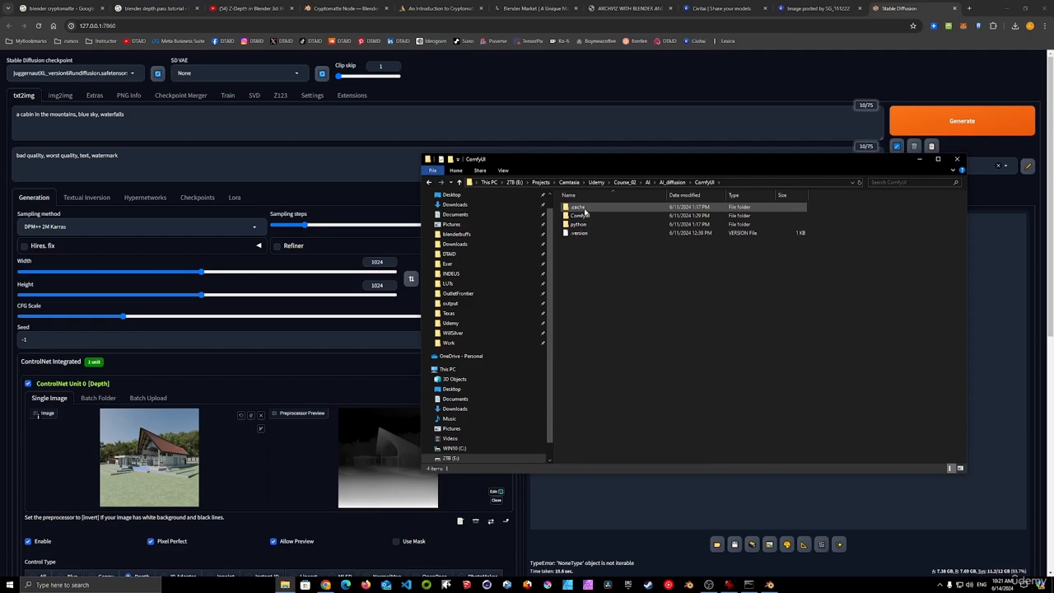
double_click(587, 216)
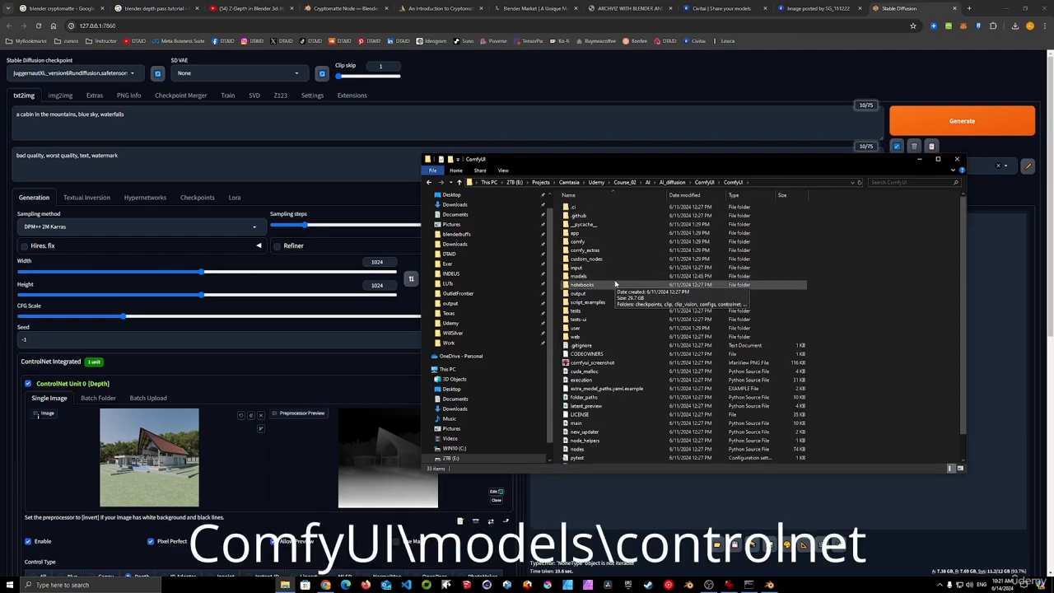
double_click(581, 276)
double_click(586, 245)
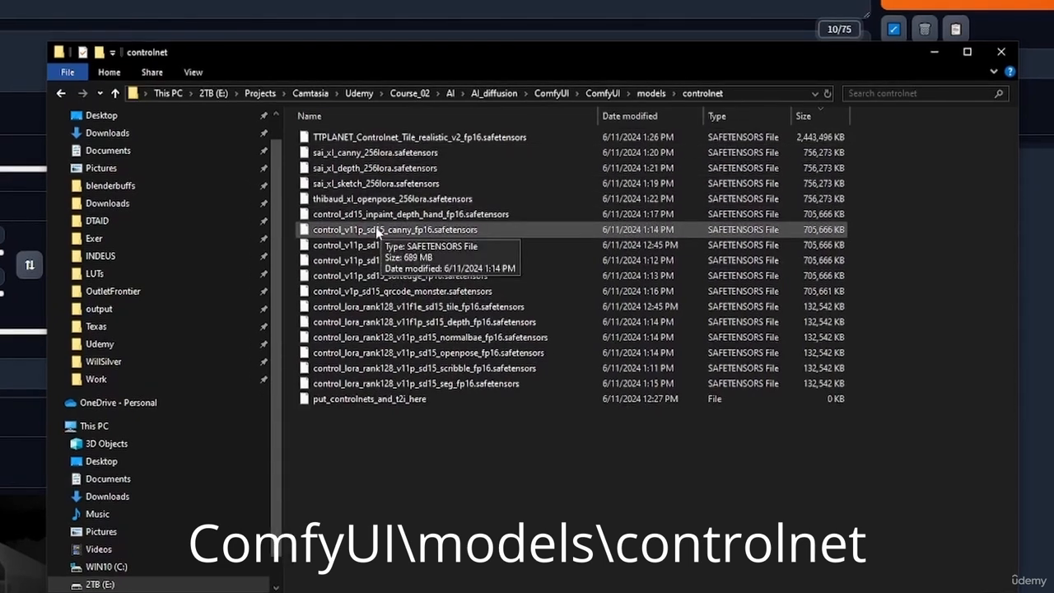
- Compare the XL and SD15 ControlNet model file names in the folder, including sai_xl_depth_256lora, and minimize File Explorer
left_click(387, 168)
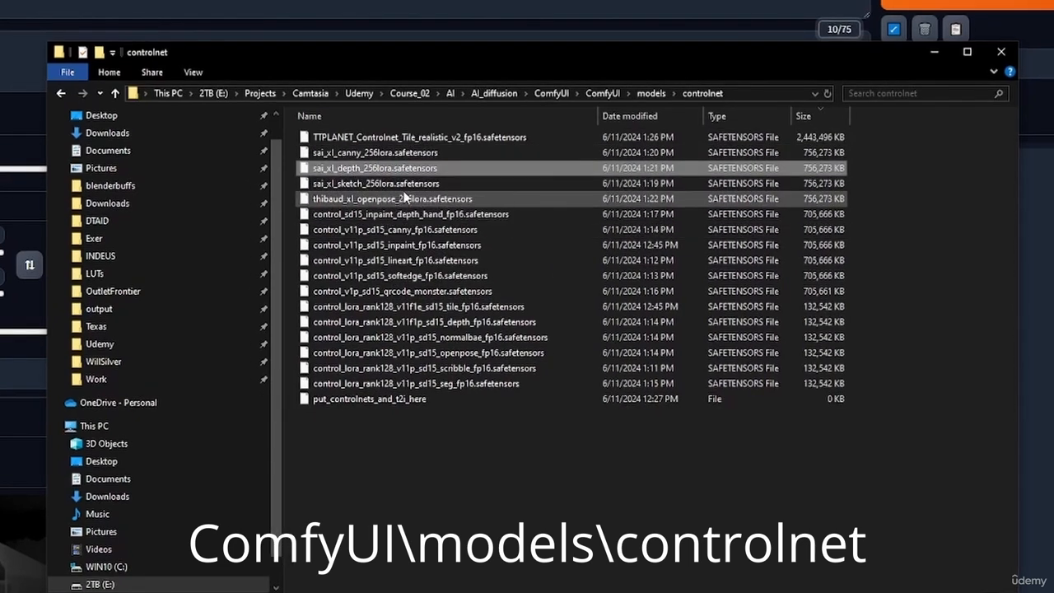
left_click(404, 202)
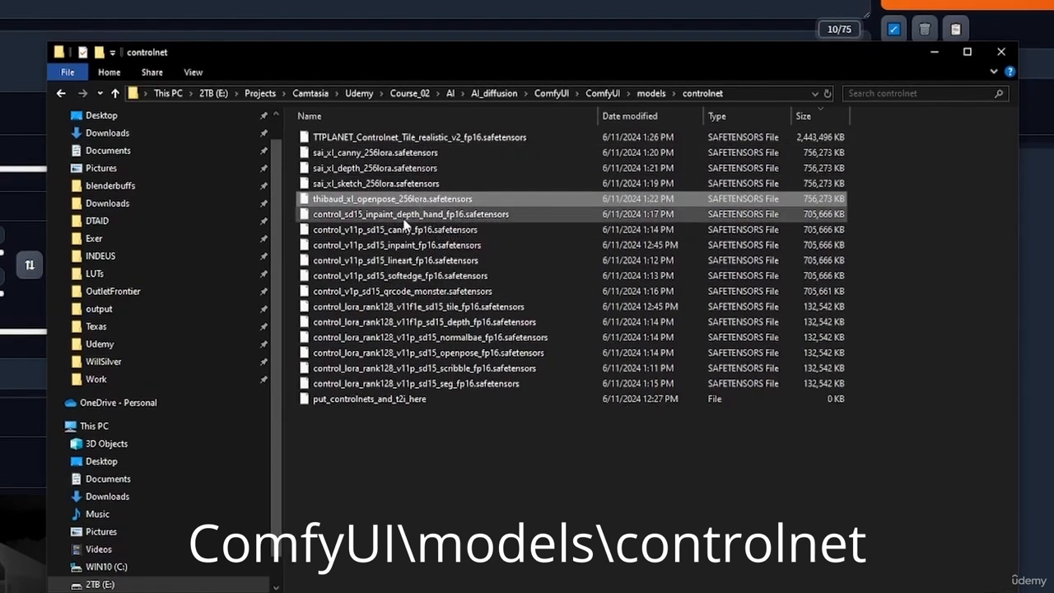
left_click(359, 216)
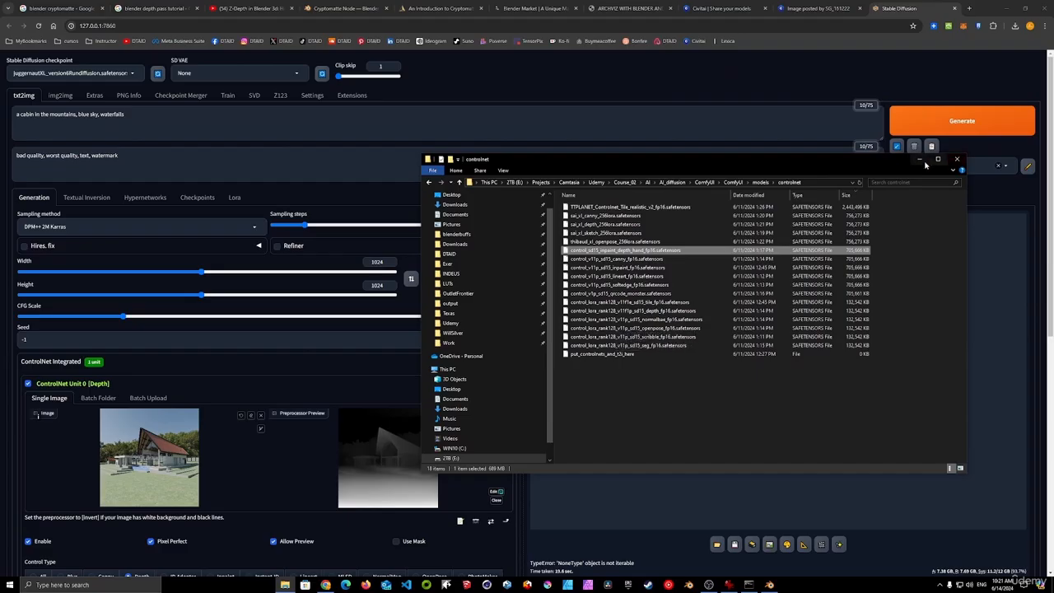
left_click(934, 51)
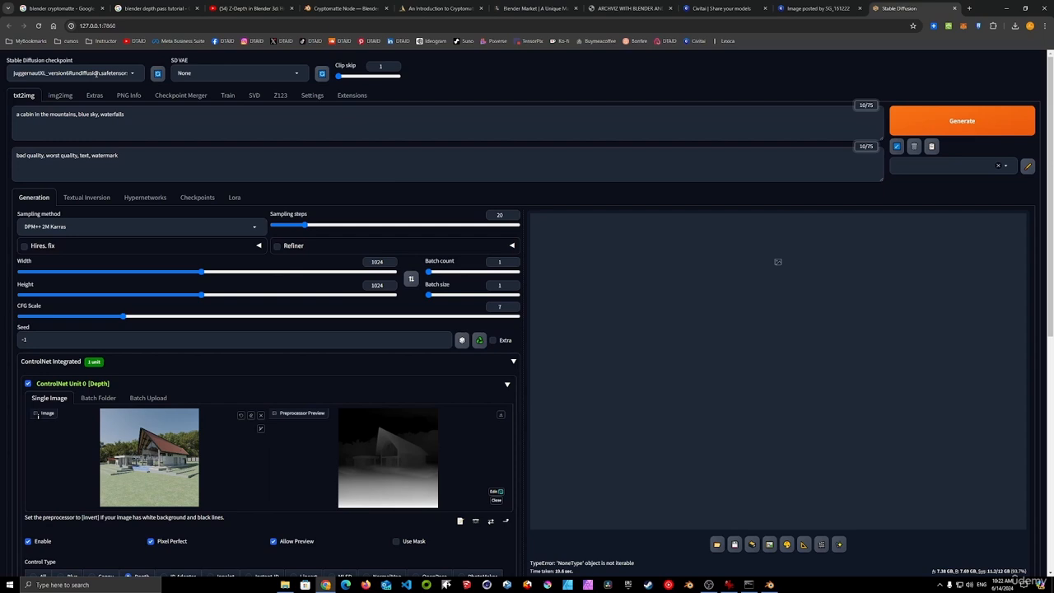
- Set the checkpoint to dreamshaper_8 and the SD VAE to vae-ft-mse-840000-ema-pruned
left_click(110, 79)
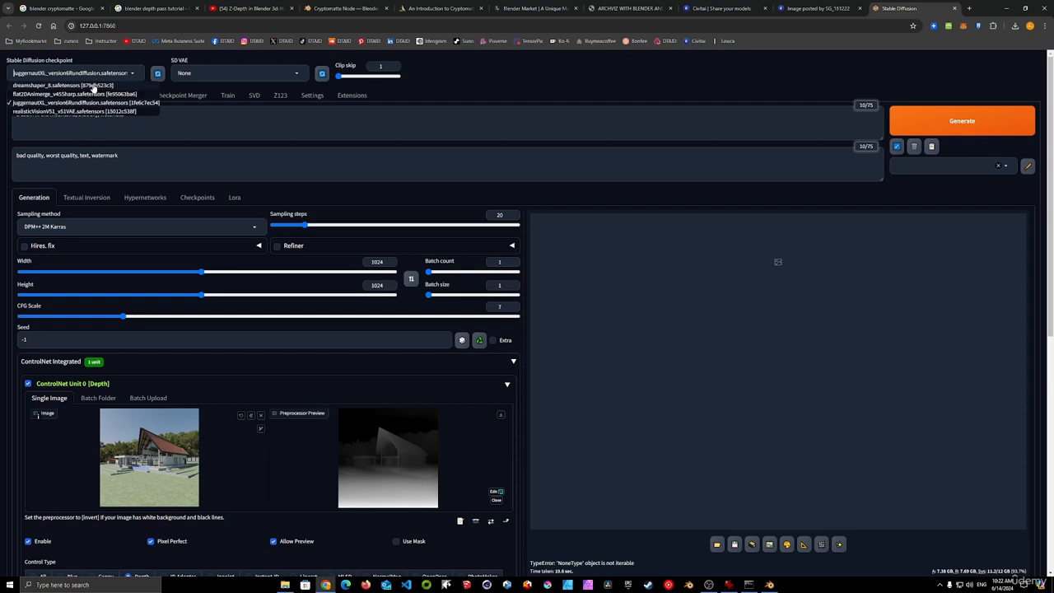
left_click(93, 88)
left_click(295, 73)
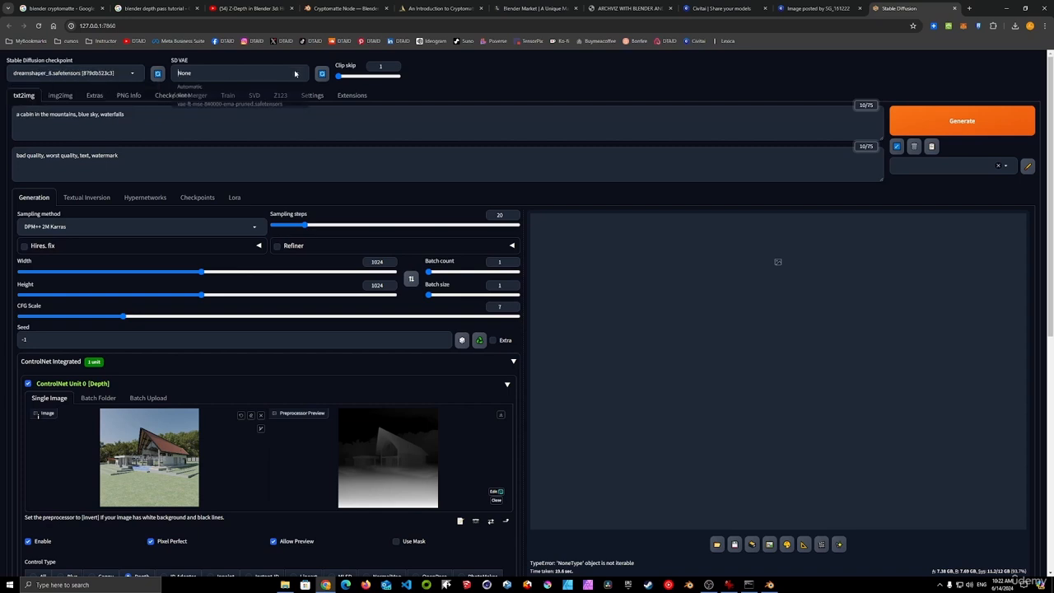
left_click(205, 103)
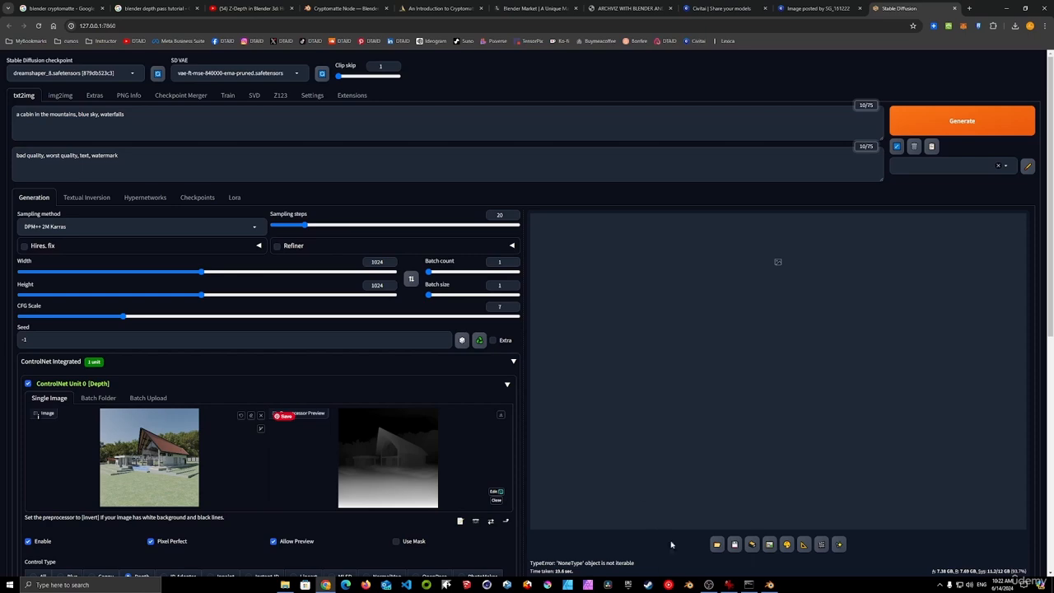
- Check the controlnet_models_DL.png reference, set ControlNet Unit 0 to the Canny control type, and run its preprocessor preview
left_click(729, 585)
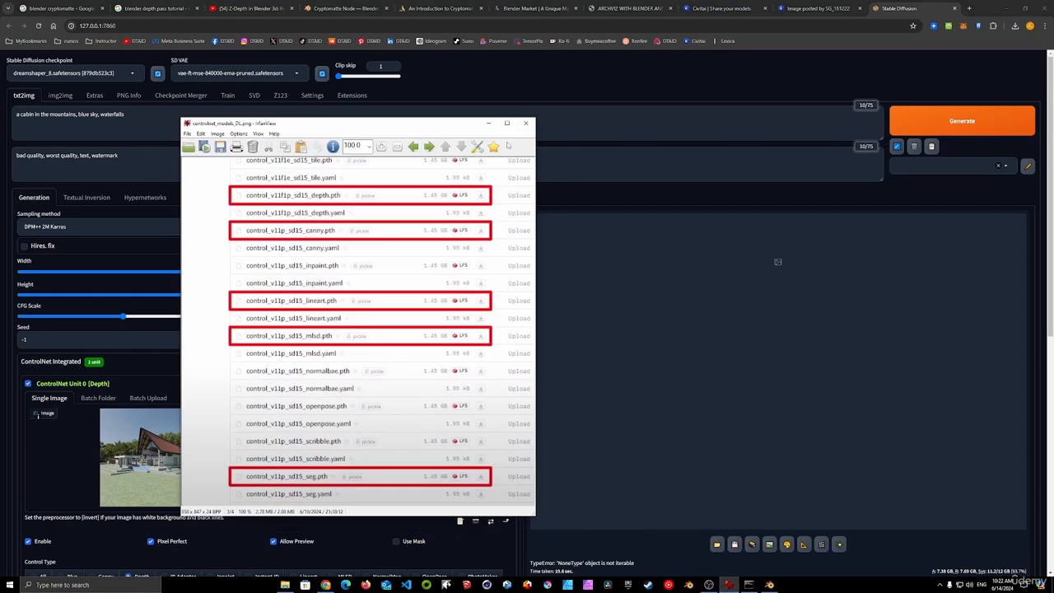
left_click(490, 125)
scroll(405, 238, "down", 3)
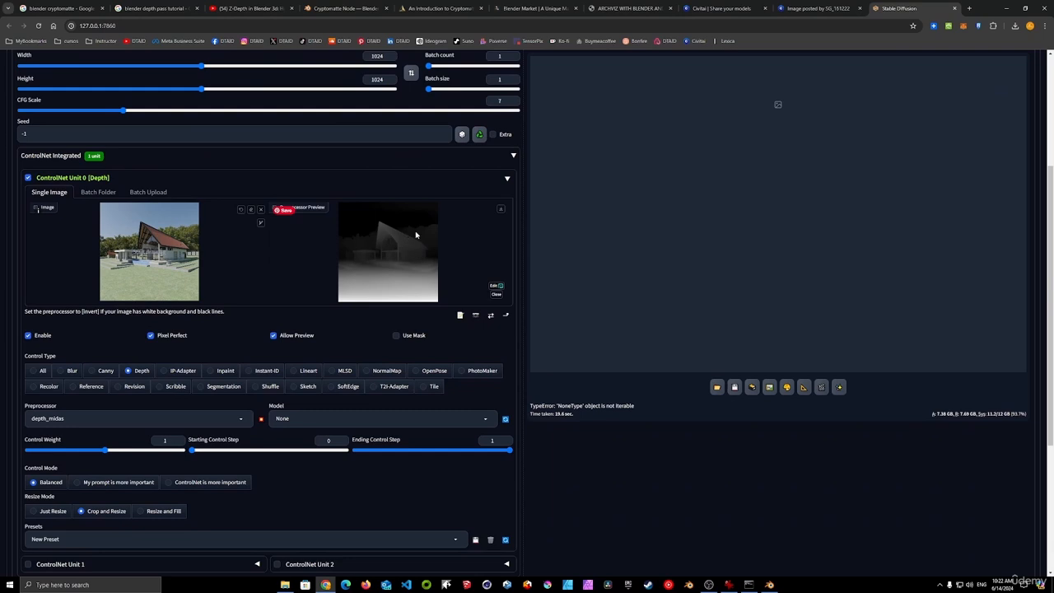
left_click(97, 371)
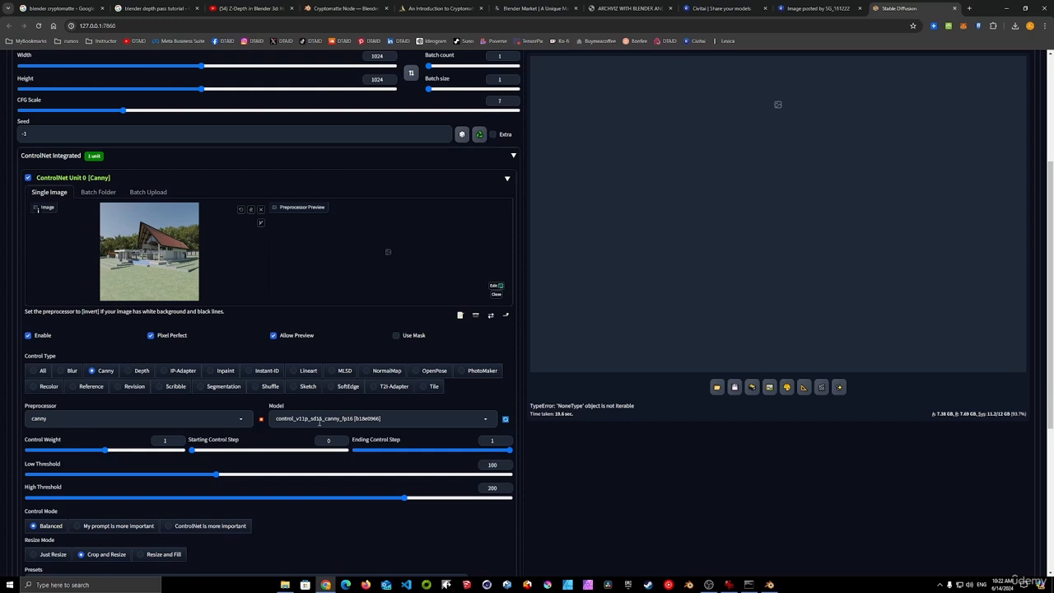
left_click(262, 421)
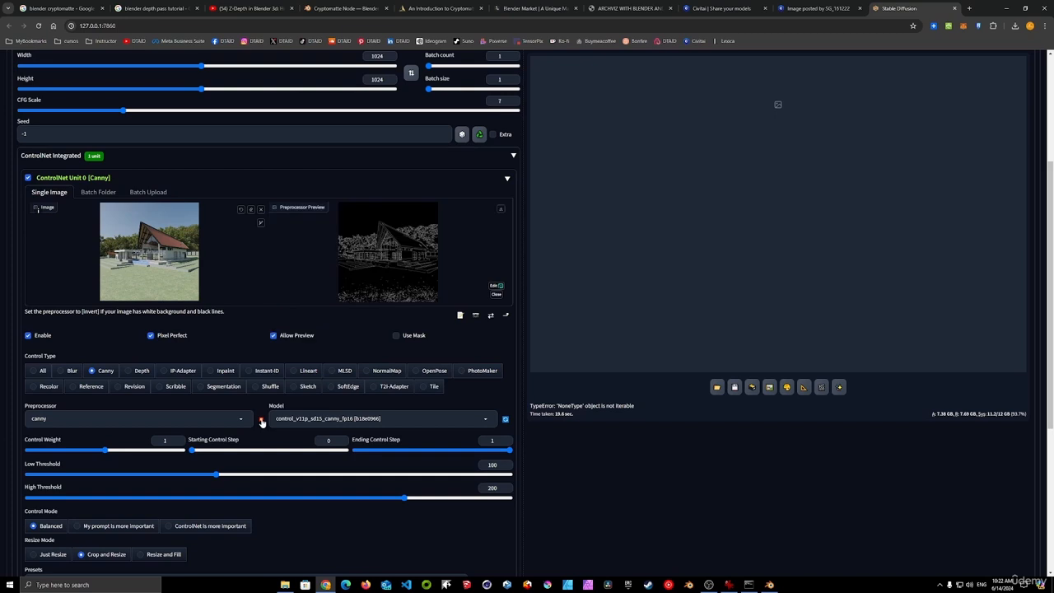
- Open the Canny preview in a separate browser tab, save it as canny_01 in the renders\controlnet folder, and close that tab
right_click(410, 262)
left_click(430, 263)
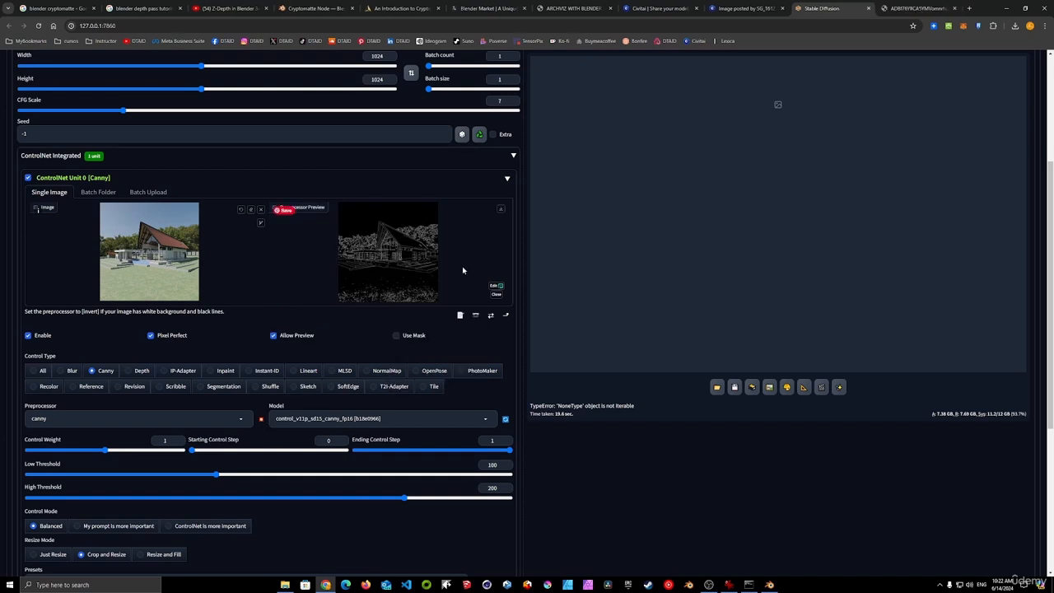
left_click(910, 8)
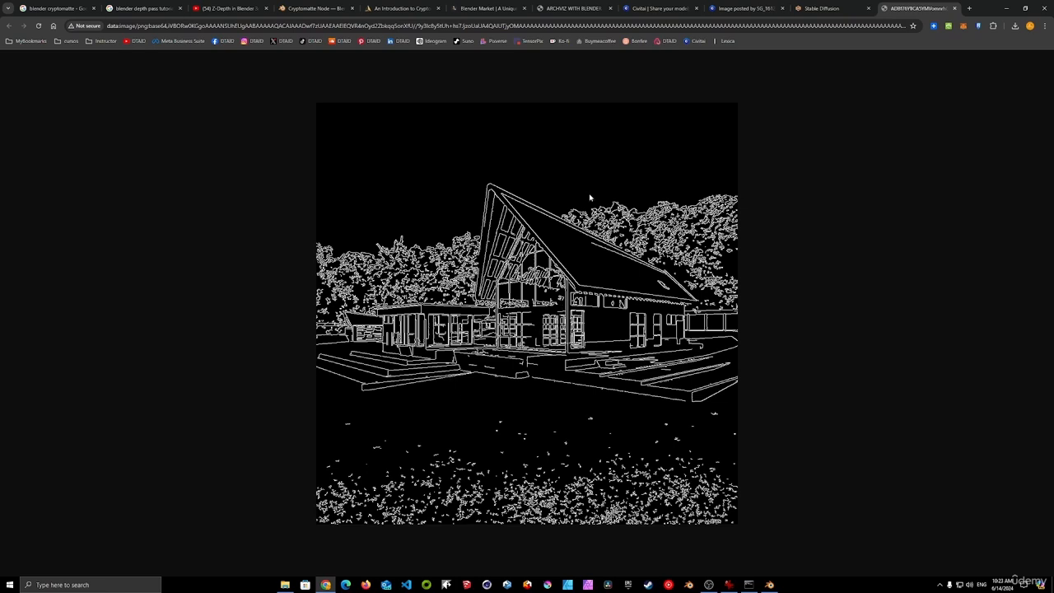
right_click(565, 203)
left_click(606, 224)
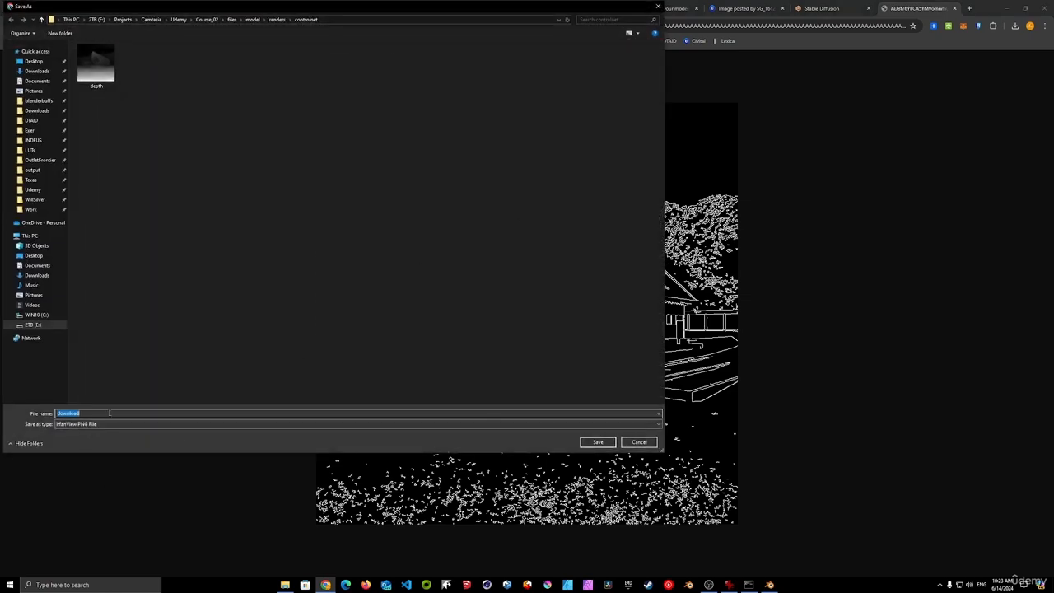
type("canny_01")
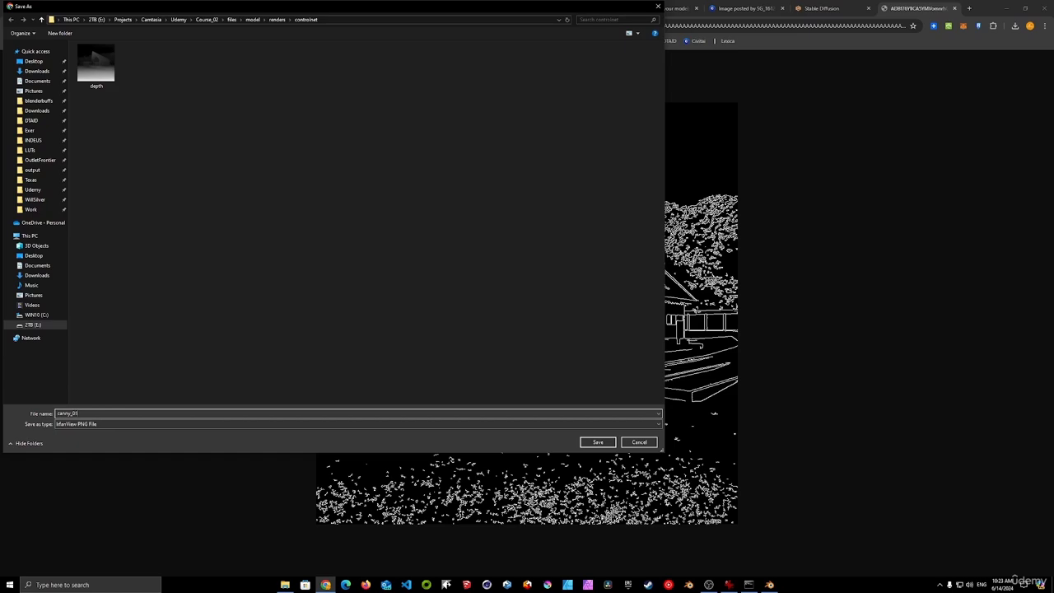
left_click(598, 443)
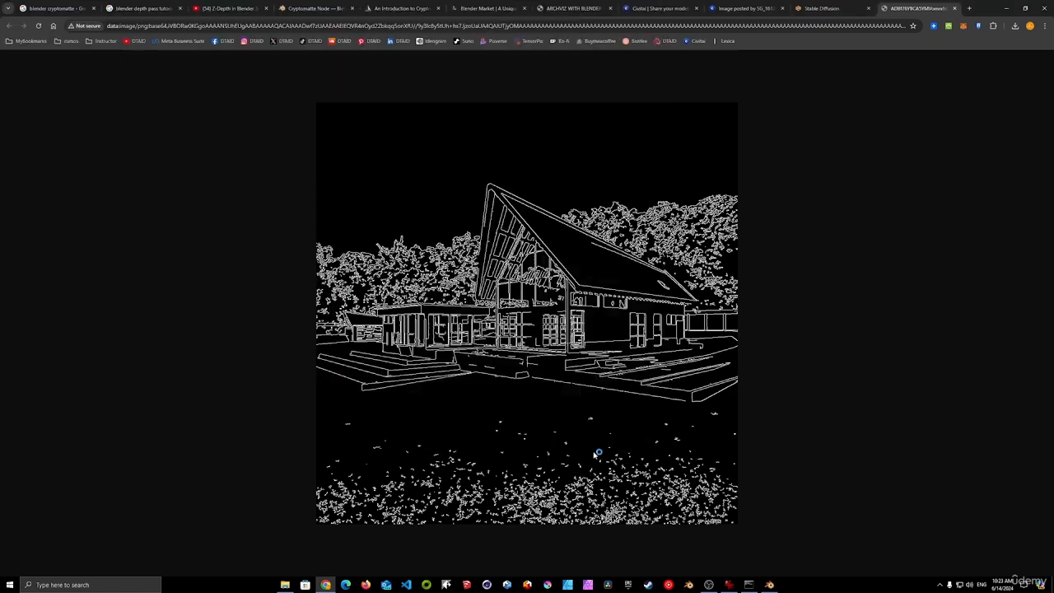
left_click(955, 8)
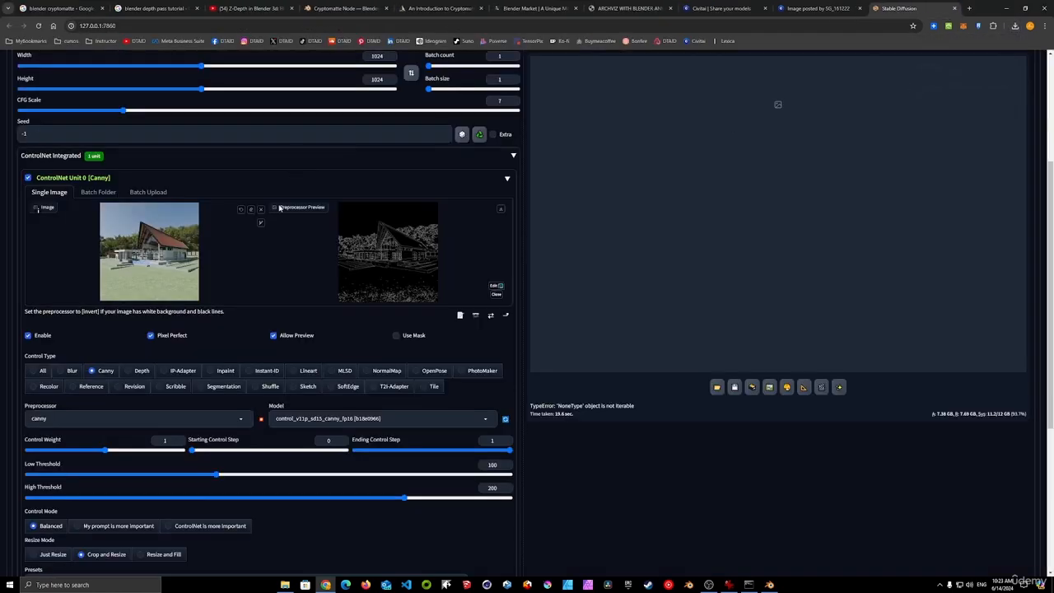
- Generate a cabin image with the Canny ControlNet, check the progress in the command window, and examine the result enlarged
scroll(337, 282, "up", 1)
scroll(337, 281, "up", 3)
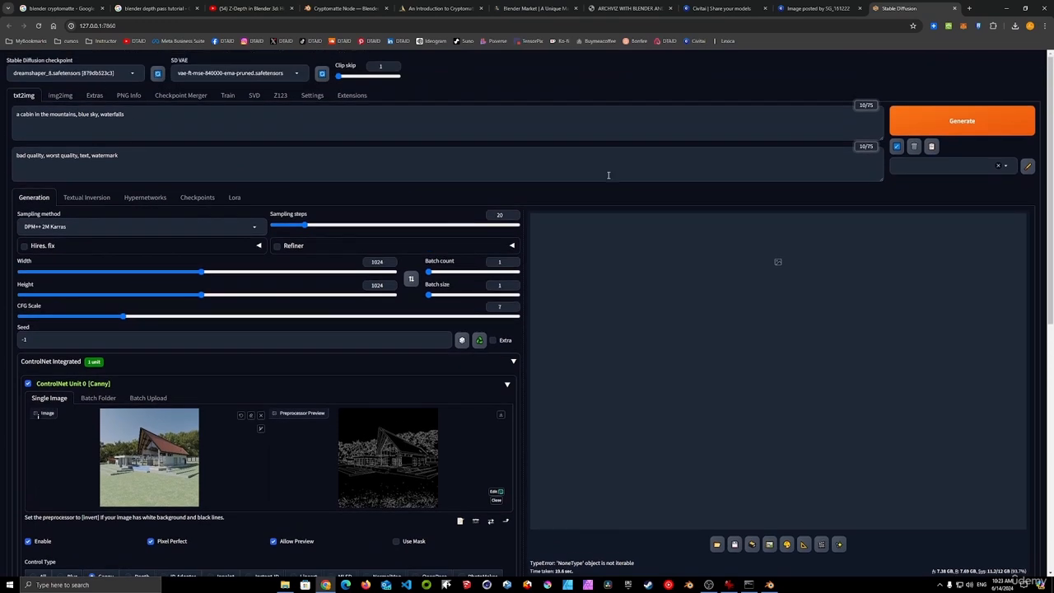
left_click(947, 123)
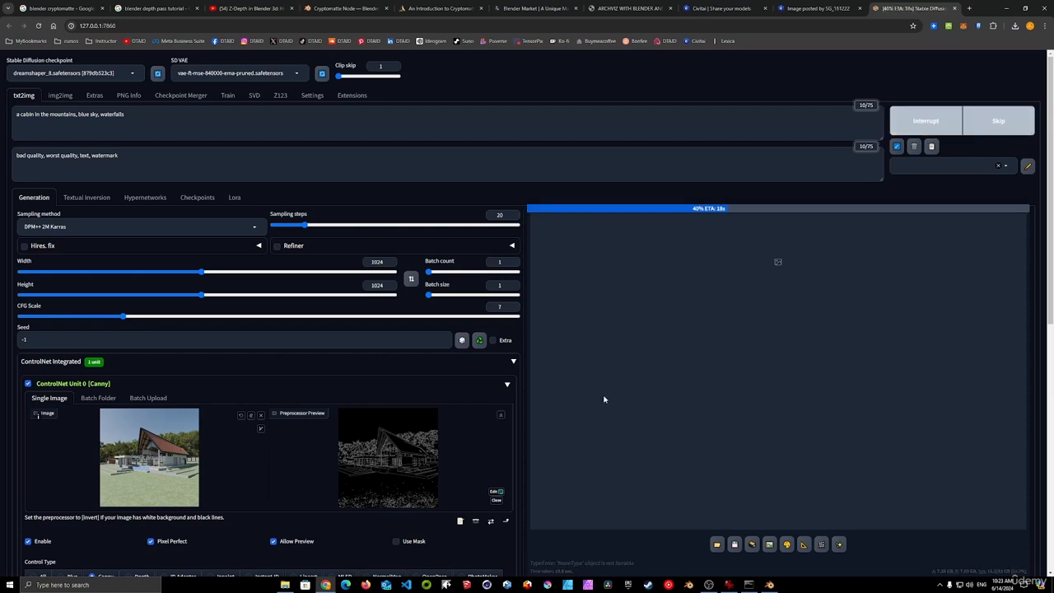
left_click(746, 584)
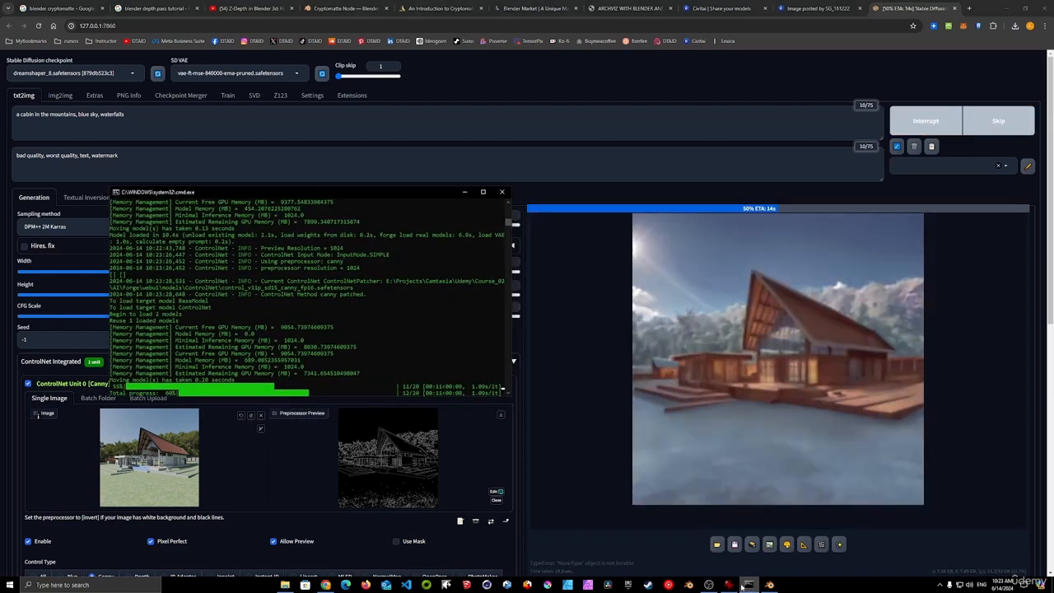
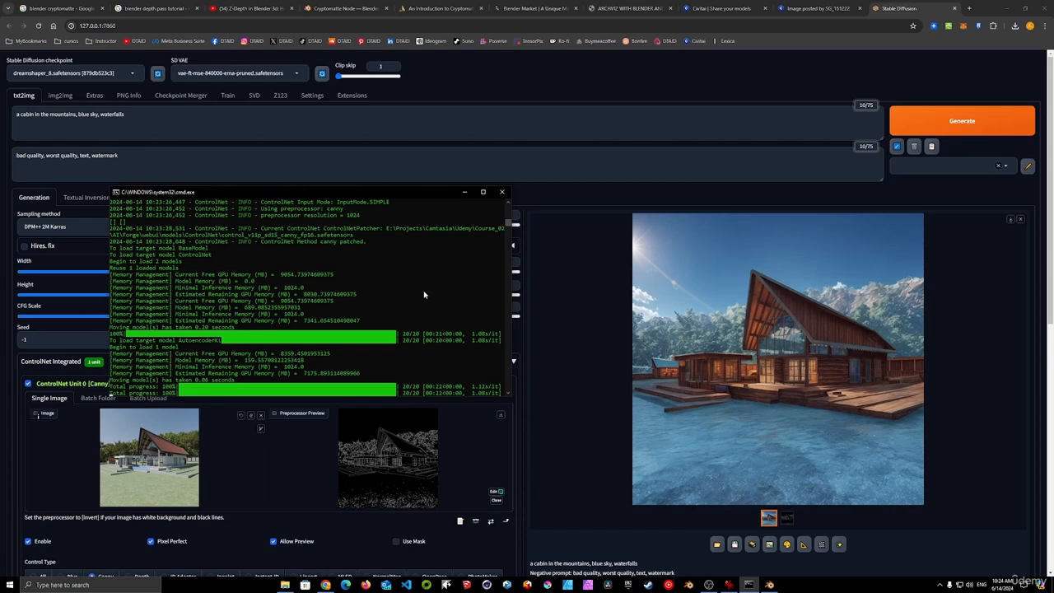
left_click(463, 192)
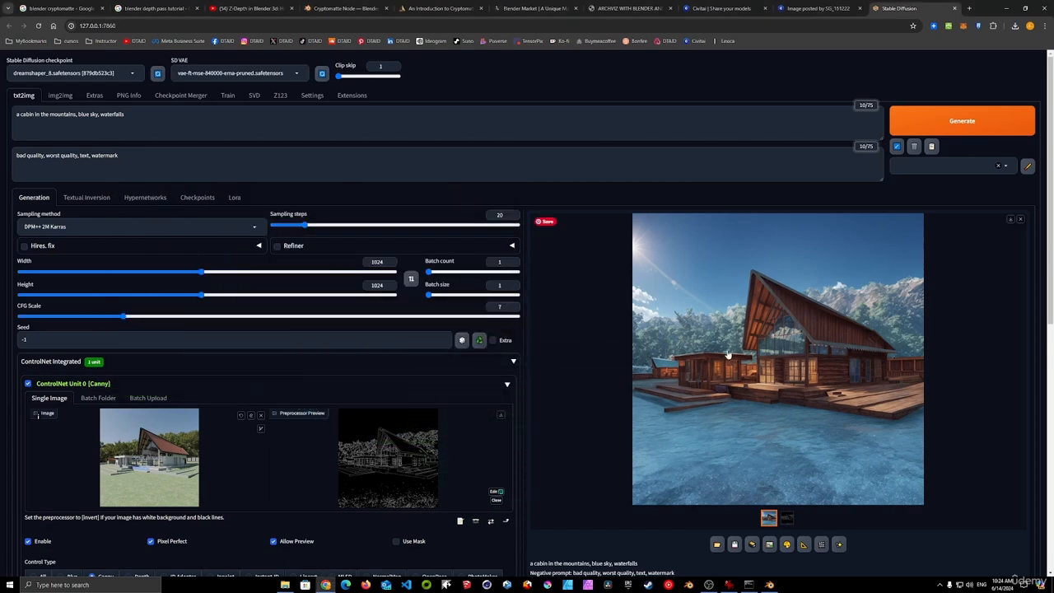
left_click(714, 360)
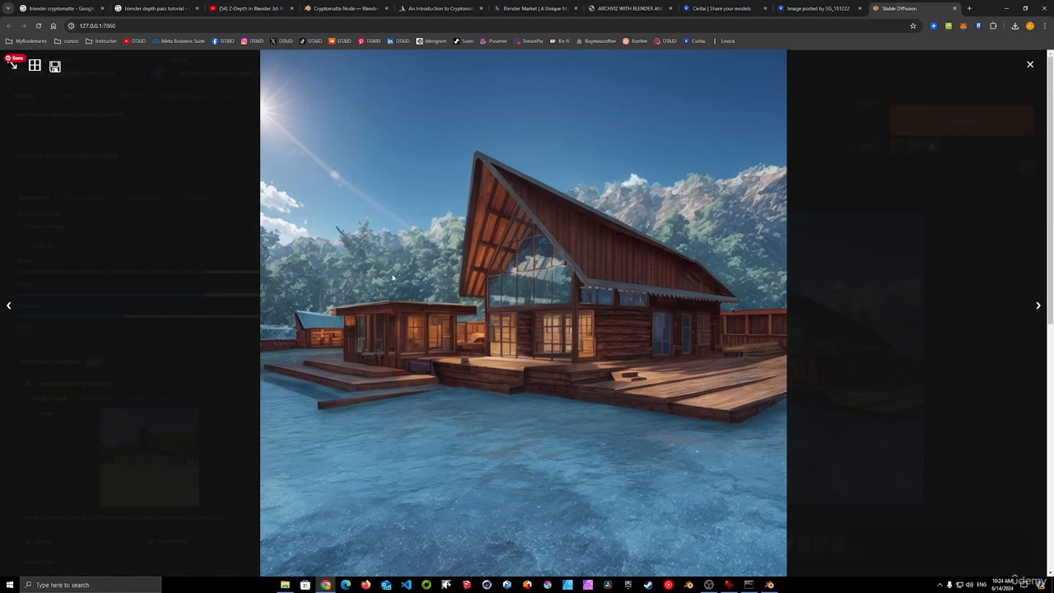
left_click(1030, 66)
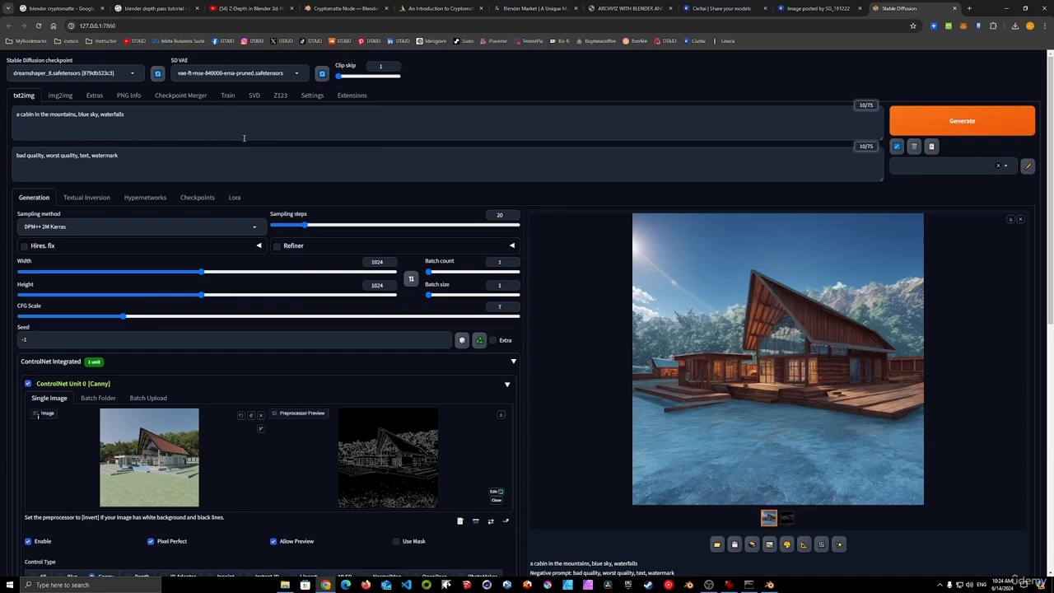
- Replace the ControlNet Unit 0 input image with cabin_render_alpha and run the canny preprocessor preview
scroll(240, 455, "down", 1)
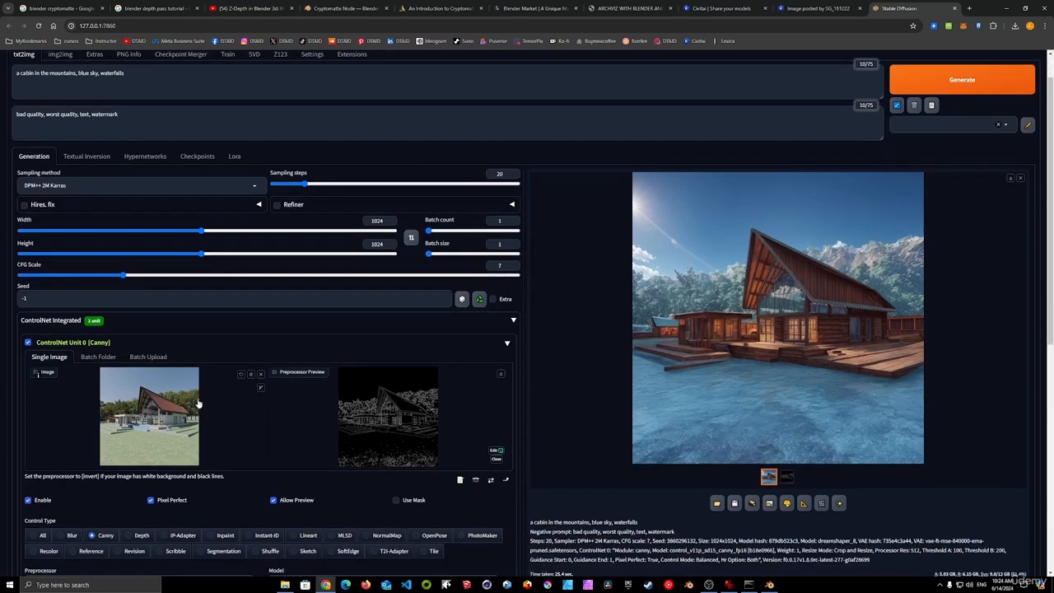
left_click(260, 375)
left_click(151, 428)
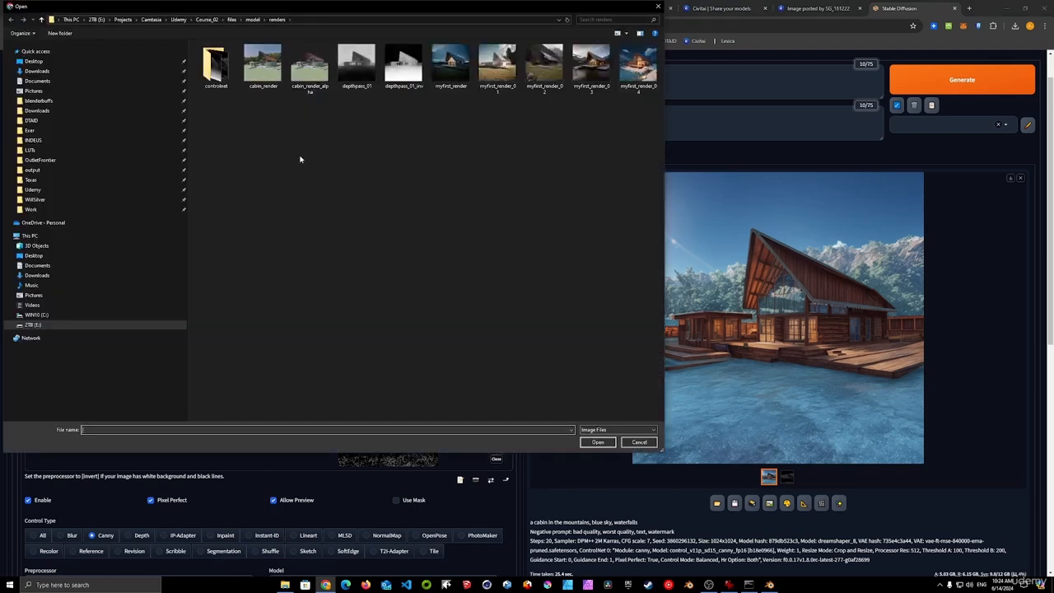
double_click(310, 66)
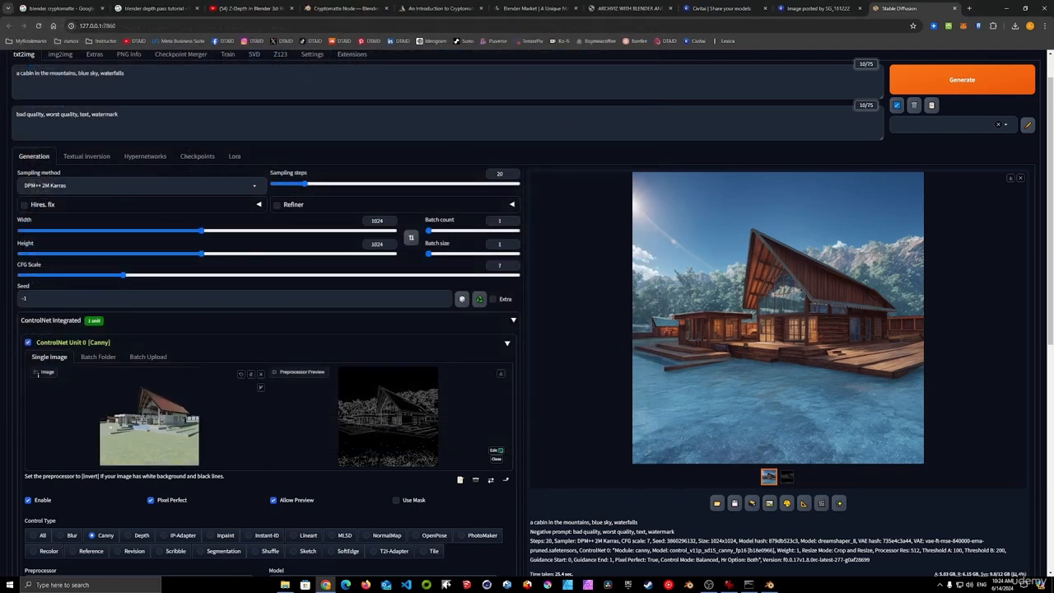
scroll(201, 370, "down", 1)
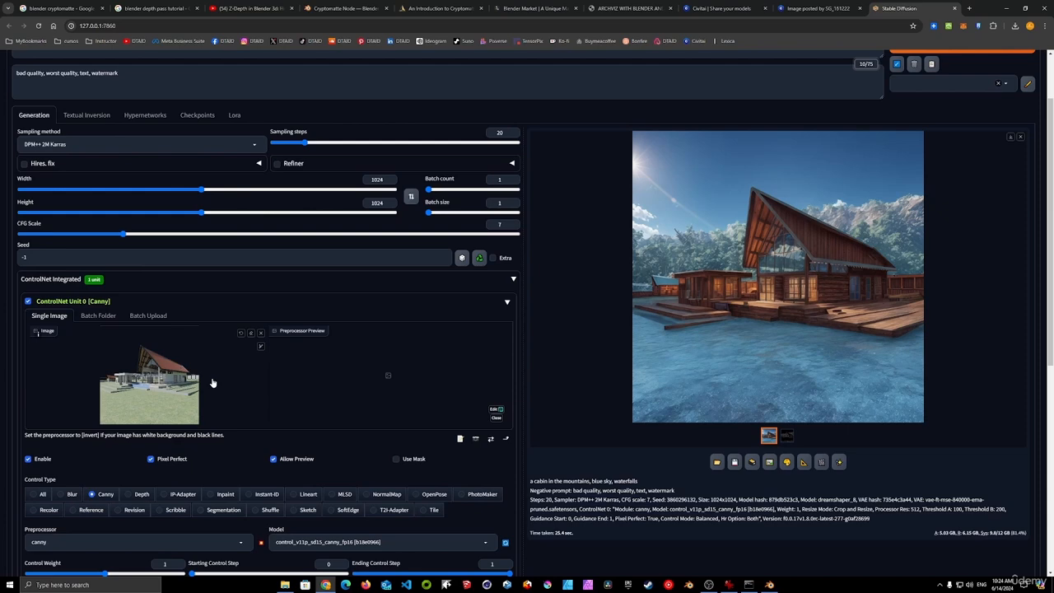
scroll(212, 383, "down", 1)
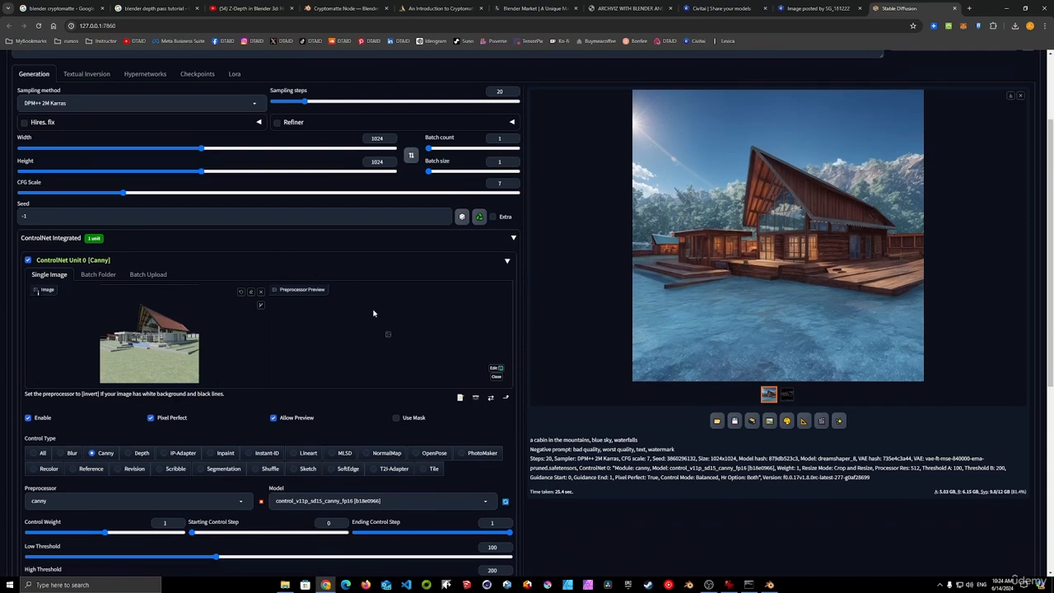
left_click(260, 504)
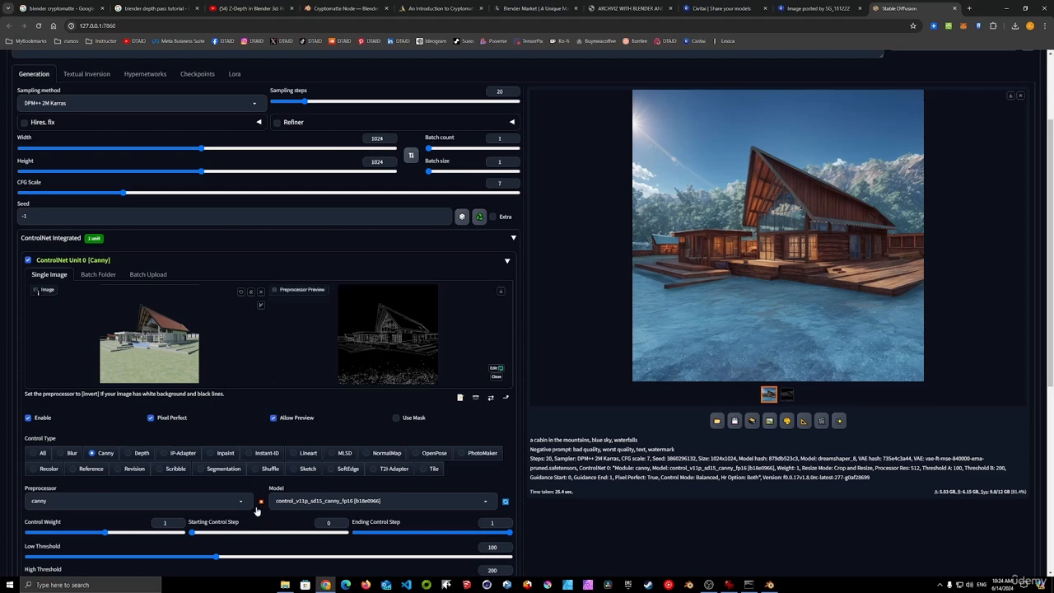
- Open the cabin_render_alpha Canny preview in a separate browser tab and switch to it
right_click(401, 327)
left_click(464, 334)
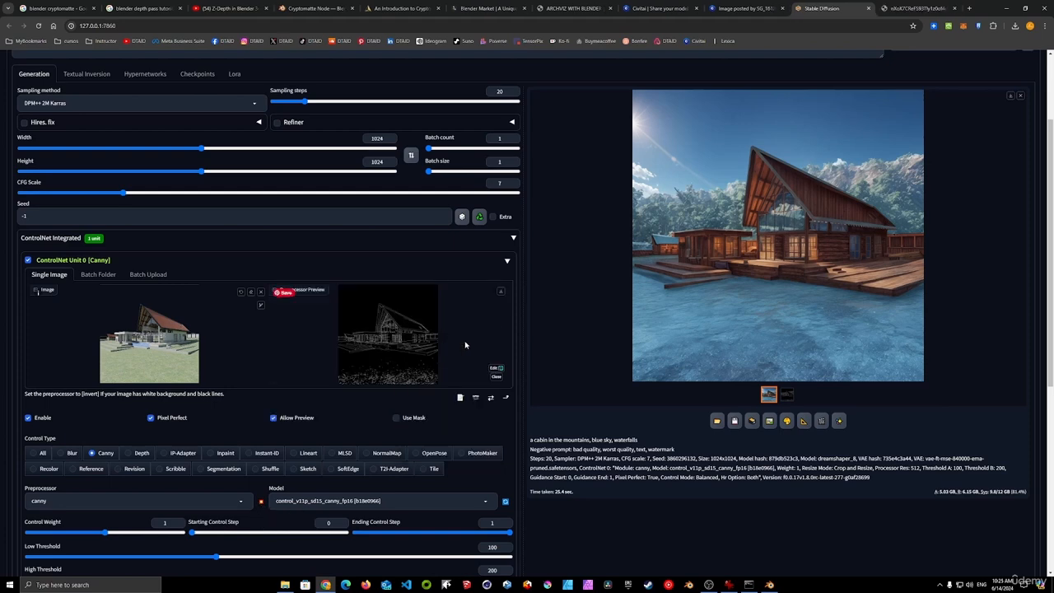
left_click(914, 8)
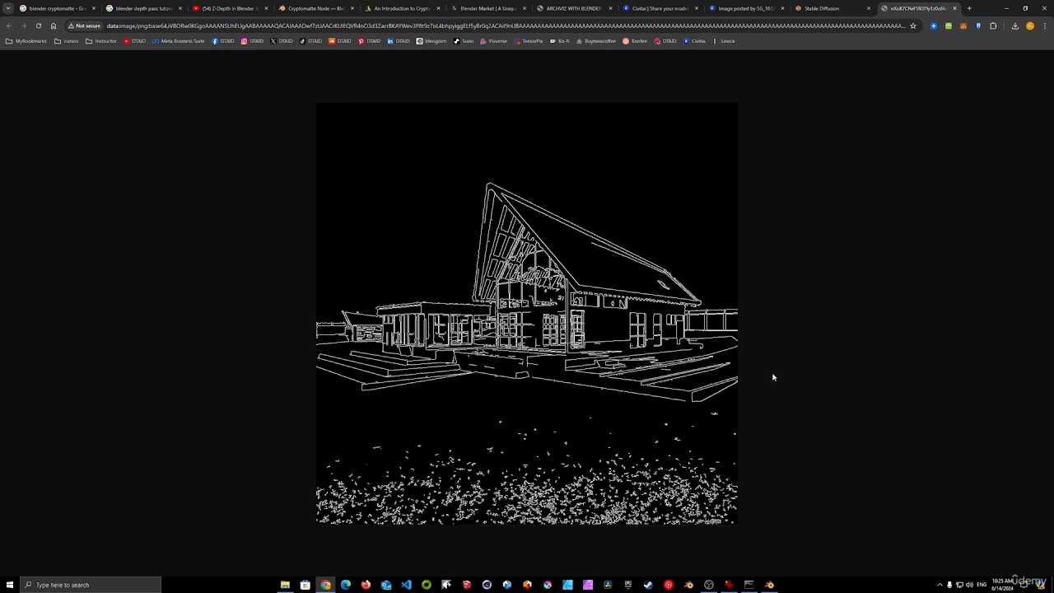
- Save the Canny edge image as canny_02 in the renders\controlnet folder and close its browser tab
right_click(551, 276)
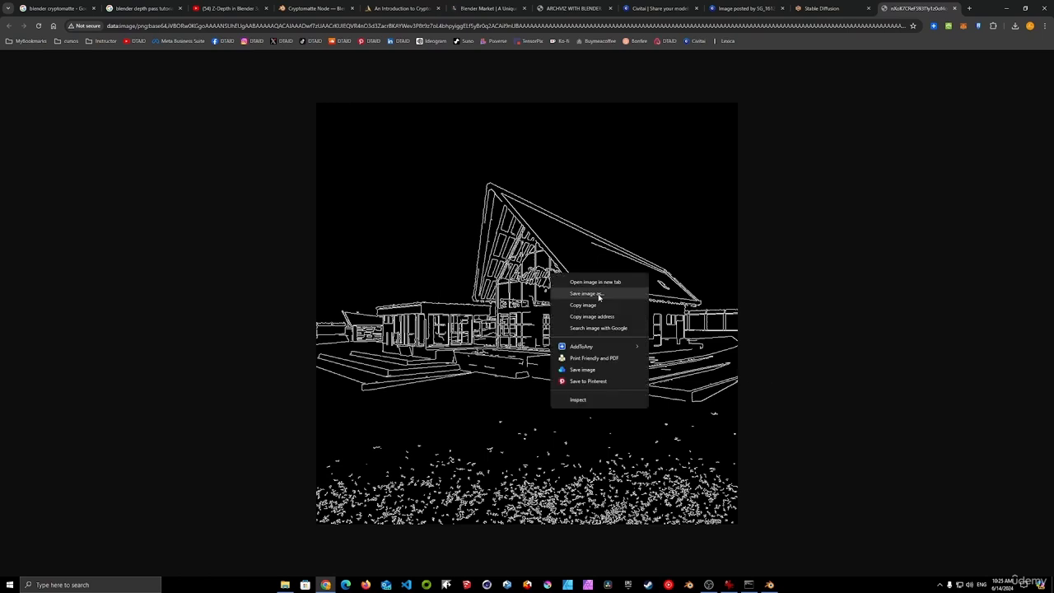
left_click(602, 296)
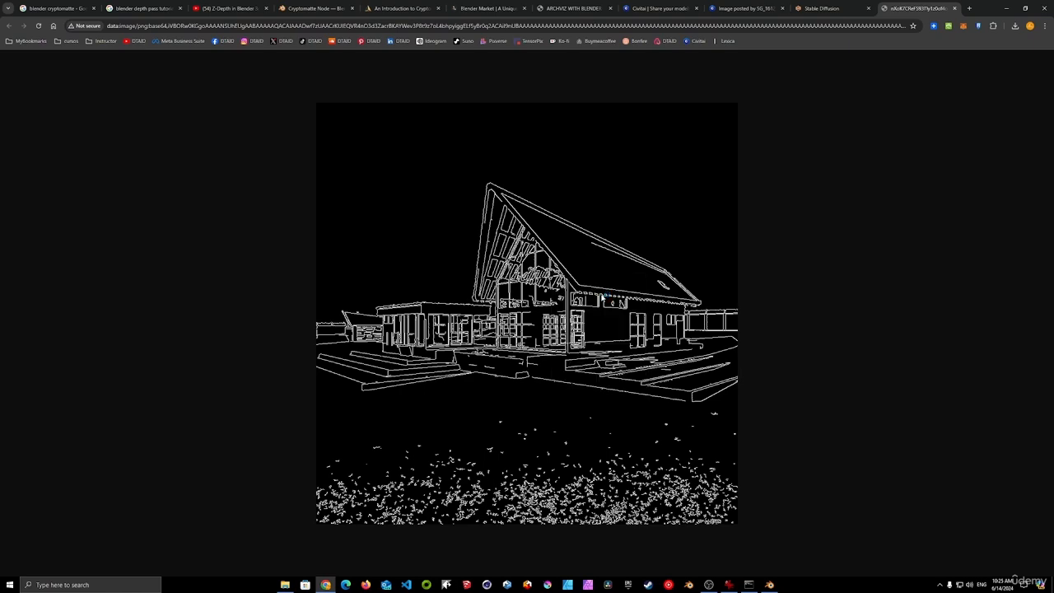
left_click(91, 73)
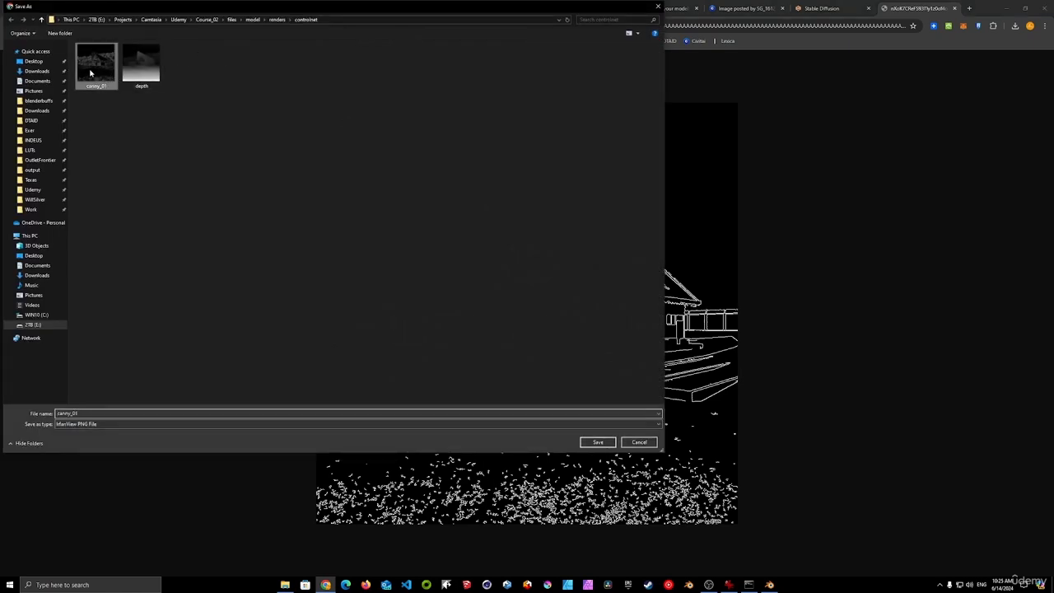
left_click(96, 415)
left_click(101, 415)
key("BackSpace")
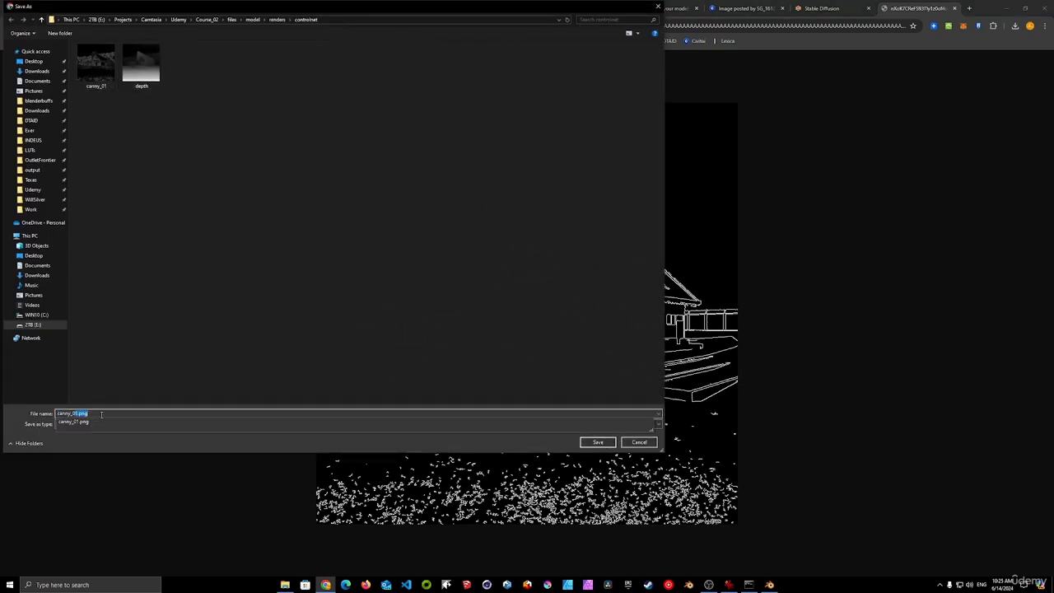
type("2")
key("Return")
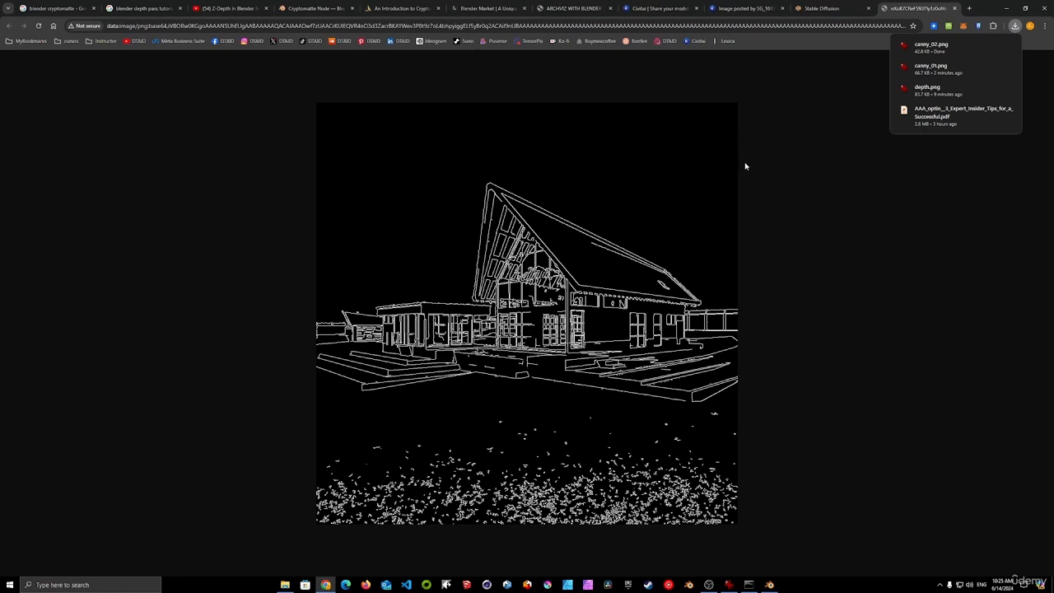
left_click(954, 8)
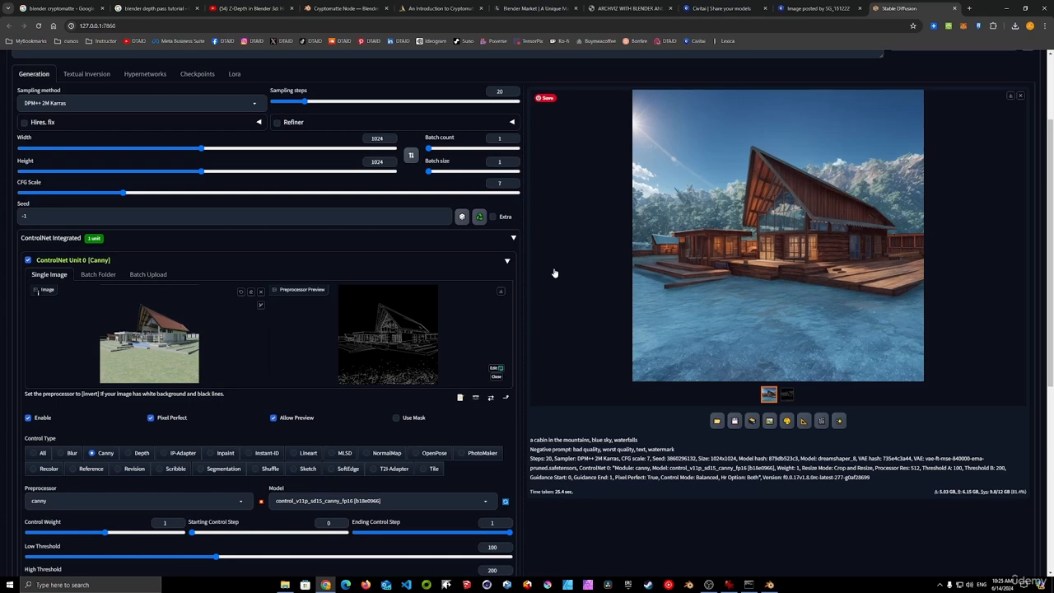
- Generate another cabin image using the Canny edges of cabin_render_alpha, and examine the result enlarged
scroll(543, 288, "up", 3)
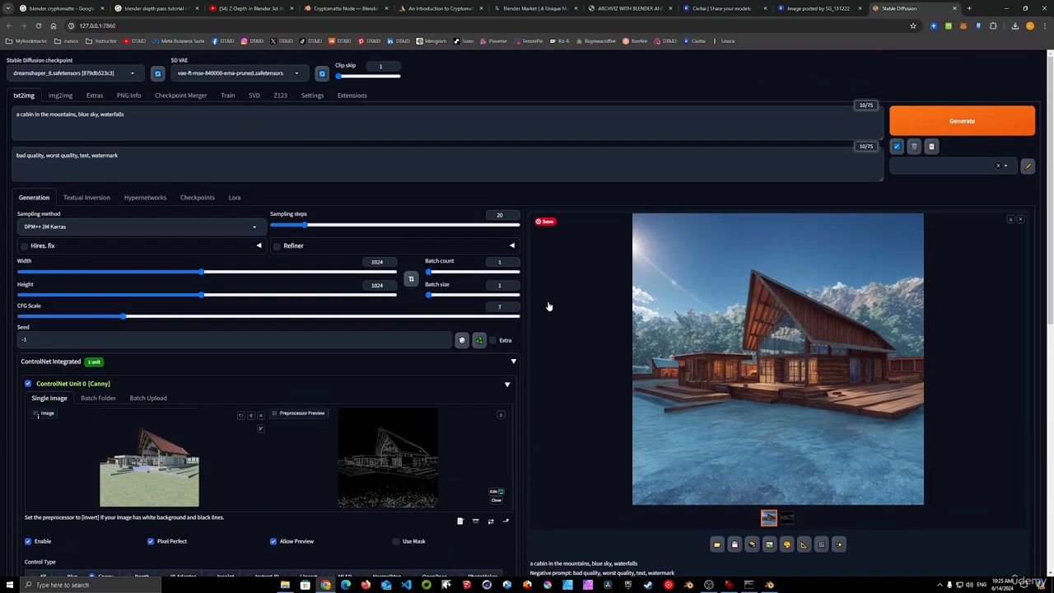
left_click(962, 122)
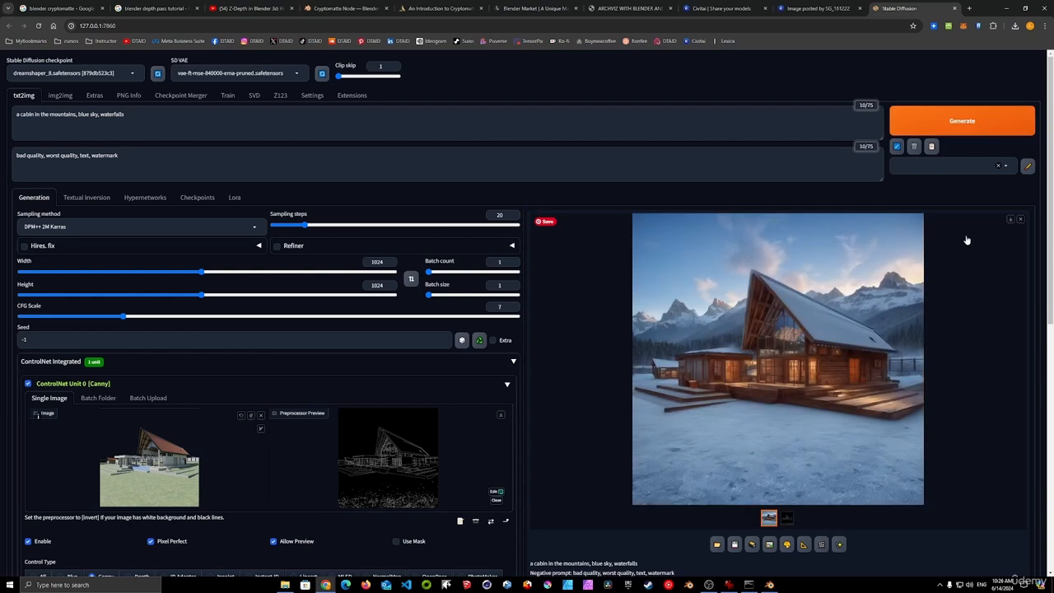
left_click(803, 306)
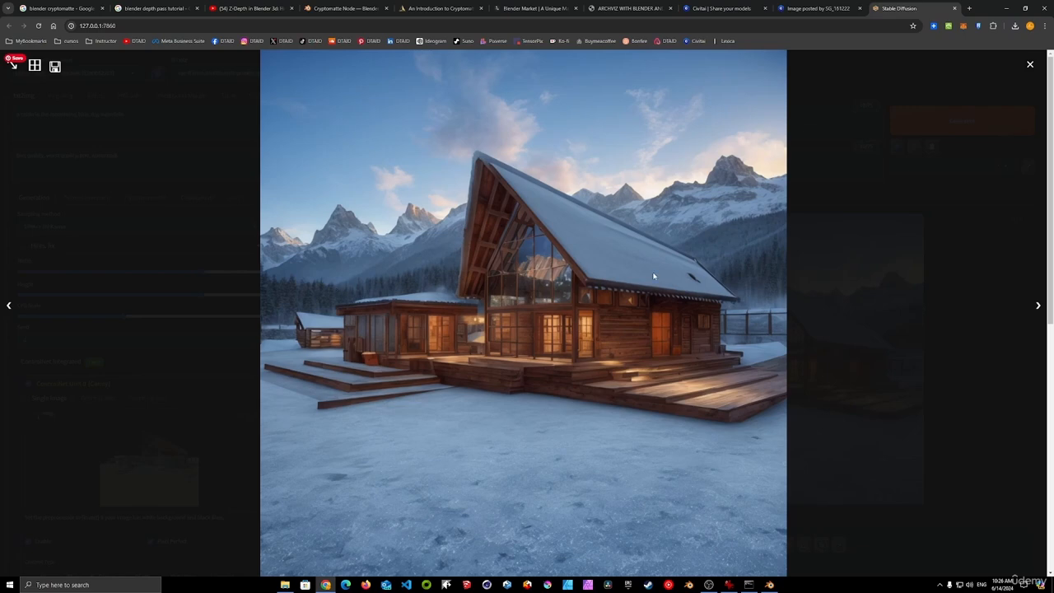
left_click(1029, 65)
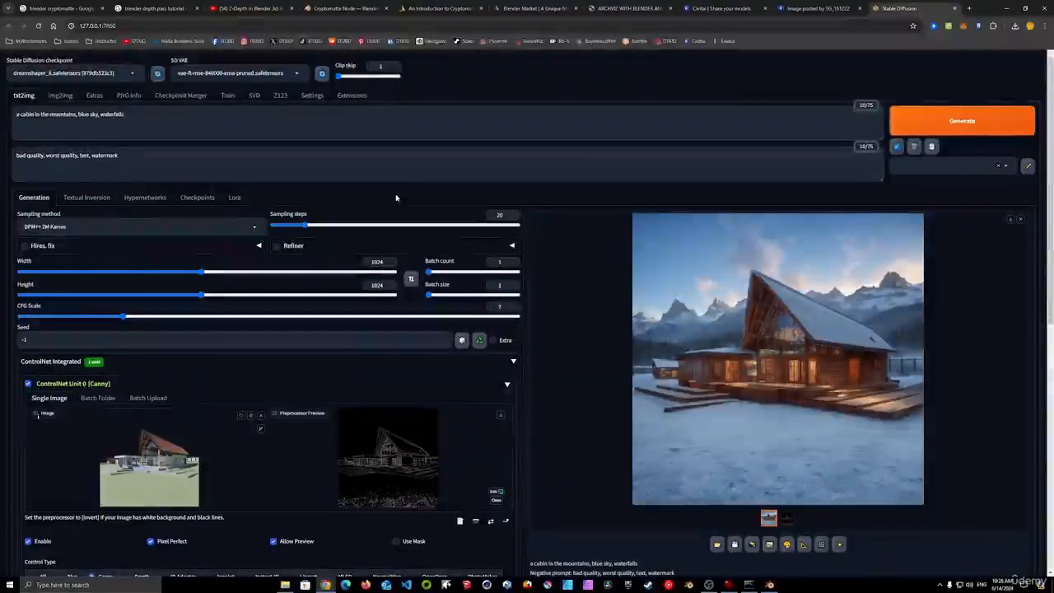
- Open the list of available Stable Diffusion checkpoints
left_click(132, 75)
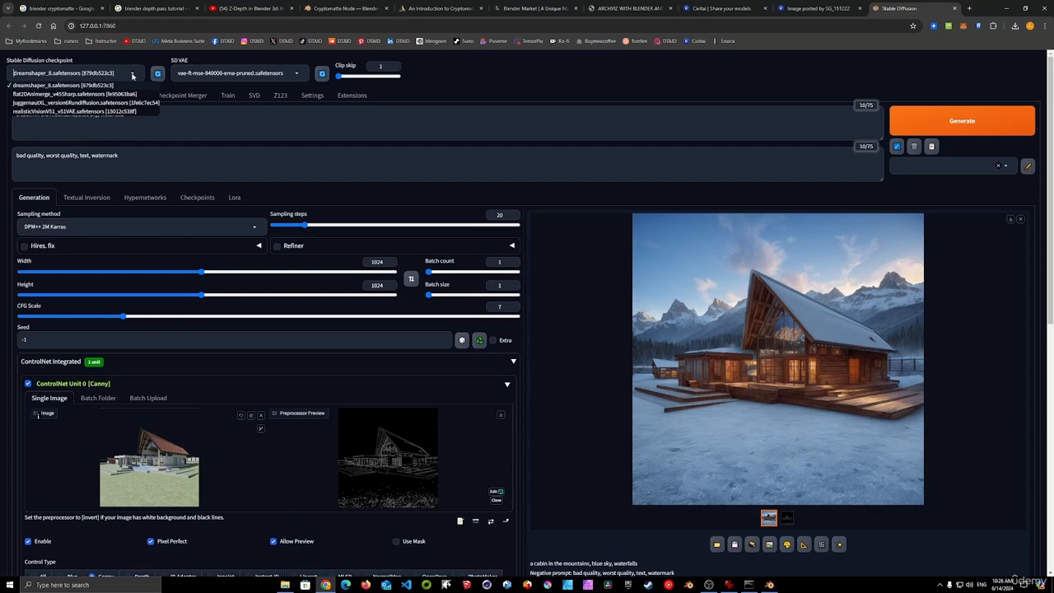
- Switch the checkpoint to realisticVisionV51_v51VAE, generate the cabin image with the current prompt, and view the result enlarged
left_click(48, 111)
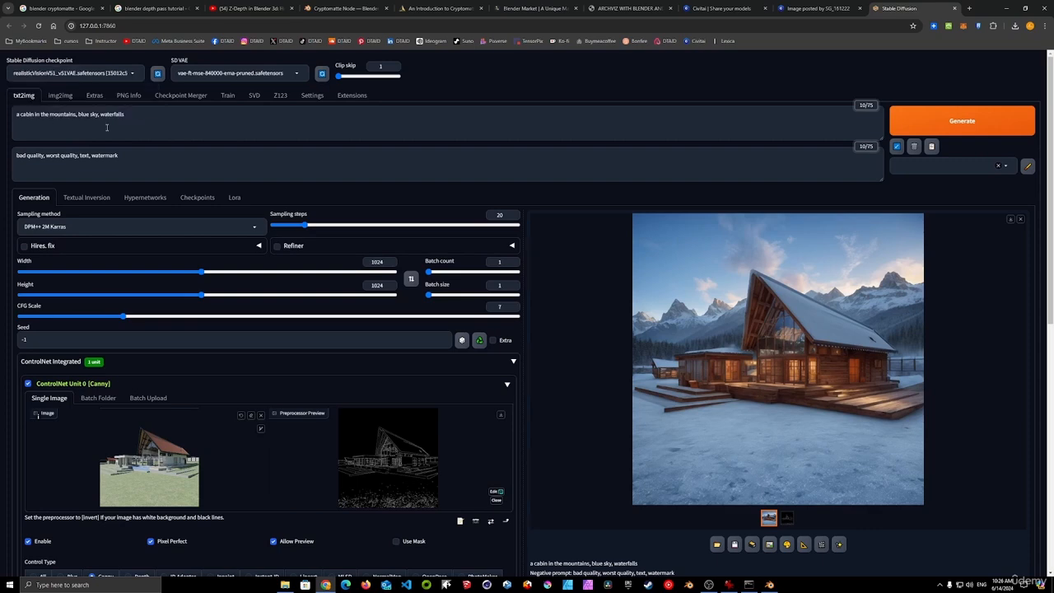
left_click(994, 123)
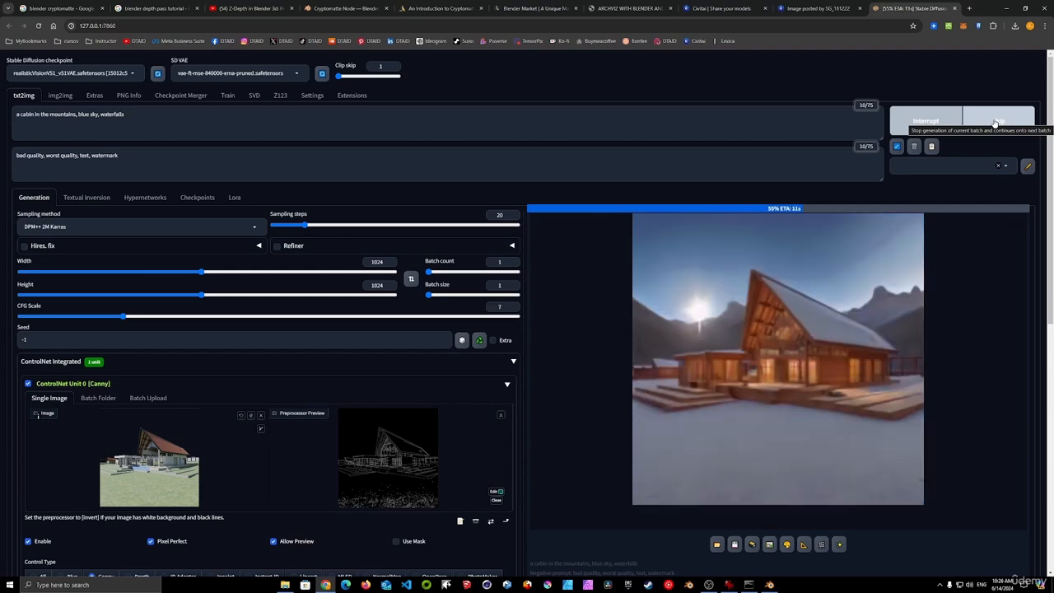
left_click(829, 288)
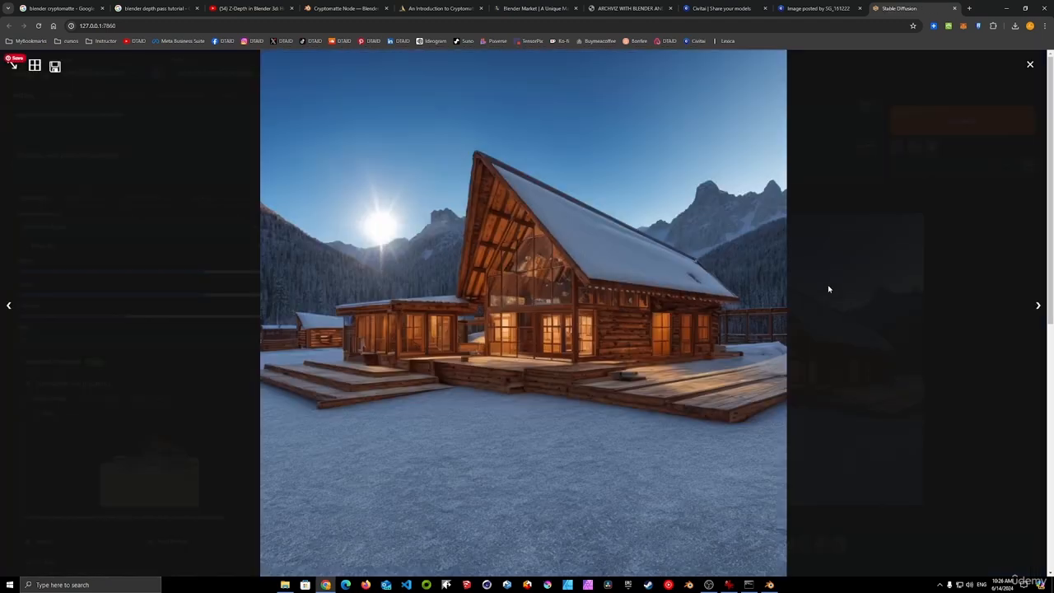
left_click(1031, 67)
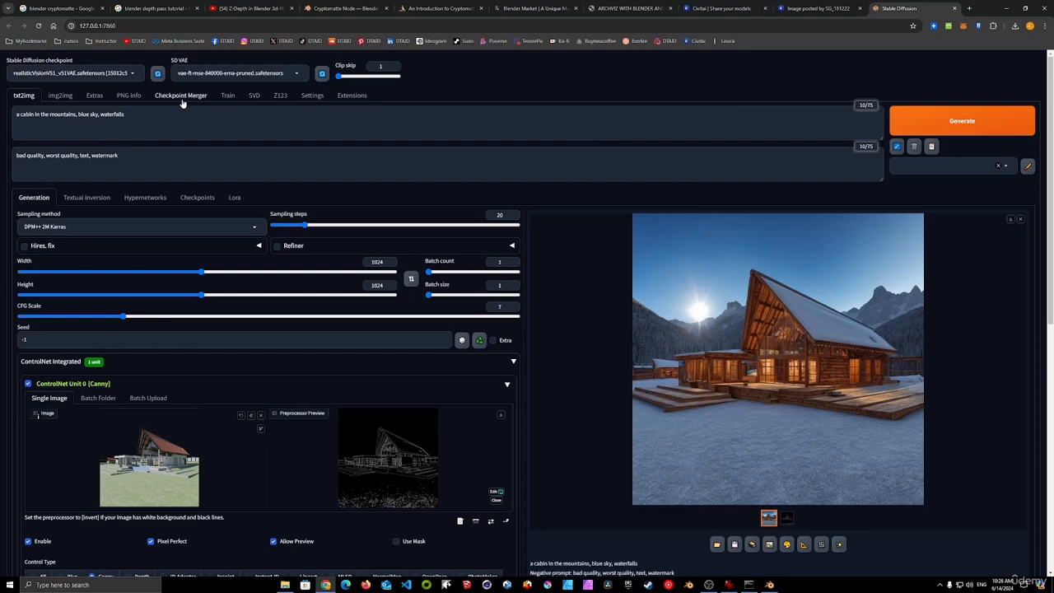
- Switch the checkpoint to flat2DAnimerge_v45Sharp, generate the cabin image again, and view the result enlarged
left_click(129, 73)
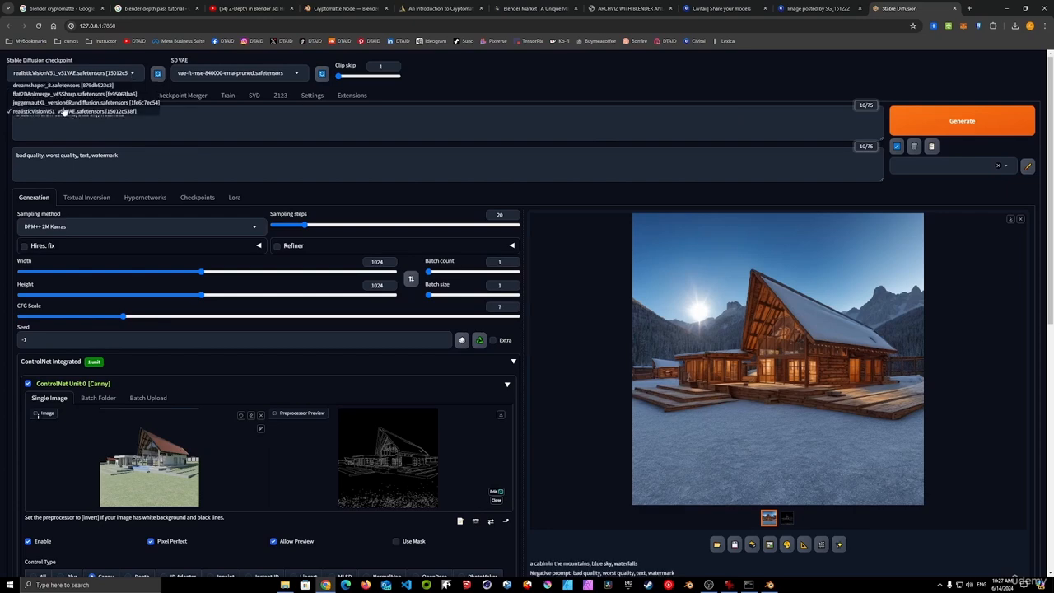
left_click(66, 94)
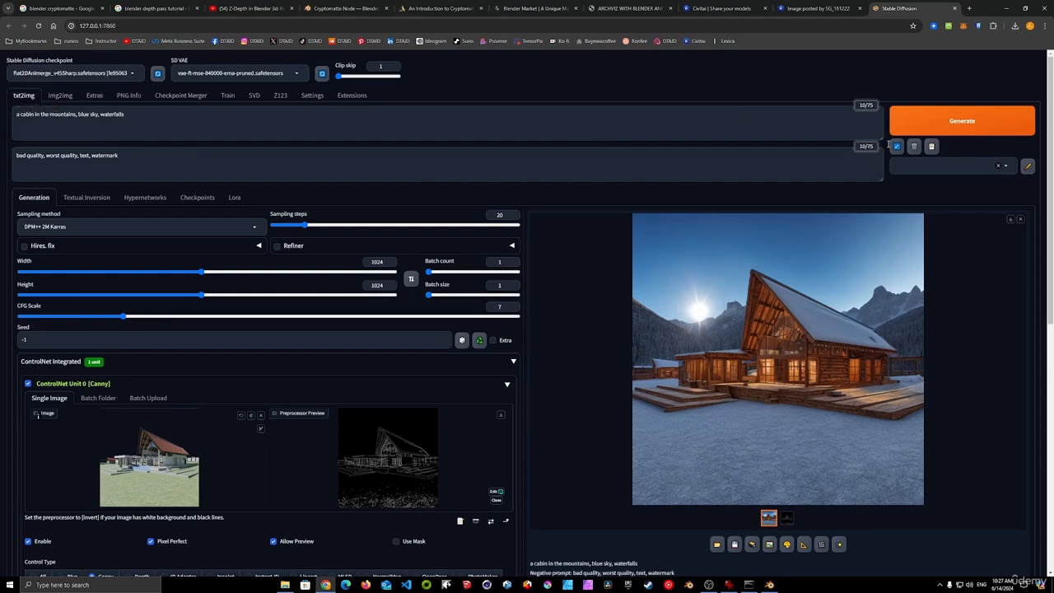
left_click(960, 122)
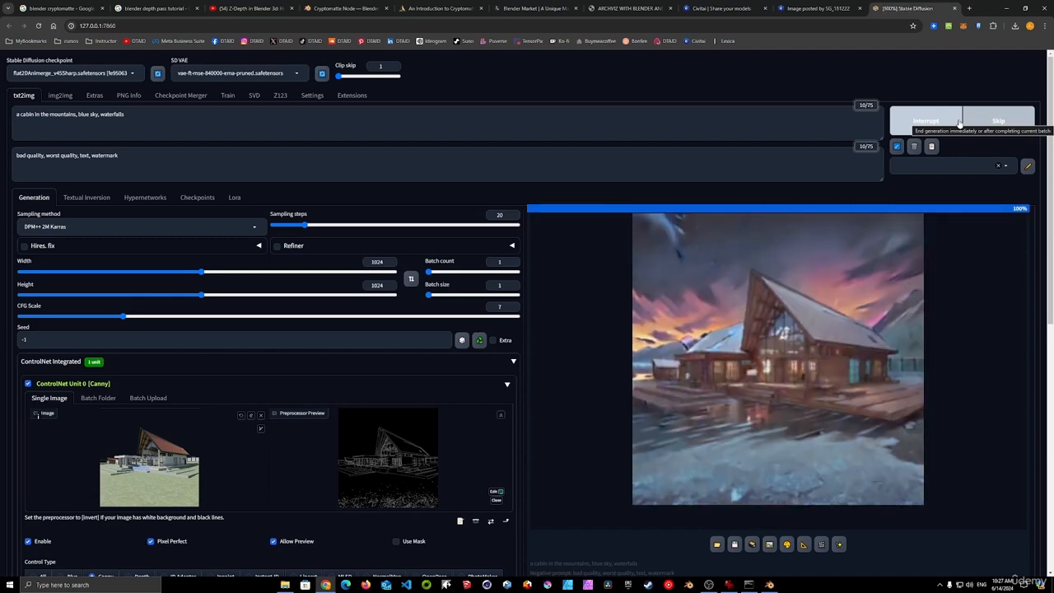
left_click(760, 397)
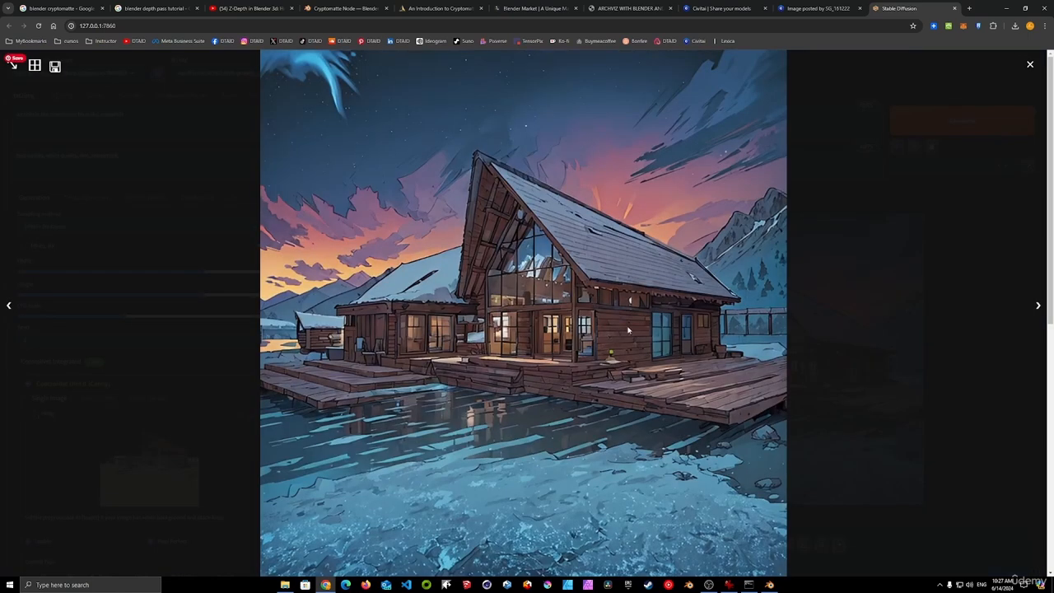
left_click(593, 298)
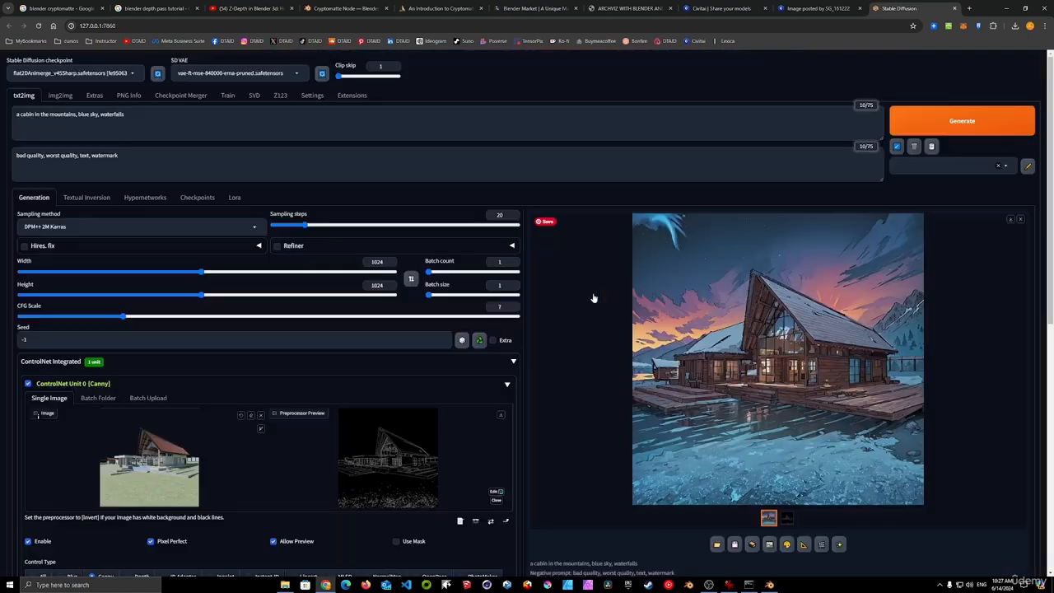
- Check the controlnet_models_DL.png reference image for the marked ControlNet models, then close it
scroll(596, 302, "down", 1)
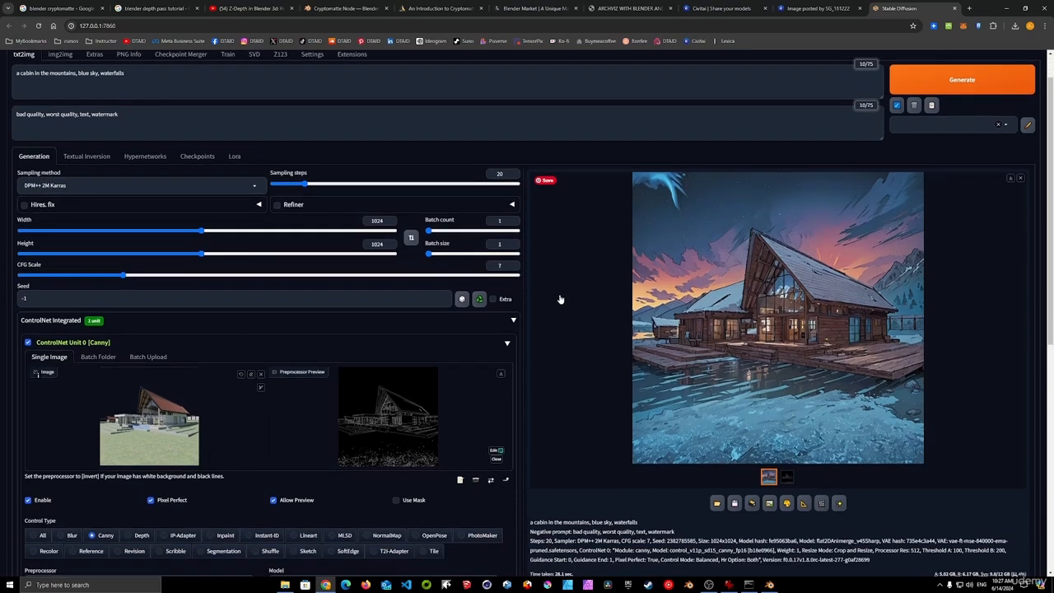
left_click(730, 585)
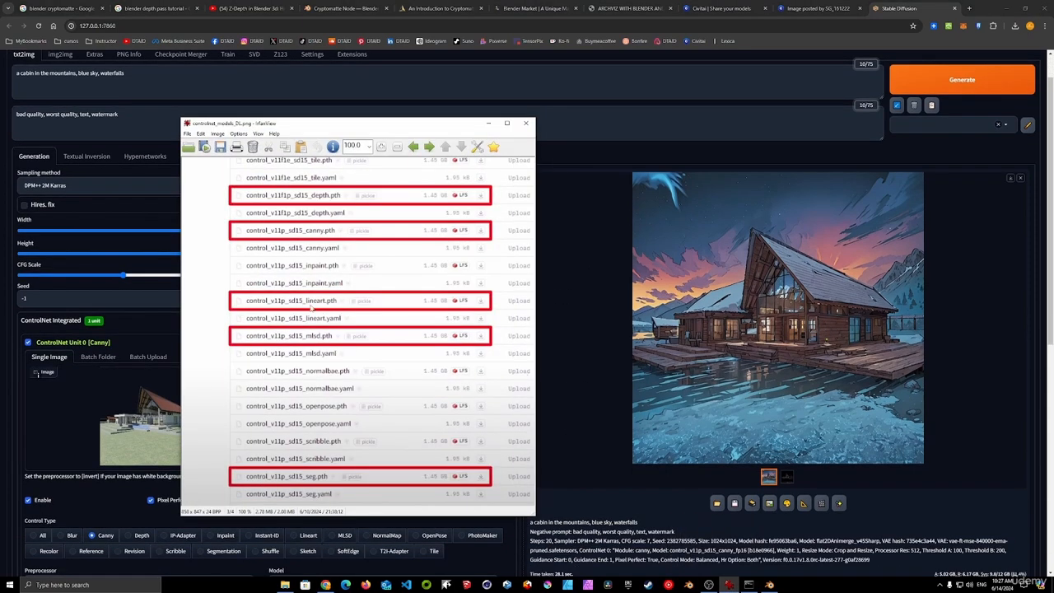
left_click(525, 123)
- Set the control type of ControlNet Unit 0 to Lineart and run its preprocessor to create a preview
scroll(420, 306, "down", 3)
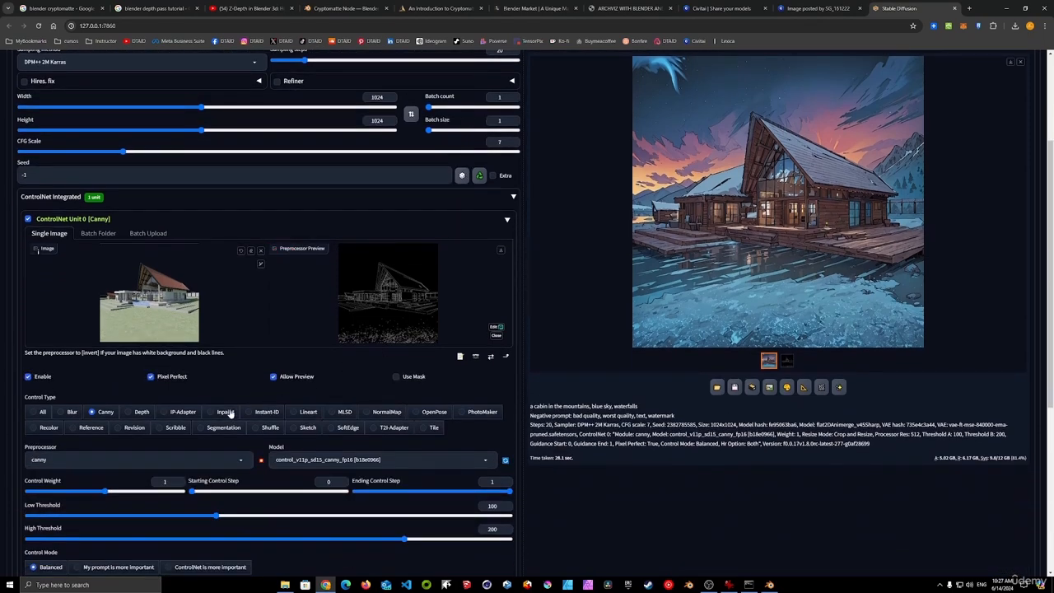
left_click(294, 412)
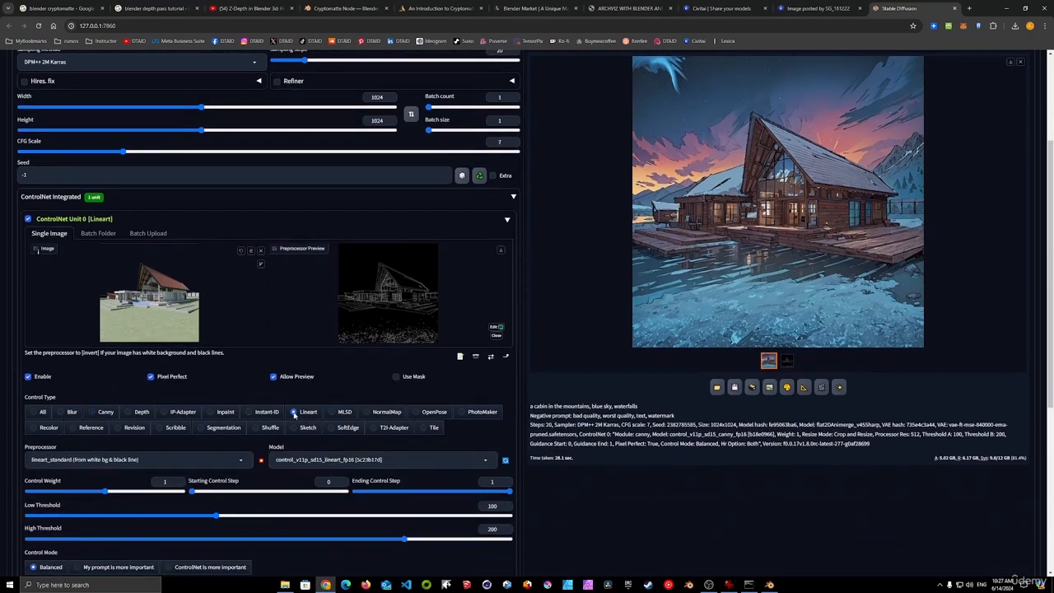
scroll(83, 452, "down", 1)
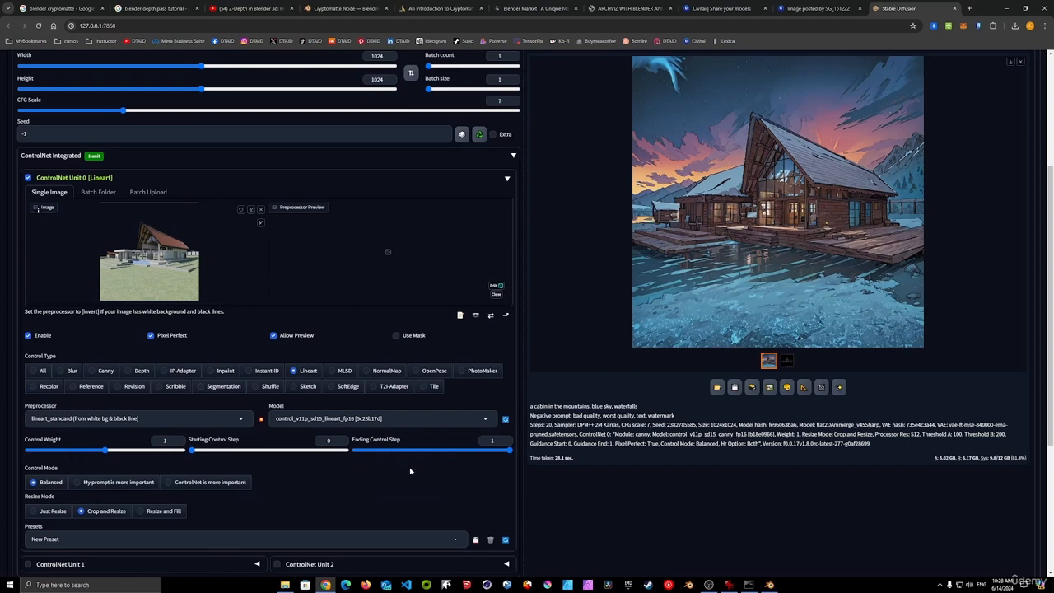
scroll(412, 472, "up", 1)
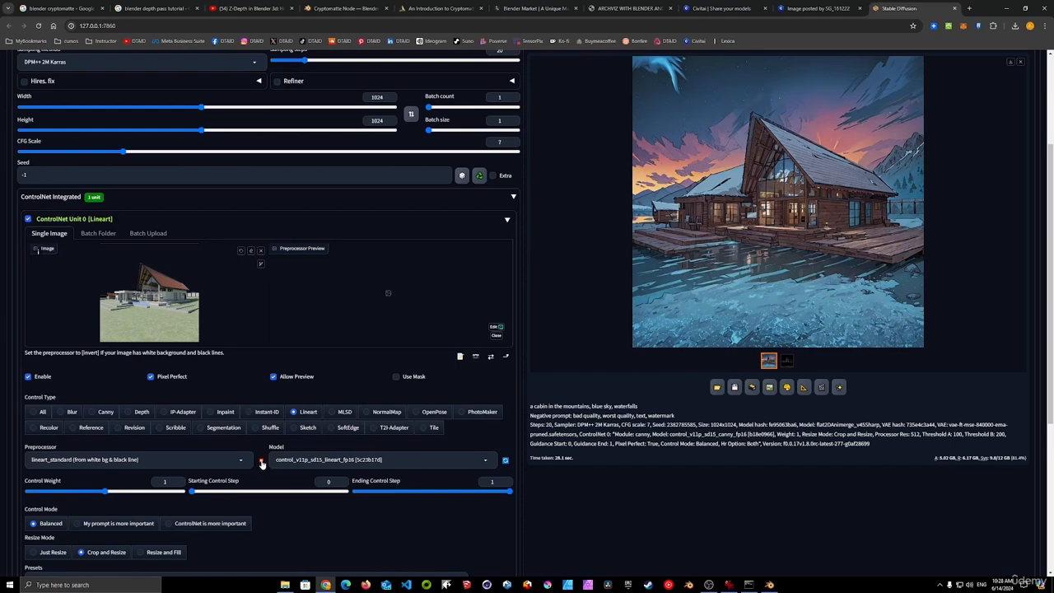
left_click(261, 461)
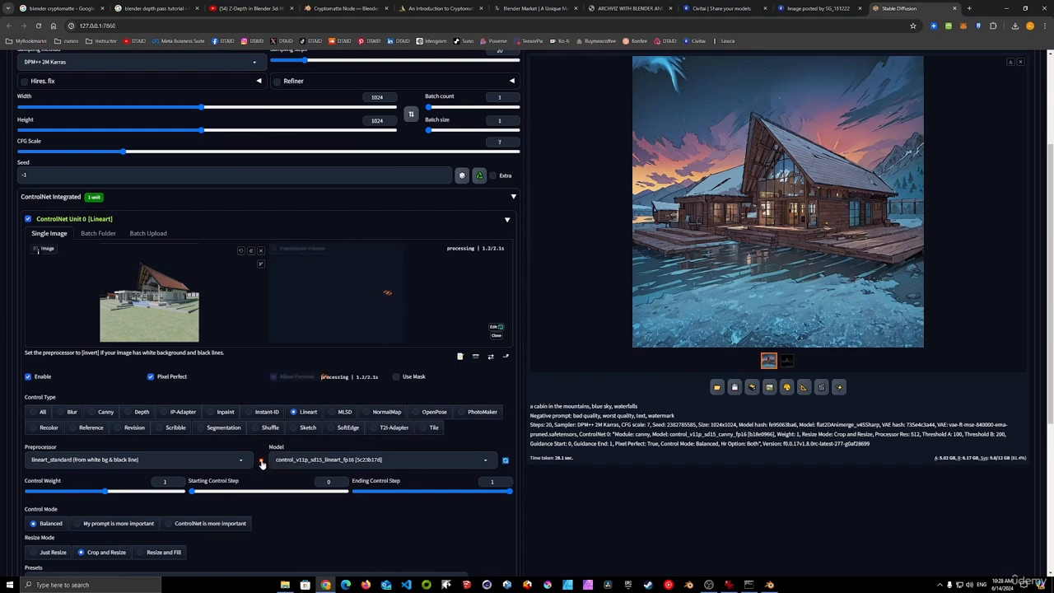
- Save the line art preview from its own browser tab as lineart in the controlnet folder, and close that tab
right_click(420, 266)
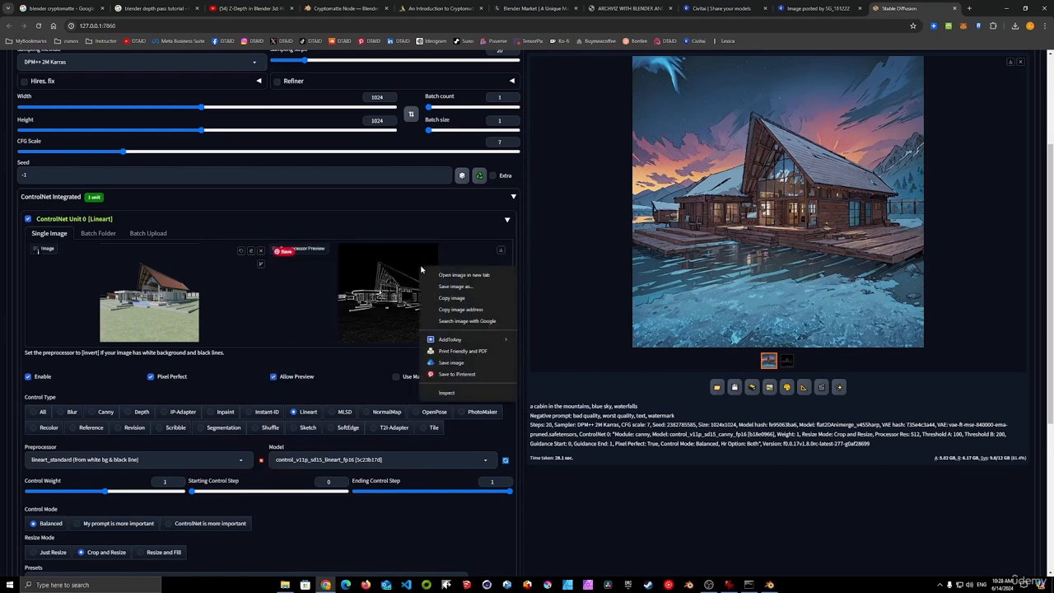
left_click(448, 273)
left_click(914, 8)
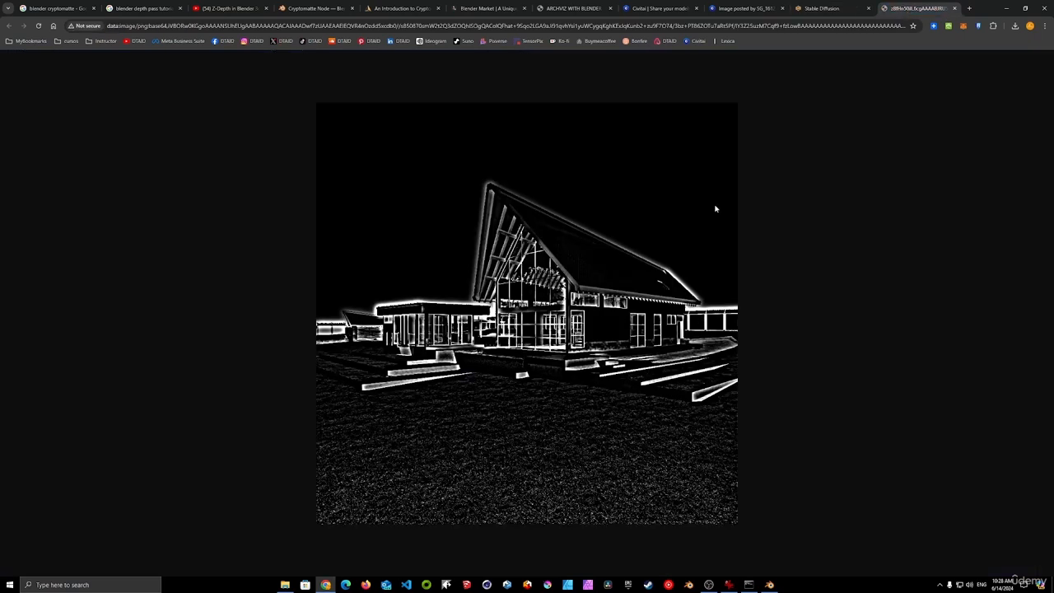
right_click(574, 243)
left_click(622, 260)
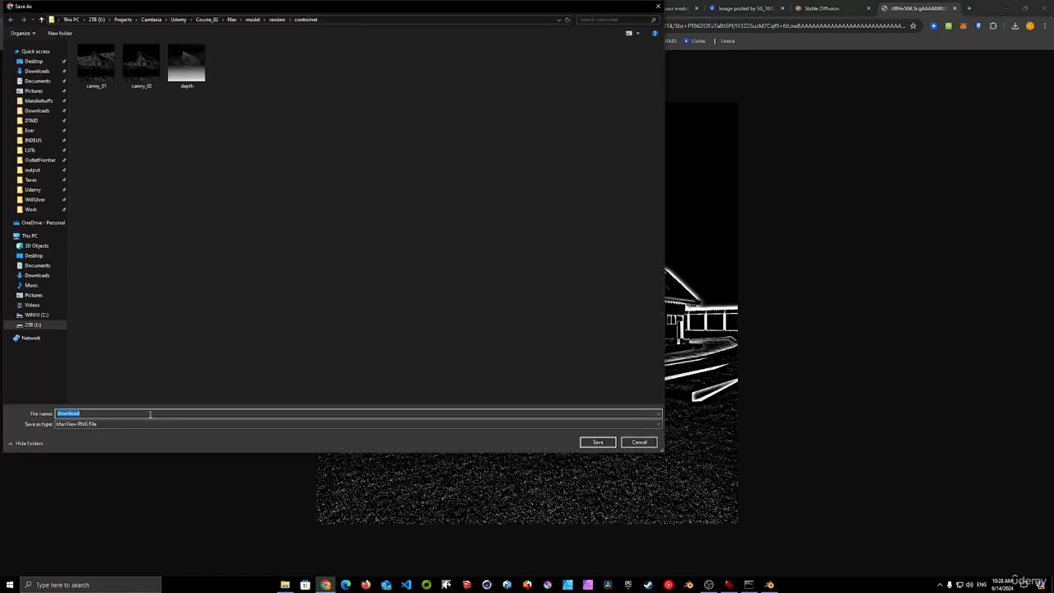
key("BackSpace")
type("lineart")
left_click(598, 442)
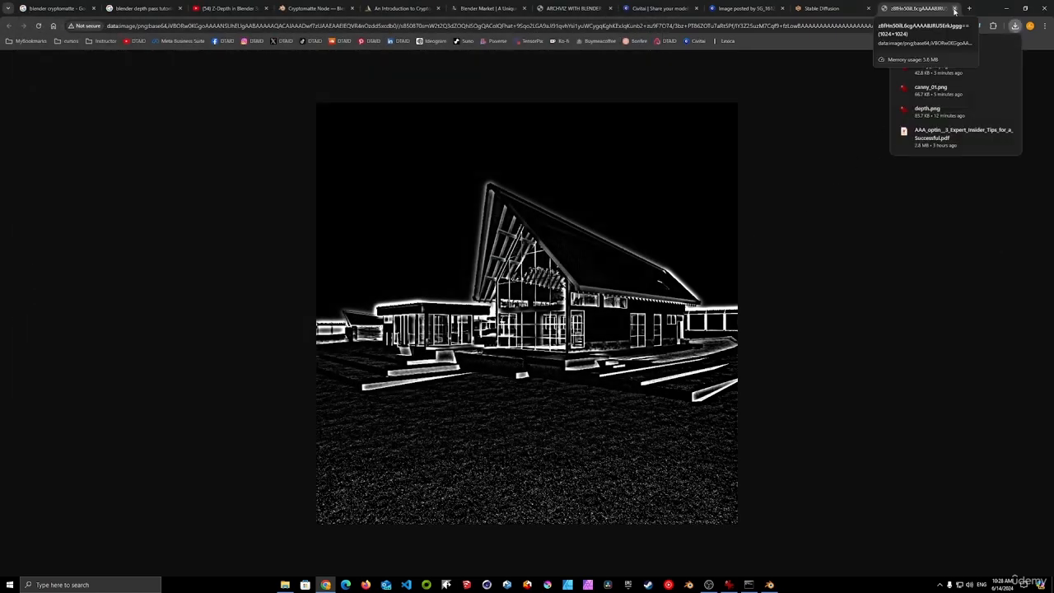
left_click(954, 9)
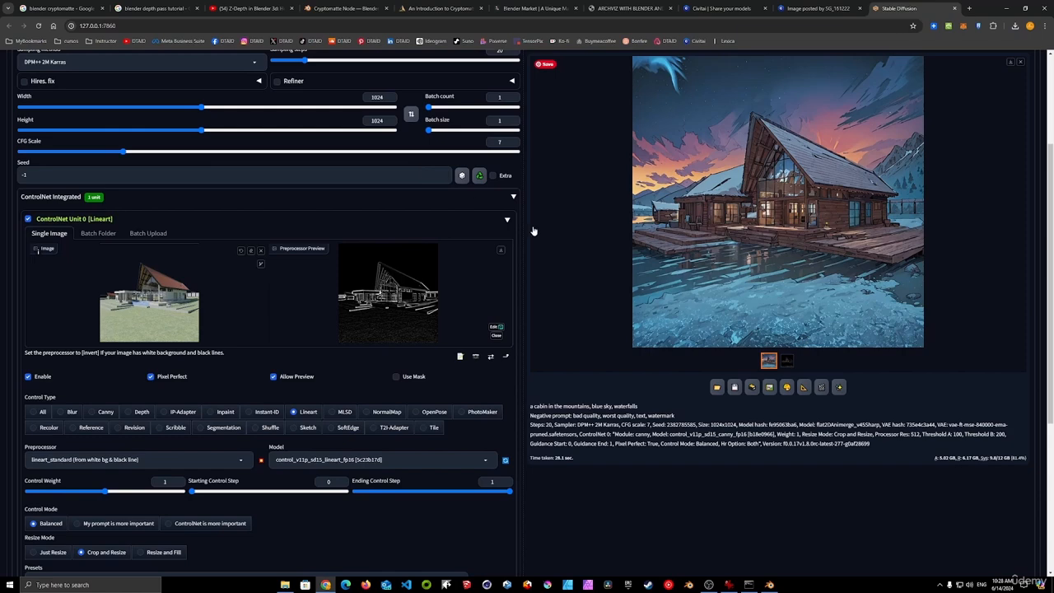
- Switch the checkpoint to dreamshaper_8 and change the prompt to "a modern farmhouse in the mountains, blue sky, waterfalls, night scene, warm lighting in the windows"
scroll(535, 232, "up", 3)
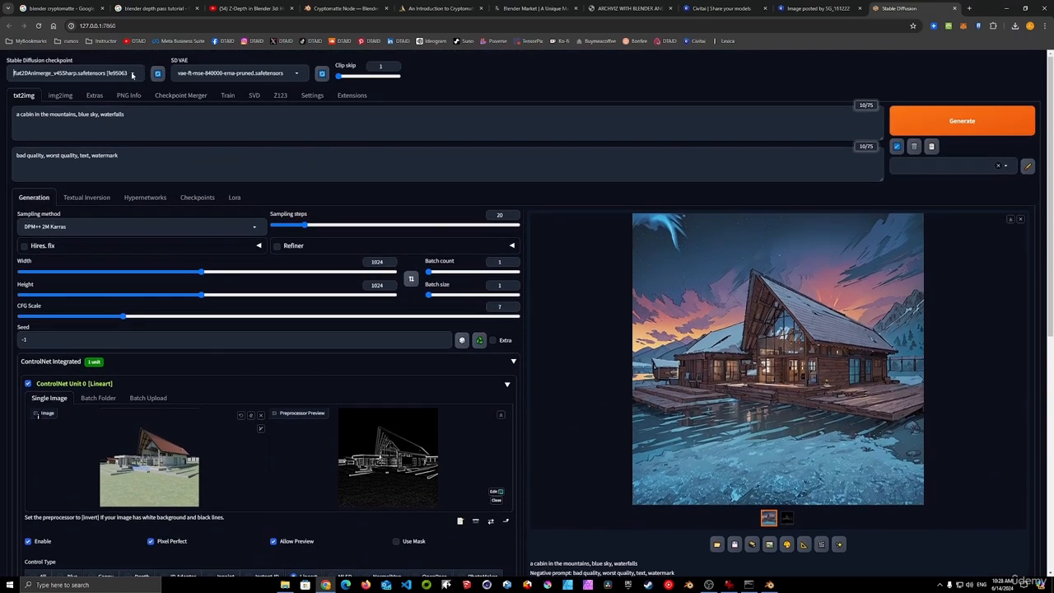
left_click(132, 73)
left_click(65, 110)
double_click(27, 113)
type("modern farmhouse")
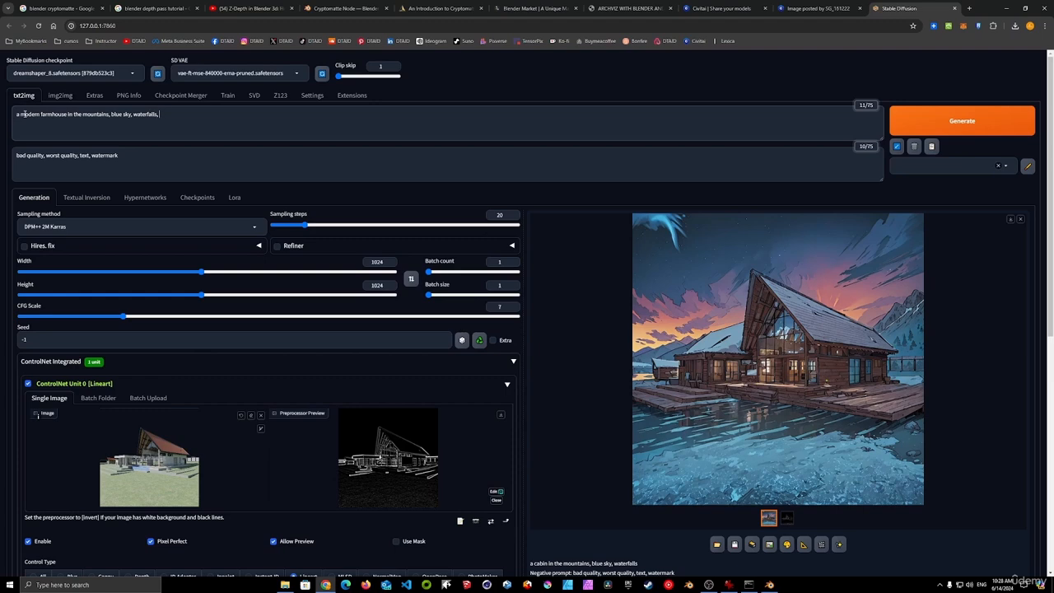
type("night scene, warm lighting in the windows")
- Generate the farmhouse night scene with Lineart control and view the resulting image enlarged
scroll(415, 381, "down", 1)
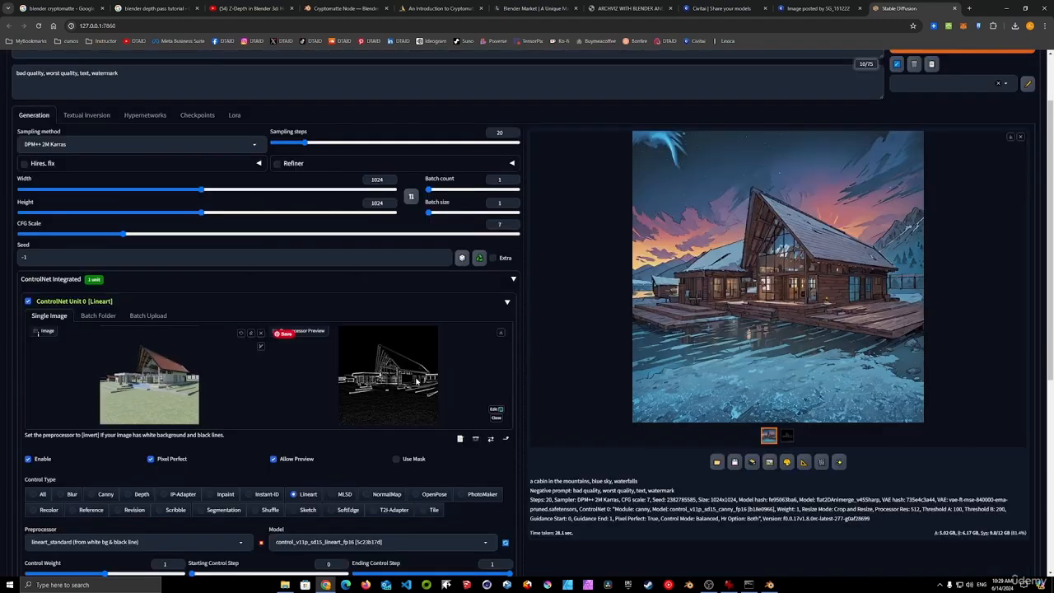
scroll(449, 374, "up", 1)
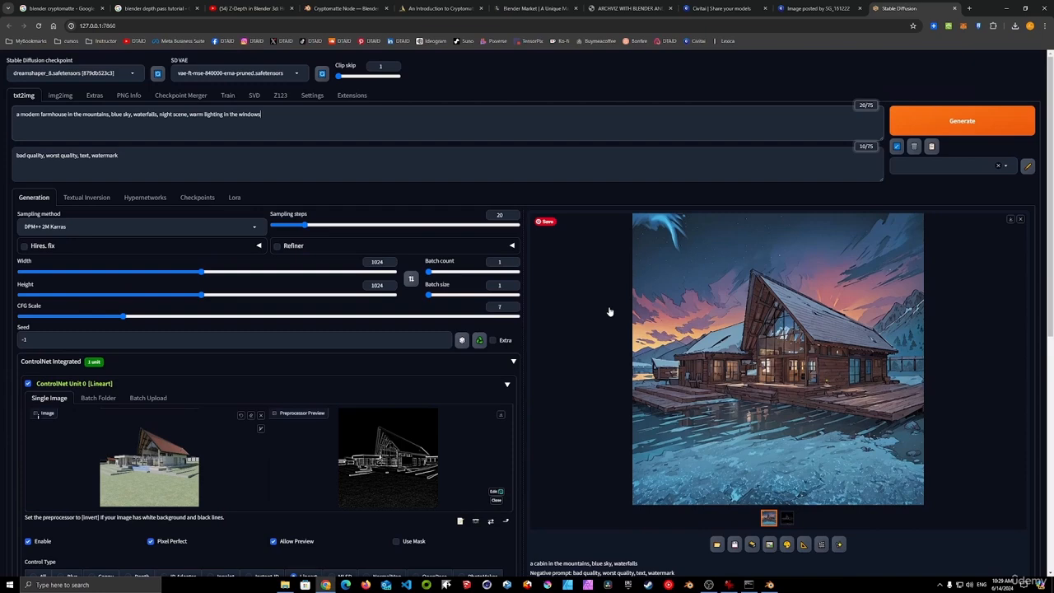
left_click(971, 122)
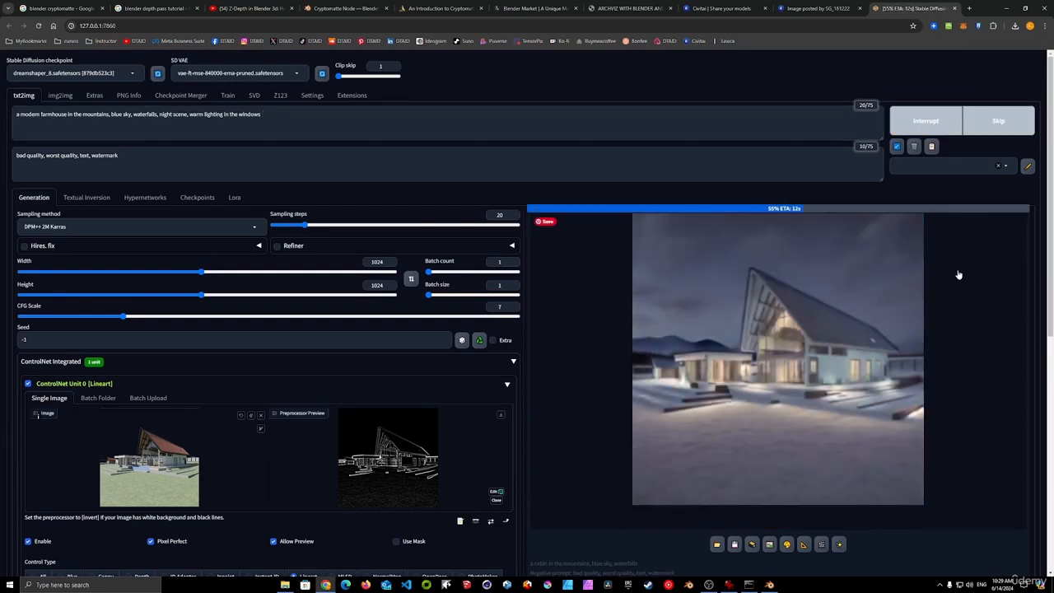
left_click(800, 354)
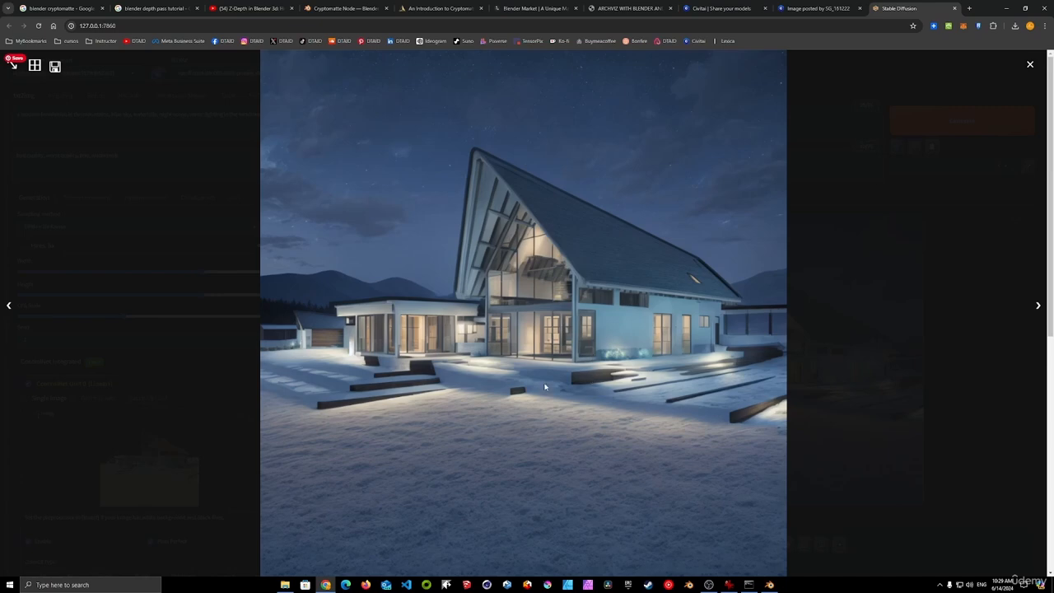
left_click(1030, 64)
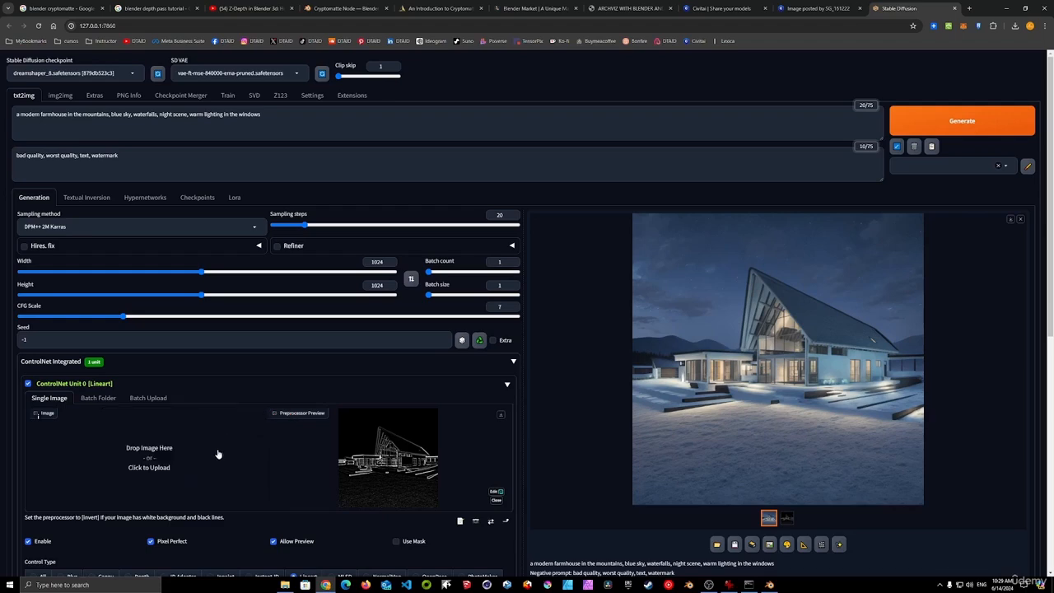
- Load cabin_render as the ControlNet Unit 0 input image and run the Lineart preprocessor on it
left_click(149, 466)
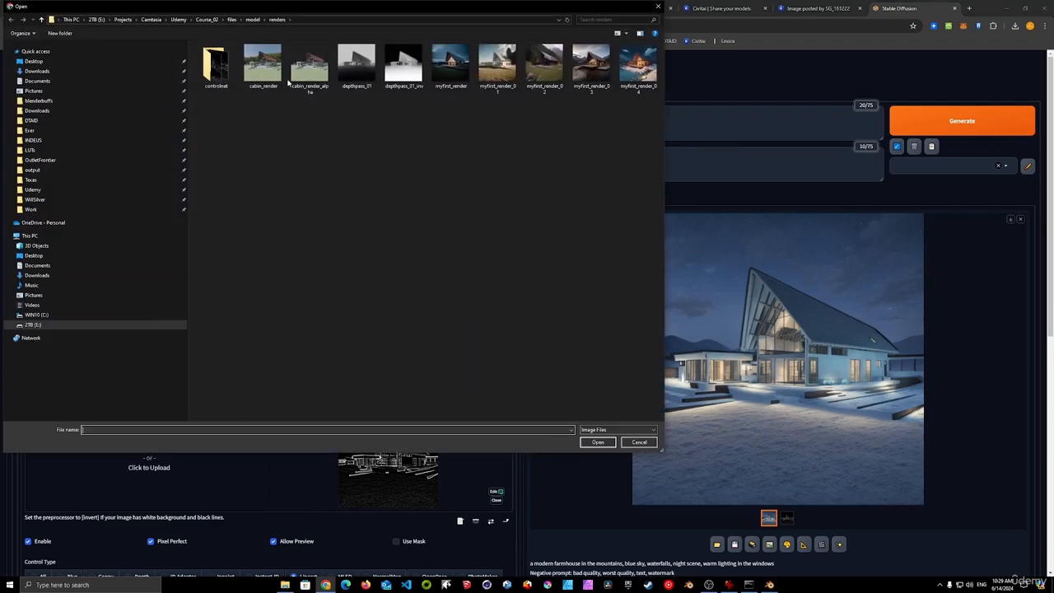
double_click(263, 66)
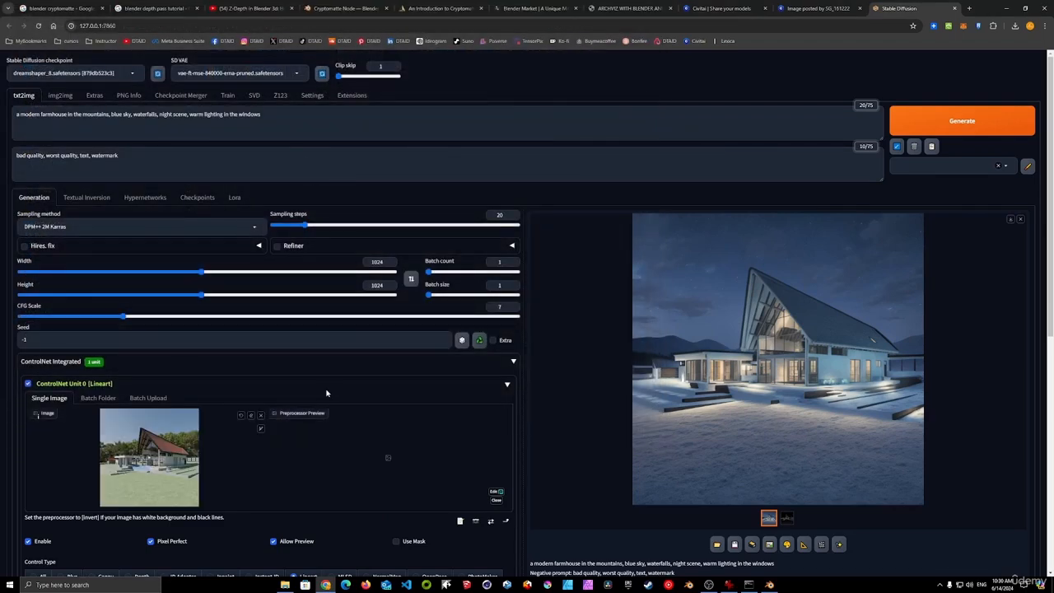
scroll(334, 467, "down", 1)
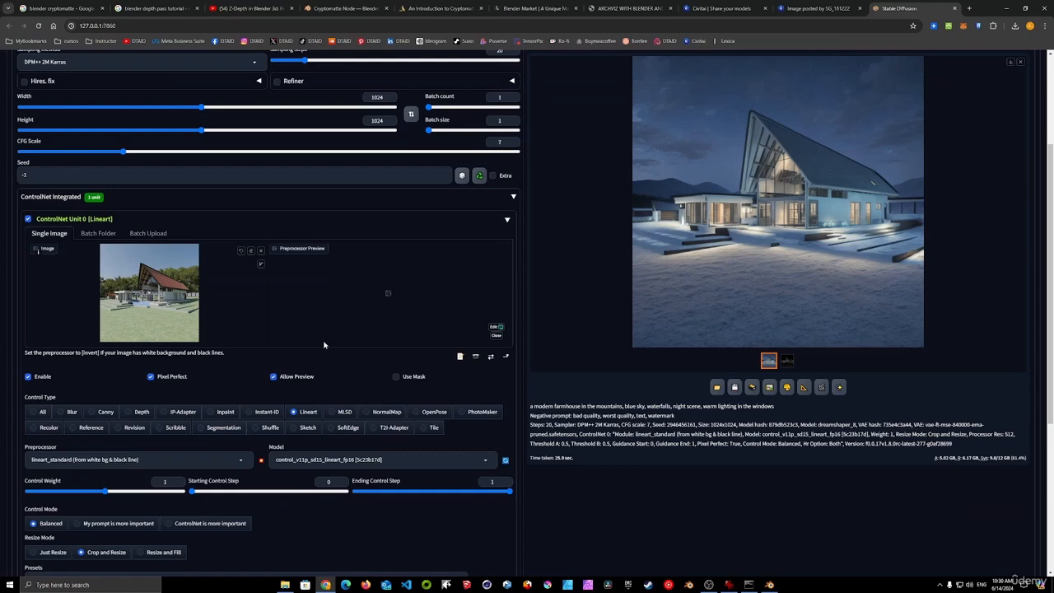
left_click(262, 463)
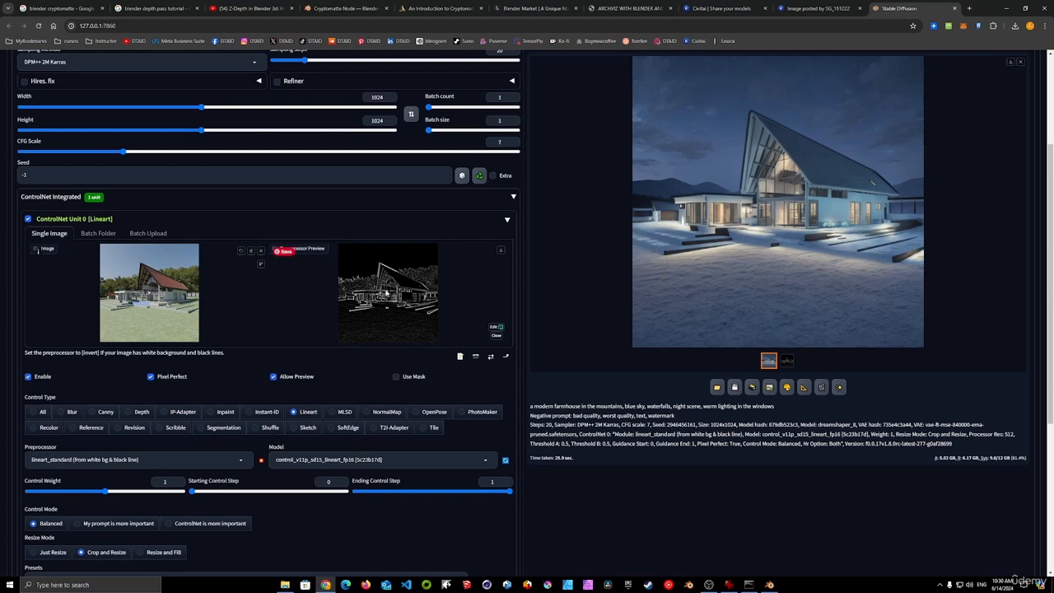
- Open the line art preview of cabin_render in its own browser tab and start saving it as an image
right_click(385, 291)
left_click(420, 300)
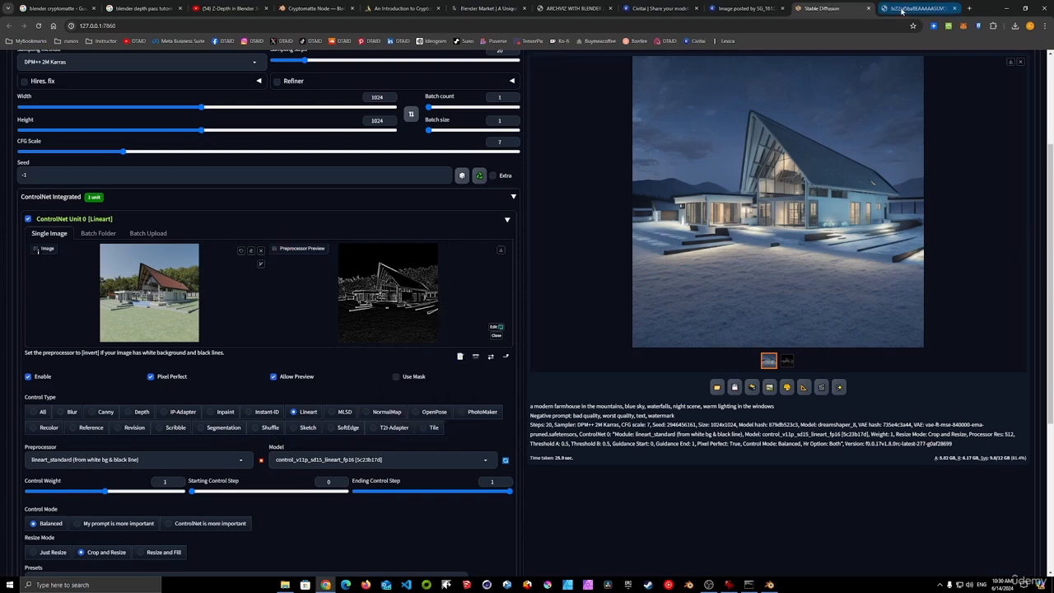
left_click(918, 8)
right_click(544, 258)
left_click(598, 275)
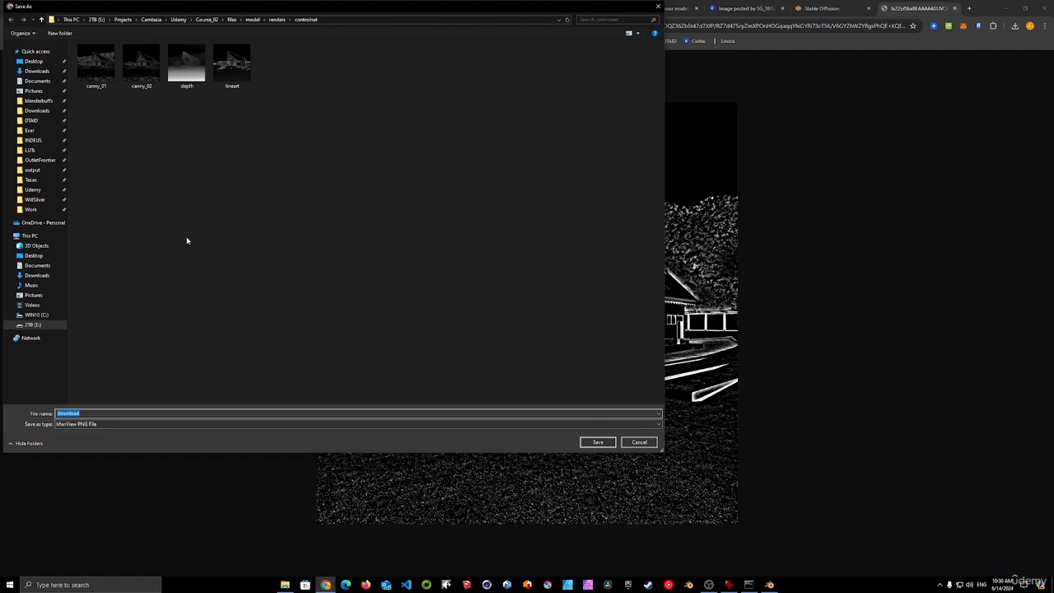
- Rename the existing lineart file as lineart_01, save the line art map as lineart_02 in the controlnet folder, and close its tab
left_click(231, 64)
left_click(85, 413)
type("_02")
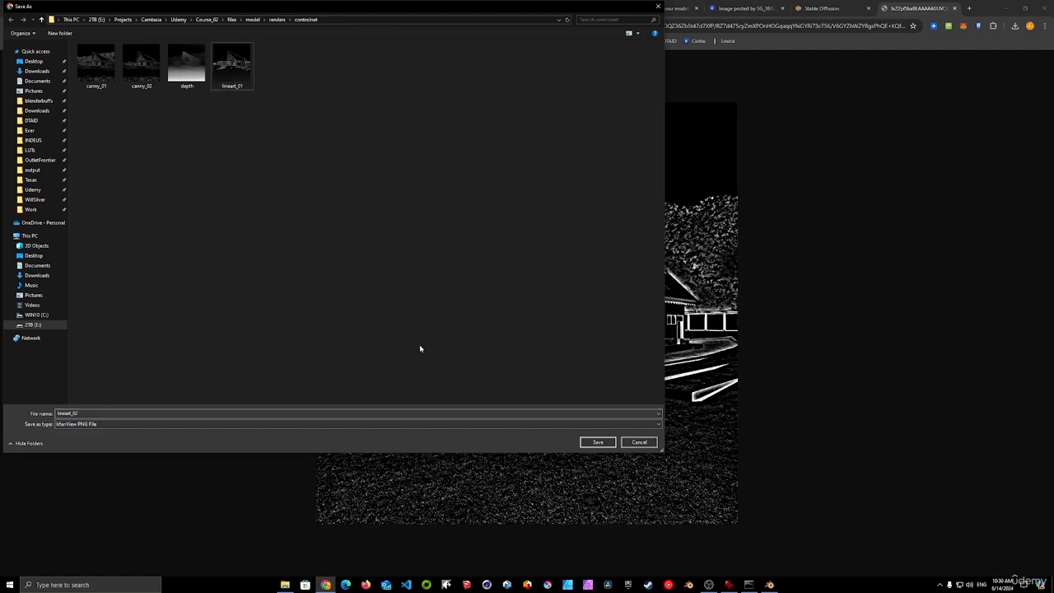
left_click(598, 442)
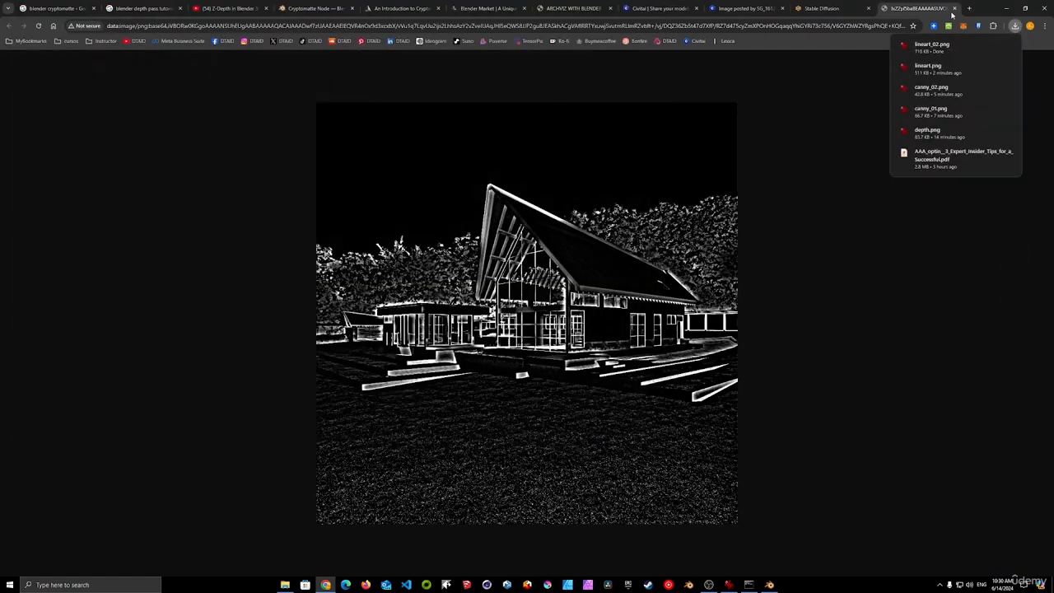
left_click(953, 8)
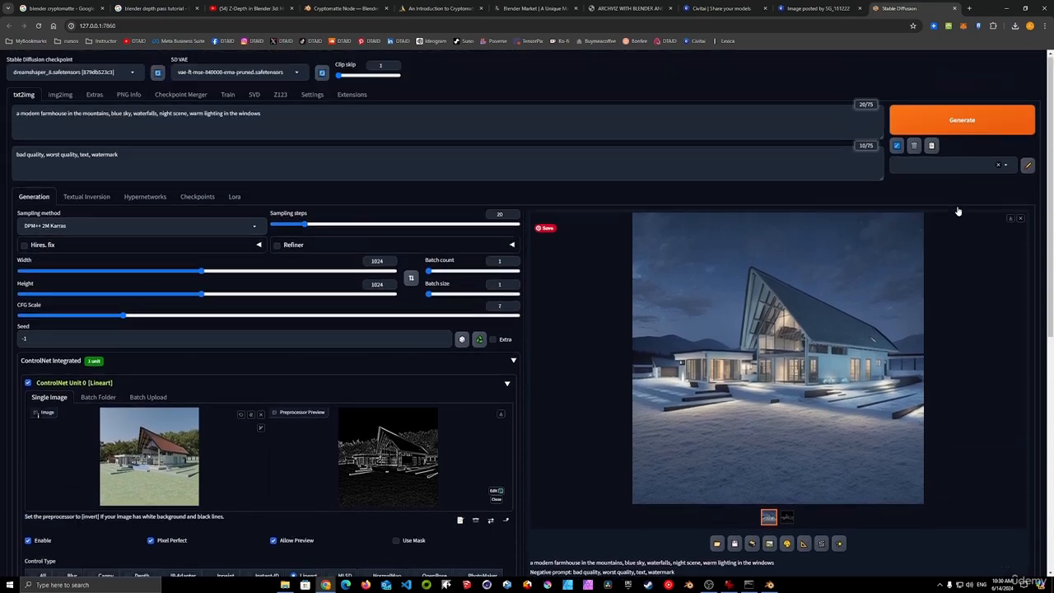
- Generate the farmhouse night scene again from the cabin_render input with Lineart control and view the result enlarged
left_click(961, 119)
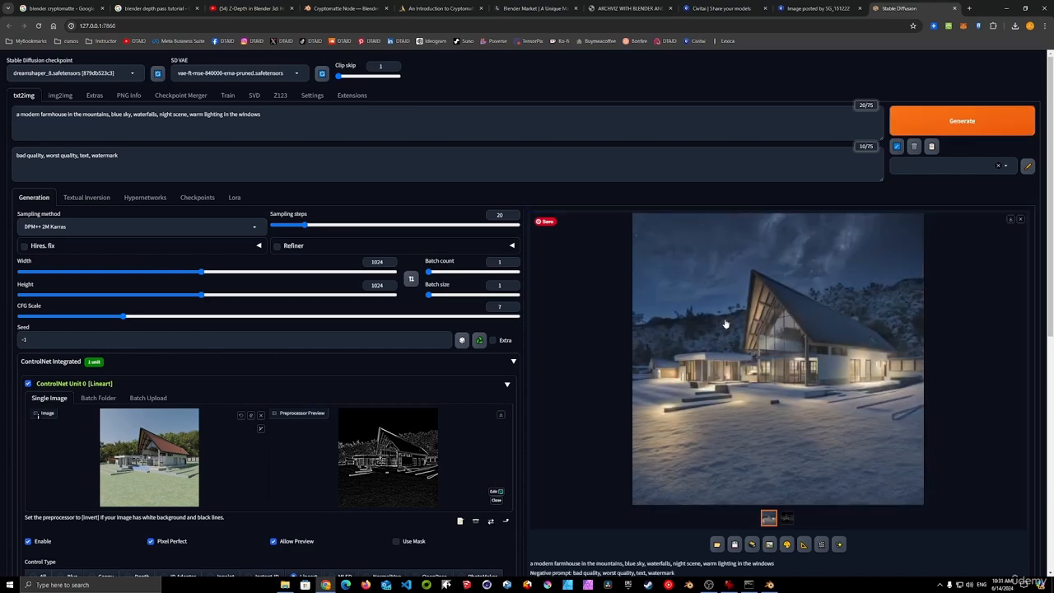
left_click(777, 338)
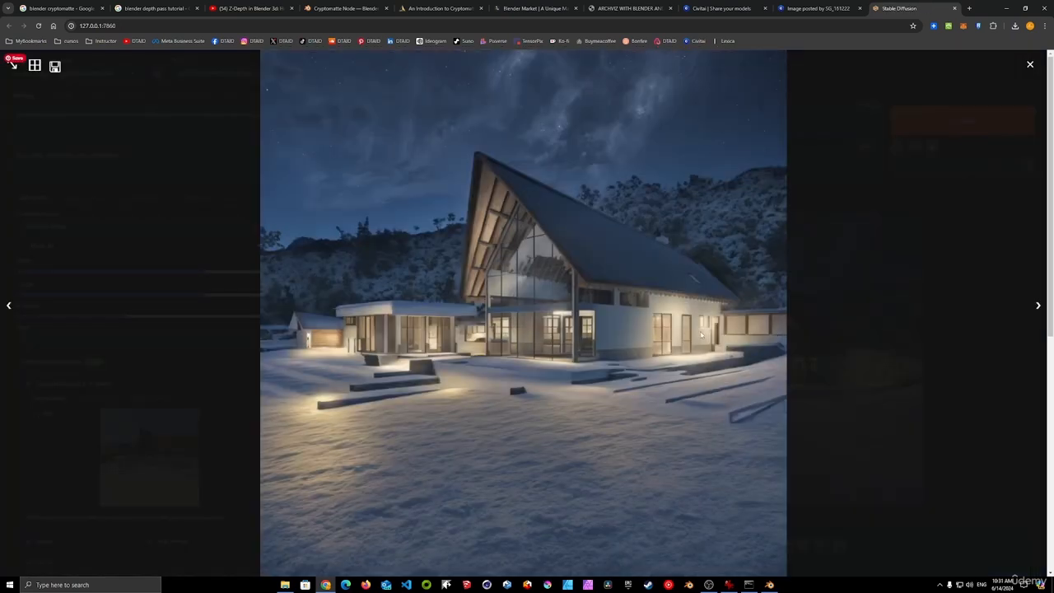
left_click(692, 327)
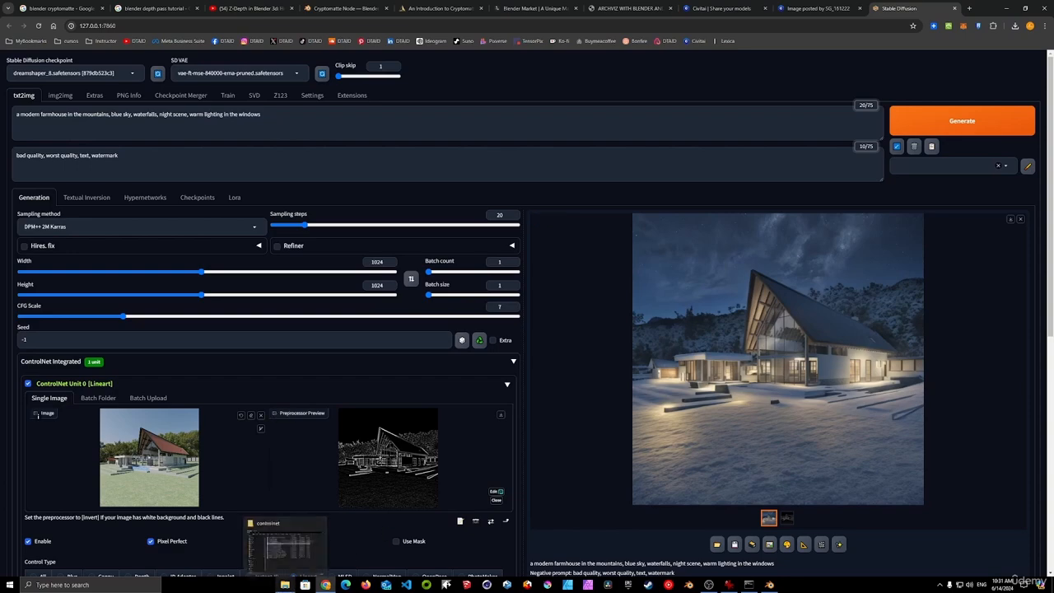
- Browse the cabin images in the 2024-06-14 txt2img output folder to compare results across checkpoints, then put the viewer and folder away
left_click(285, 544)
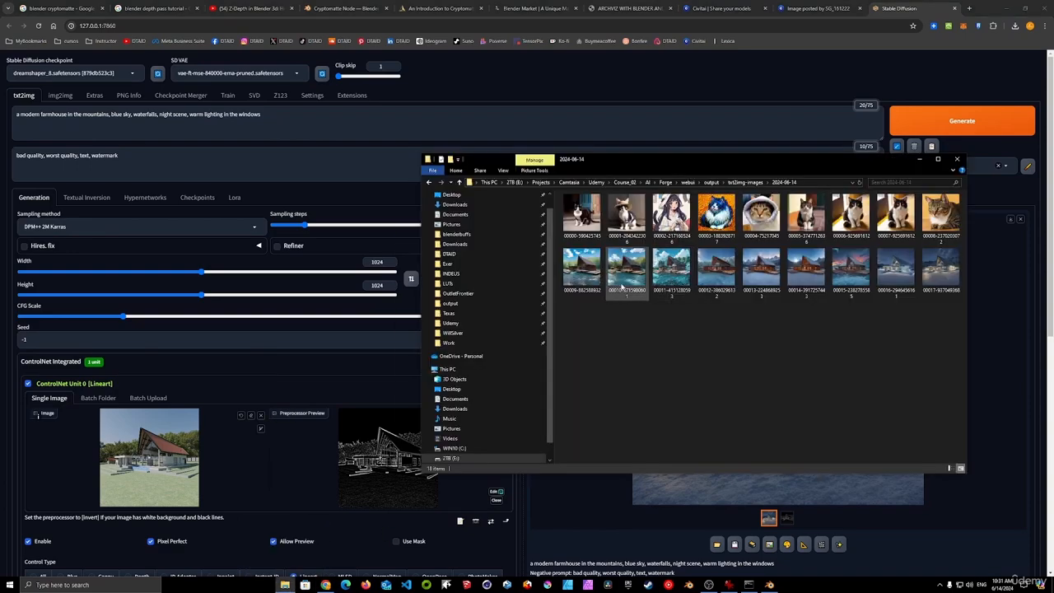
double_click(581, 268)
key("Right")
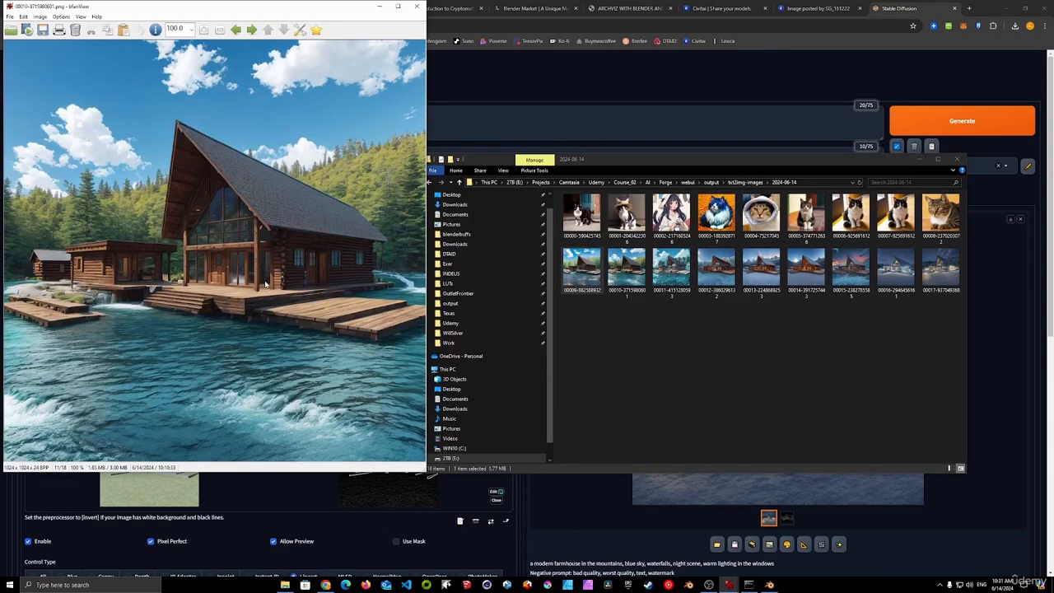
key("Right")
key("Right")
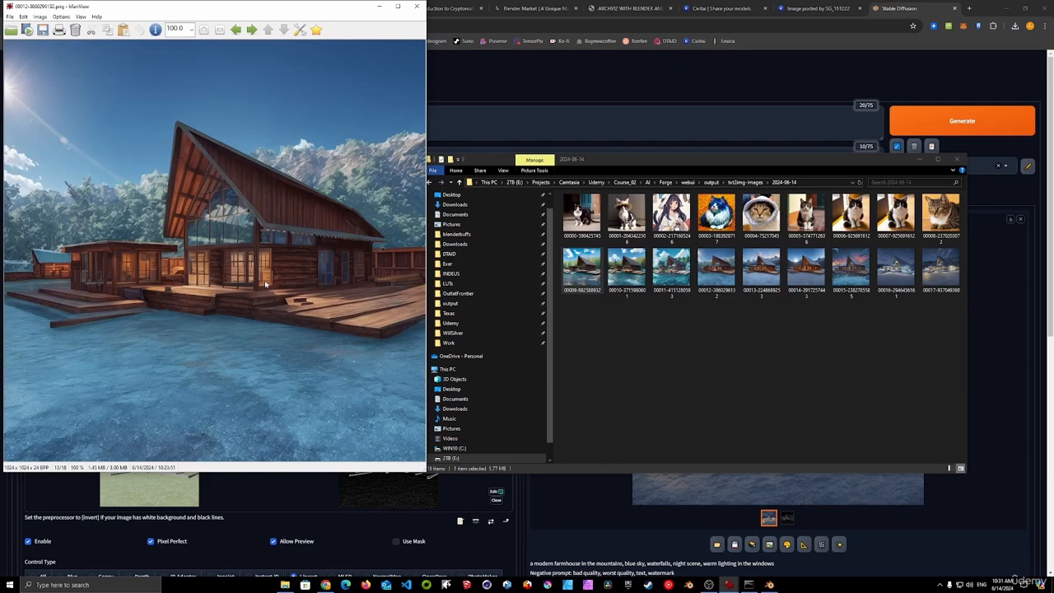
key("Right")
key("Right")
key("Right")
key("Right")
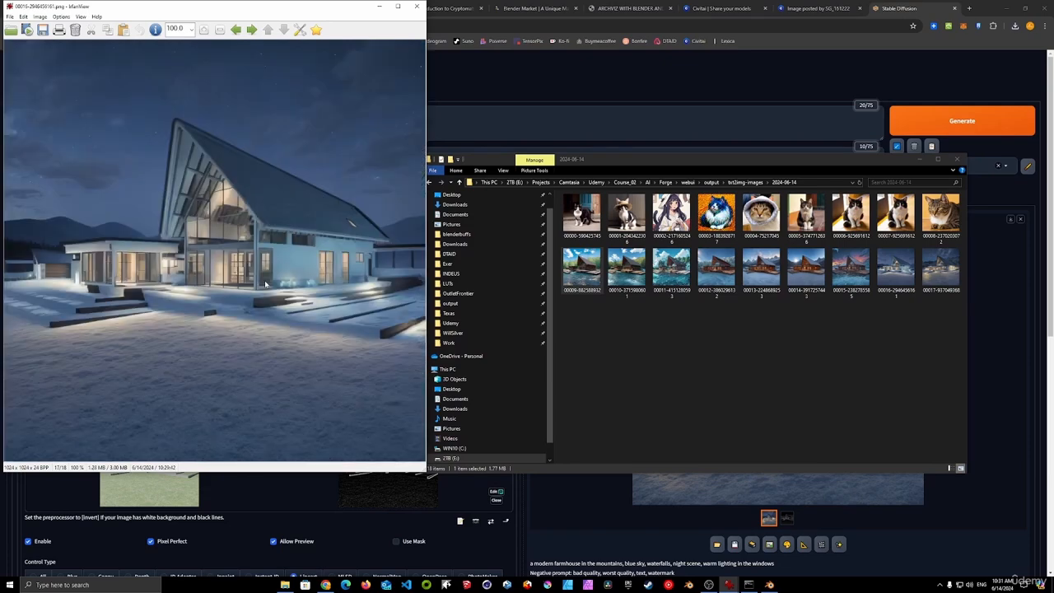
key("Right")
key("Left")
key("Left")
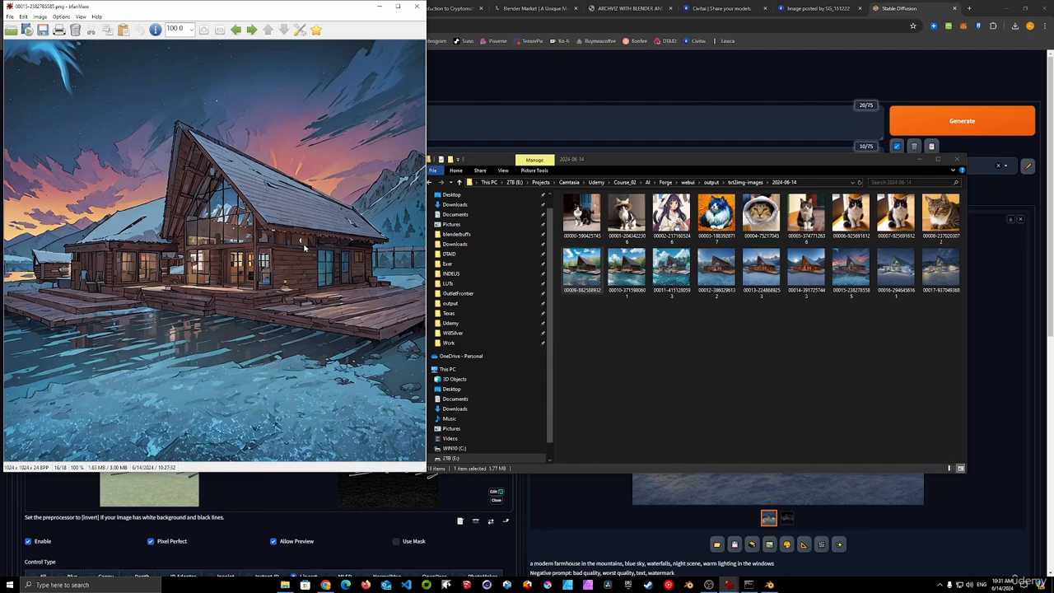
key("Left")
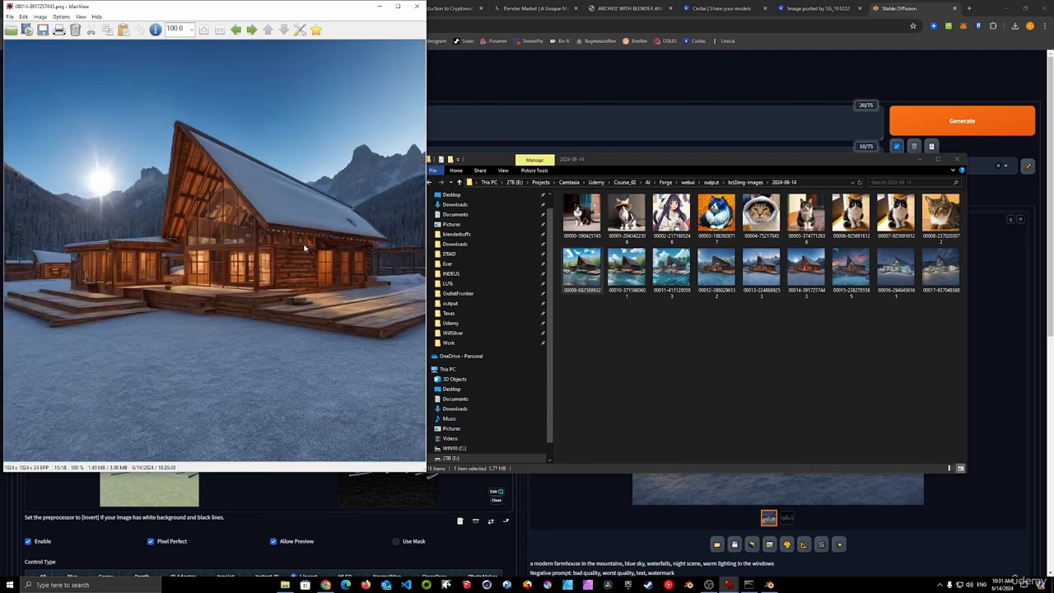
key("Left")
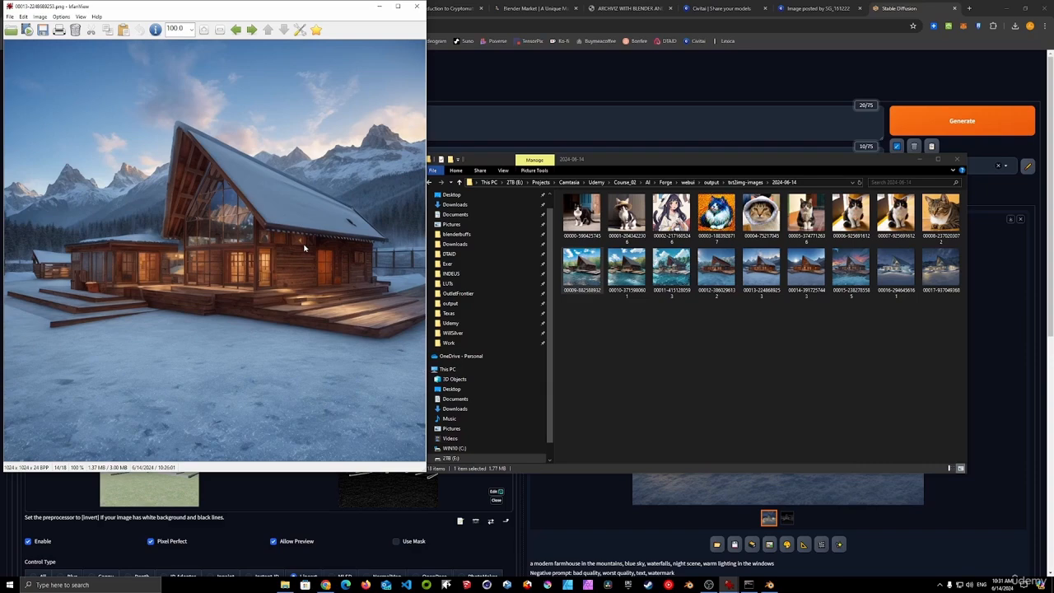
left_click(417, 6)
left_click(920, 160)
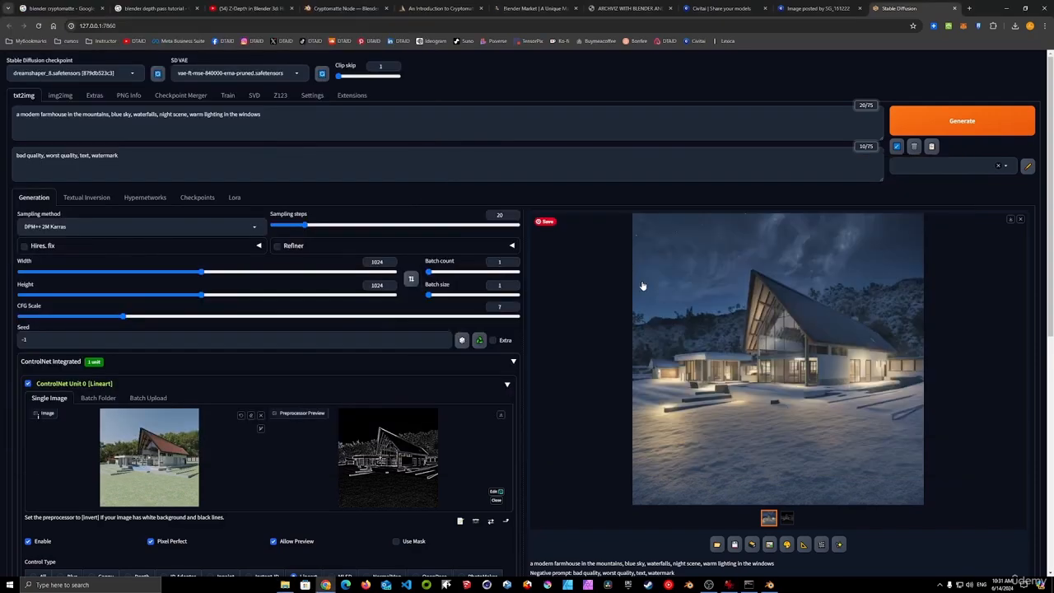
- Switch the checkpoint to realisticVisionV51_v51VAE, generate the farmhouse night scene, and view the result enlarged
left_click(132, 74)
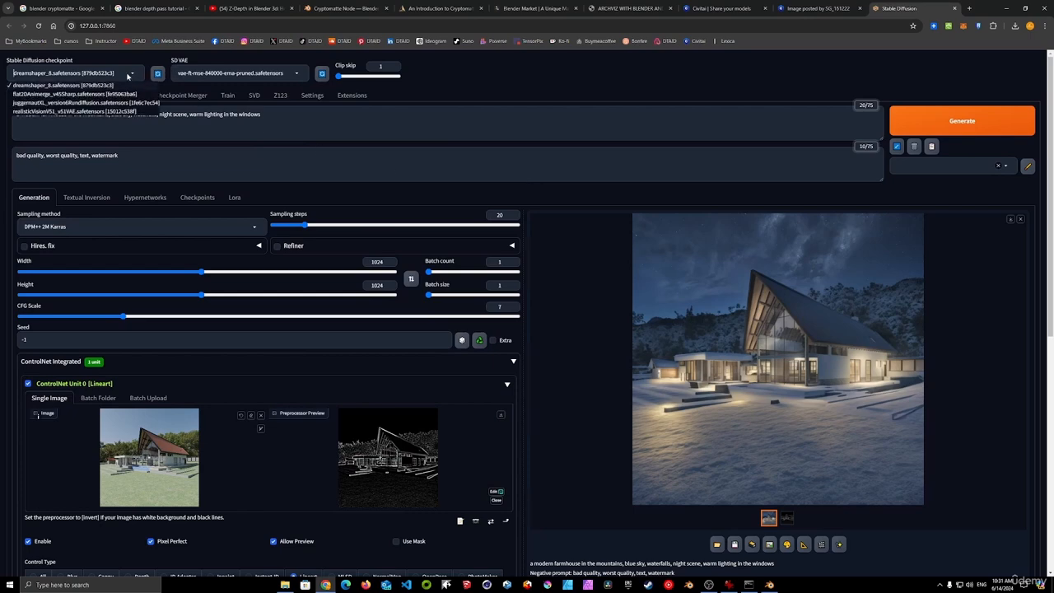
left_click(35, 112)
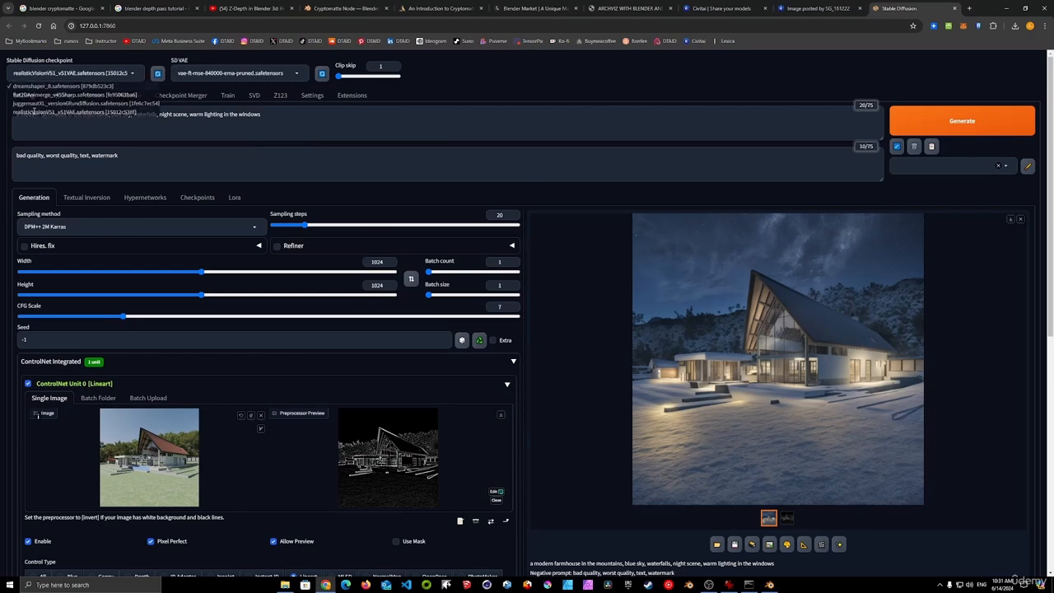
left_click(961, 121)
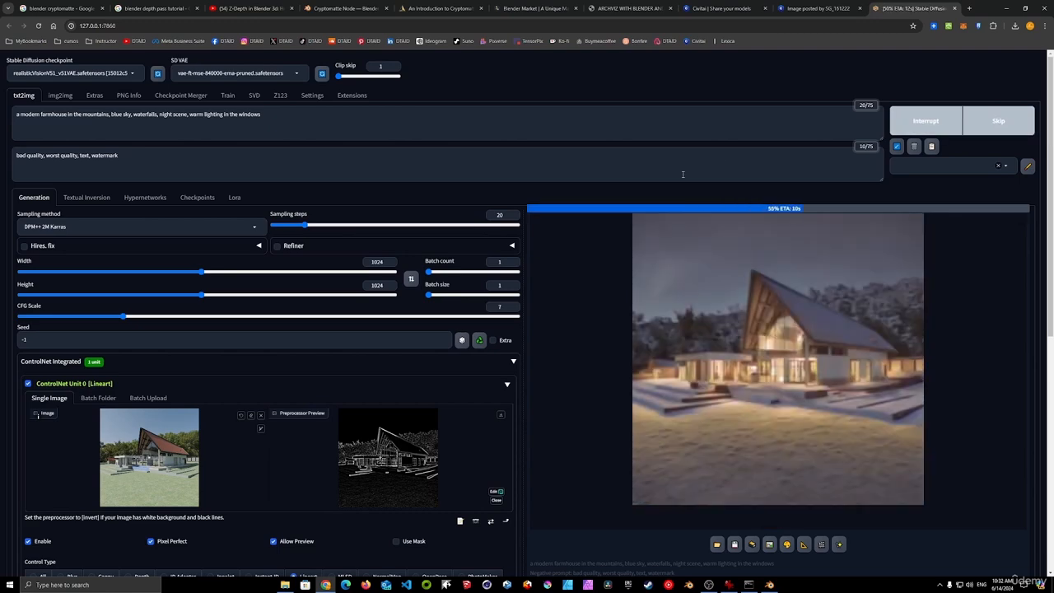
left_click(776, 309)
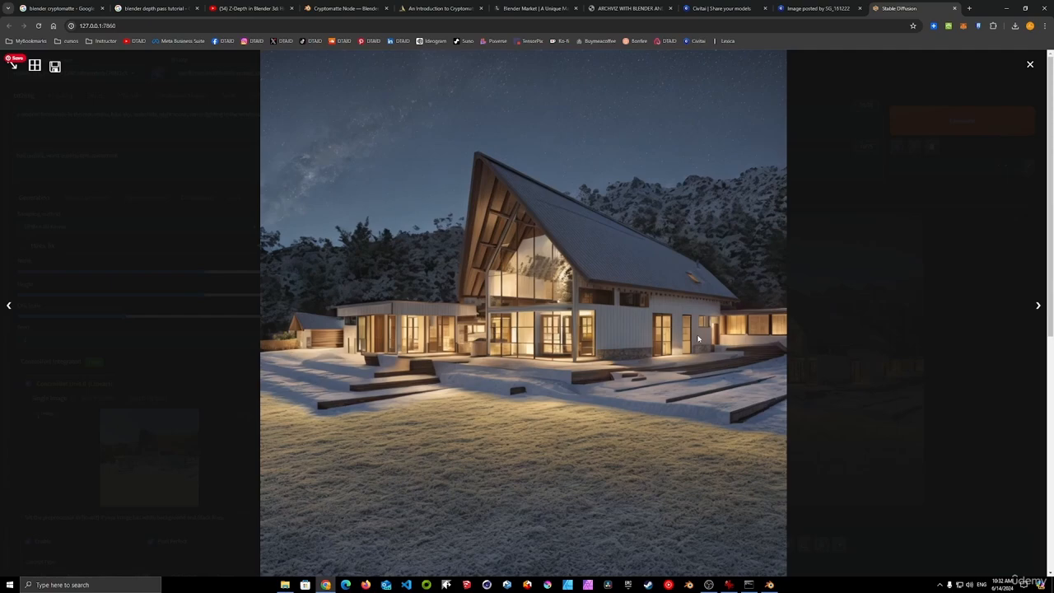
left_click(720, 301)
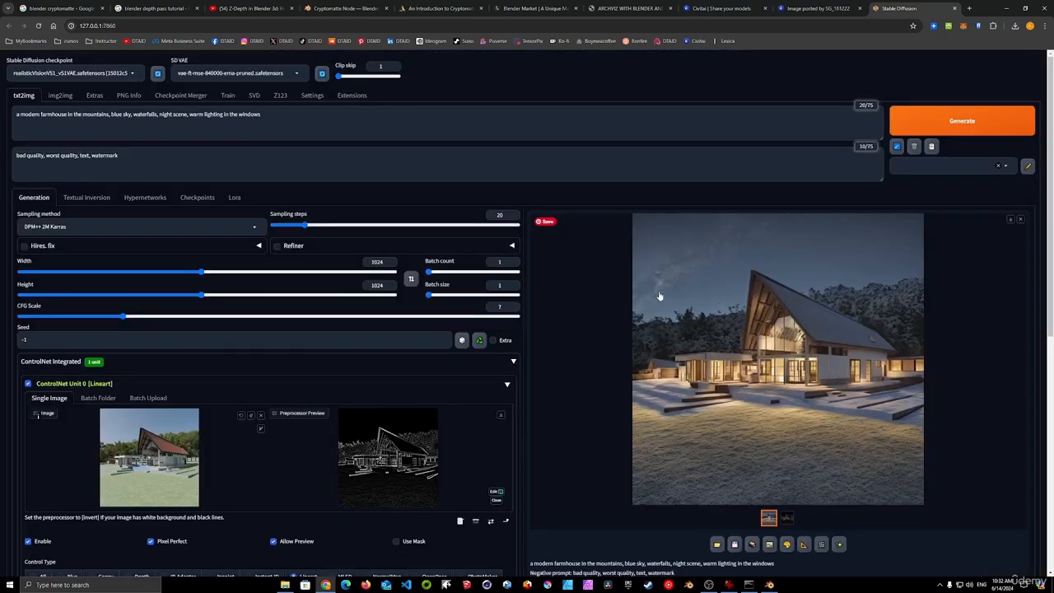
- Look up the MLSD definition in the ARCHVIZ WITH BLENDER AND STABLE DIFFUSION PDF
scroll(589, 354, "down", 2)
scroll(589, 354, "up", 2)
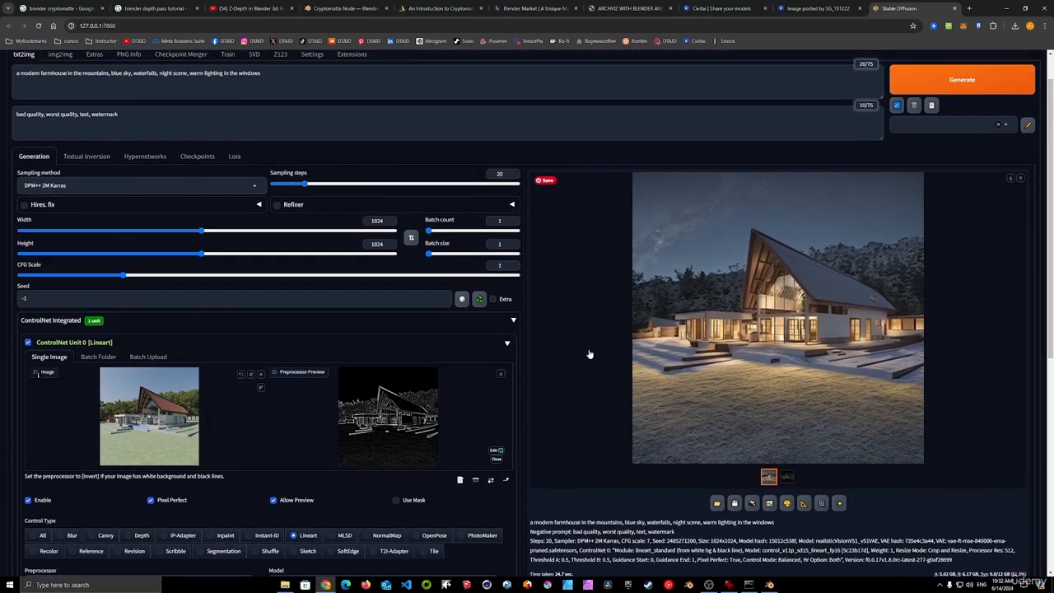
scroll(561, 376, "down", 2)
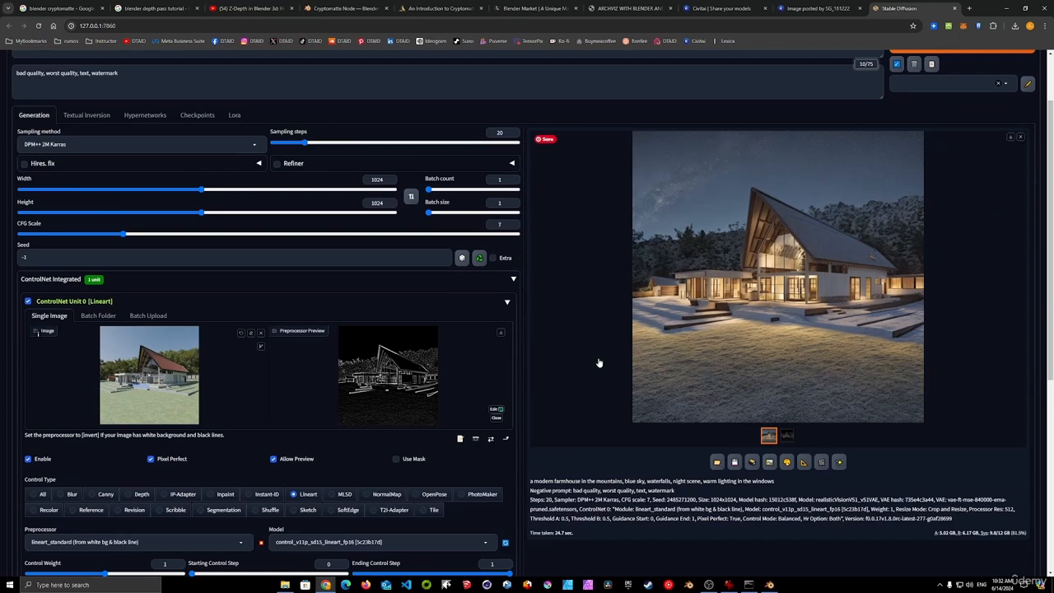
left_click(728, 585)
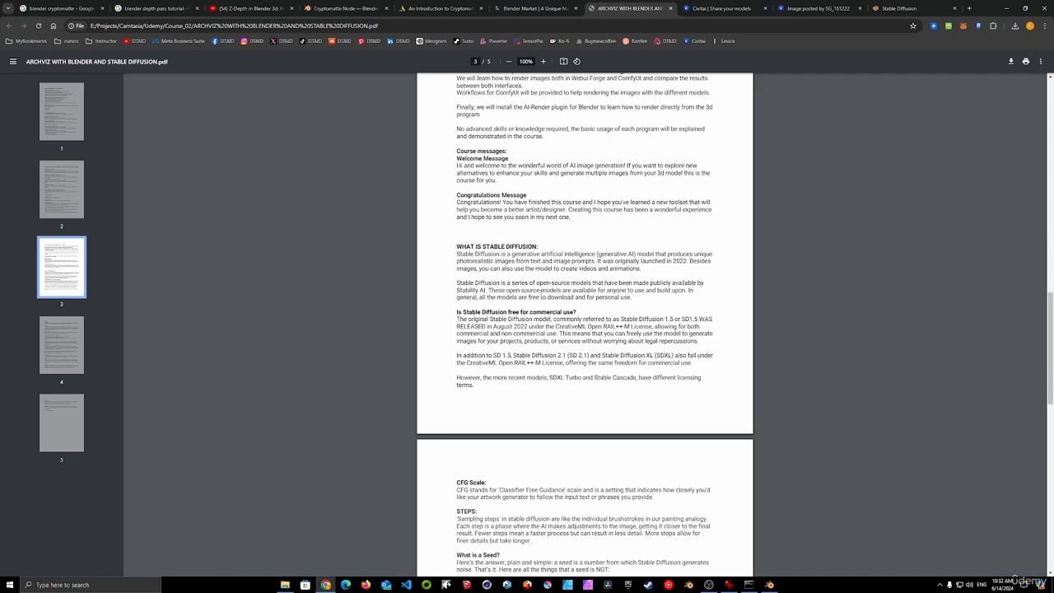
scroll(541, 293, "down", 4)
scroll(541, 294, "up", 3, "ctrl")
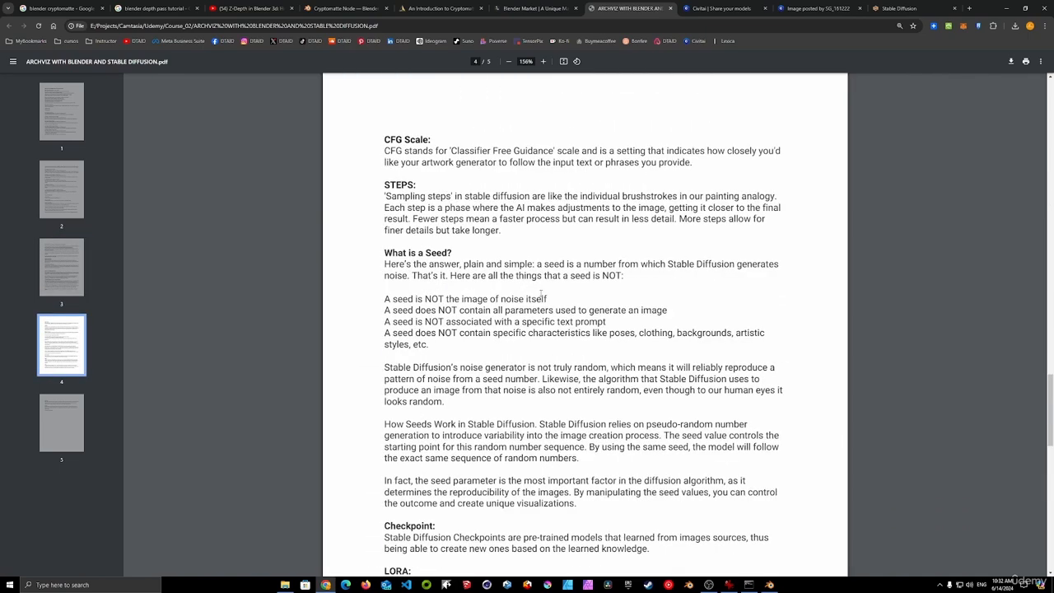
scroll(541, 294, "down", 5)
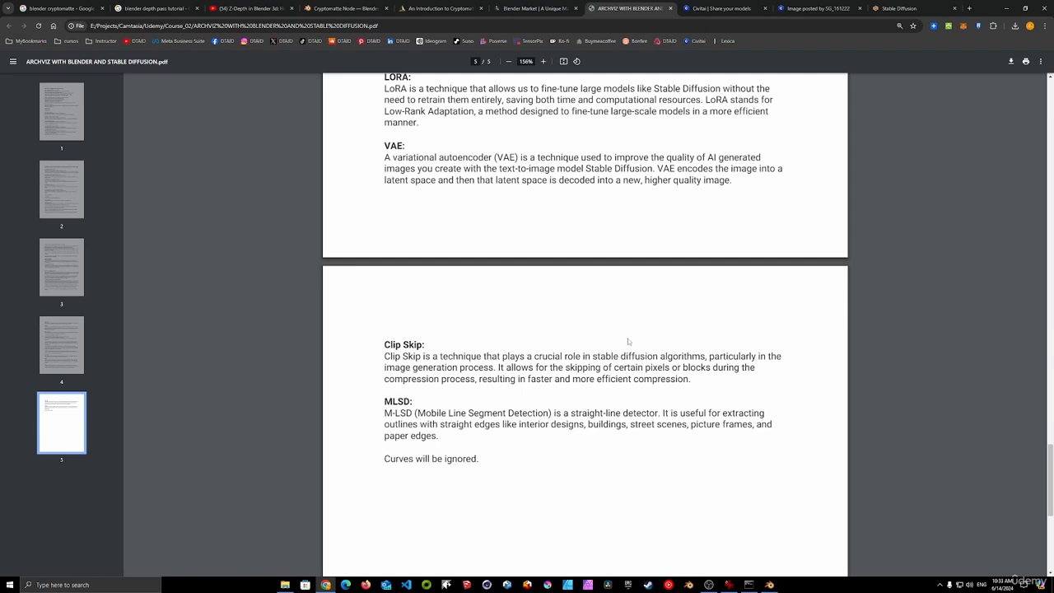
- Return to the Stable Diffusion page and replace the ControlNet Unit 0 input image with cabin_render_alpha
left_click(896, 10)
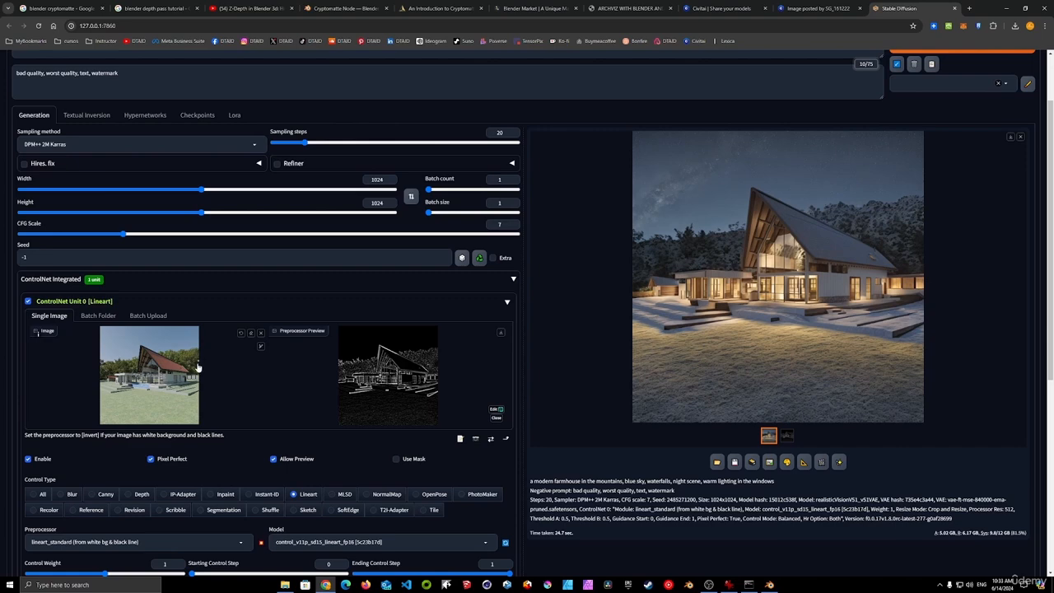
left_click(260, 334)
left_click(153, 385)
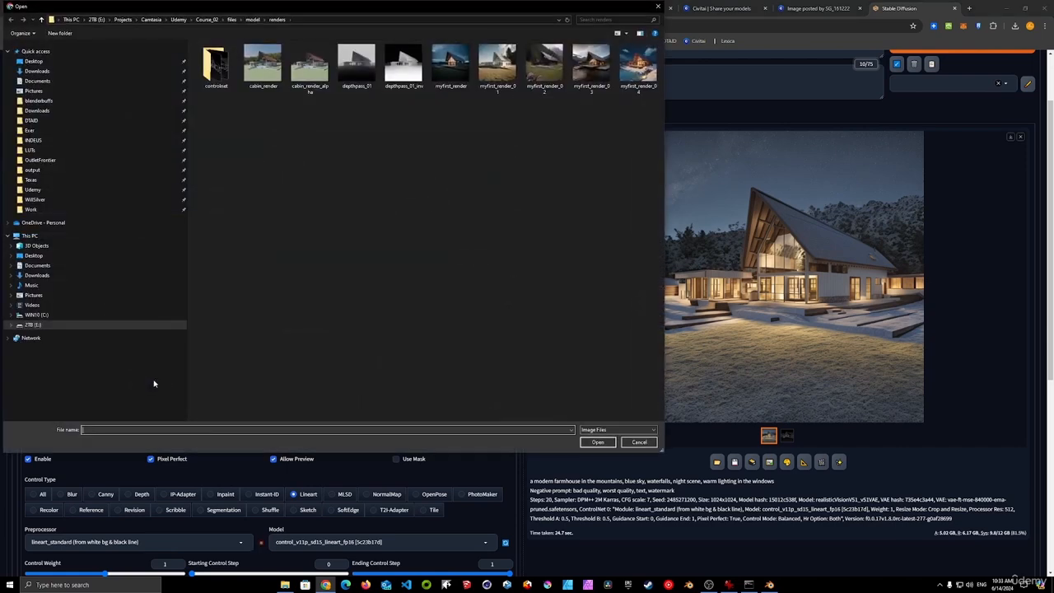
double_click(309, 65)
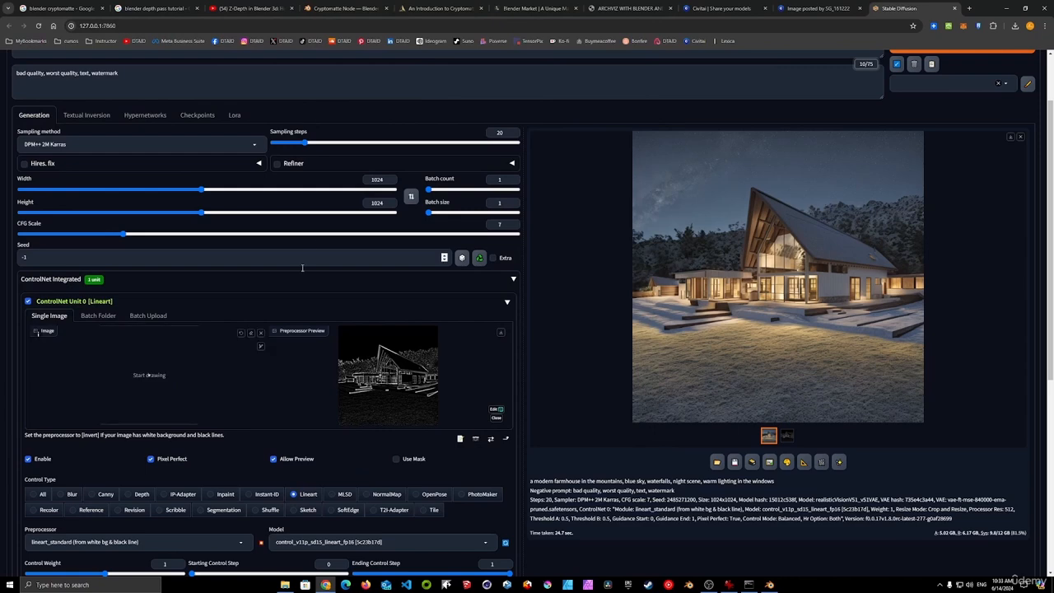
- Set the ControlNet control type to MLSD and run the mlsd preprocessor on the cabin_render_alpha image
scroll(294, 353, "down", 1)
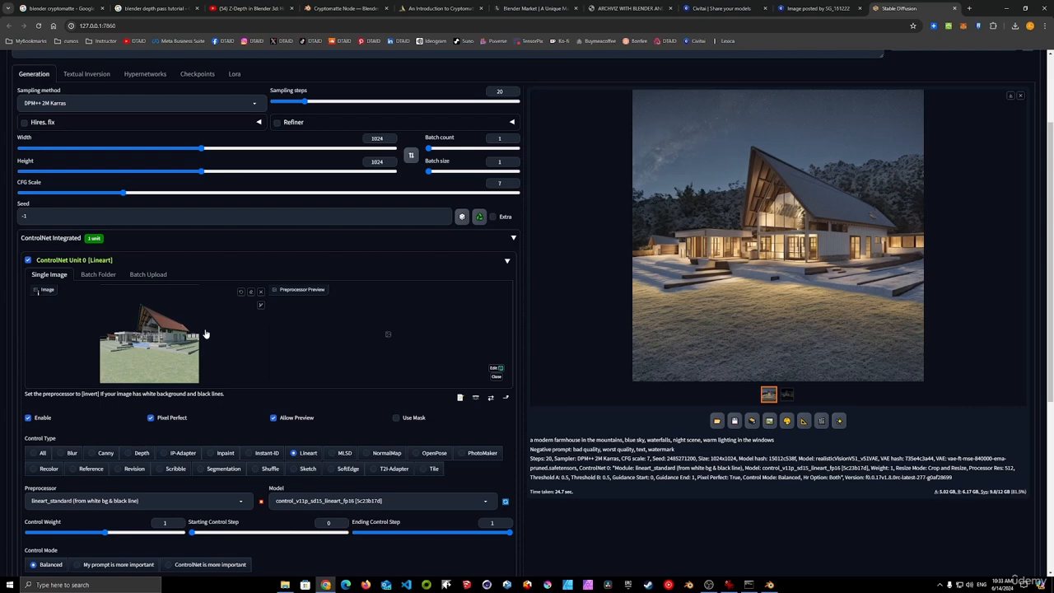
left_click(332, 453)
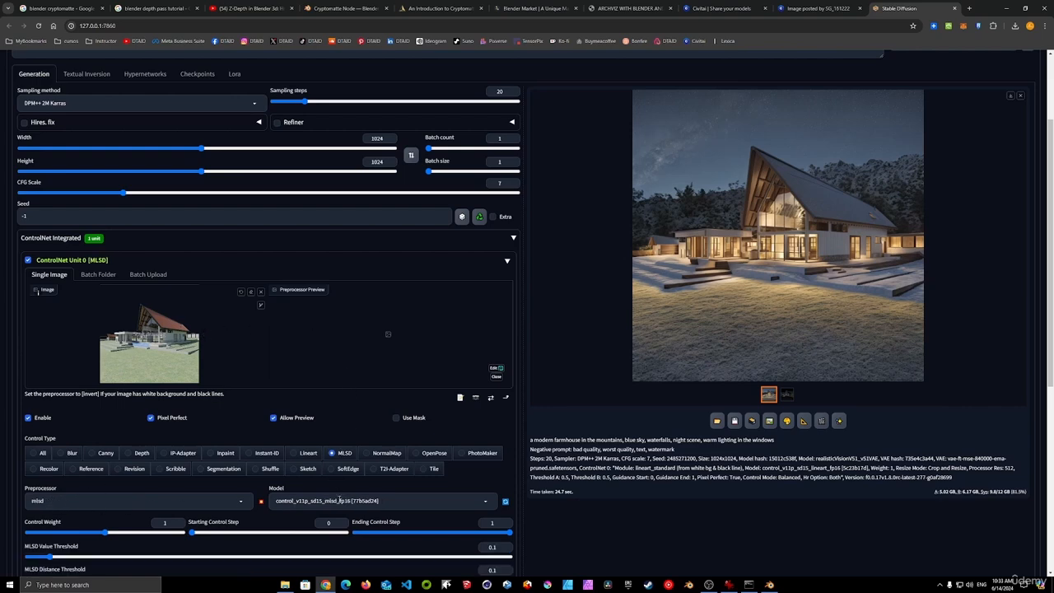
scroll(345, 418, "down", 1)
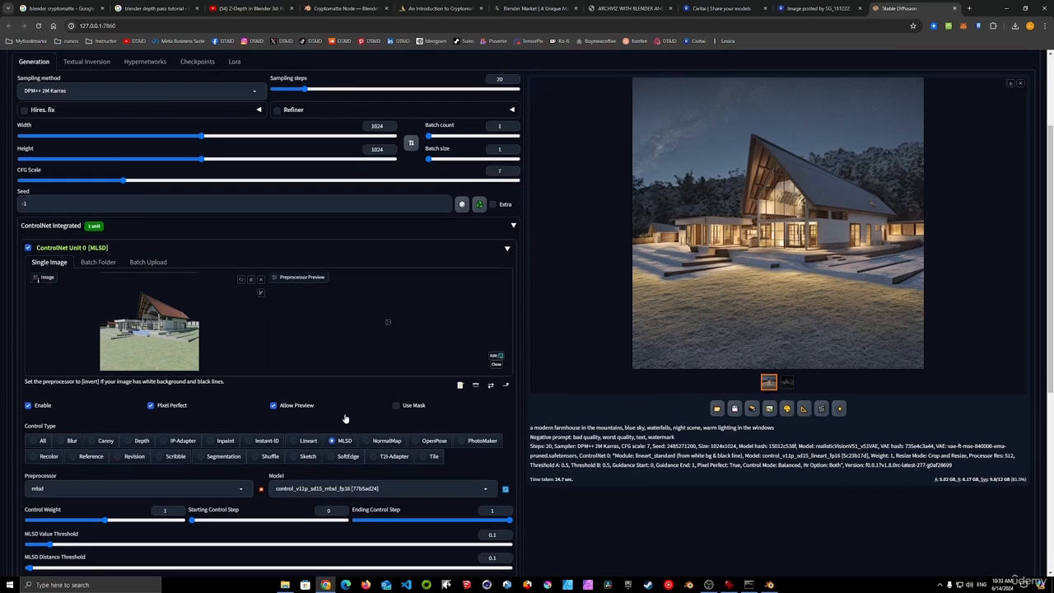
scroll(346, 419, "down", 1)
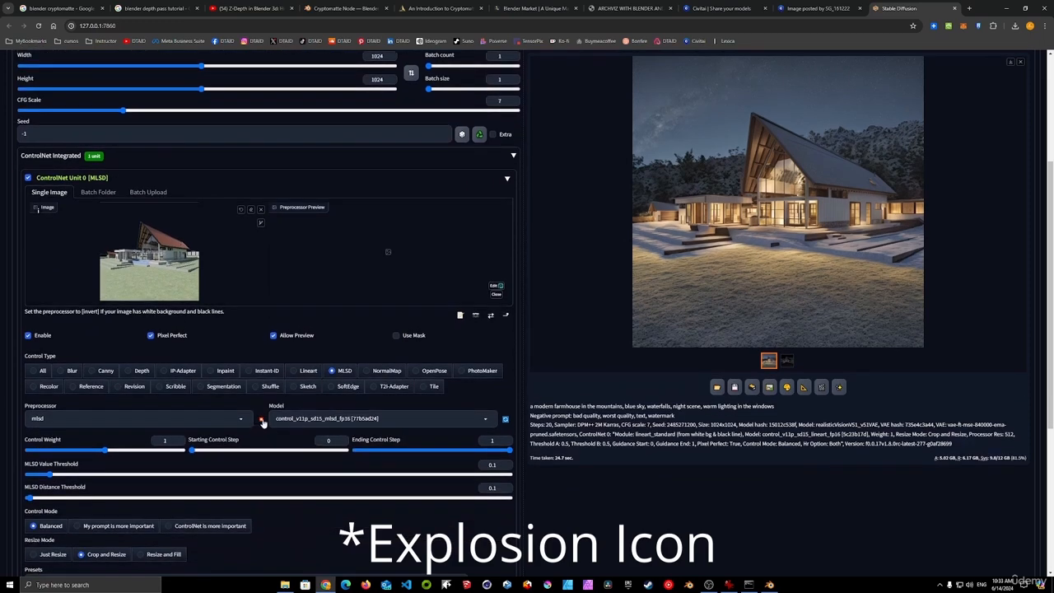
left_click(262, 422)
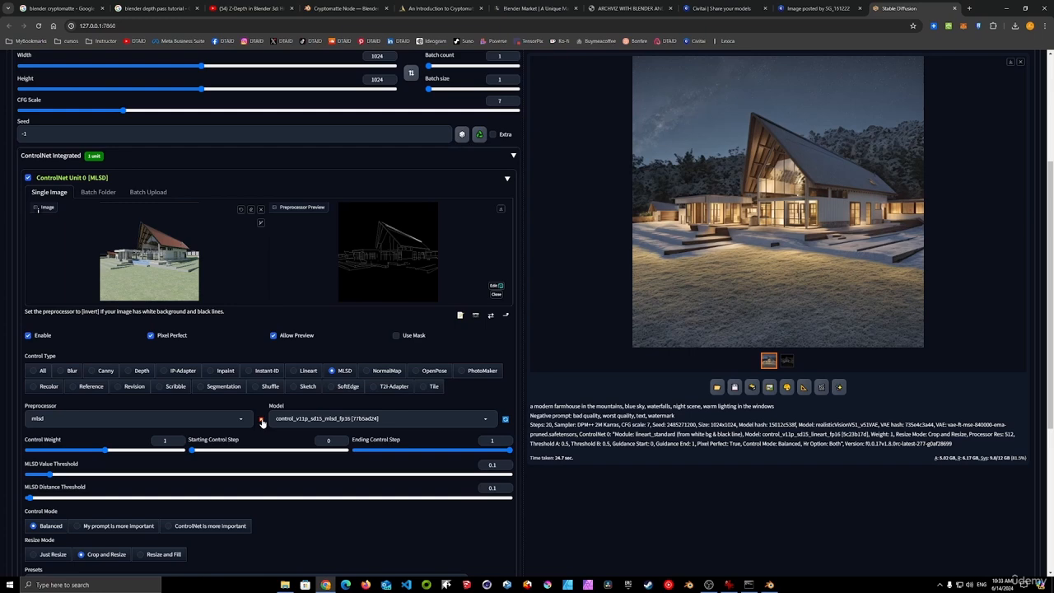
- Open the MLSD preprocessor preview at full size, save it as MLSD in the controlnet folder, and close the image
right_click(388, 237)
left_click(445, 245)
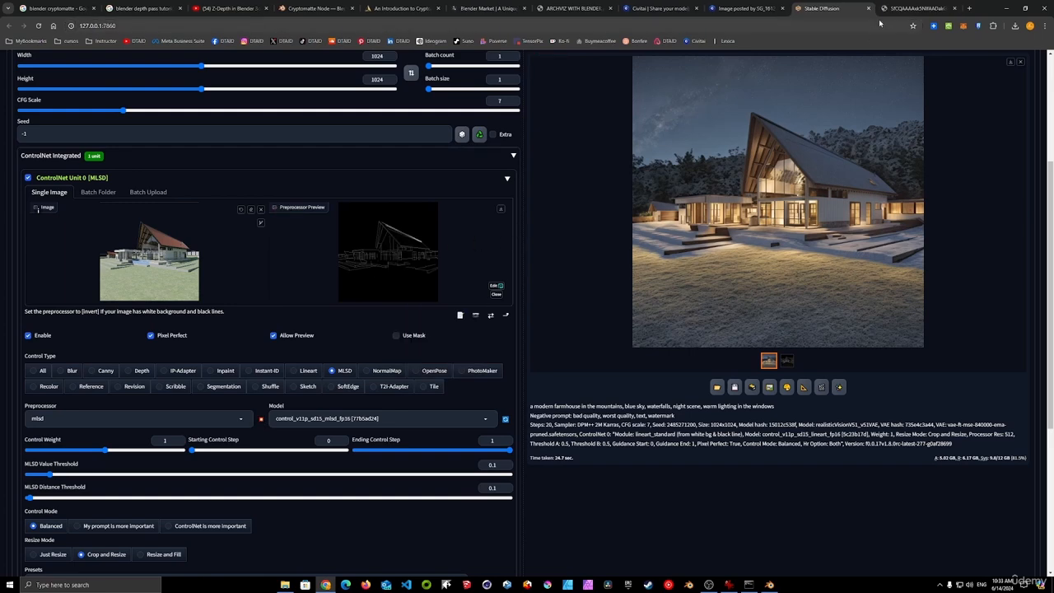
left_click(910, 8)
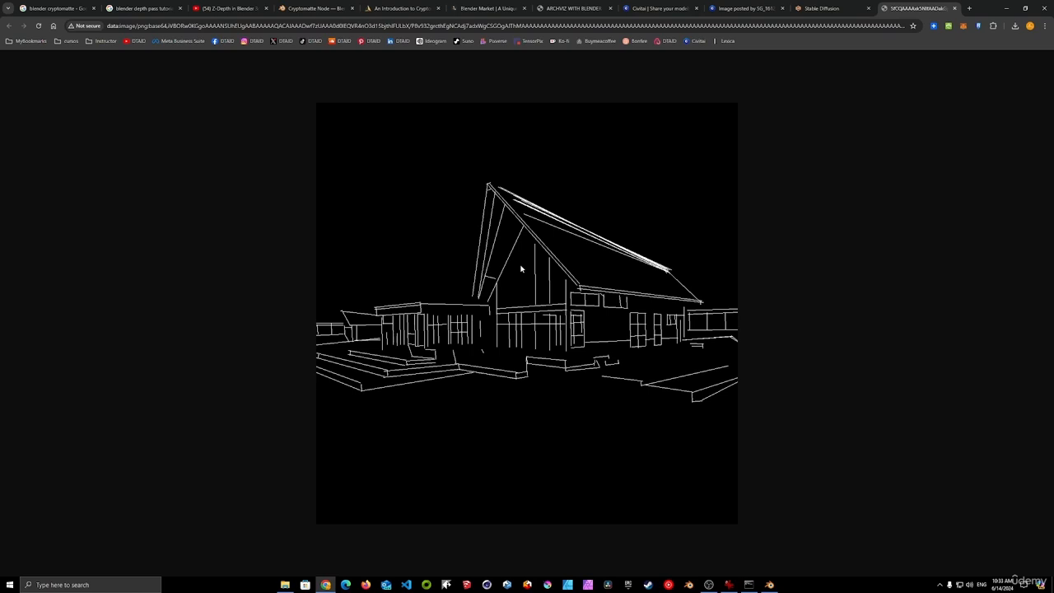
right_click(546, 263)
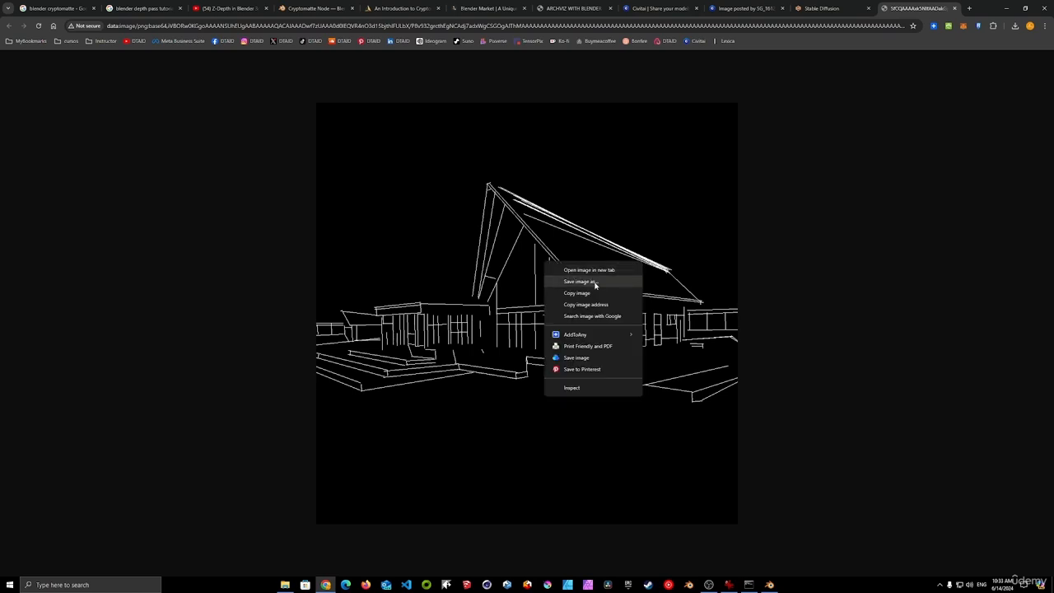
left_click(593, 282)
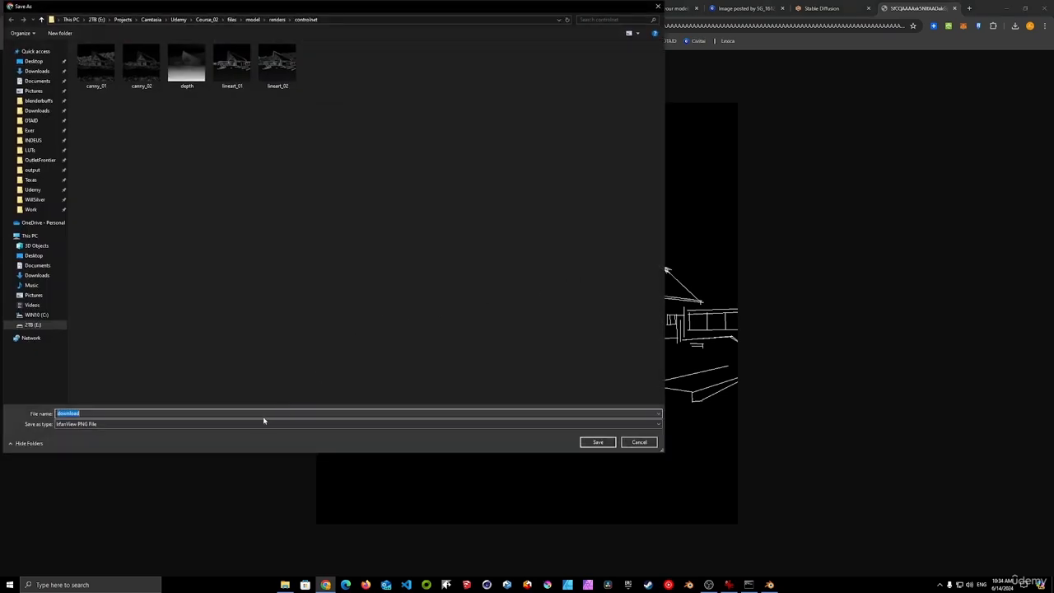
type("MLSD")
left_click(598, 442)
left_click(954, 8)
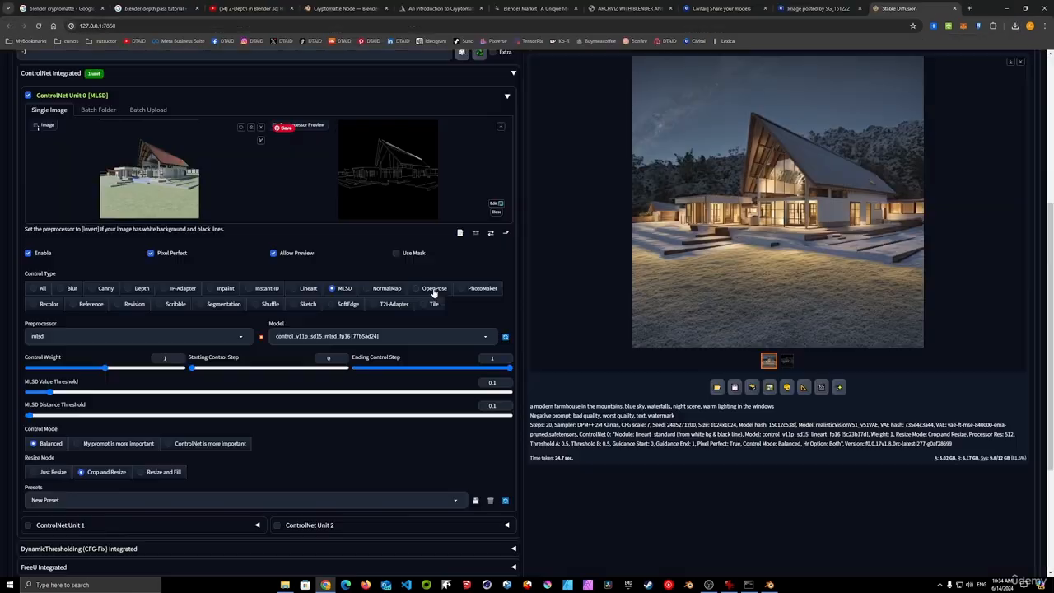
- Generate the farmhouse night scene with the MLSD control using the current checkpoint, and view the result enlarged
scroll(460, 305, "up", 2)
scroll(461, 305, "up", 3)
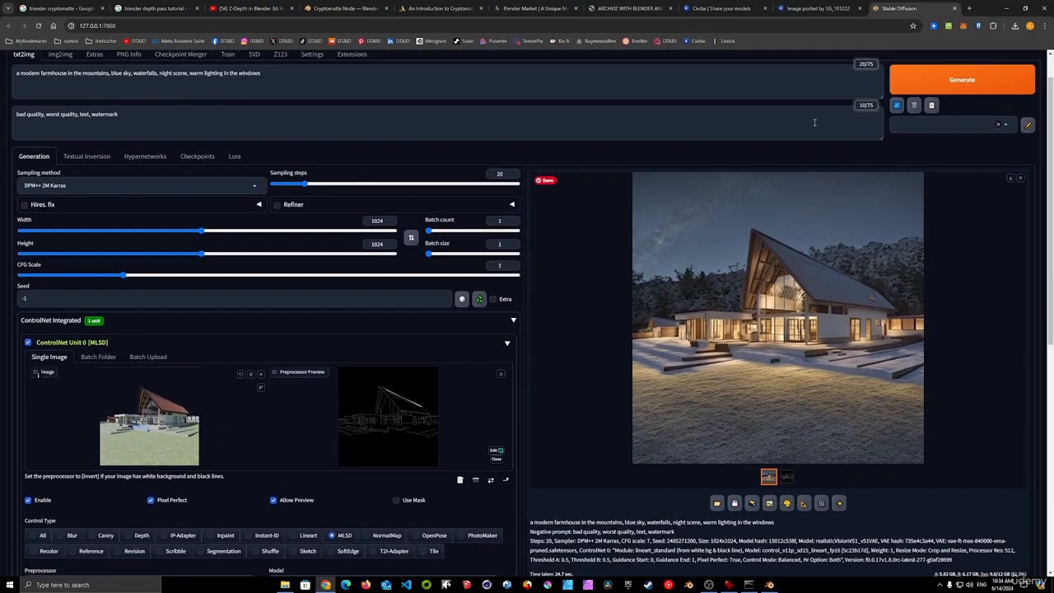
left_click(968, 80)
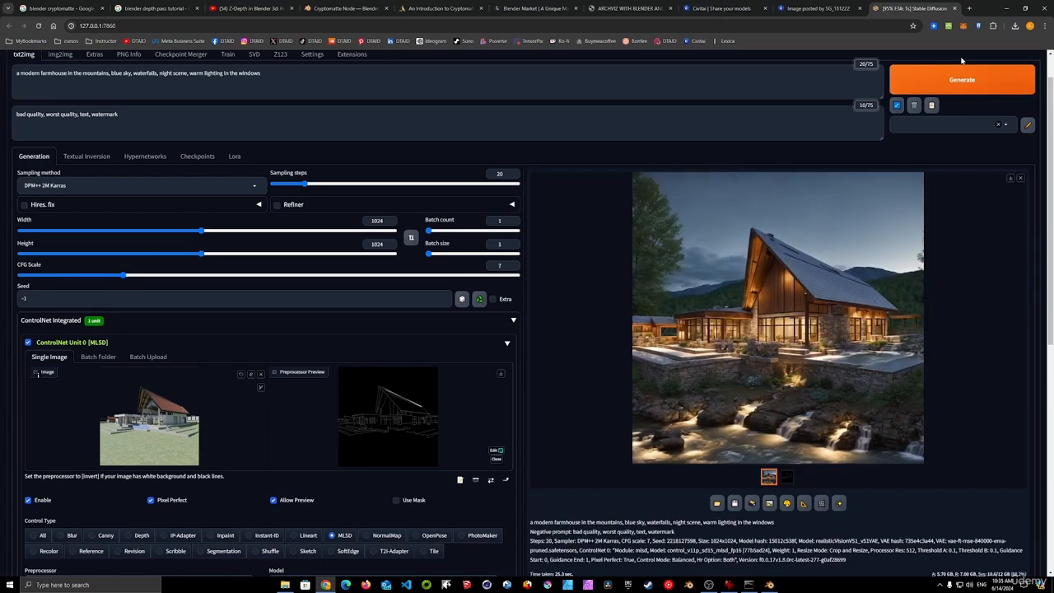
left_click(750, 309)
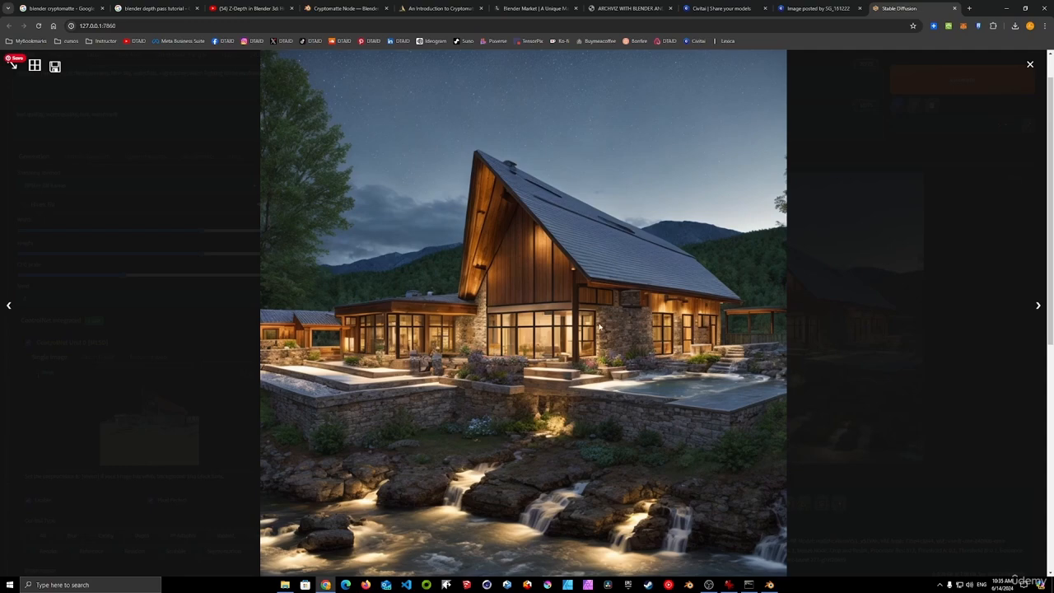
left_click(575, 295)
- Switch the checkpoint to dreamshaper_8, generate the farmhouse scene again, and view the result enlarged
scroll(320, 315, "up", 1)
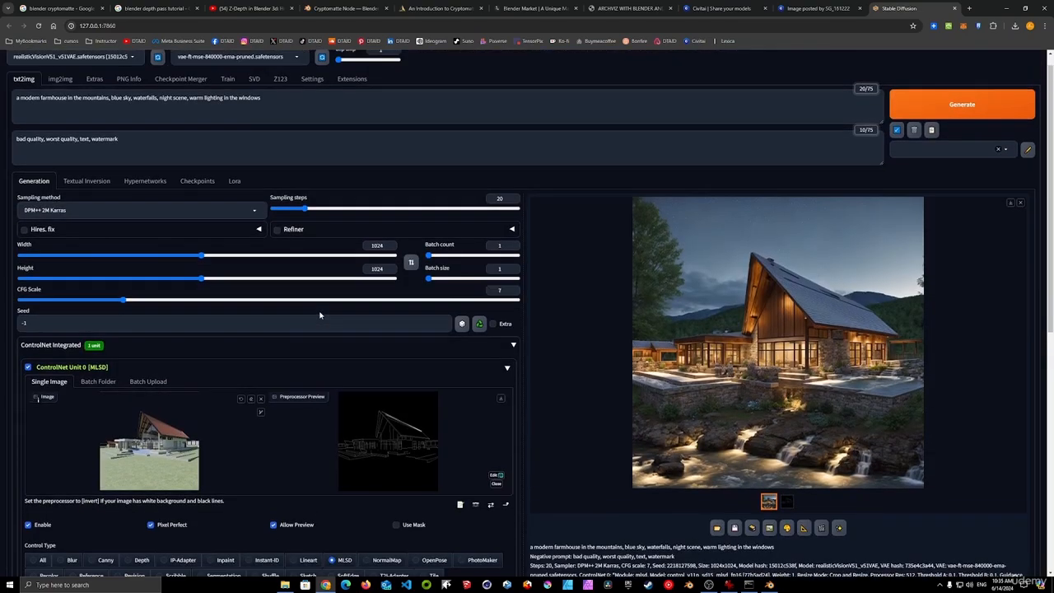
left_click(134, 76)
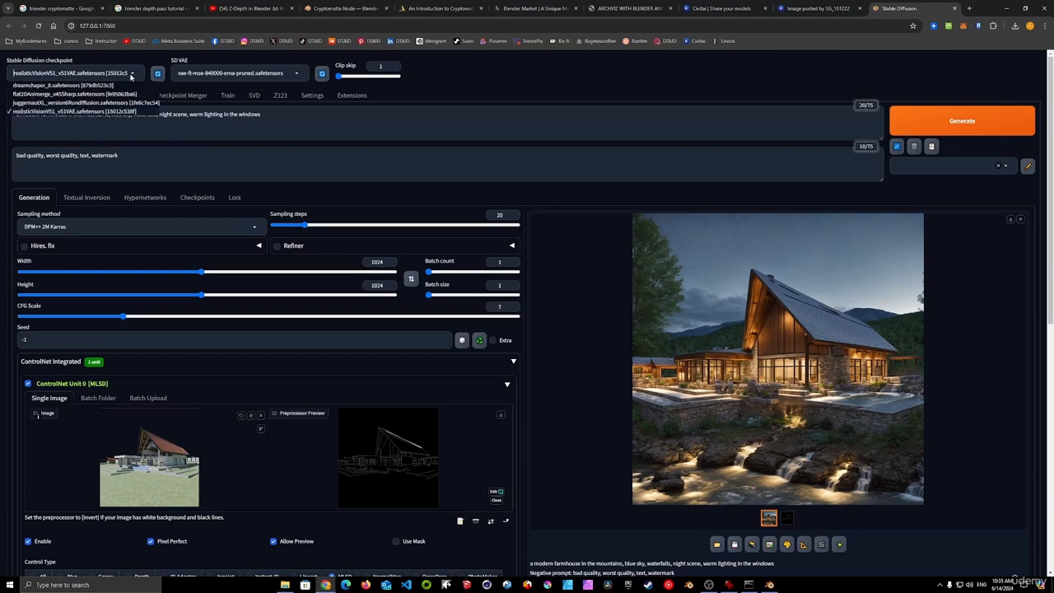
left_click(74, 91)
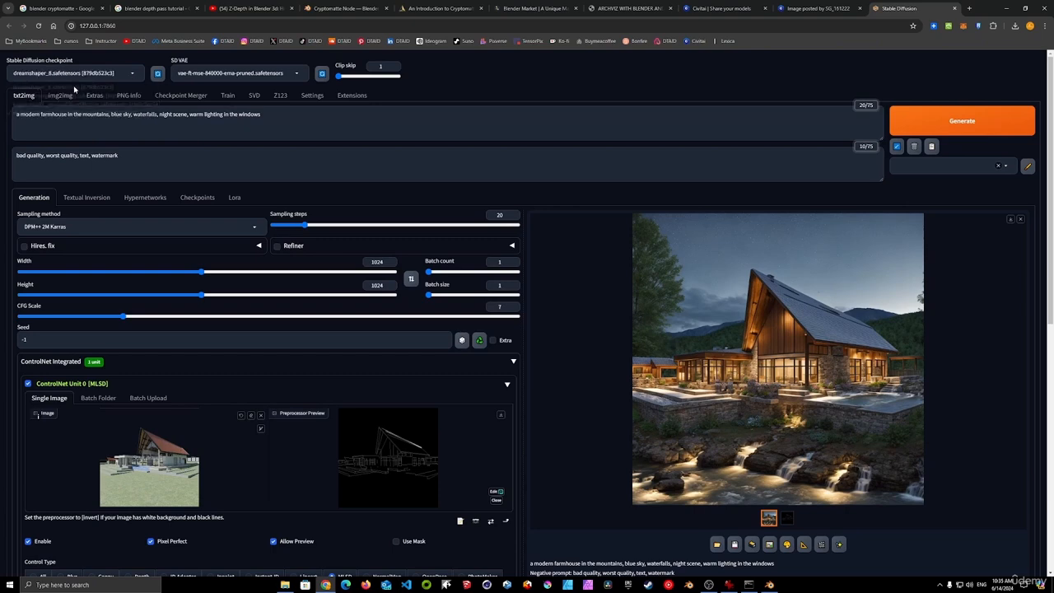
left_click(961, 122)
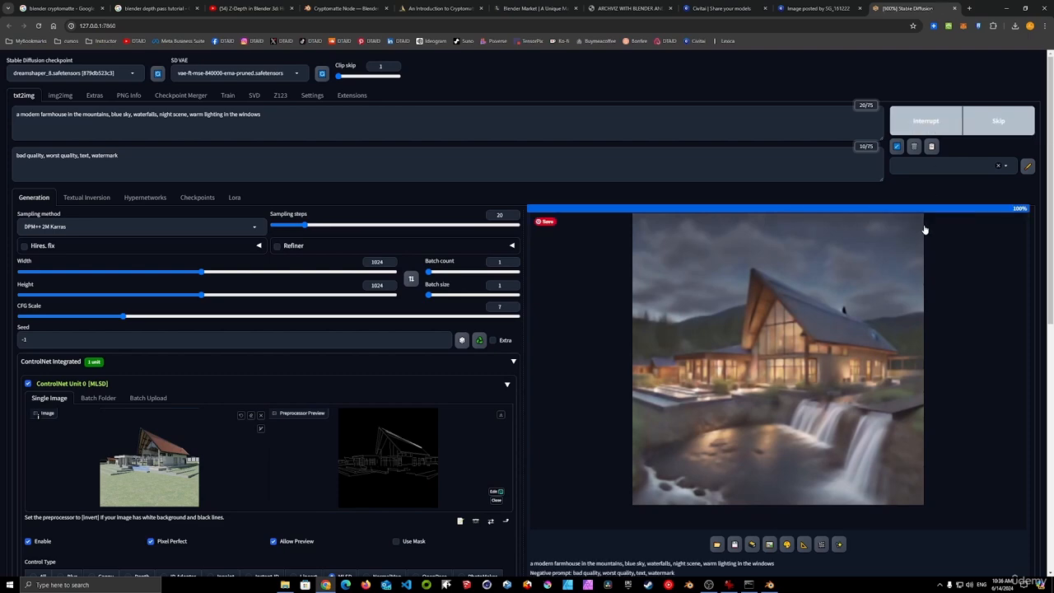
left_click(788, 315)
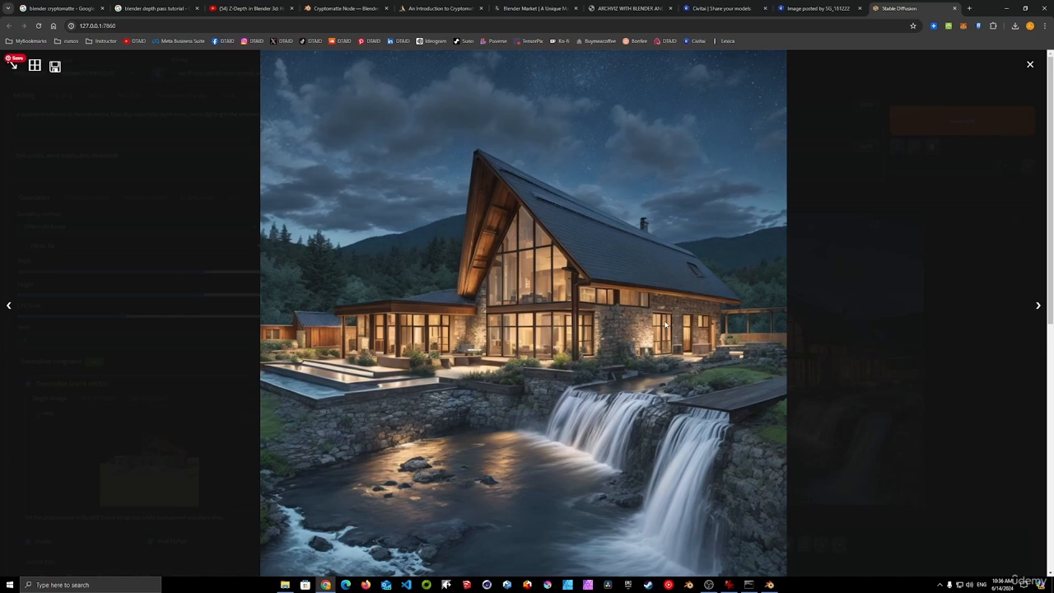
key("Escape")
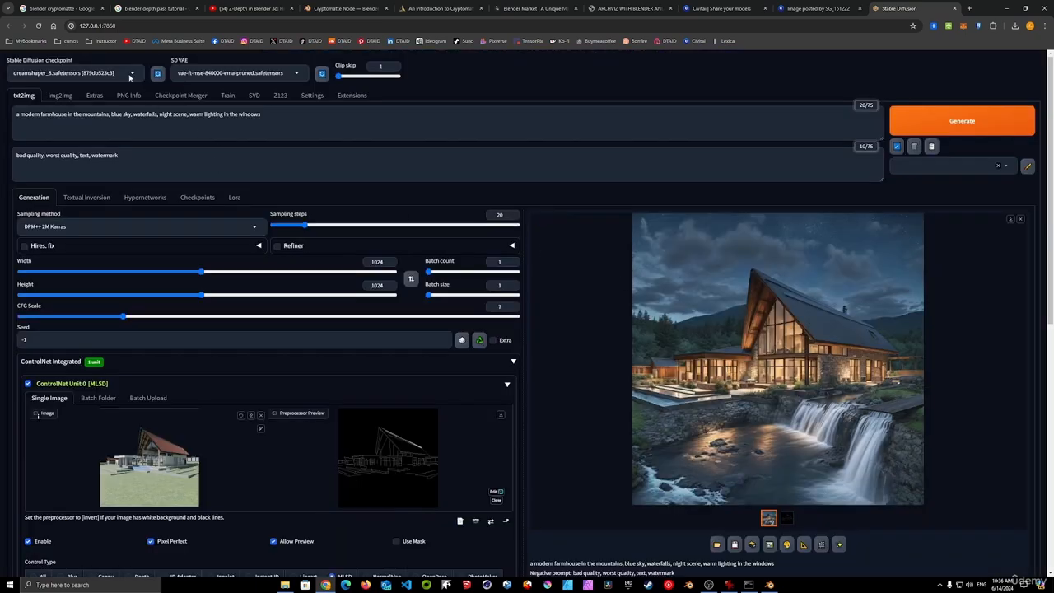
- Switch the checkpoint to flat2DAnimerge_v45Sharp, generate the farmhouse scene, and view the result enlarged
left_click(130, 74)
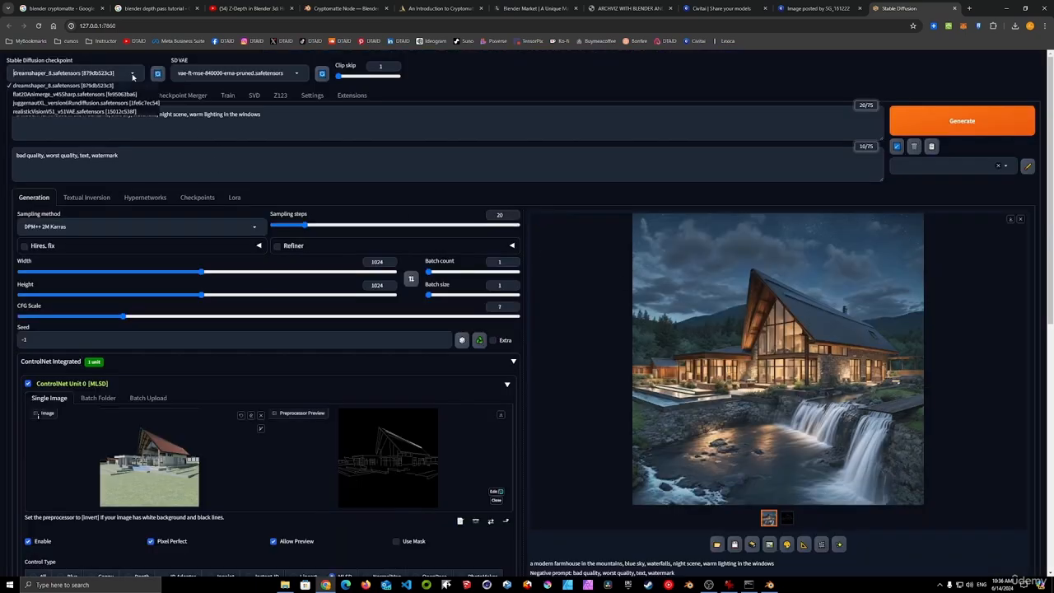
left_click(49, 94)
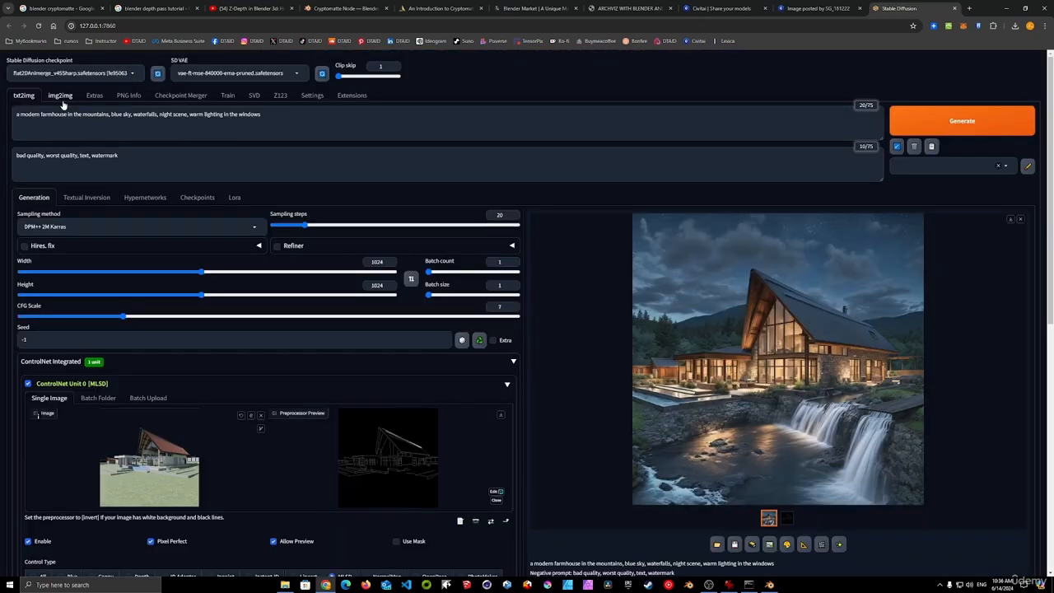
left_click(988, 125)
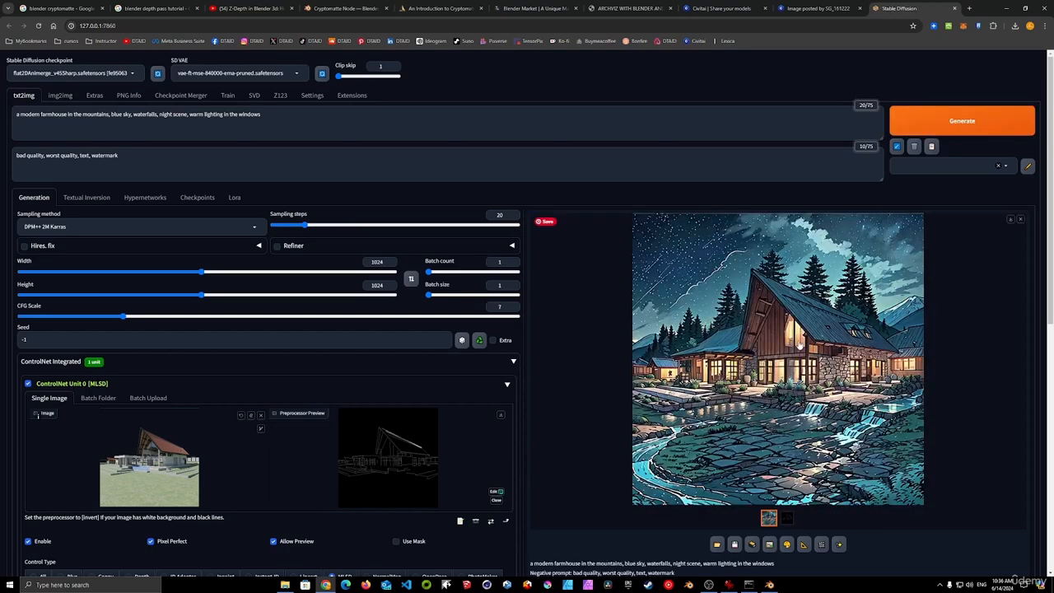
left_click(774, 352)
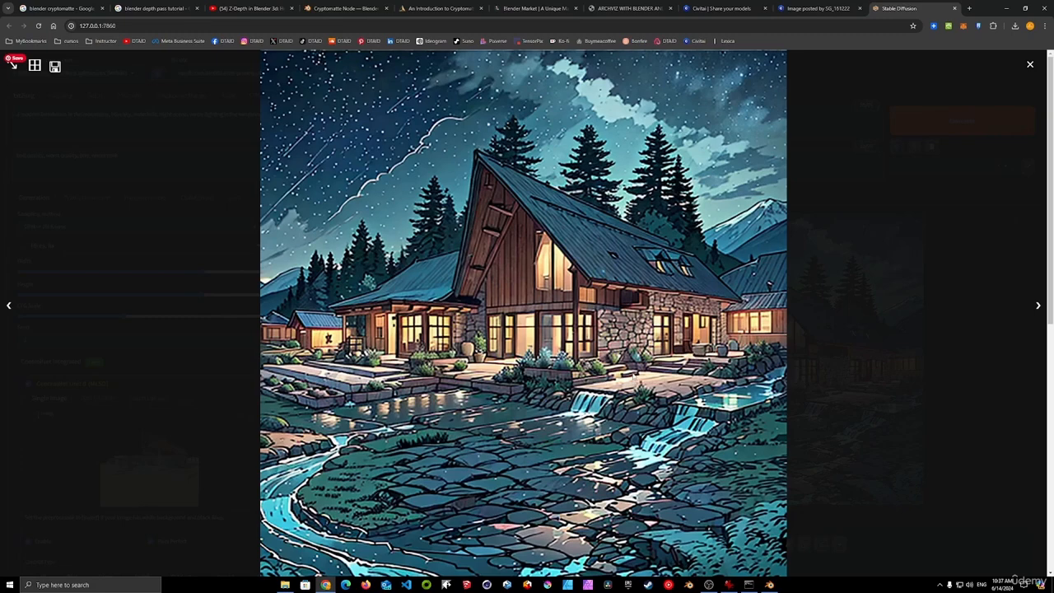
left_click(634, 376)
- Check the controlnet_models_DL and controlnet_models reference images in IrfanView for the segmentation model, and put them away
left_click(729, 584)
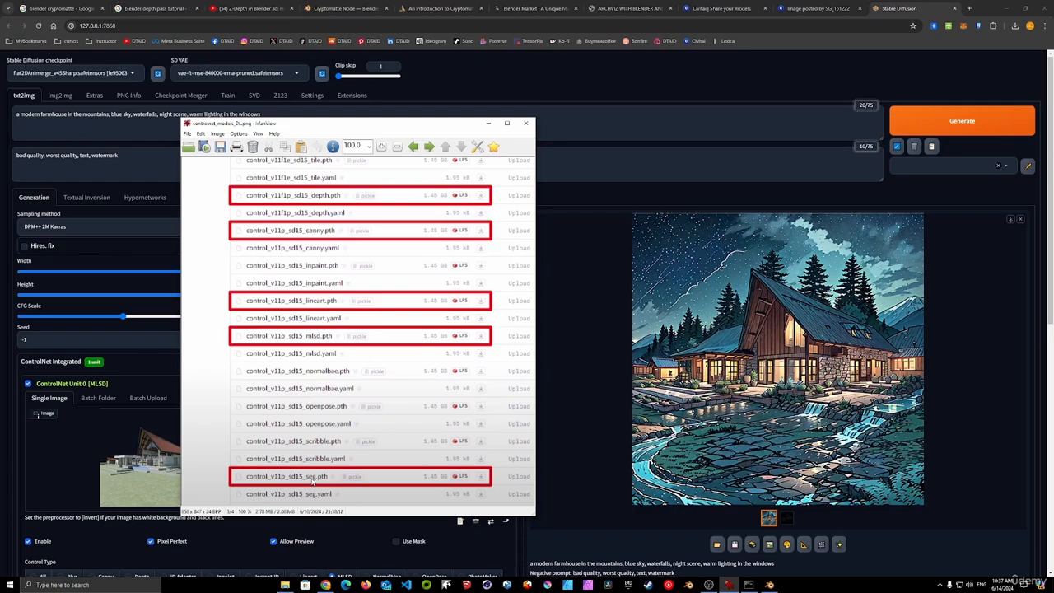
left_click(489, 123)
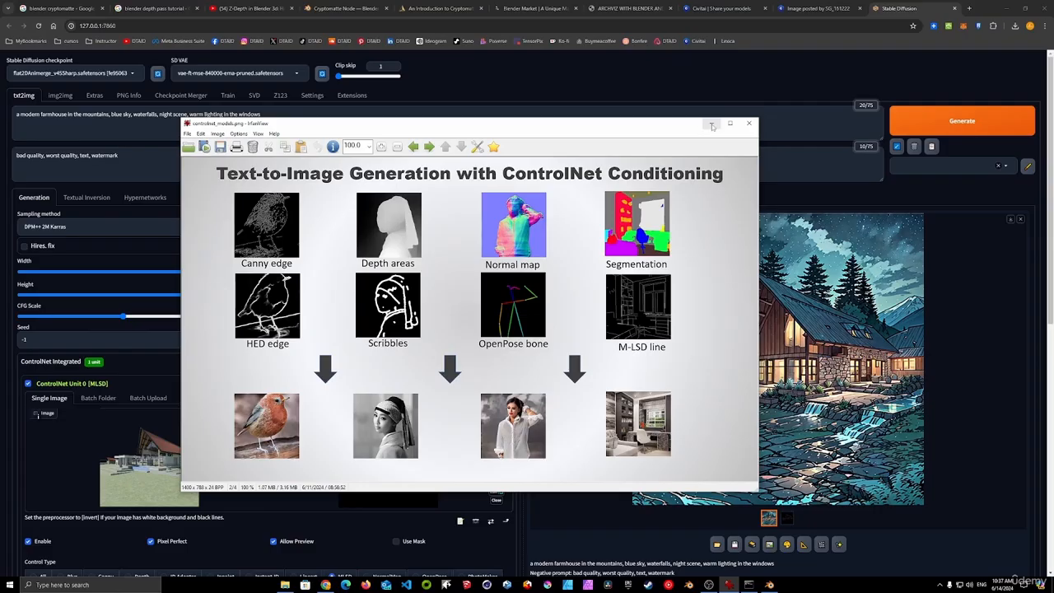
left_click(712, 126)
- Set the ControlNet control type to Segmentation and run the seg_ofade20k preprocessor on the cabin image
scroll(326, 444, "down", 2)
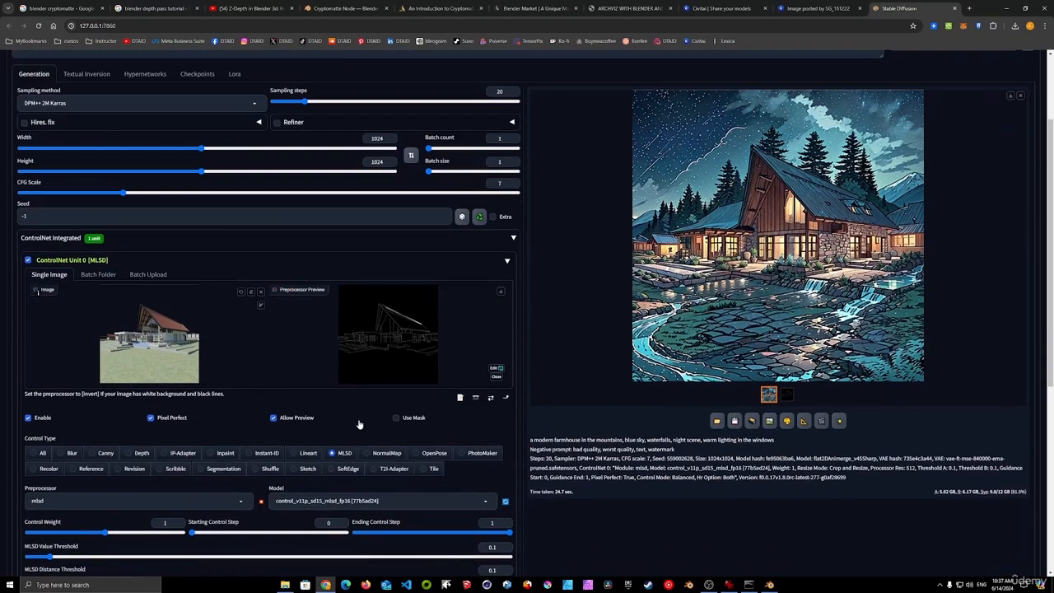
left_click(200, 469)
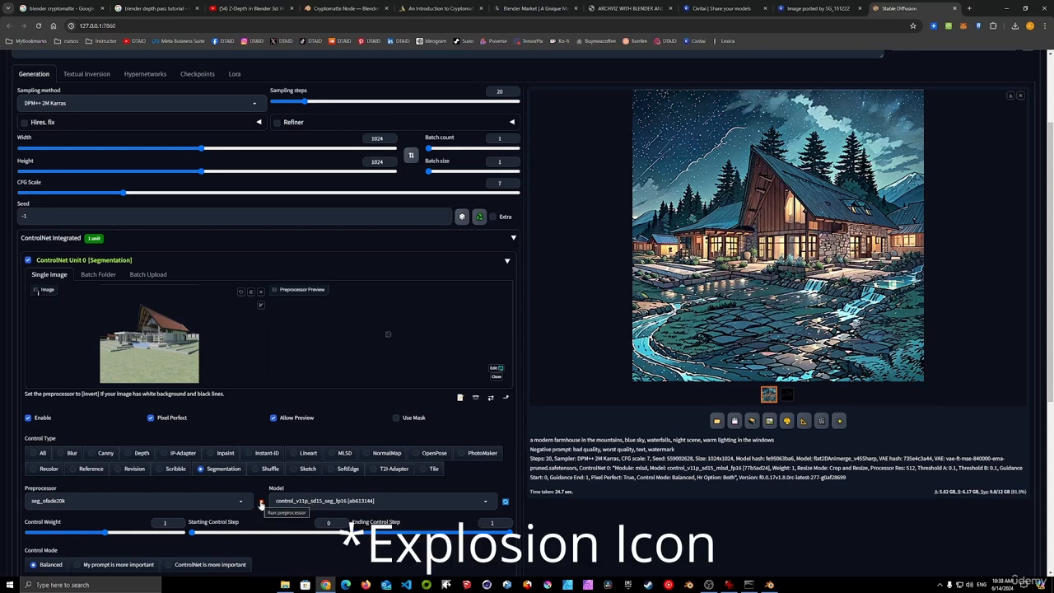
left_click(261, 503)
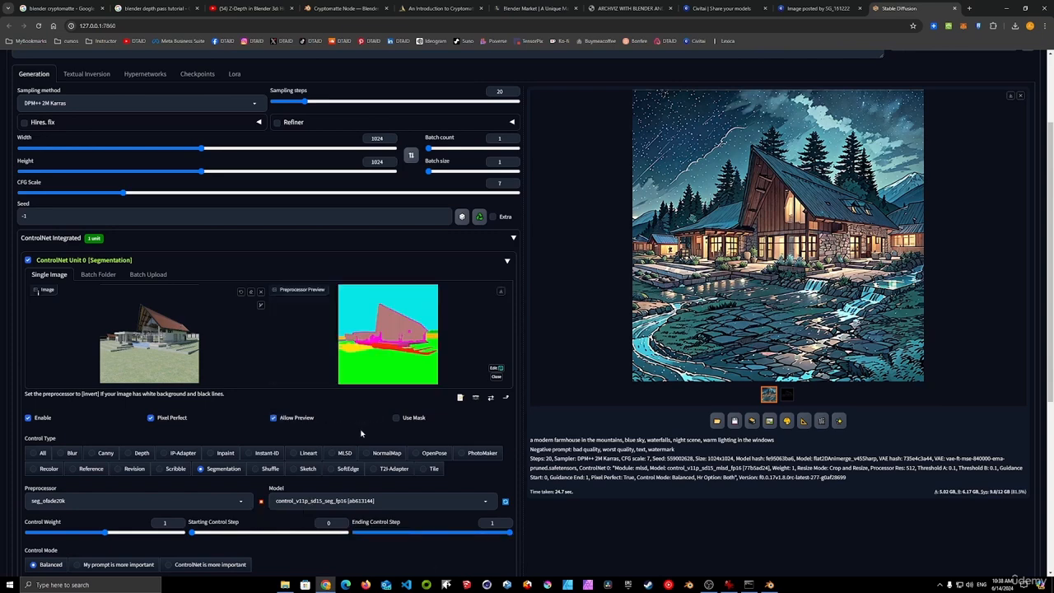
- Open the segmentation preprocessor preview at full size and save it as seg in the controlnet folder
right_click(404, 341)
left_click(436, 352)
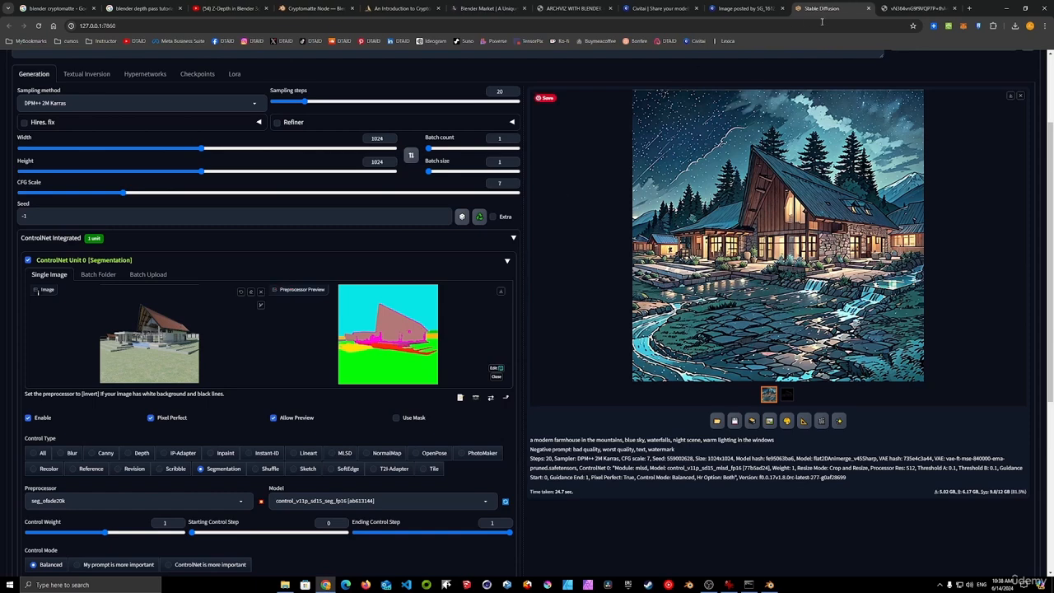
left_click(915, 8)
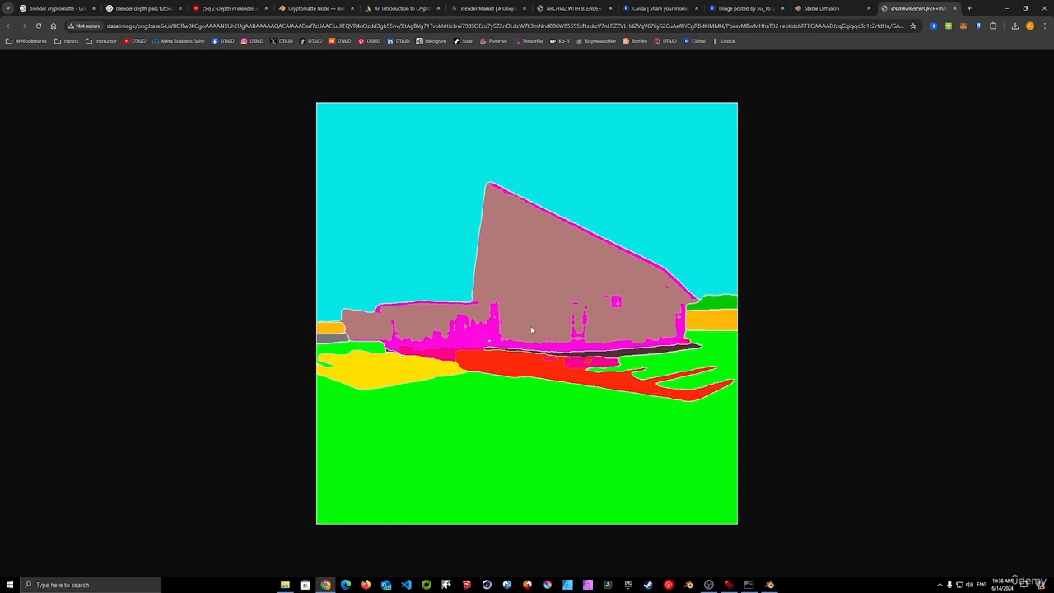
right_click(537, 302)
left_click(581, 324)
type("seg")
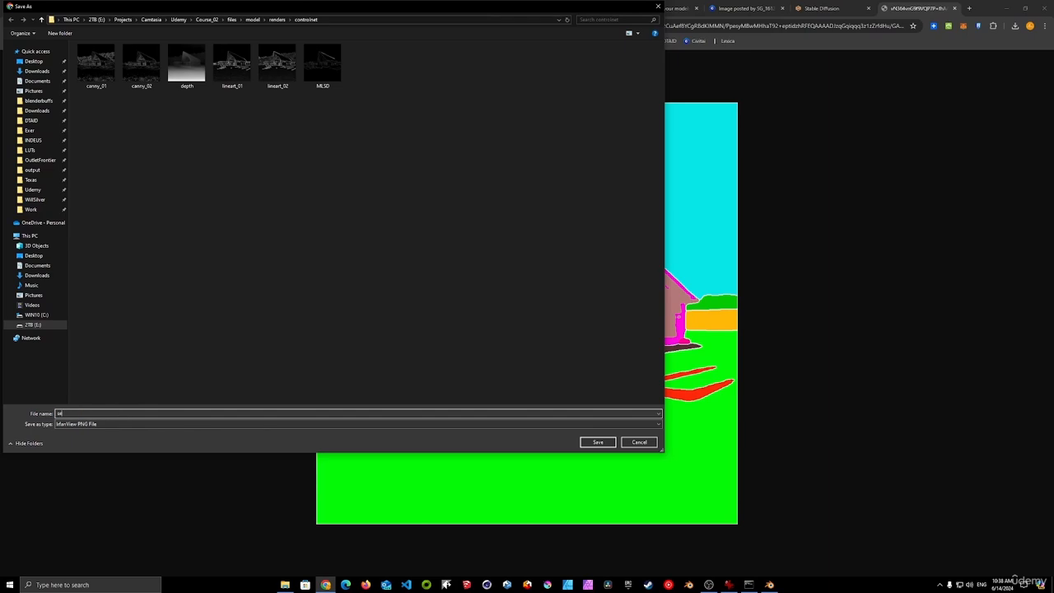
left_click(598, 443)
- Compare the saved canny, depth, lineart, MLSD and seg maps from the controlnet folder in IrfanView, and return to the Stable Diffusion page
left_click(994, 46)
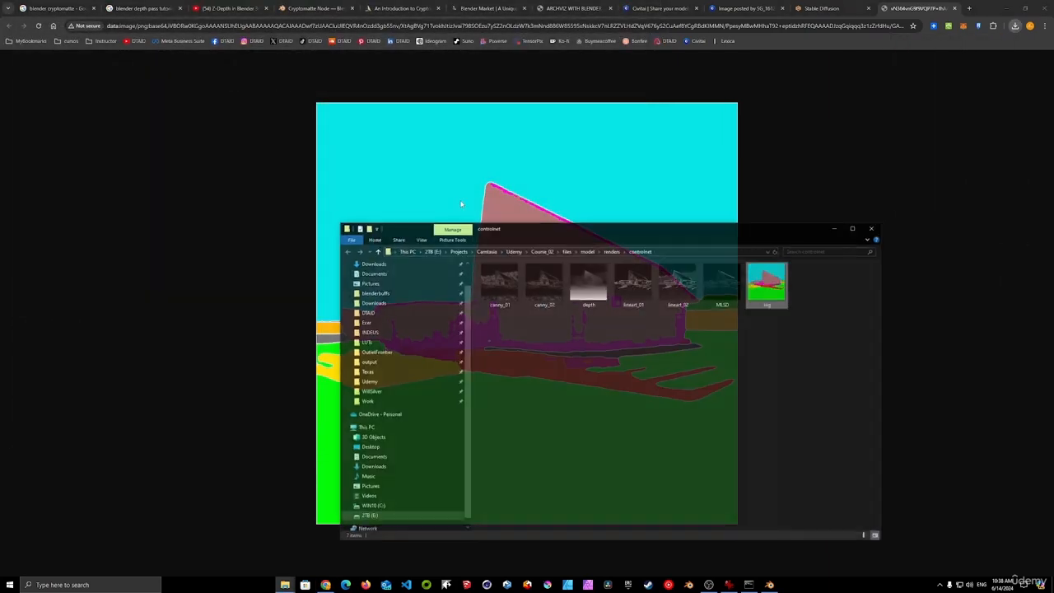
double_click(499, 284)
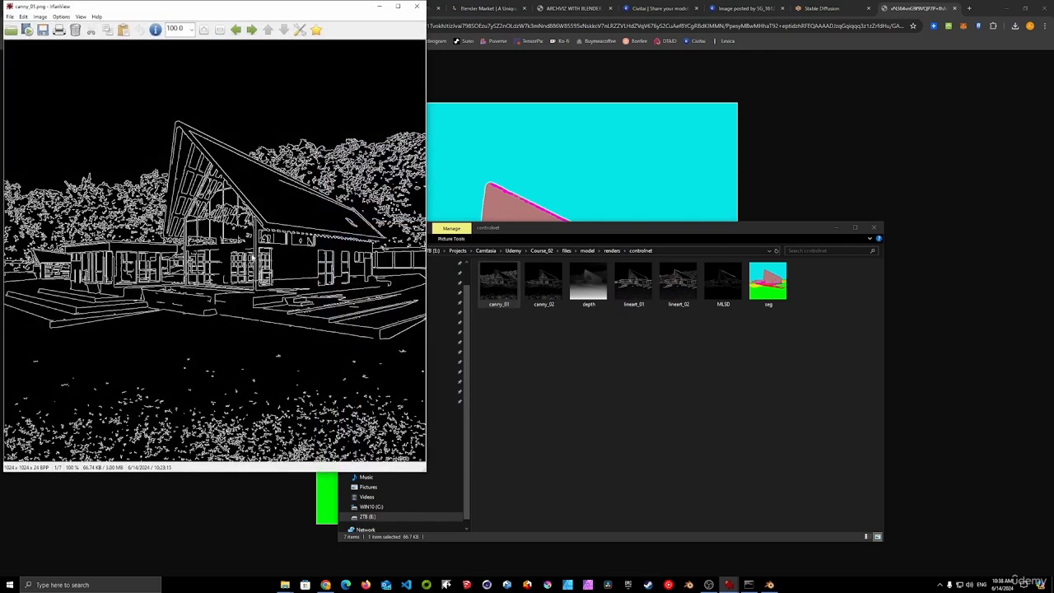
scroll(252, 265, "down", 1)
scroll(252, 264, "down", 2)
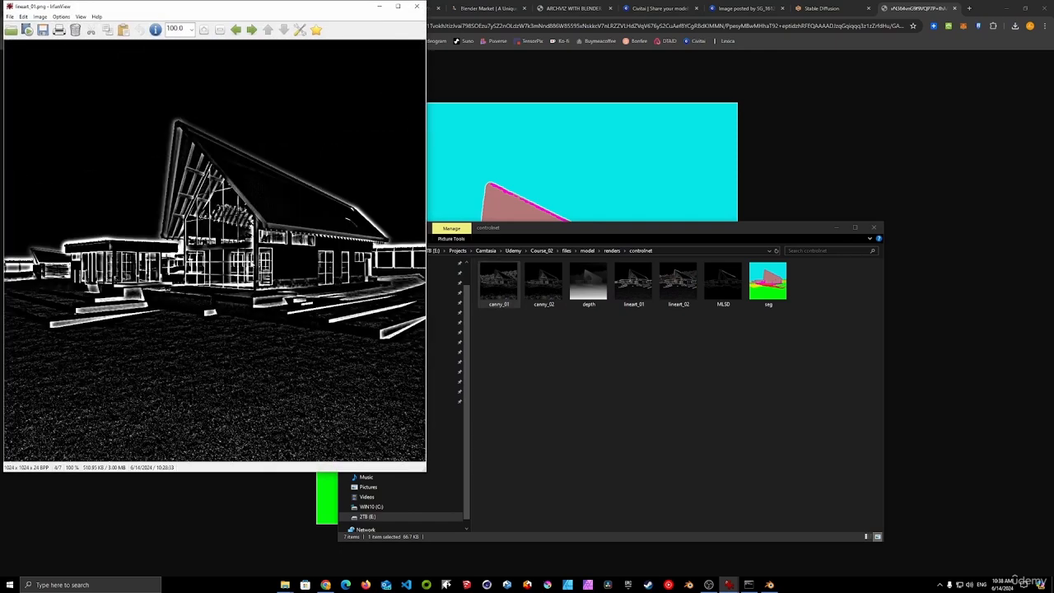
scroll(252, 265, "down", 2)
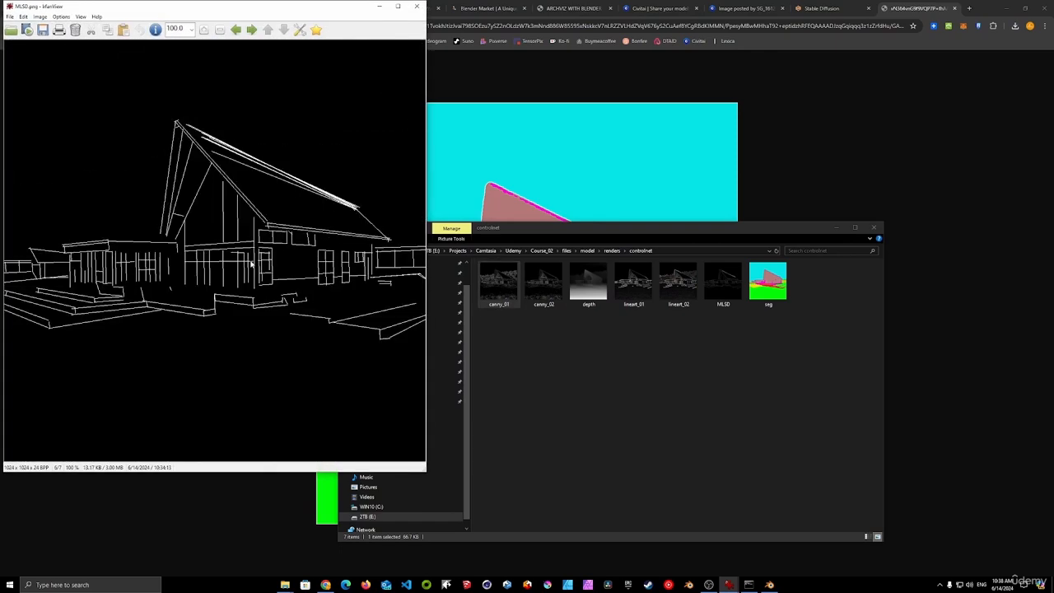
scroll(252, 265, "down", 1)
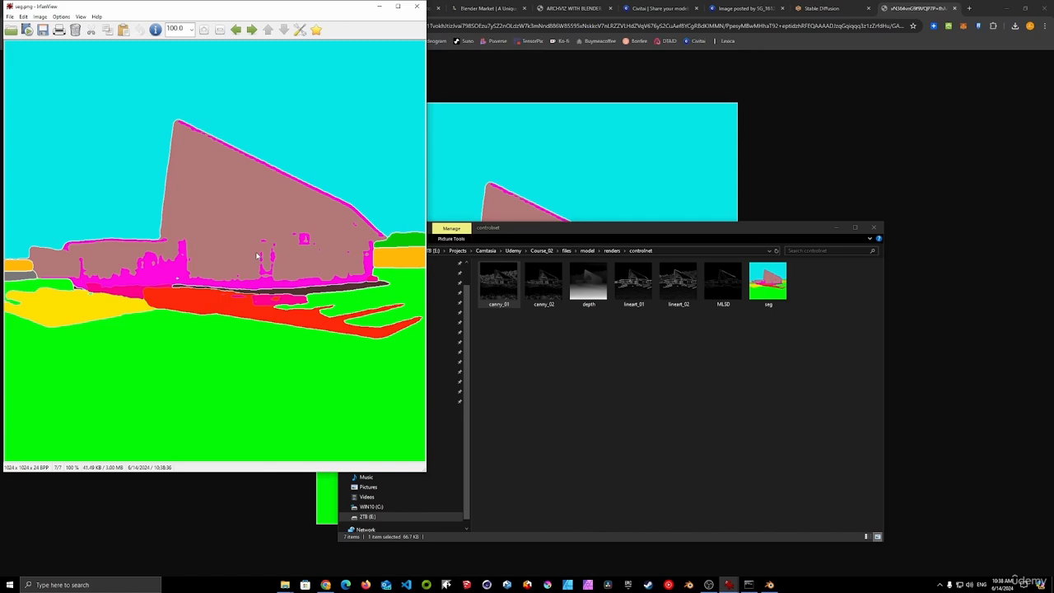
scroll(257, 256, "up", 3)
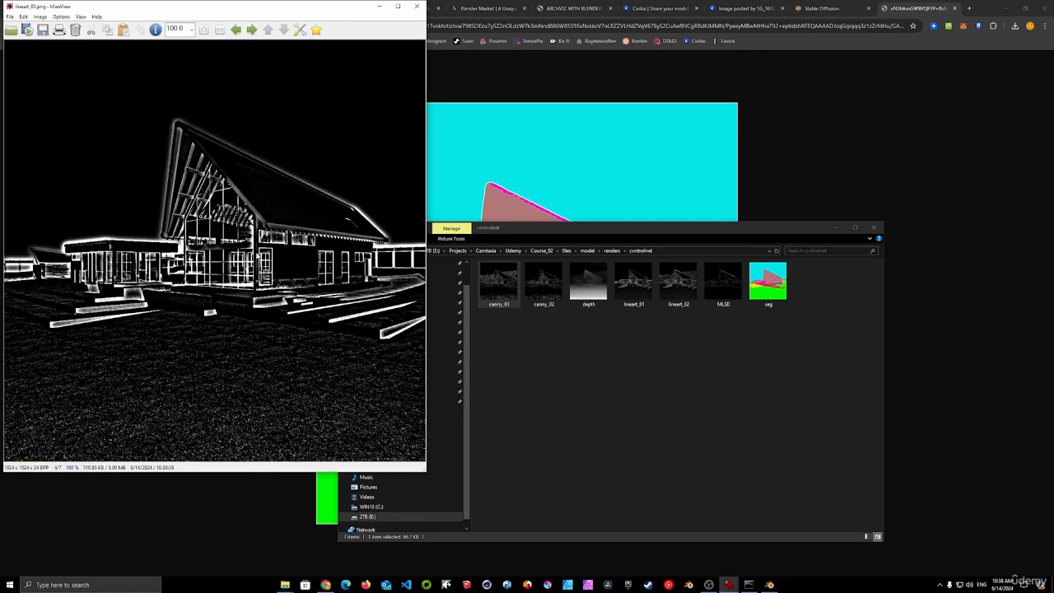
scroll(257, 256, "up", 1)
scroll(256, 257, "down", 1)
scroll(257, 256, "down", 1)
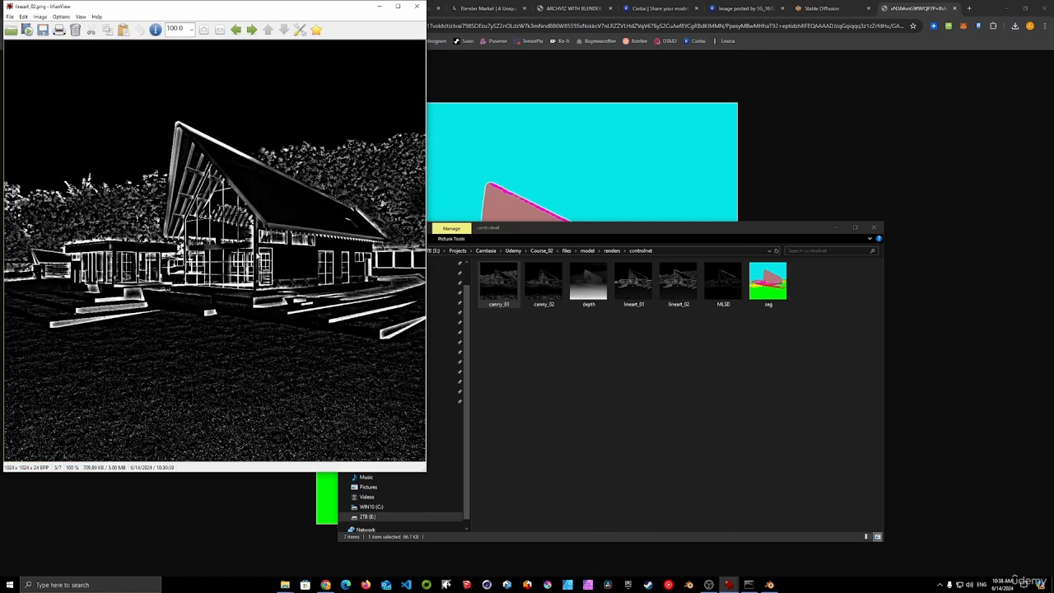
left_click(417, 6)
left_click(835, 228)
key("ctrl+w")
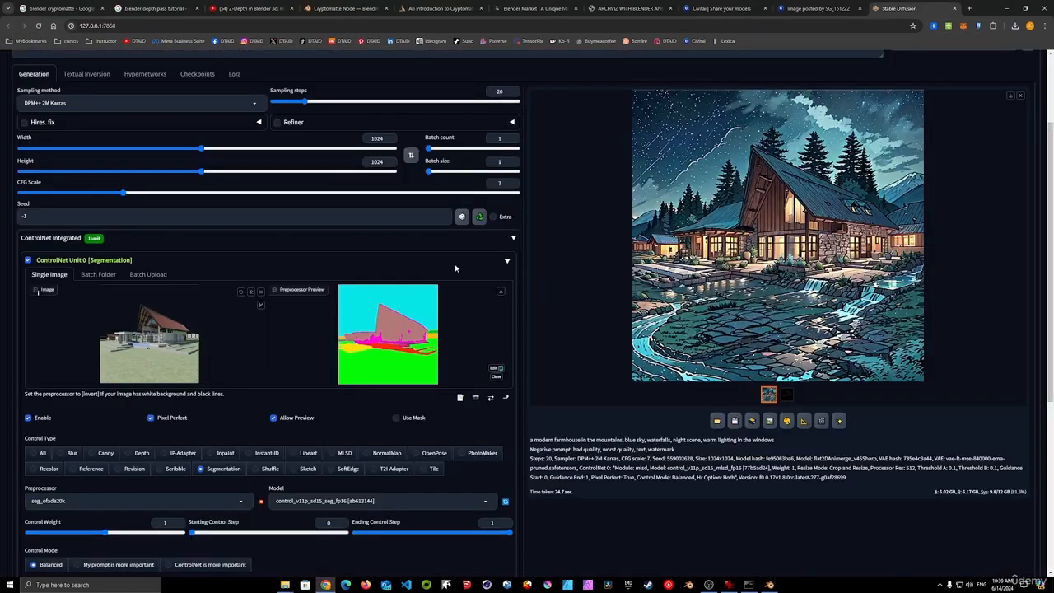
scroll(456, 269, "up", 3)
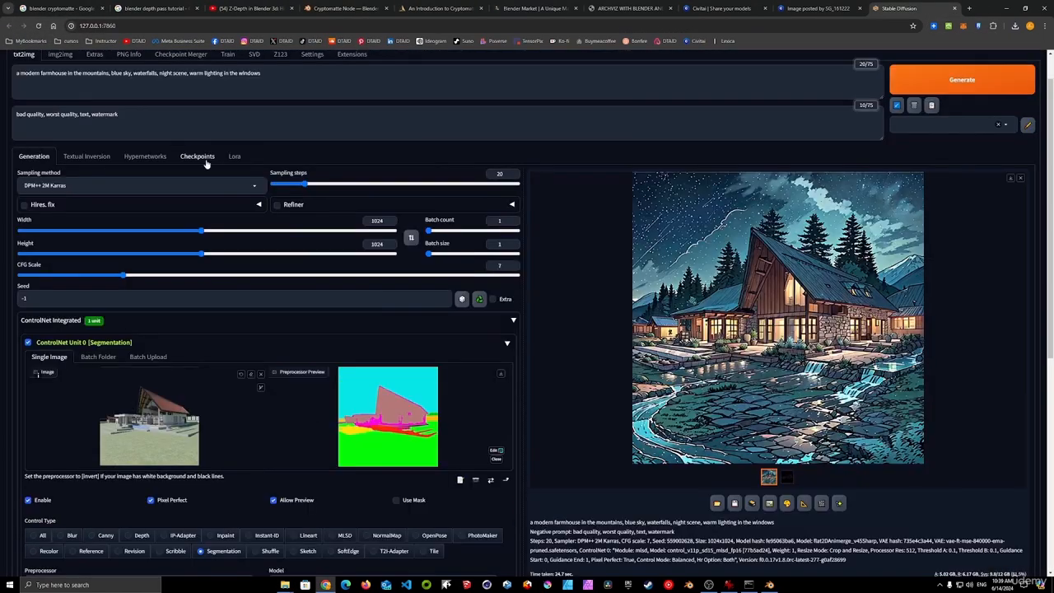
- Switch the Stable Diffusion checkpoint to dreamshaper_8 and generate the farmhouse render with the Segmentation ControlNet
left_click(129, 74)
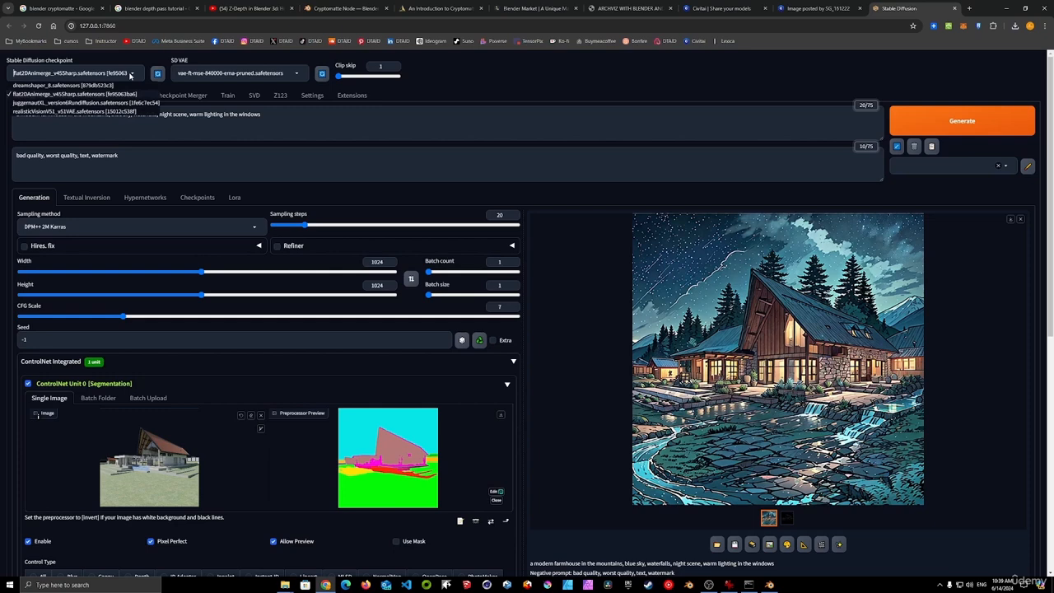
left_click(64, 86)
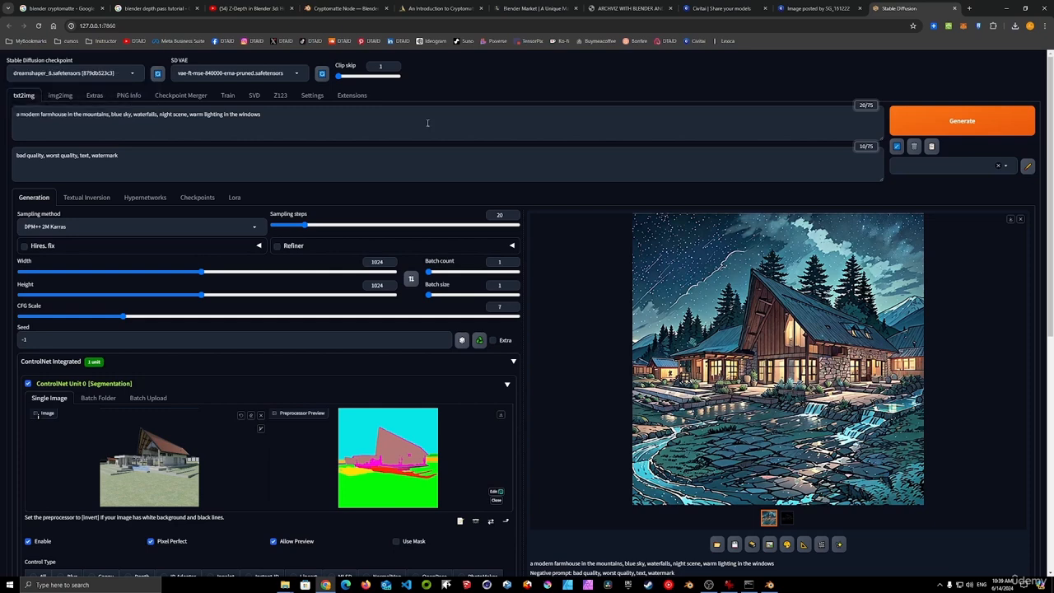
left_click(975, 123)
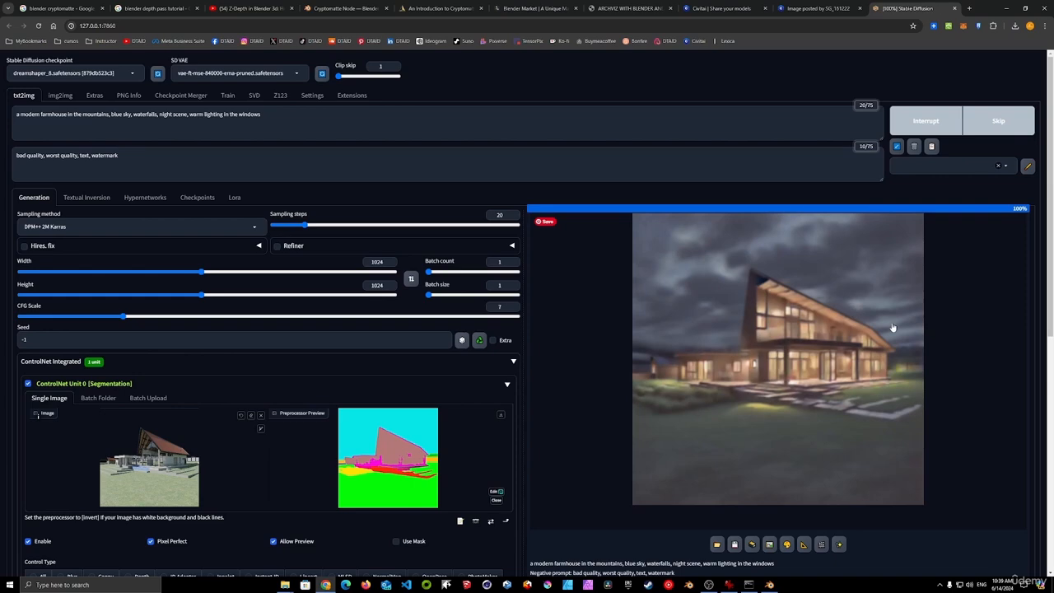
- Inspect the dreamshaper_8 render and the full-size segmentation map, and close both enlarged views
left_click(803, 346)
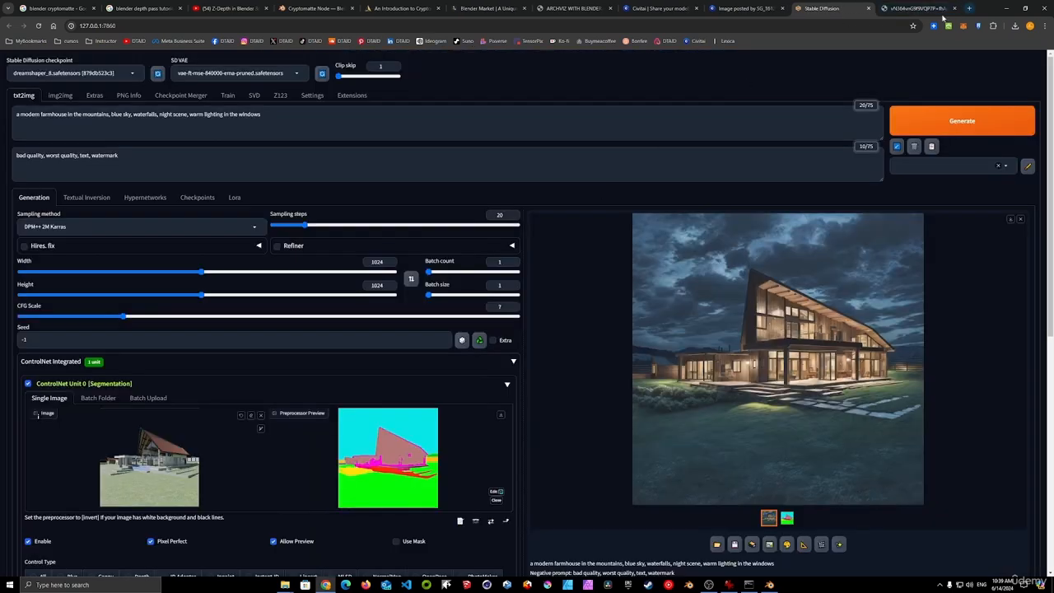
left_click(920, 8)
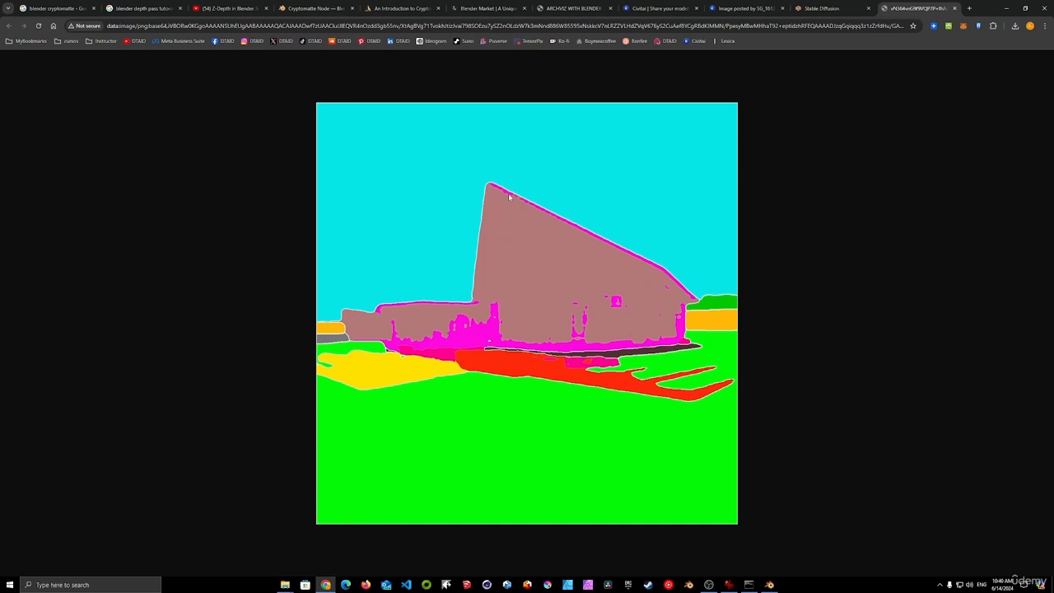
left_click(954, 9)
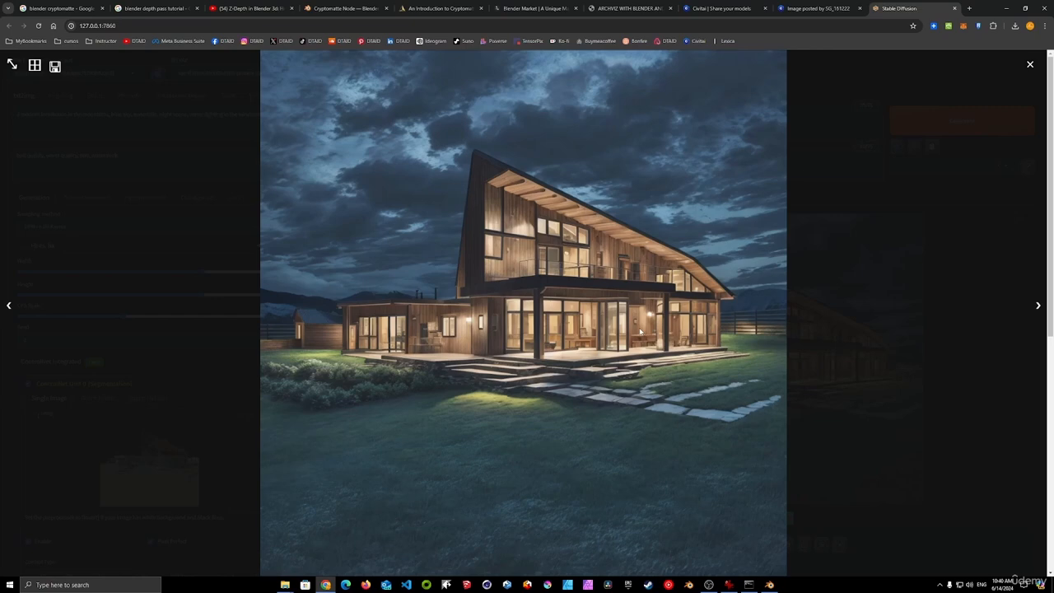
left_click(640, 331)
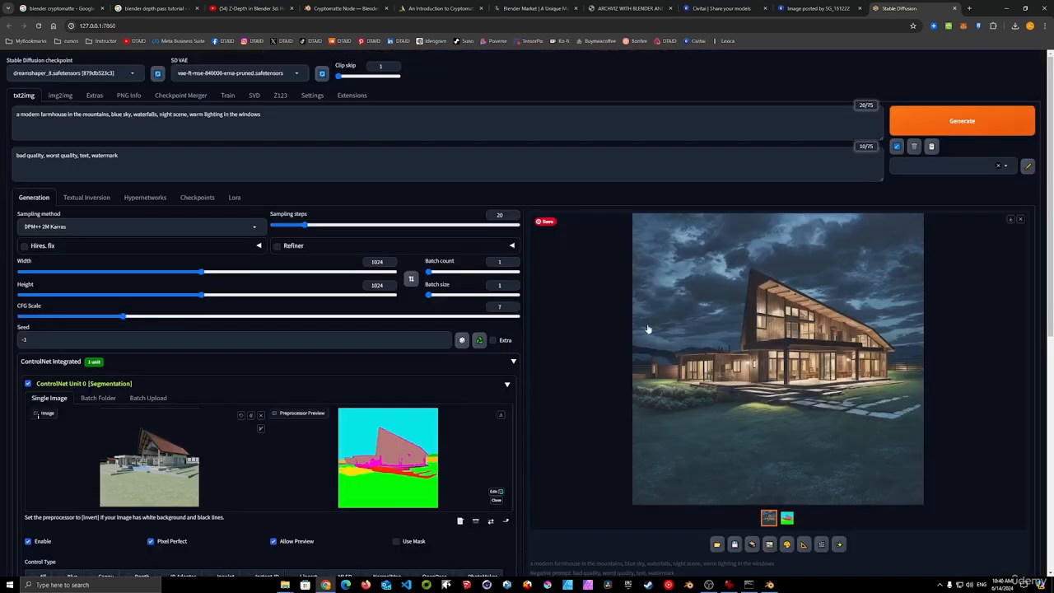
- Switch the checkpoint to realisticVisionV51_v51VAE, generate the segmentation-guided render and view it enlarged
left_click(132, 74)
left_click(44, 111)
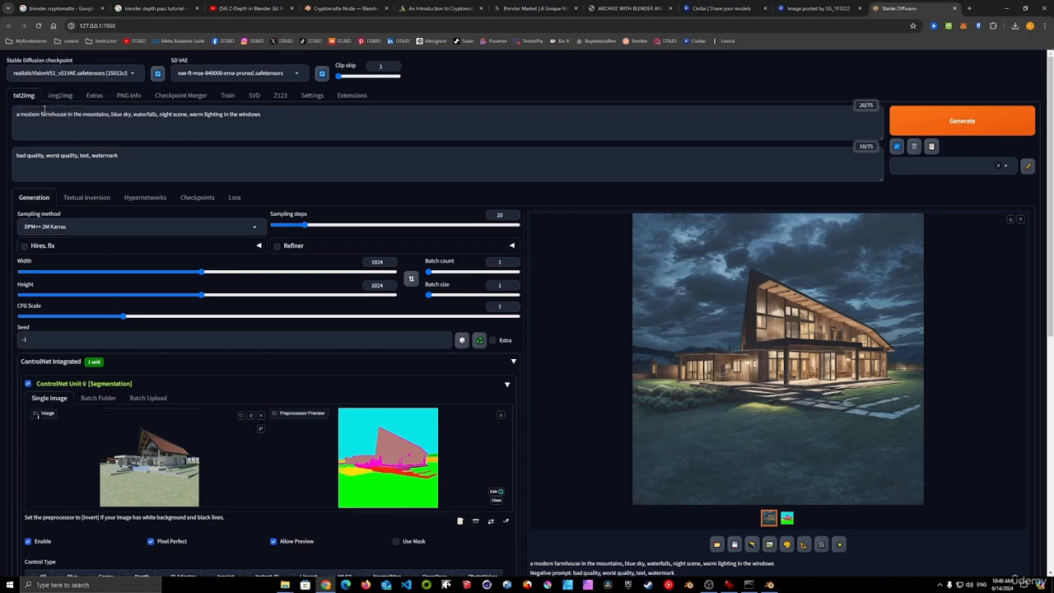
left_click(963, 121)
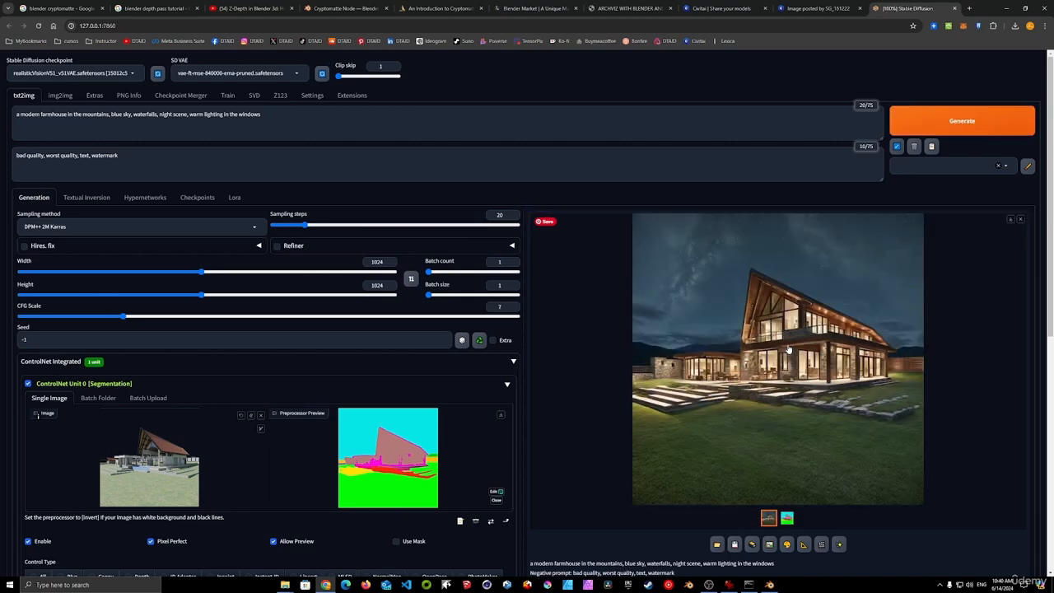
left_click(672, 330)
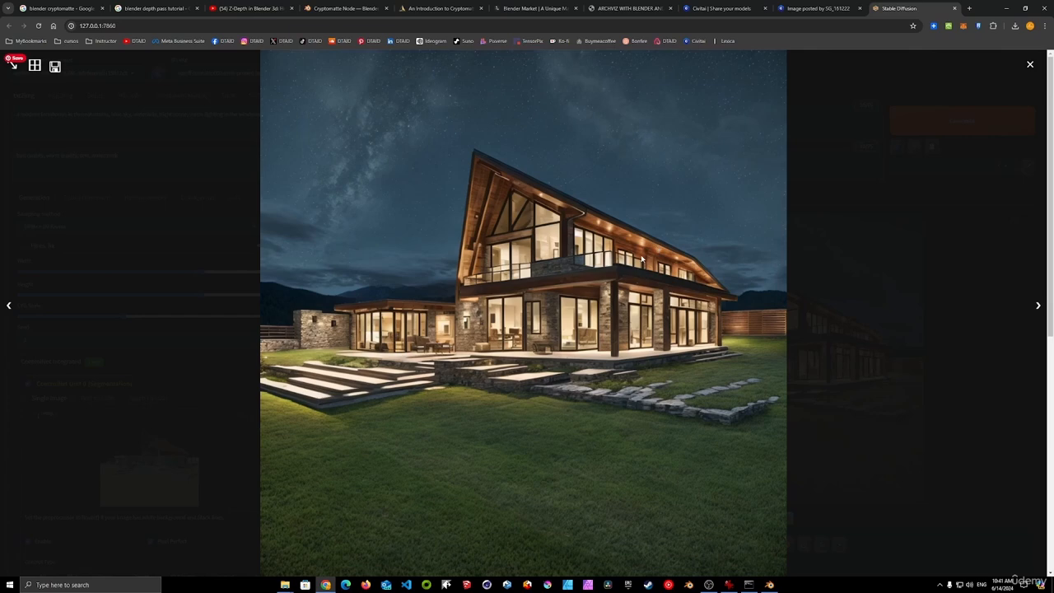
left_click(642, 259)
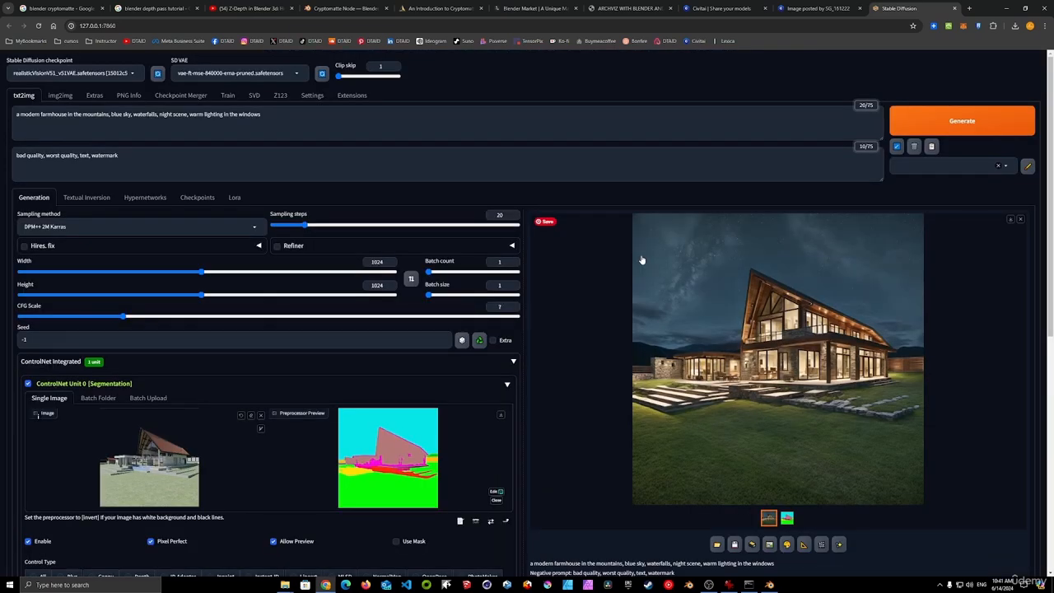
- Switch the checkpoint to flat2DAnimerge_v45Sharp, generate another segmentation-guided render and view it enlarged
left_click(133, 74)
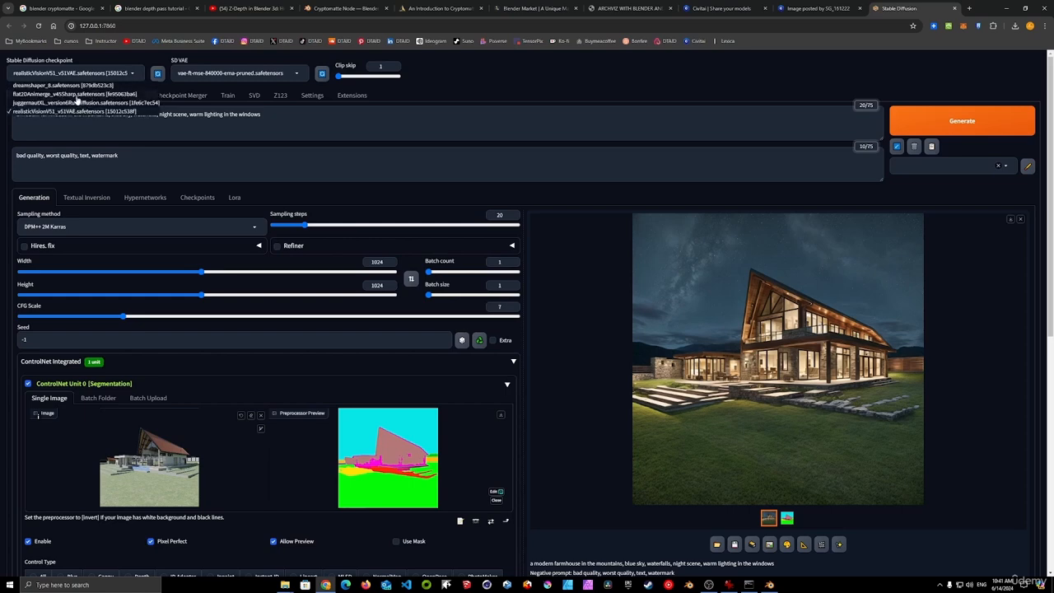
left_click(81, 94)
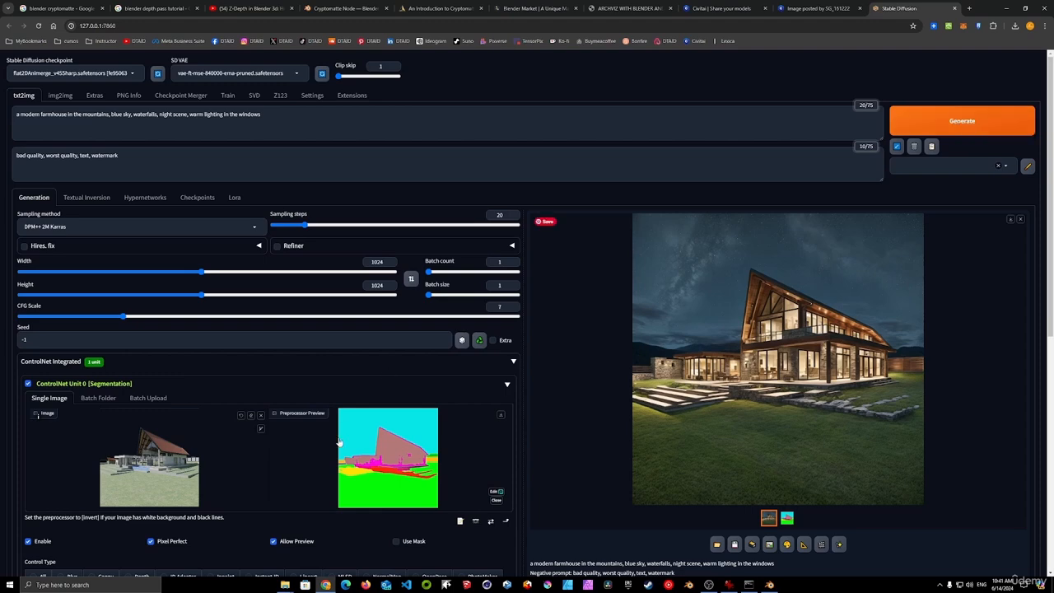
left_click(964, 128)
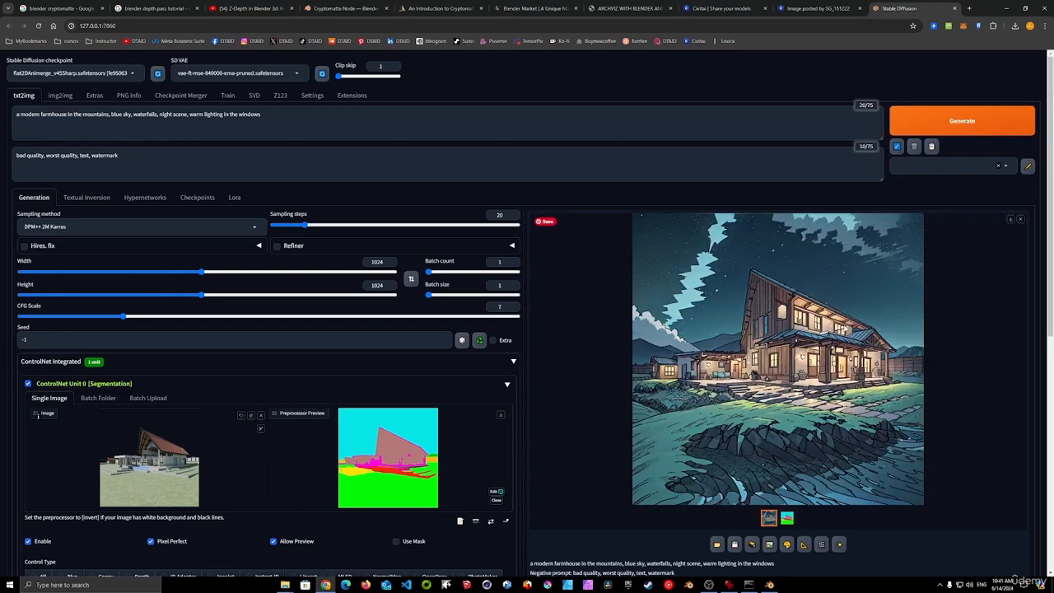
left_click(844, 329)
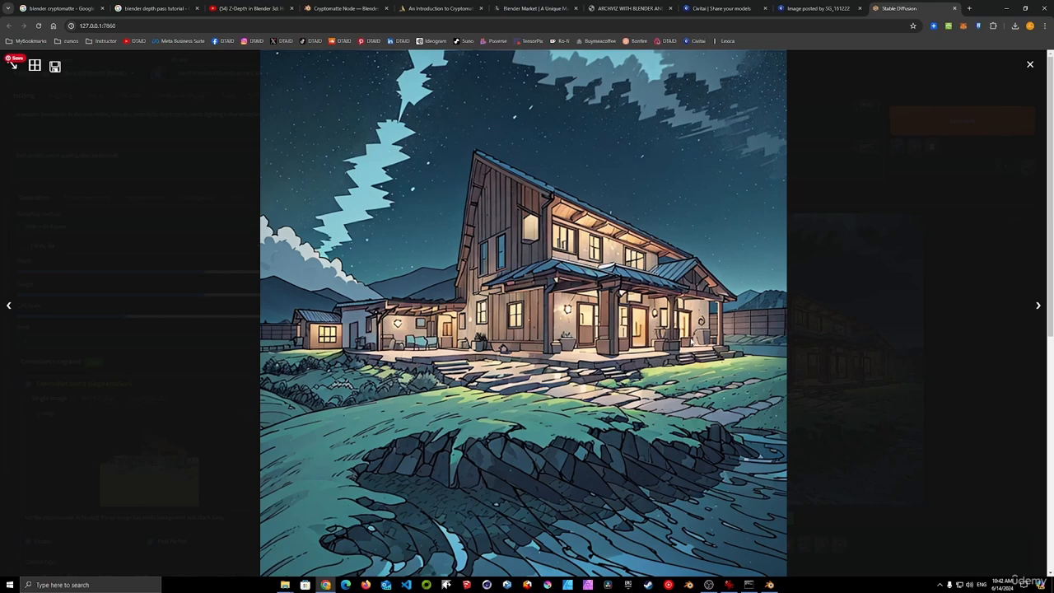
left_click(692, 344)
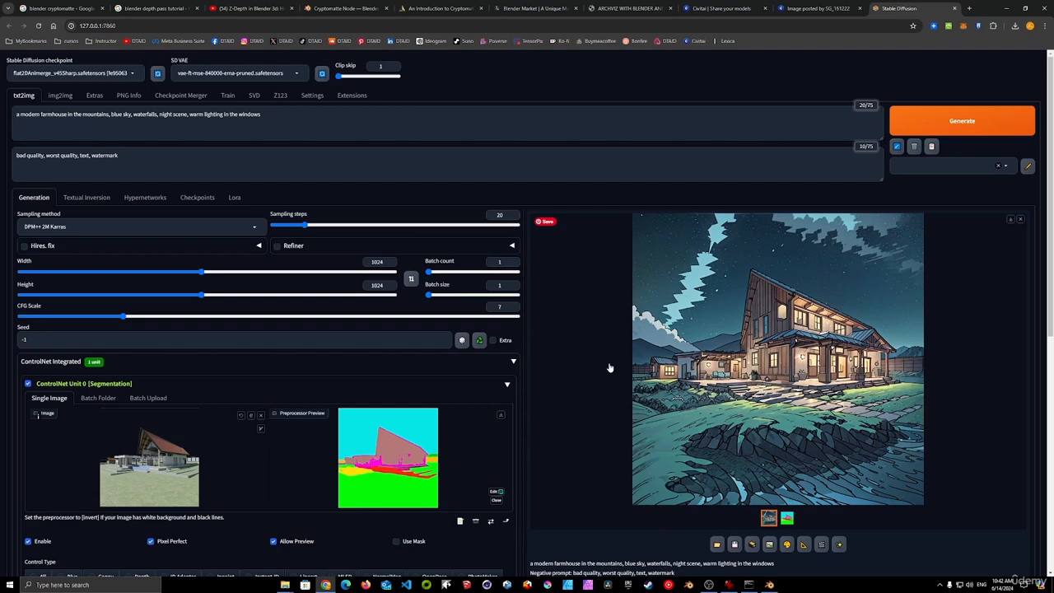
- Review the ControlNet models reference image and the saved depth, lineart, MLSD and seg maps in IrfanView
left_click(730, 585)
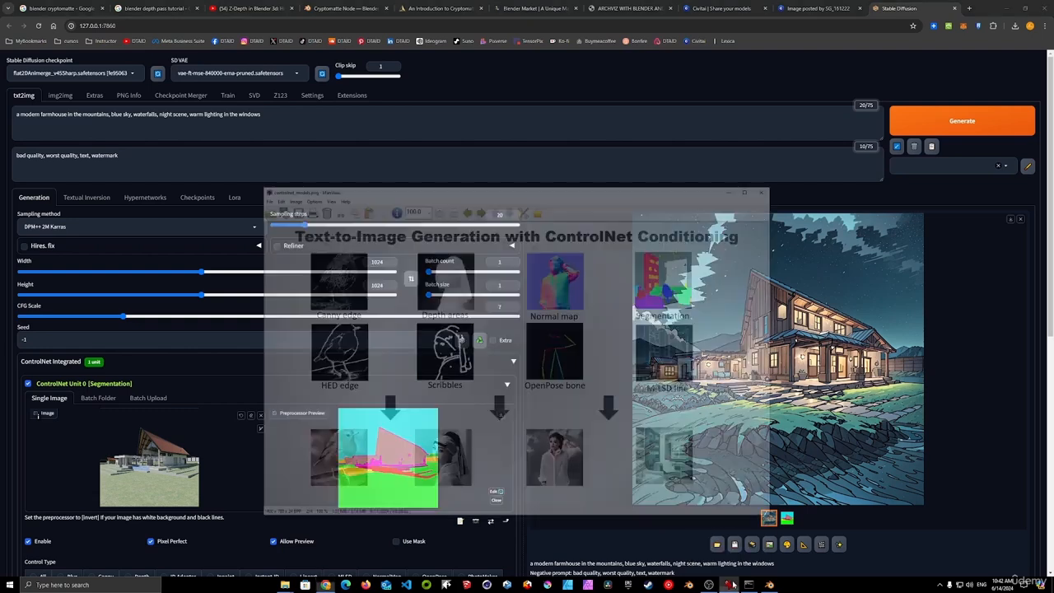
left_click(730, 584)
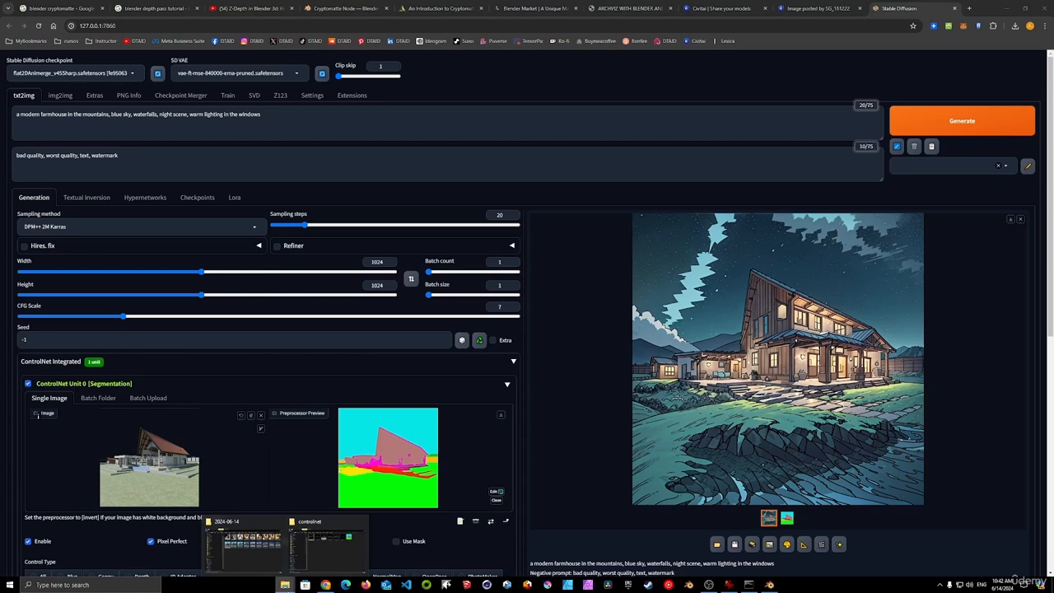
left_click(285, 585)
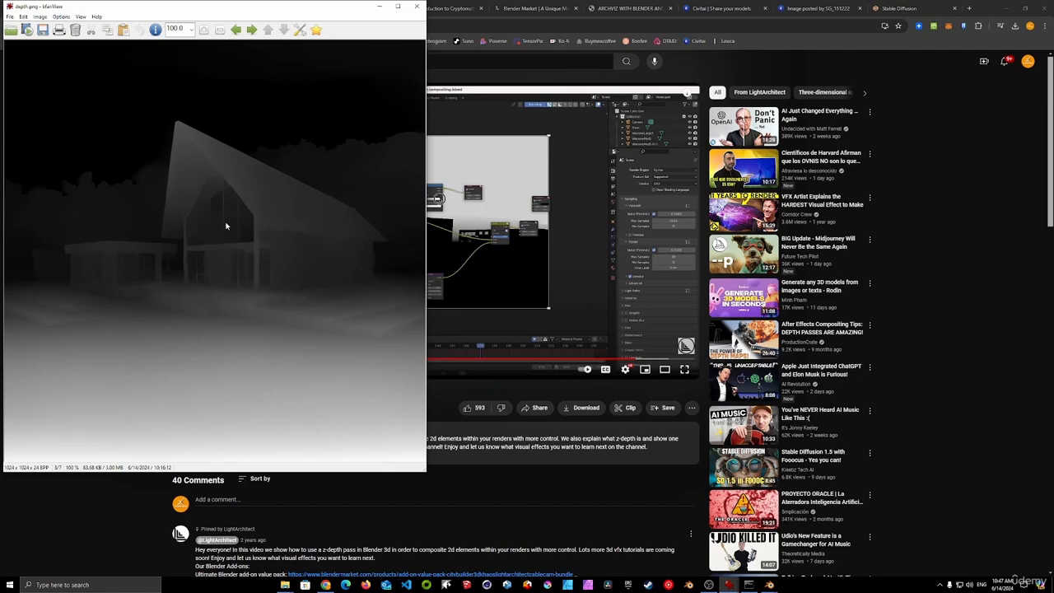
key("Right")
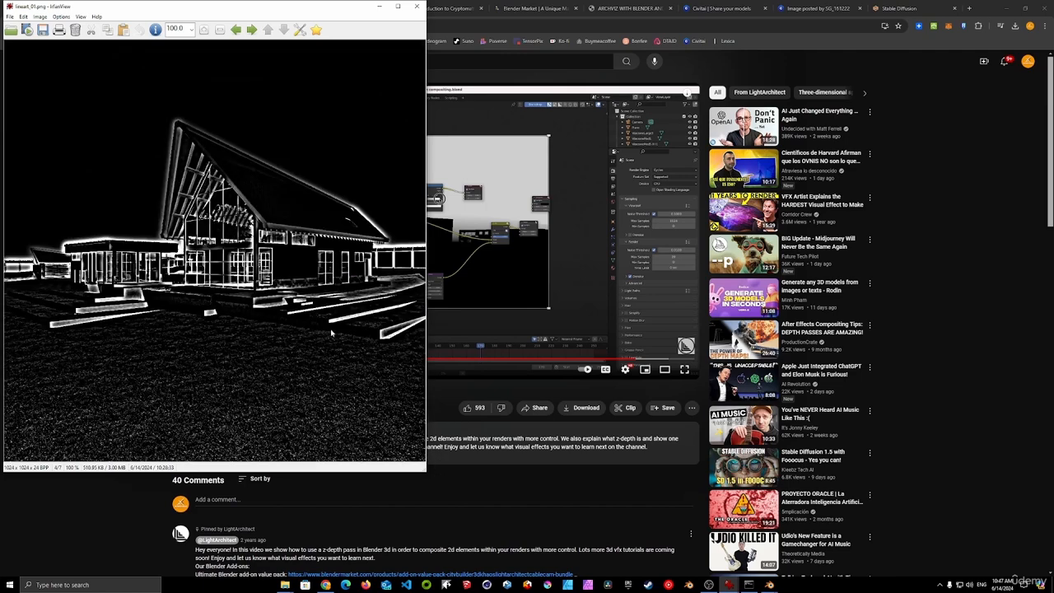
key("Right")
key("Right")
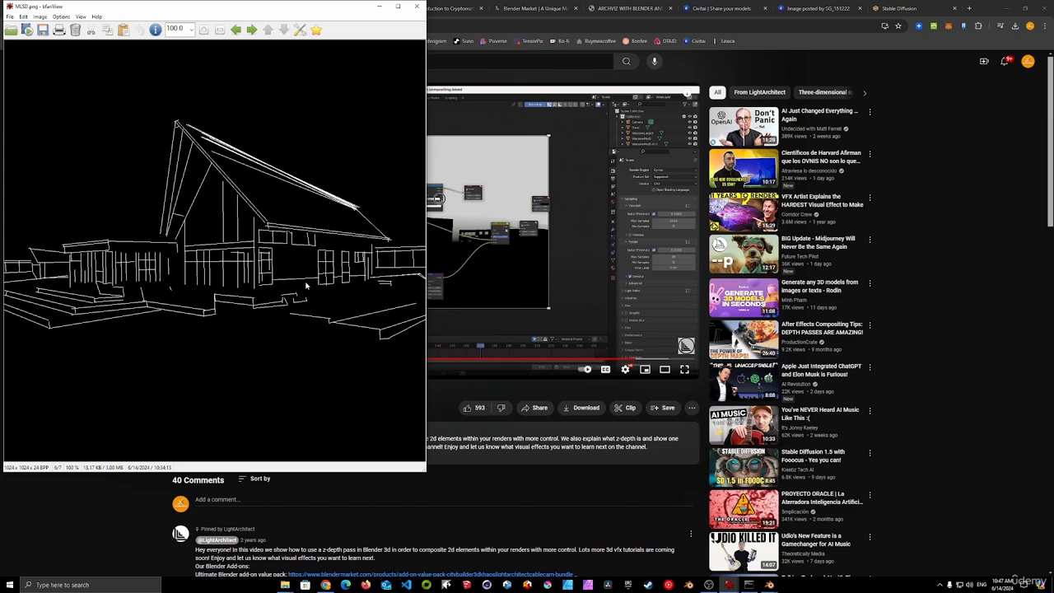
scroll(283, 266, "up", 4)
scroll(283, 266, "down", 3)
key("Right")
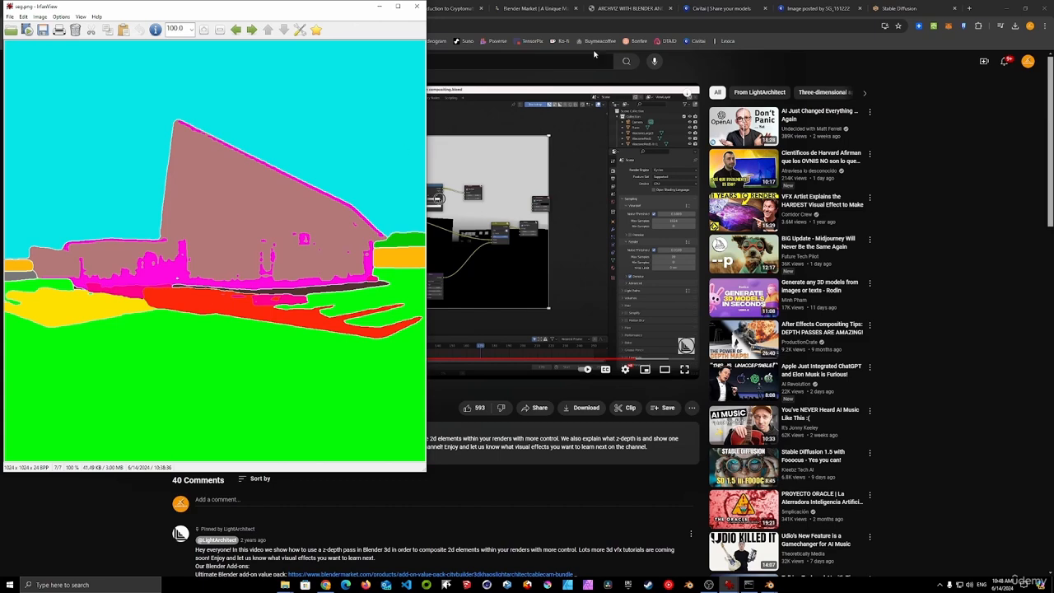
- Switch to Chrome and read through the Cryptomatte introduction article down to the Adobe Photoshop and Blender 2.8 sections
left_click(535, 8)
left_click(442, 8)
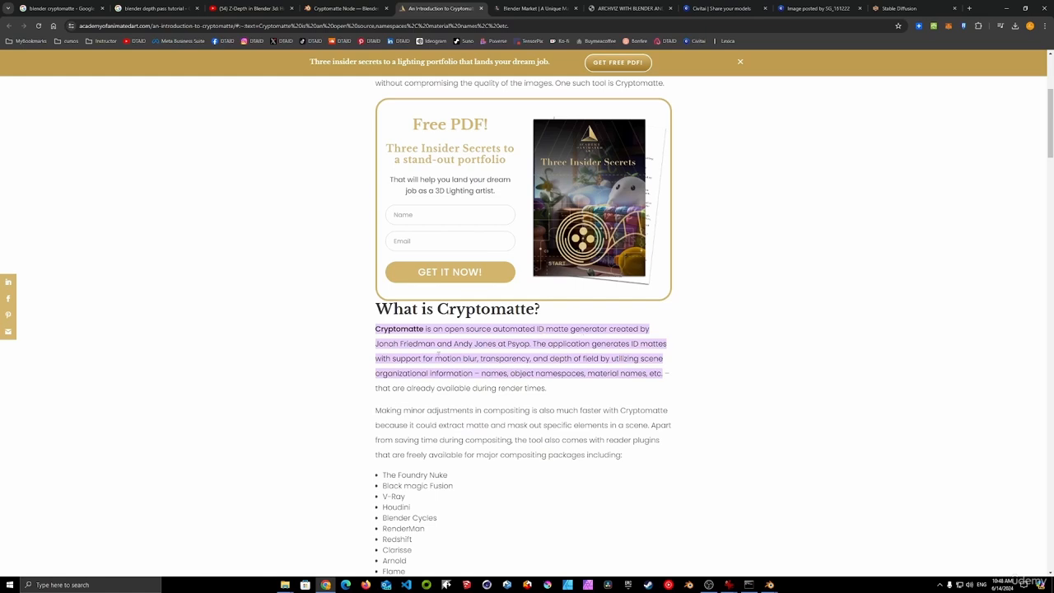
scroll(618, 334, "down", 12)
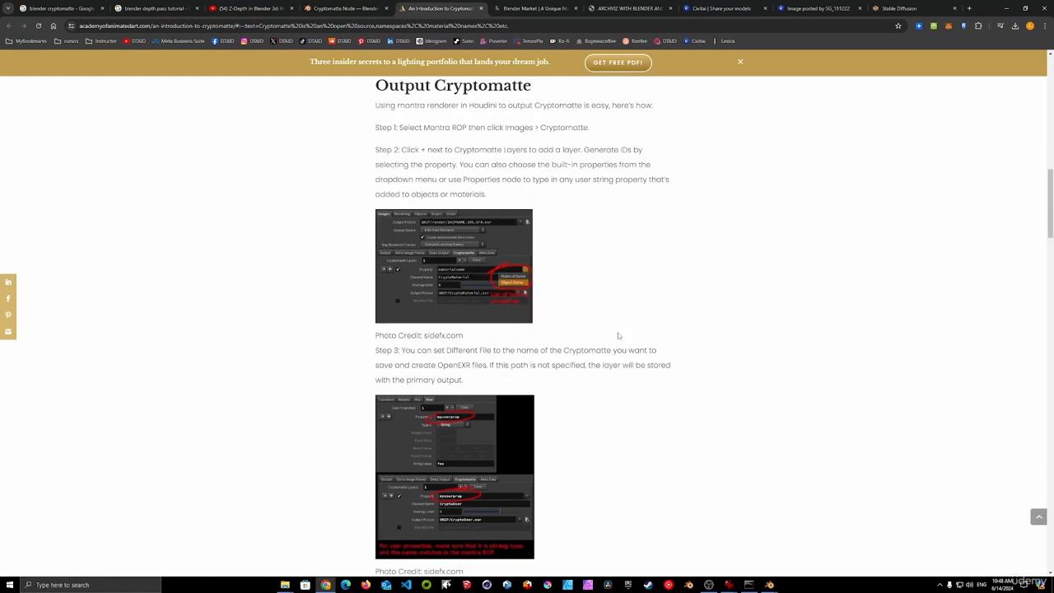
scroll(618, 334, "down", 3)
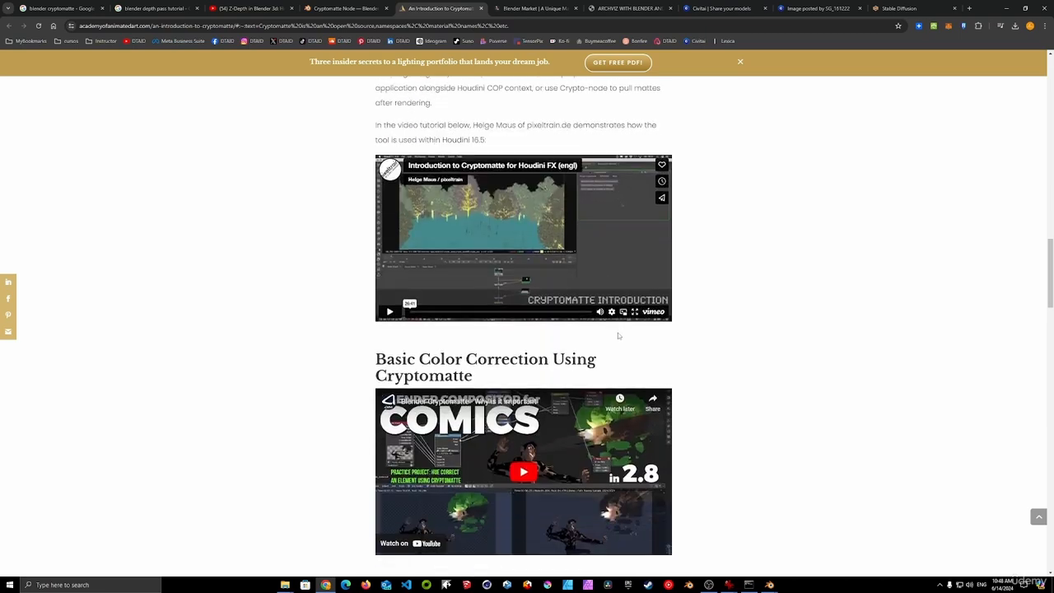
scroll(619, 335, "down", 2)
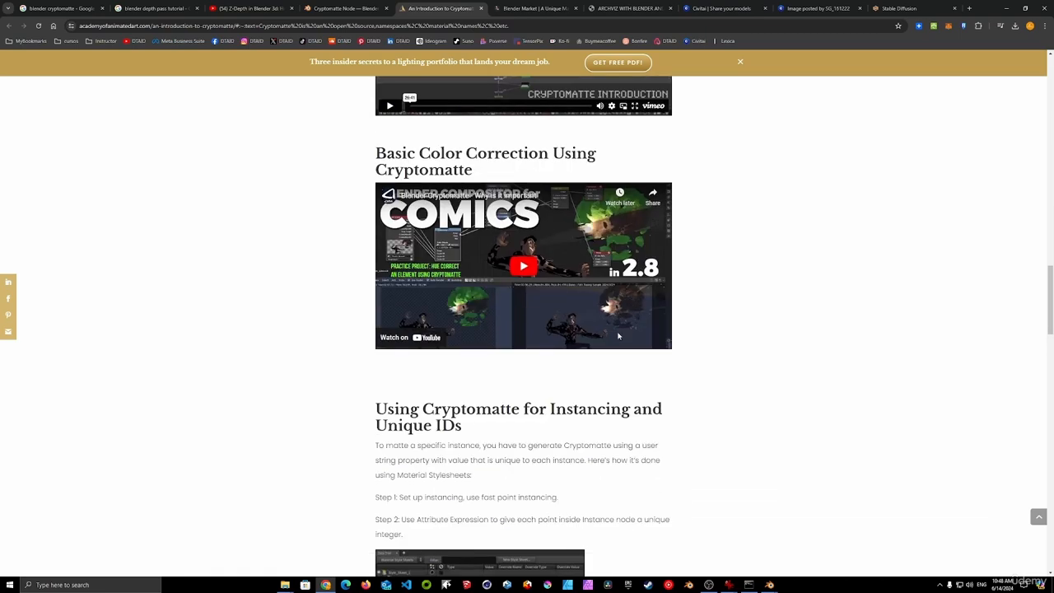
scroll(619, 335, "down", 2)
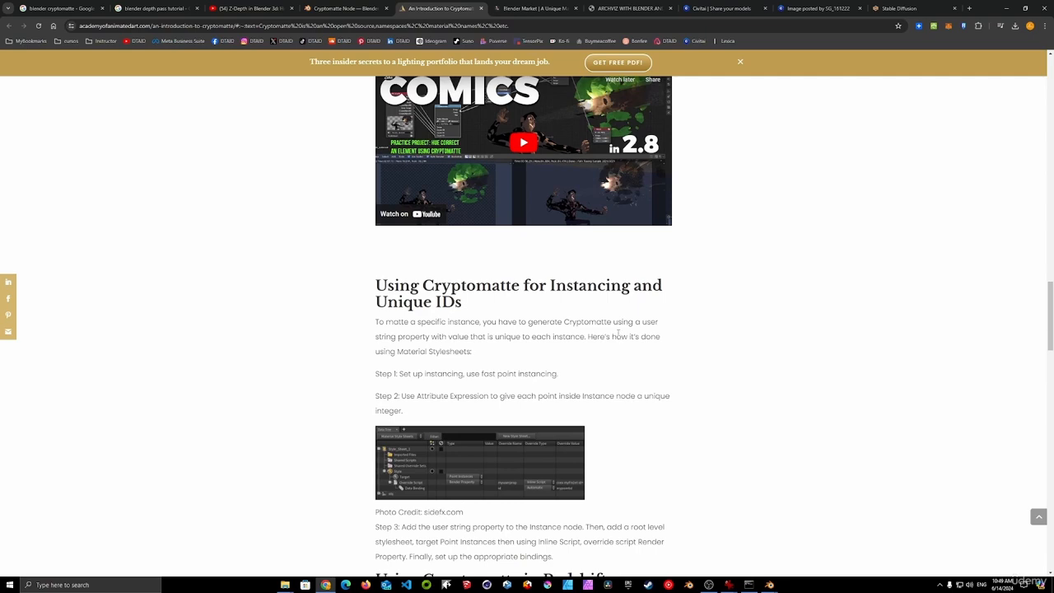
scroll(618, 335, "down", 8)
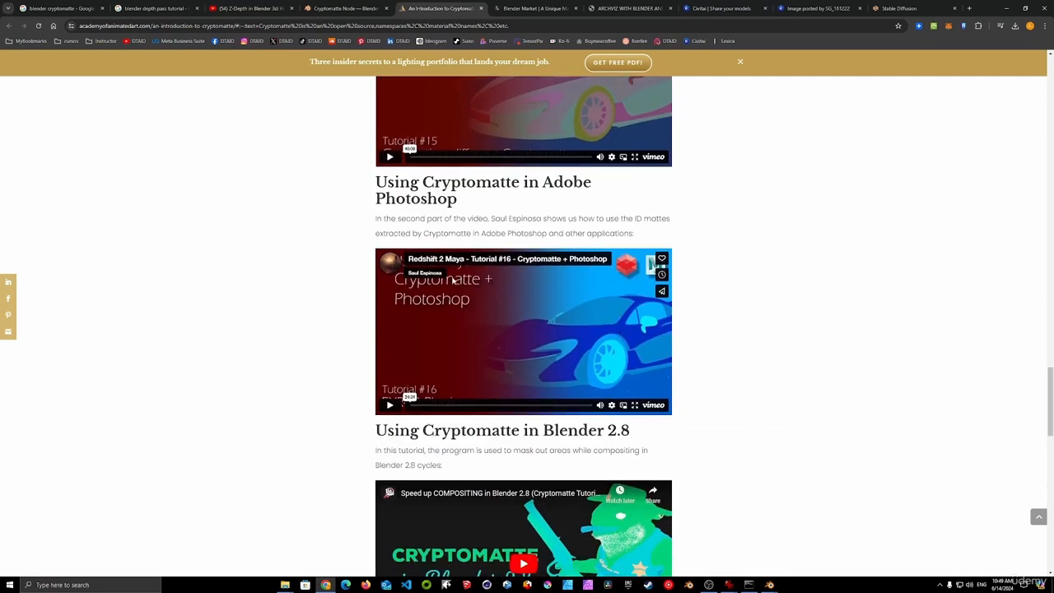
scroll(721, 292, "down", 1)
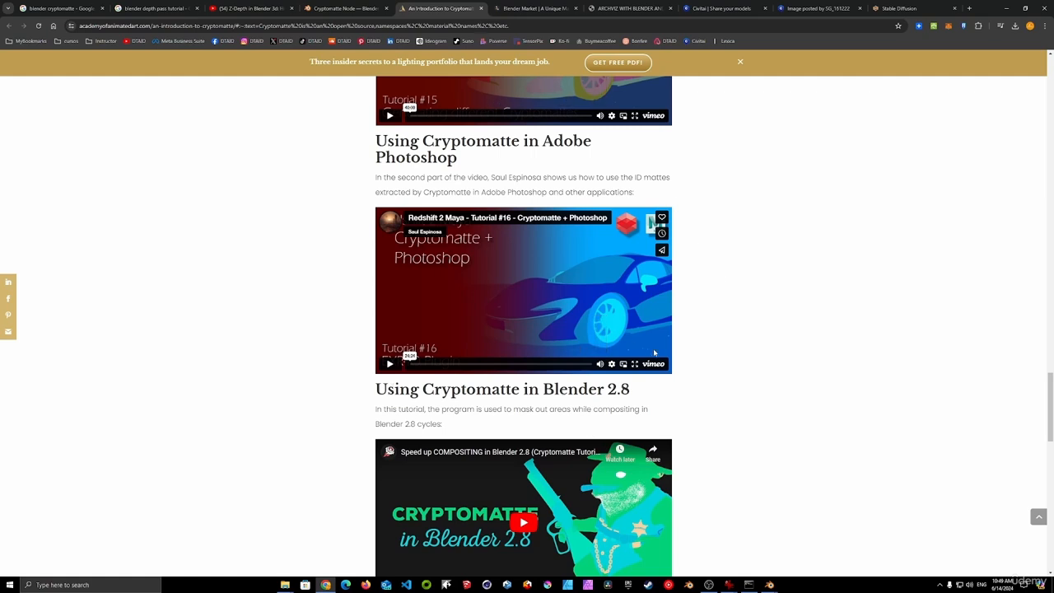
- Search Blender Market for "cid" and open the Cid - Color Ids Simply add-on page to examine its description
left_click(539, 9)
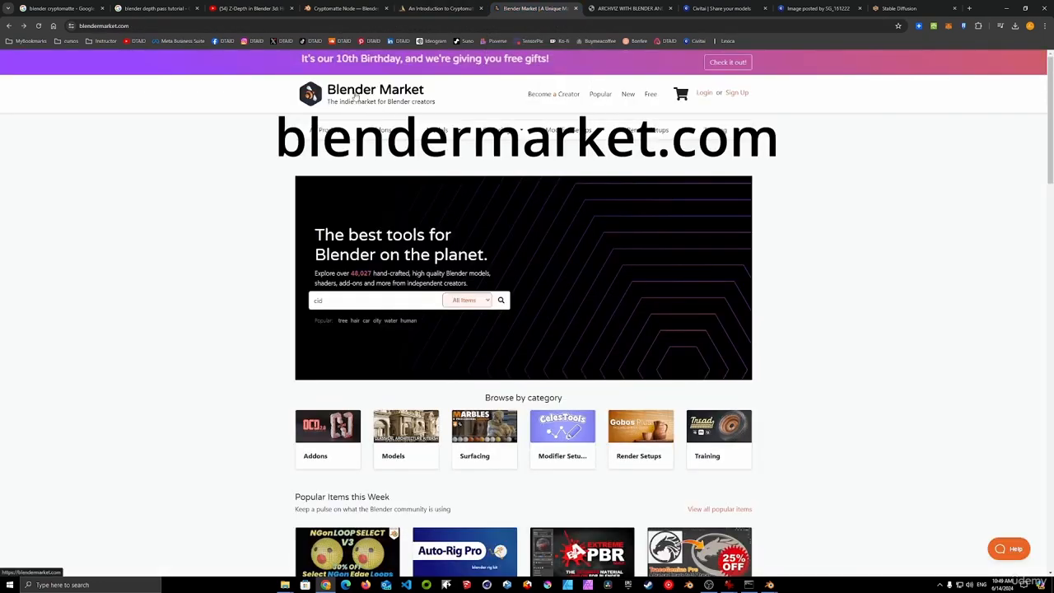
left_click(333, 301)
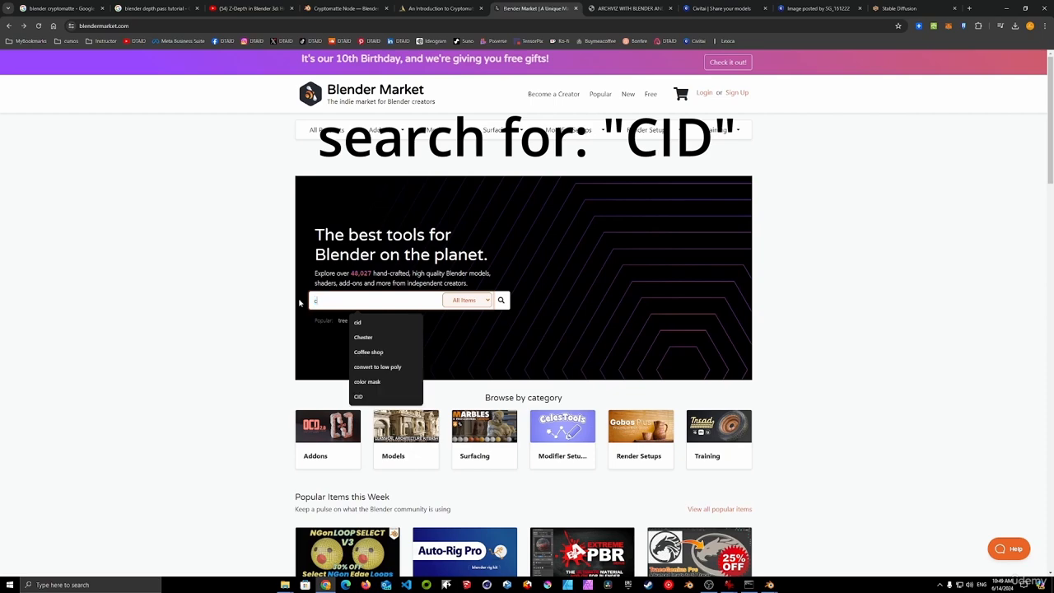
left_click(502, 302)
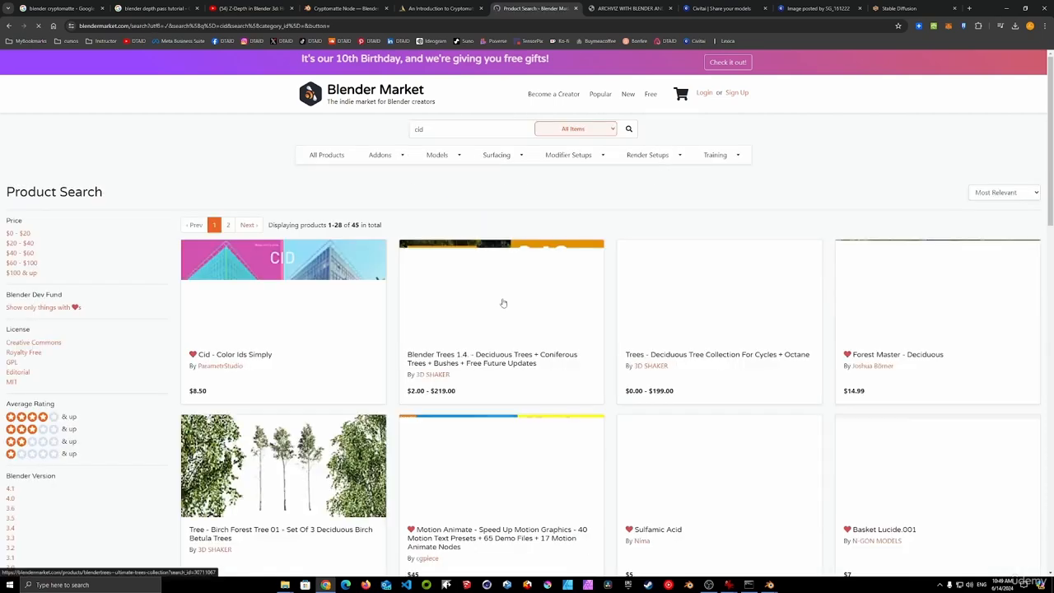
scroll(325, 201, "down", 1)
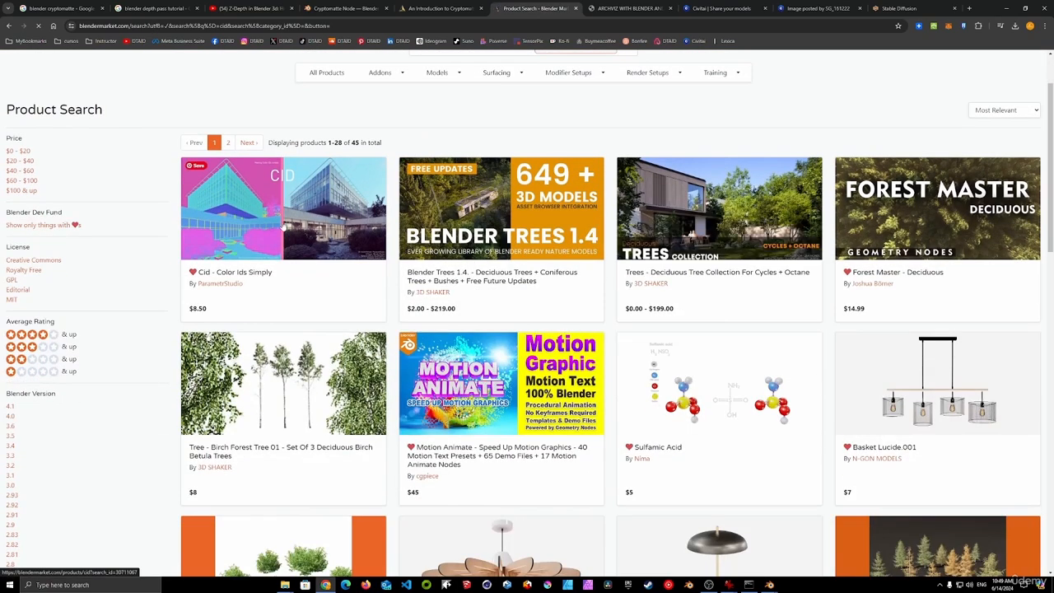
left_click(323, 202)
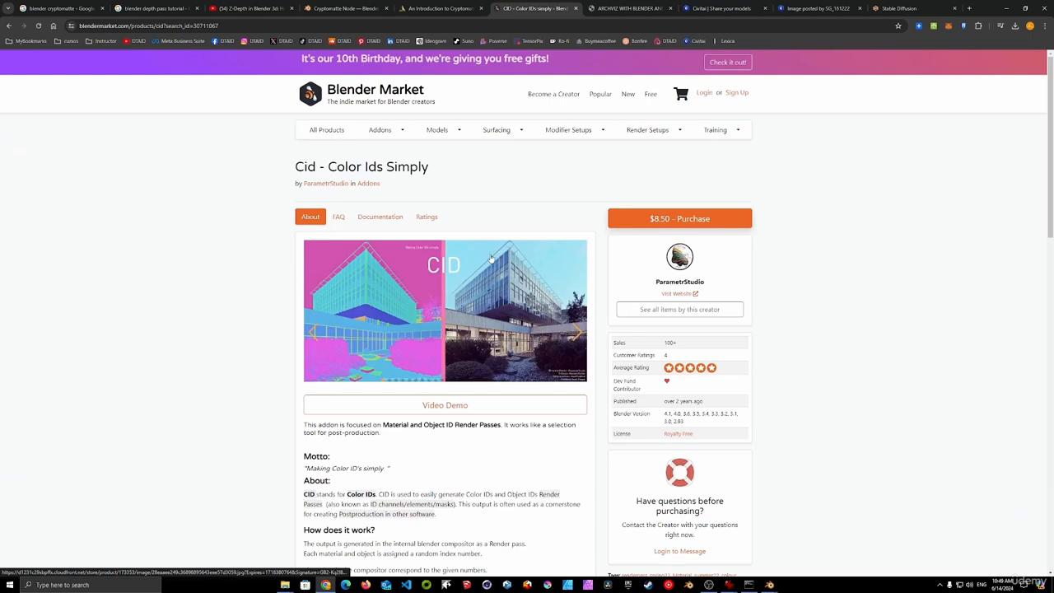
scroll(449, 257, "down", 1)
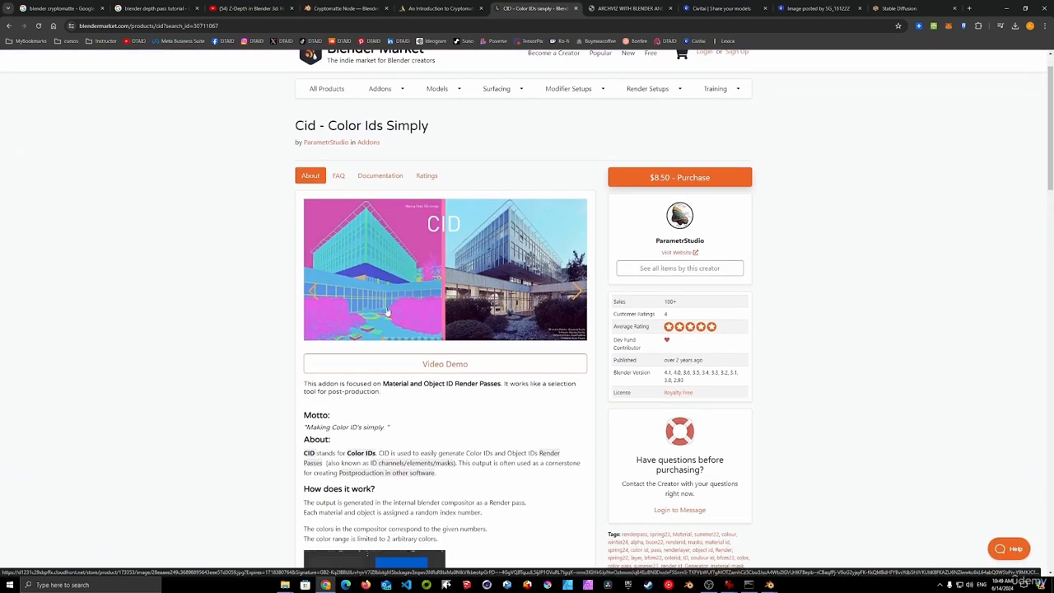
- Leave the Cid product page, switch to Blender and show the CID add-on's panel in the camera viewport's sidebar
scroll(388, 313, "down", 1)
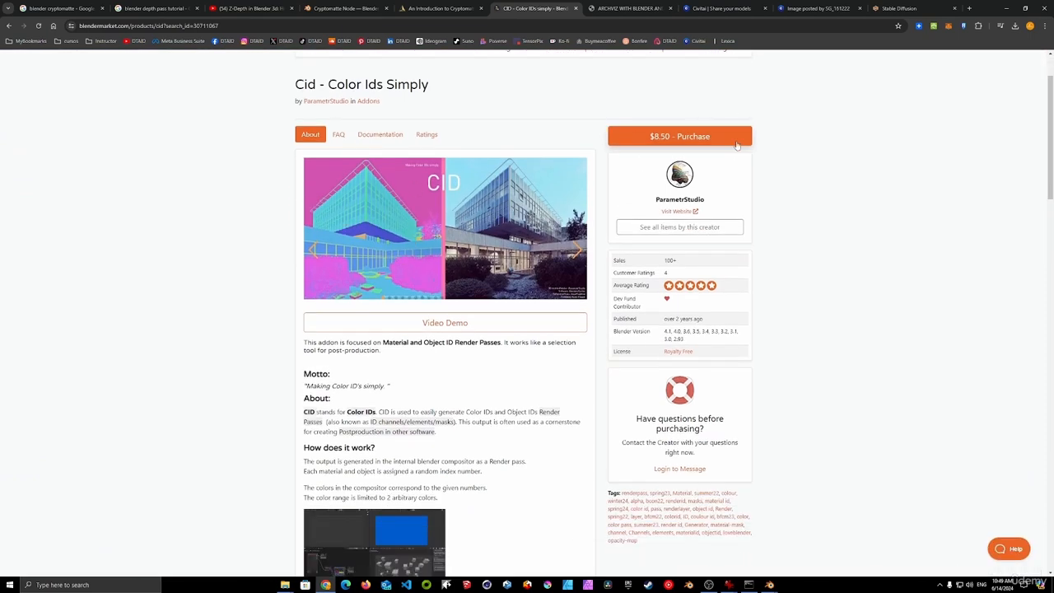
scroll(514, 171, "up", 2)
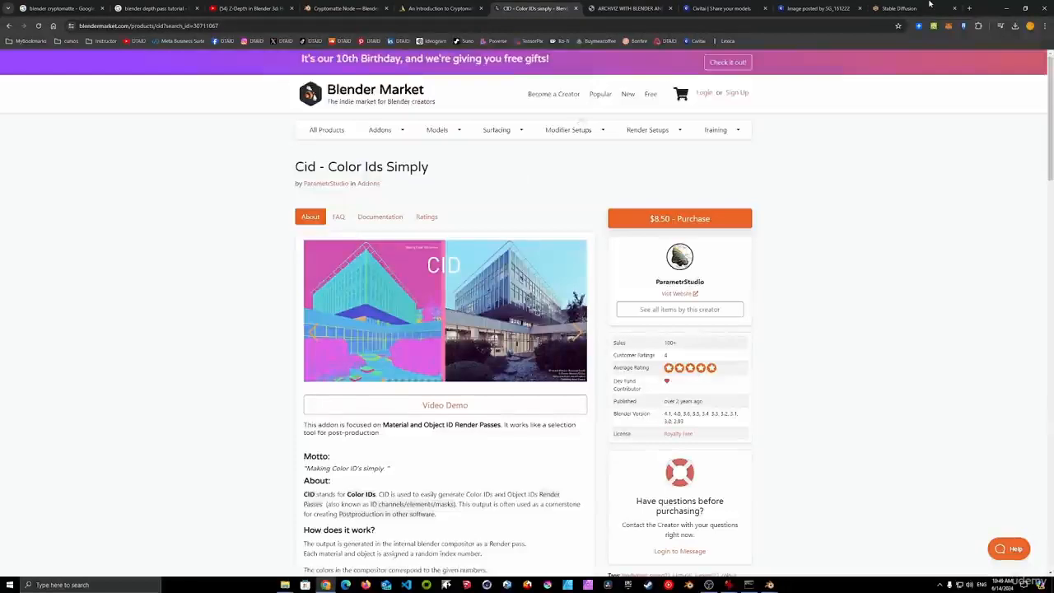
left_click(1006, 9)
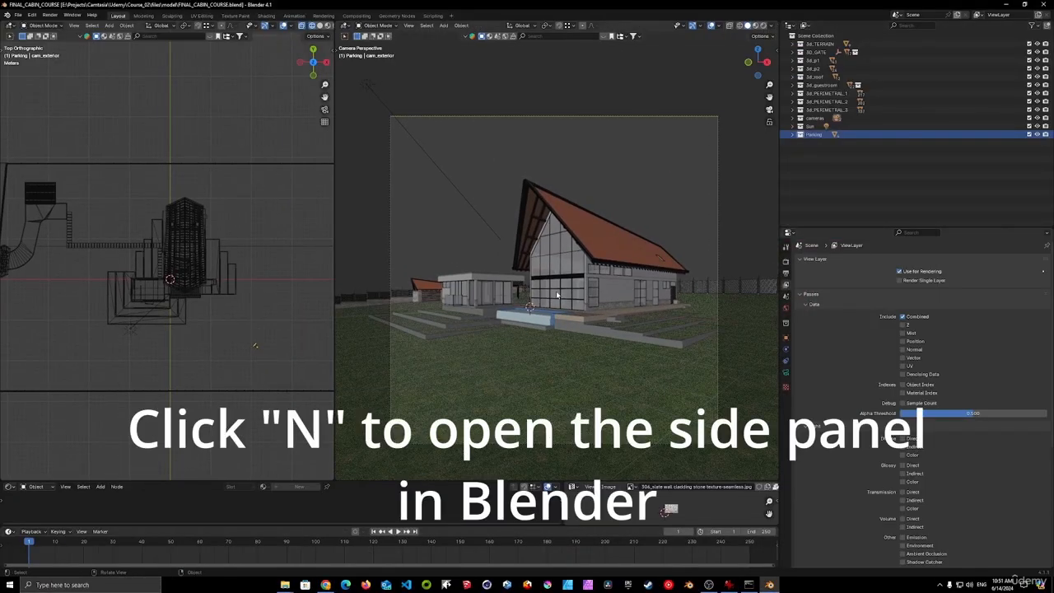
key("n")
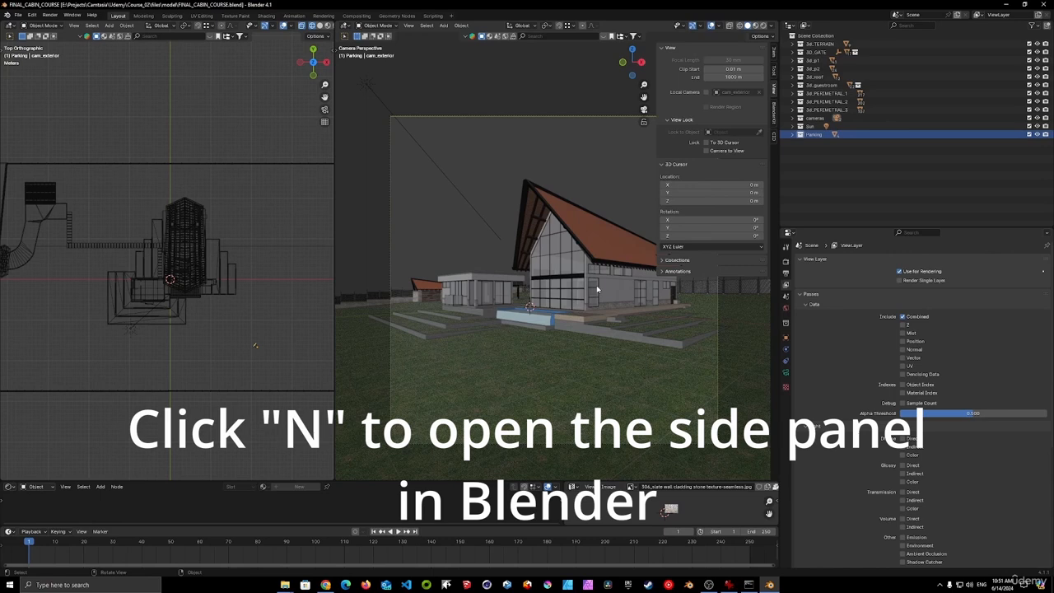
key("n")
key("n")
key("n")
key("n")
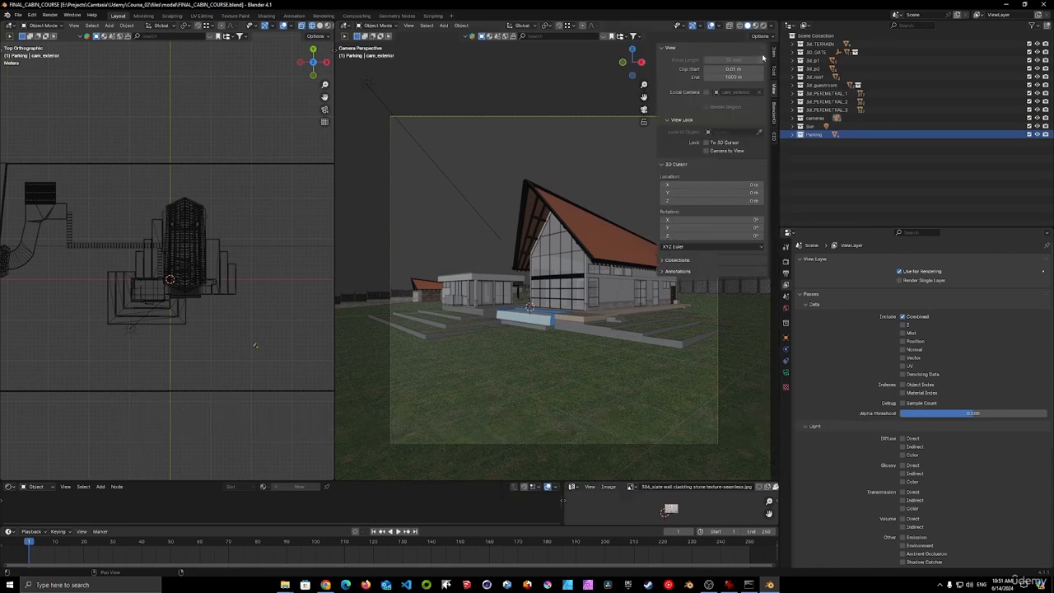
left_click(775, 140)
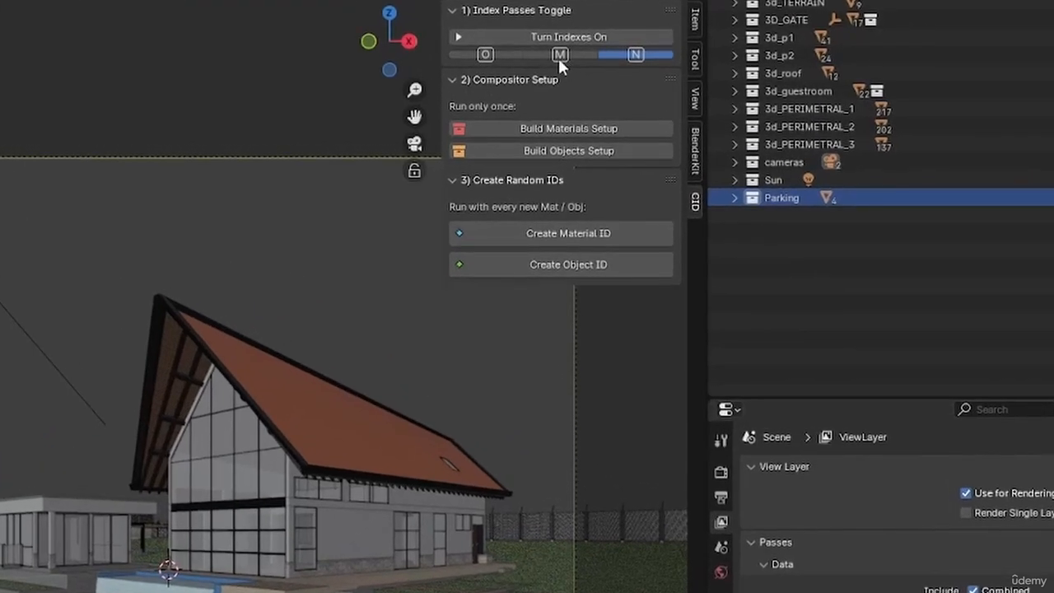
- Enable the object index pass with CID and build its objects compositor setup
left_click(490, 54)
left_click(490, 55)
left_click(636, 56)
left_click(534, 152)
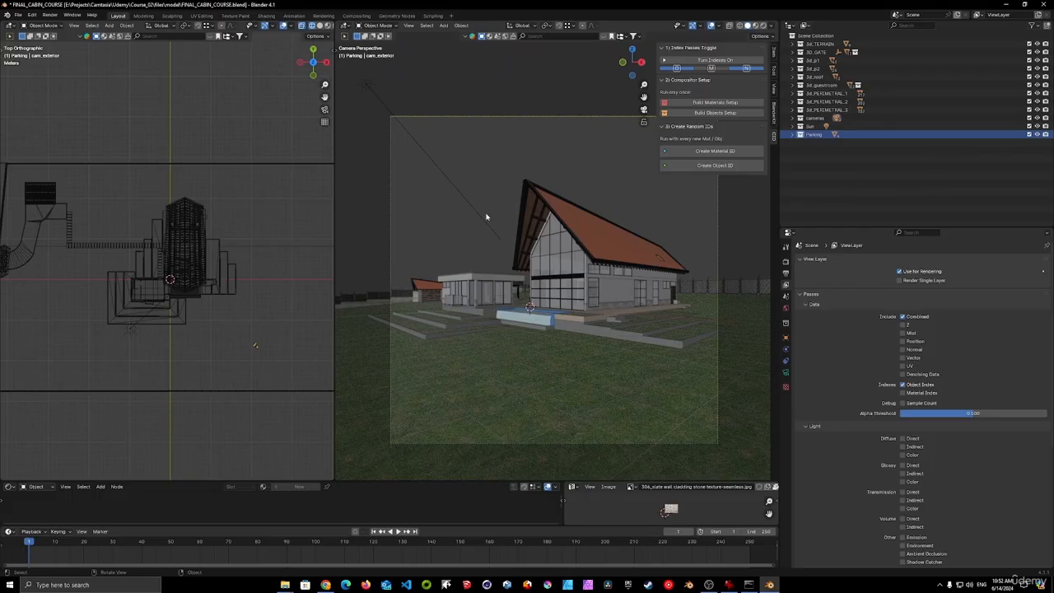
- Render the cabin from the exterior camera and bring up the compositing node tree
key("F12")
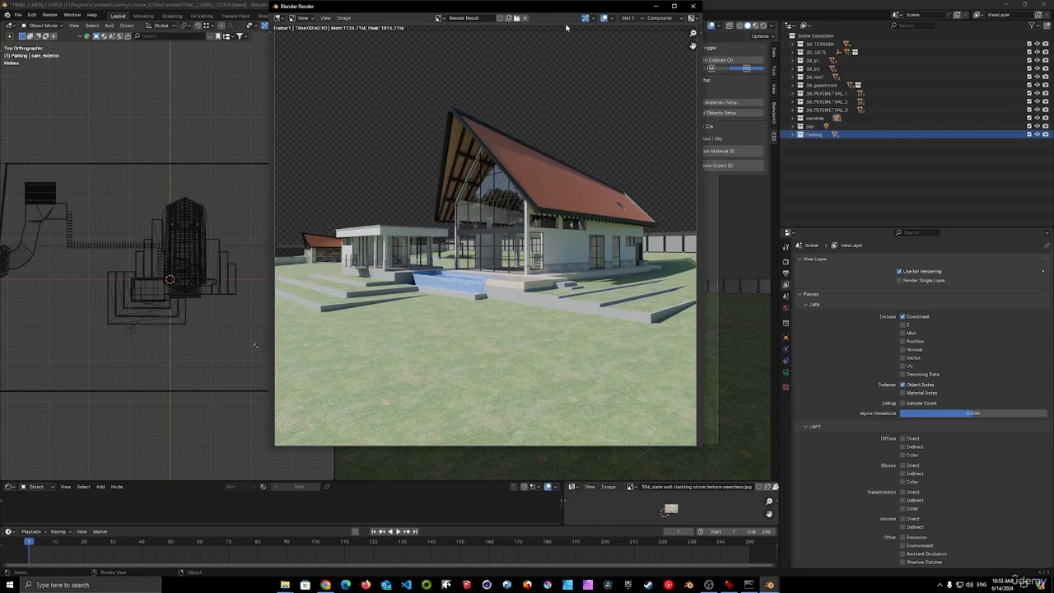
left_click(693, 7)
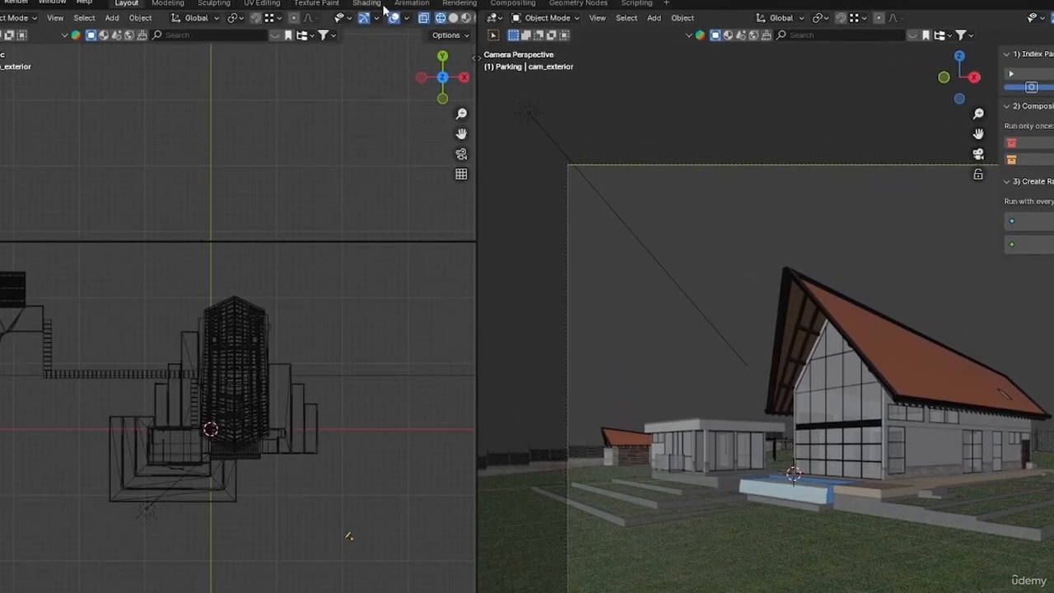
left_click(513, 3)
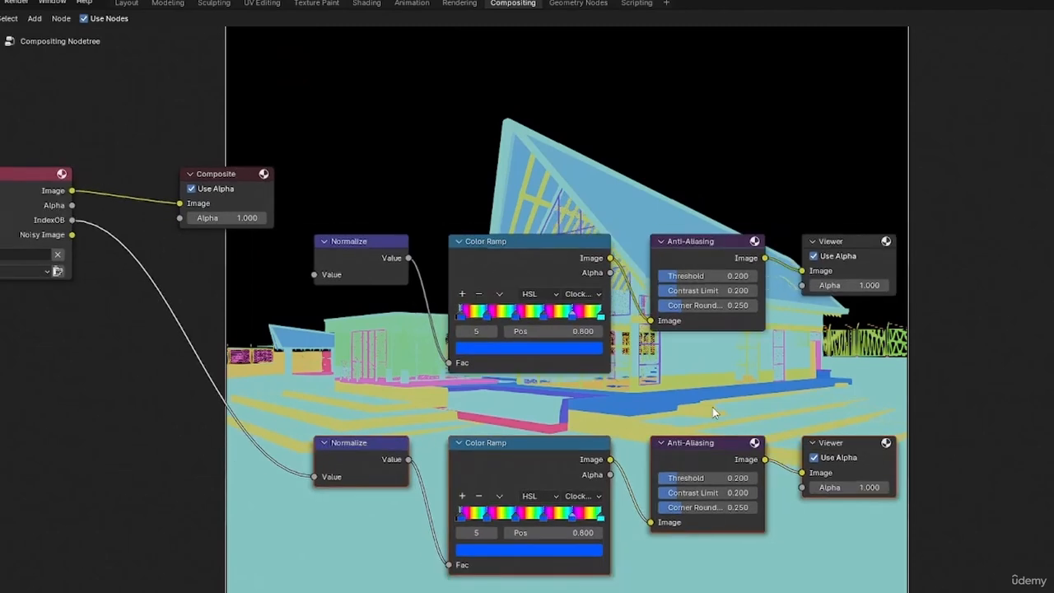
- Make the lower Viewer node active and shift the color stops of the lower Color Ramp to recolor the object ID map
left_click(836, 444)
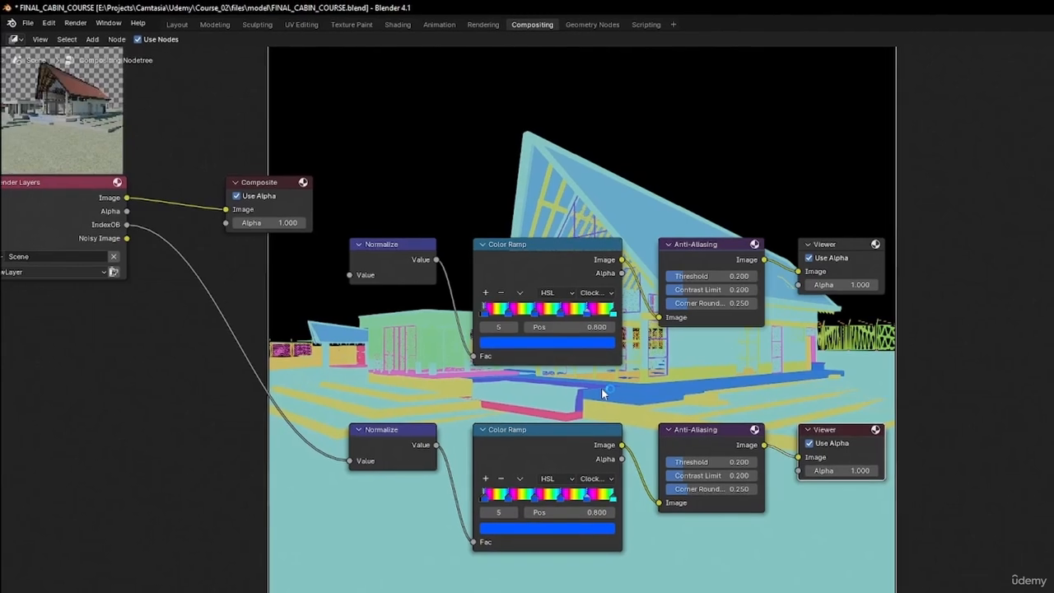
left_click(510, 505)
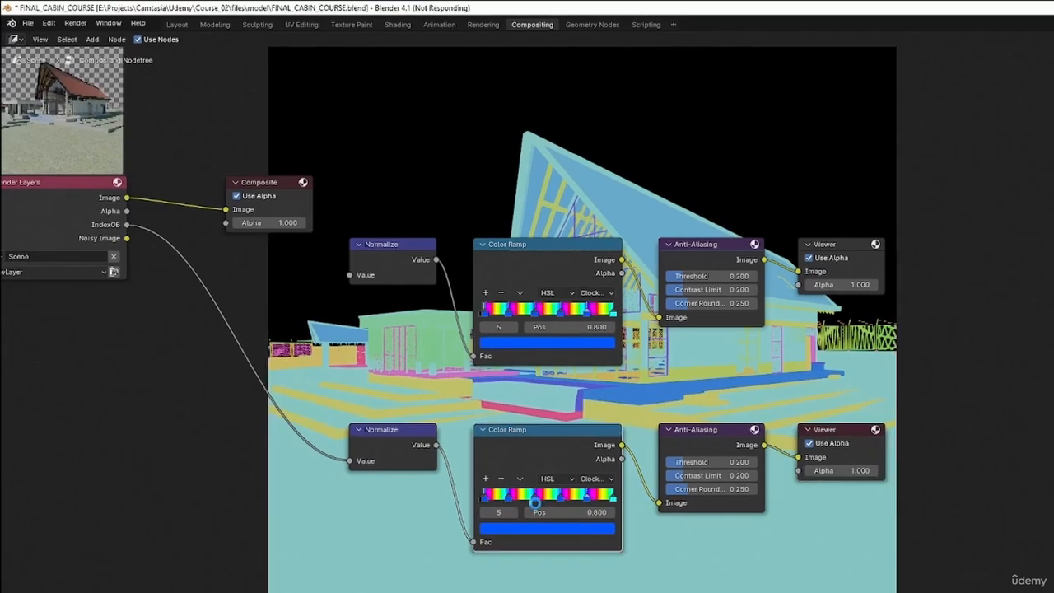
mouse_move(563, 499)
left_mouse_down()
mouse_move(537, 498)
mouse_move(549, 499)
left_mouse_up()
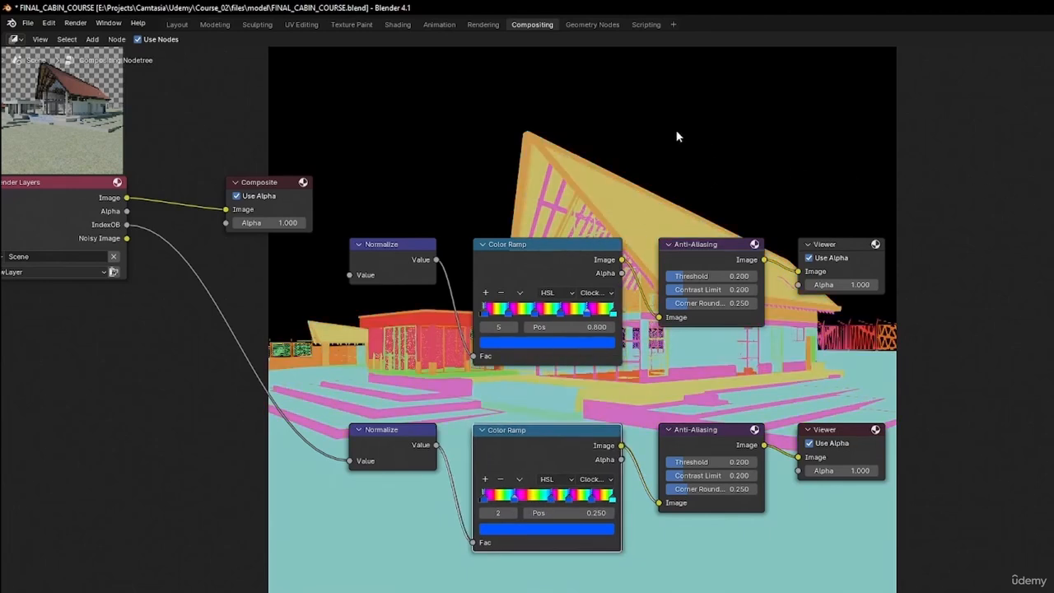
- Reopen the render view and display the Viewer Node image in place of the Render Result
key("F11")
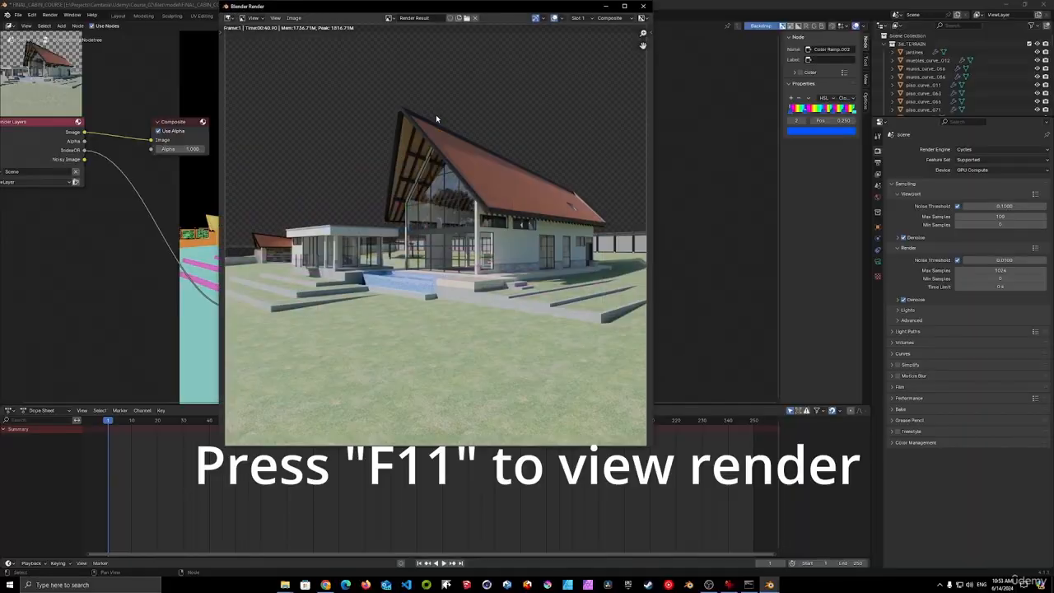
left_click(389, 17)
type("node")
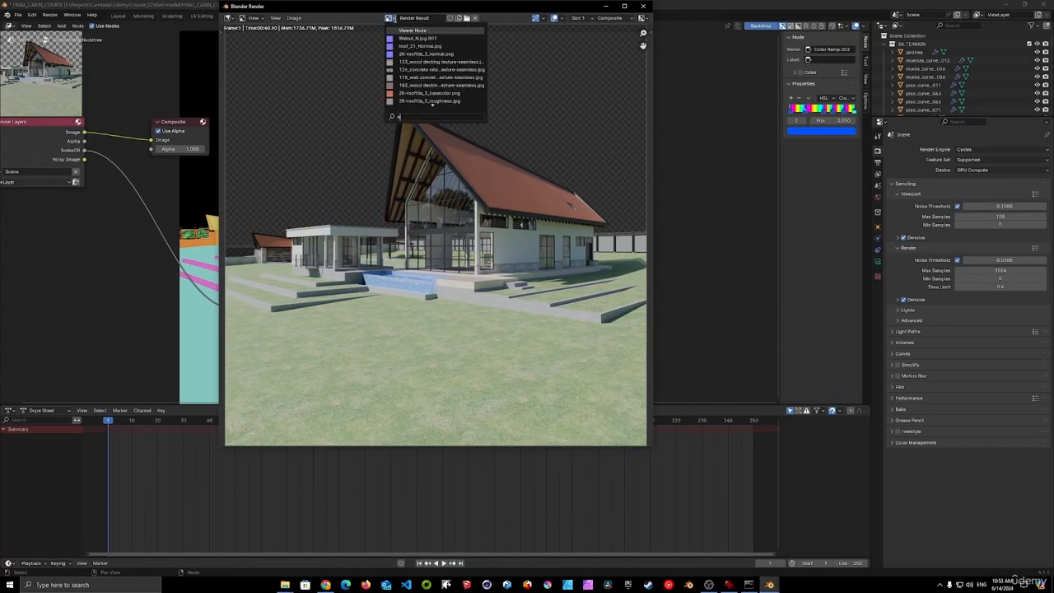
left_click(414, 30)
- Save the Viewer Node image as cabin_render_seg.png in the renders folder, and close Blender without saving the scene
left_click(294, 17)
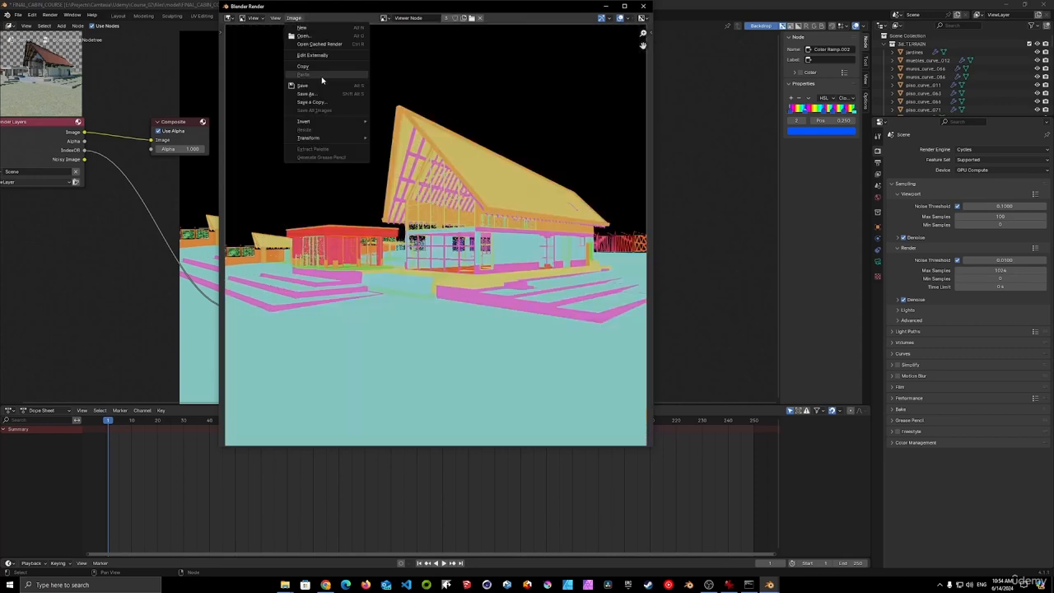
left_click(317, 96)
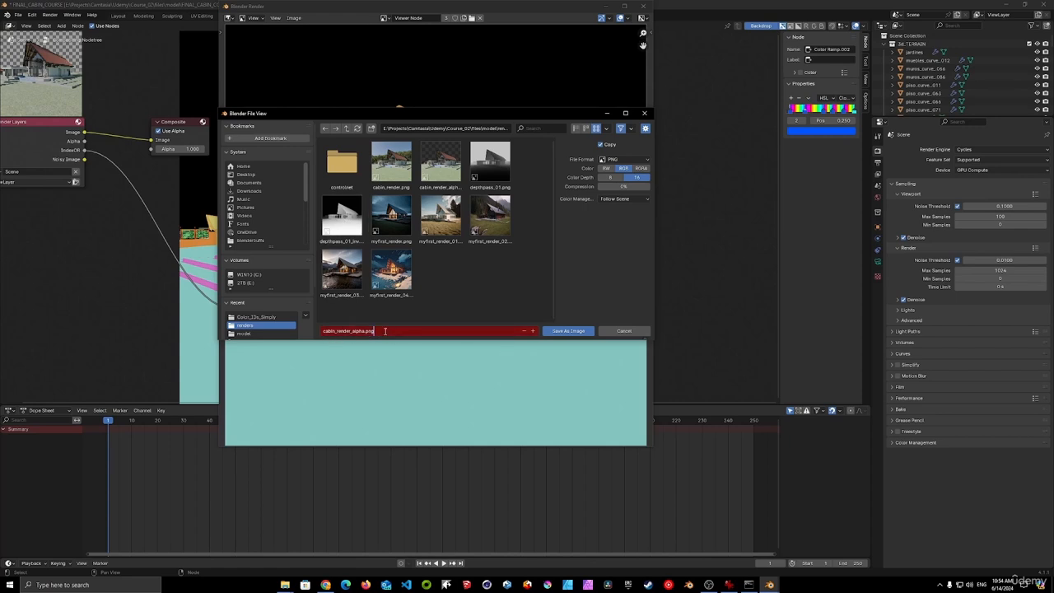
key("BackSpace")
key("BackSpace")
key("BackSpace")
key("BackSpace")
key("BackSpace")
key("BackSpace")
key("BackSpace")
key("BackSpace")
key("BackSpace")
type("seg")
key("Return")
key("Return")
left_click(1044, 5)
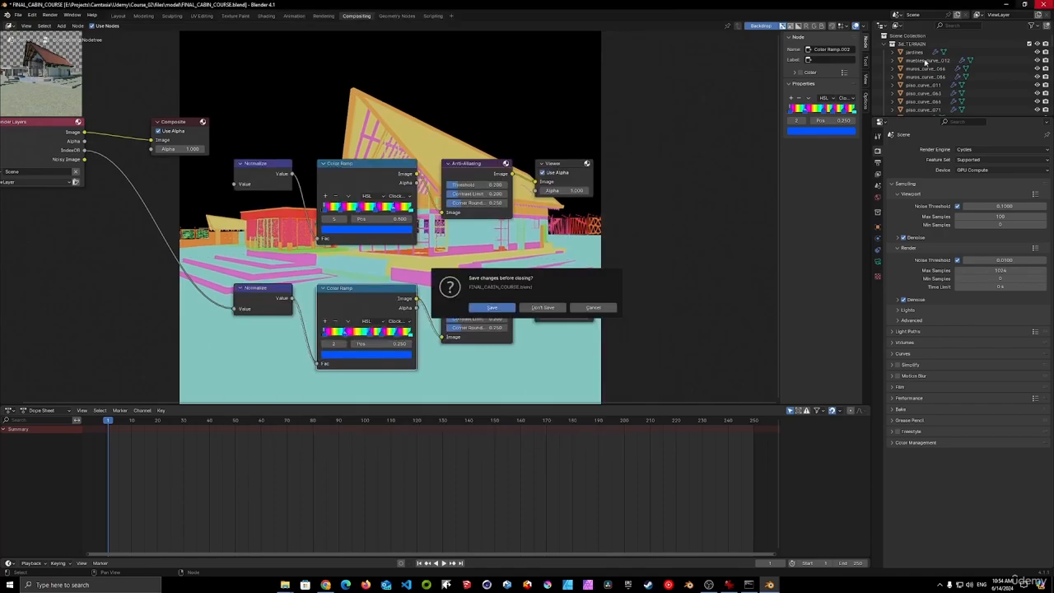
left_click(540, 308)
- Open the controlnet folder's seg image and cabin_render_seg side by side in IrfanView and compare their color maps
double_click(767, 282)
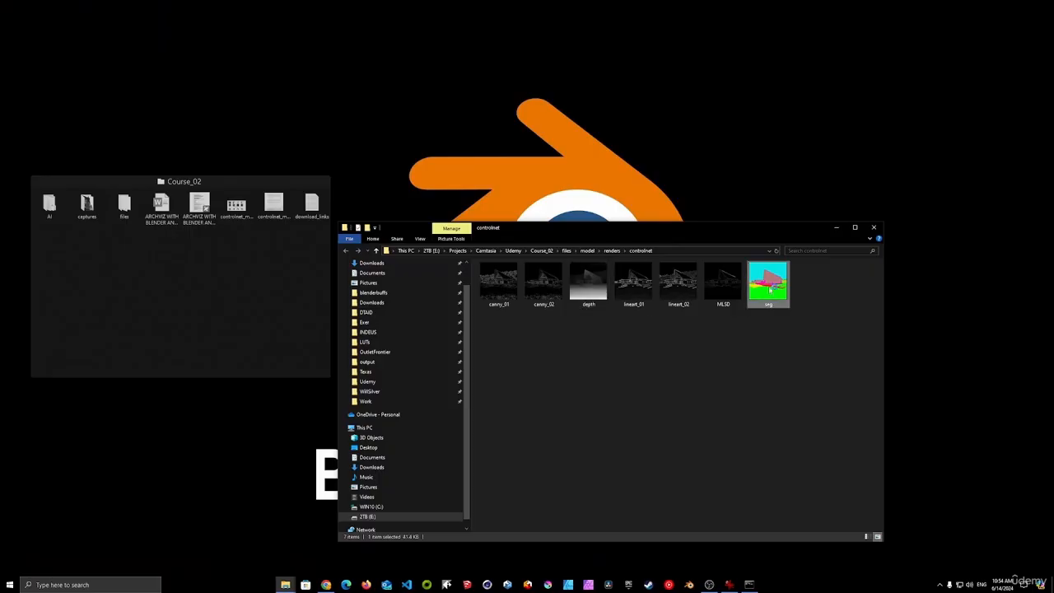
left_click(715, 240)
left_click(612, 251)
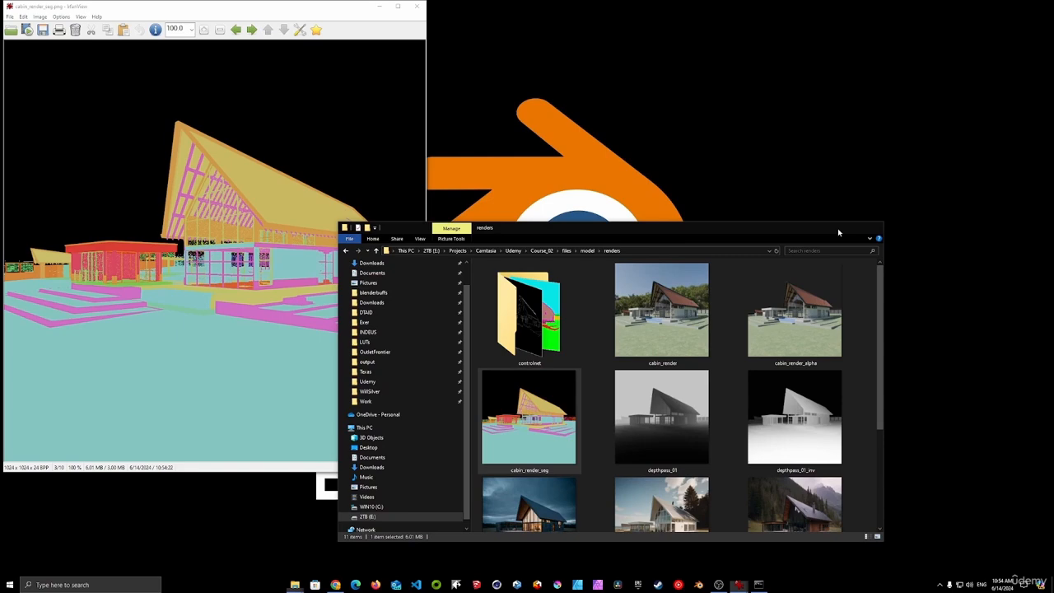
left_click(874, 228)
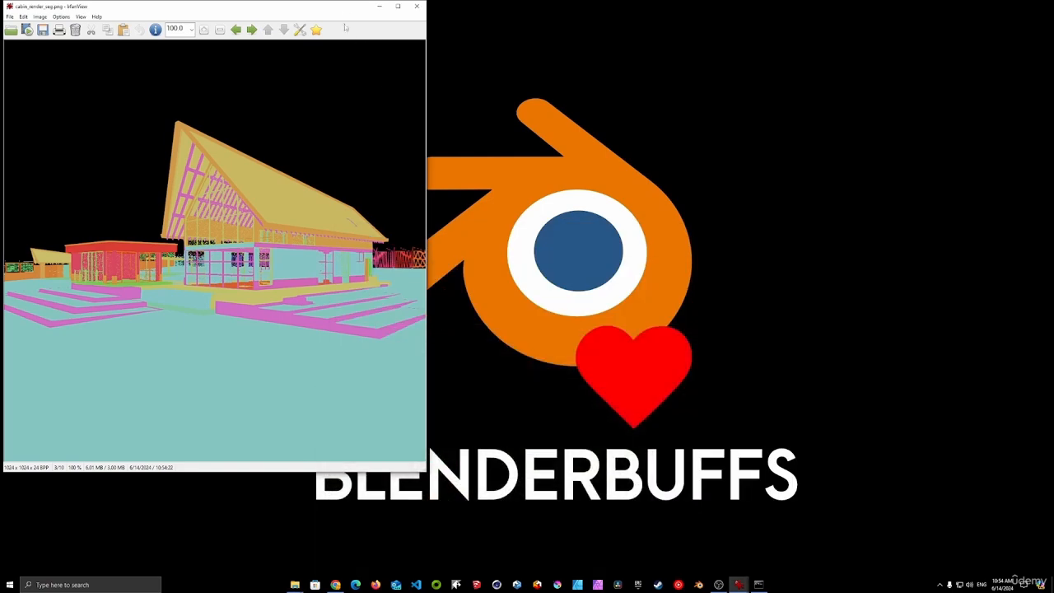
left_click_drag(342, 12, 772, 11)
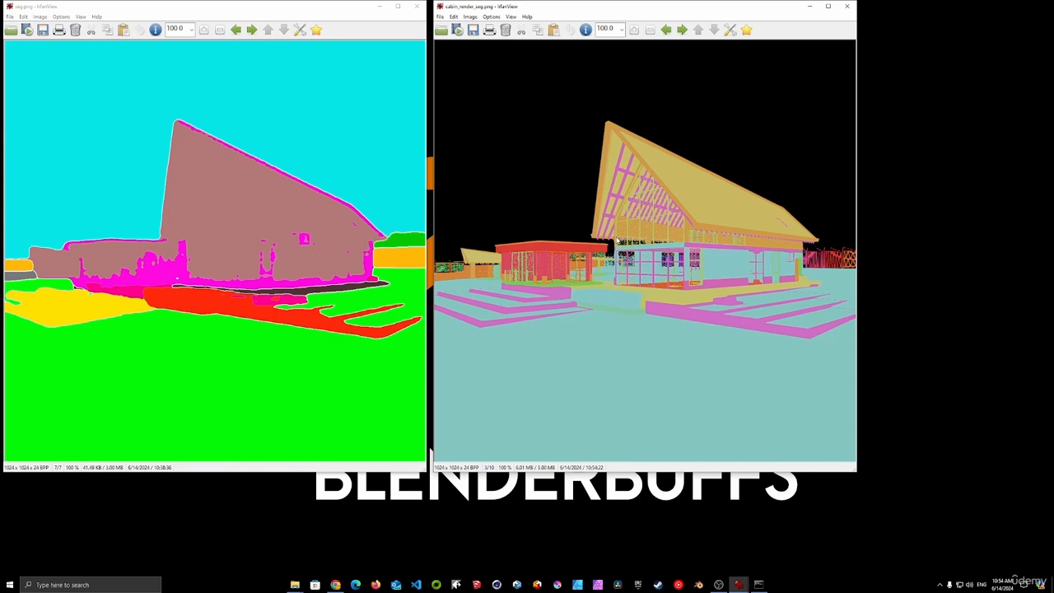
left_click(417, 6)
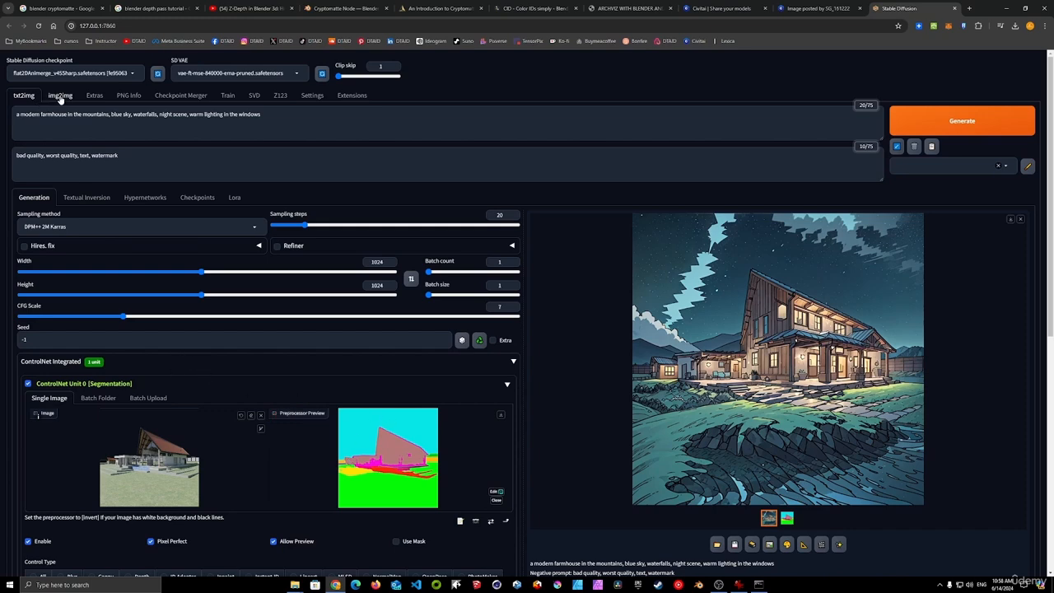
- Load the transparent-background cabin render as the img2img source image in Stable Diffusion
left_click(60, 96)
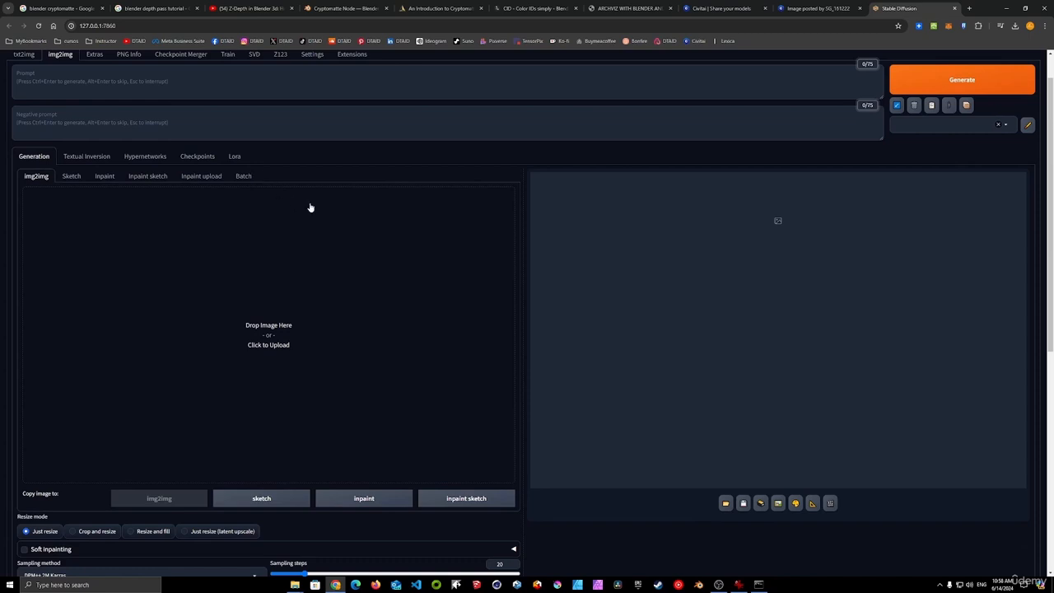
scroll(351, 347, "down", 1)
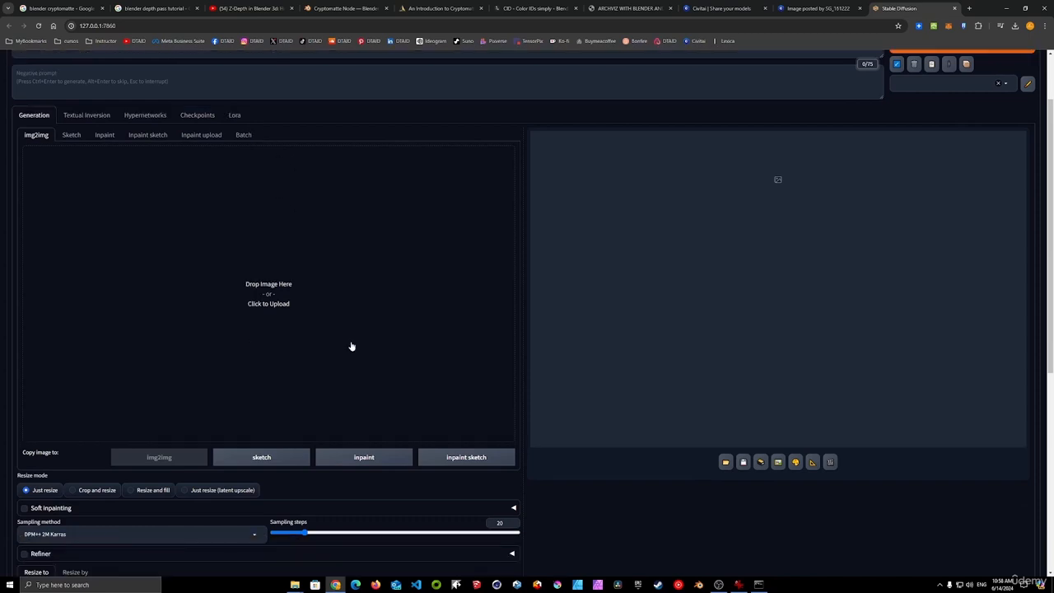
left_click(273, 304)
double_click(310, 65)
- Match the img2img output size to the source image, 1024 by 1024
scroll(376, 276, "down", 5)
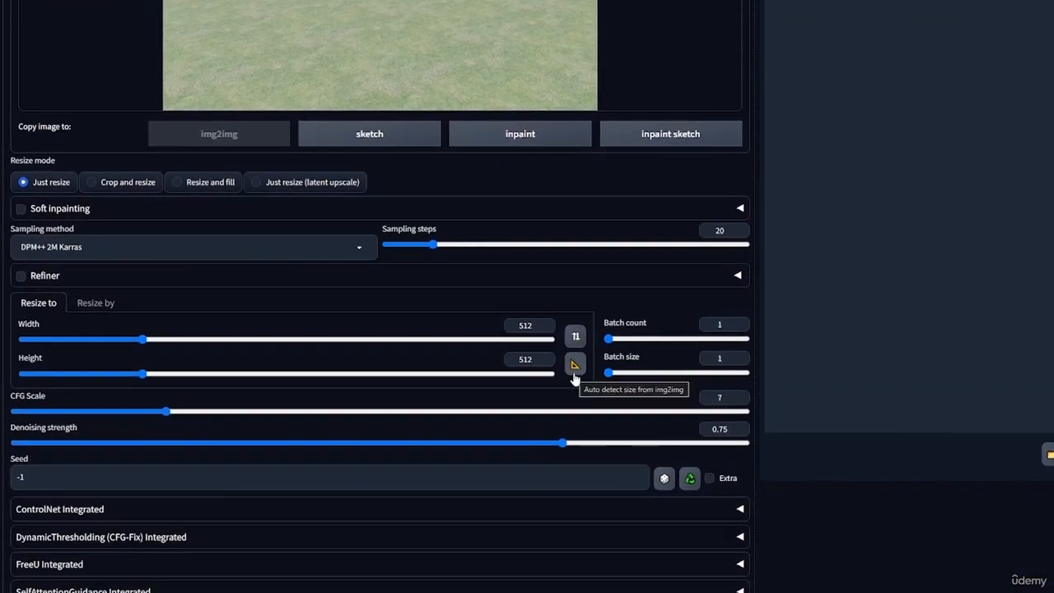
left_click(573, 365)
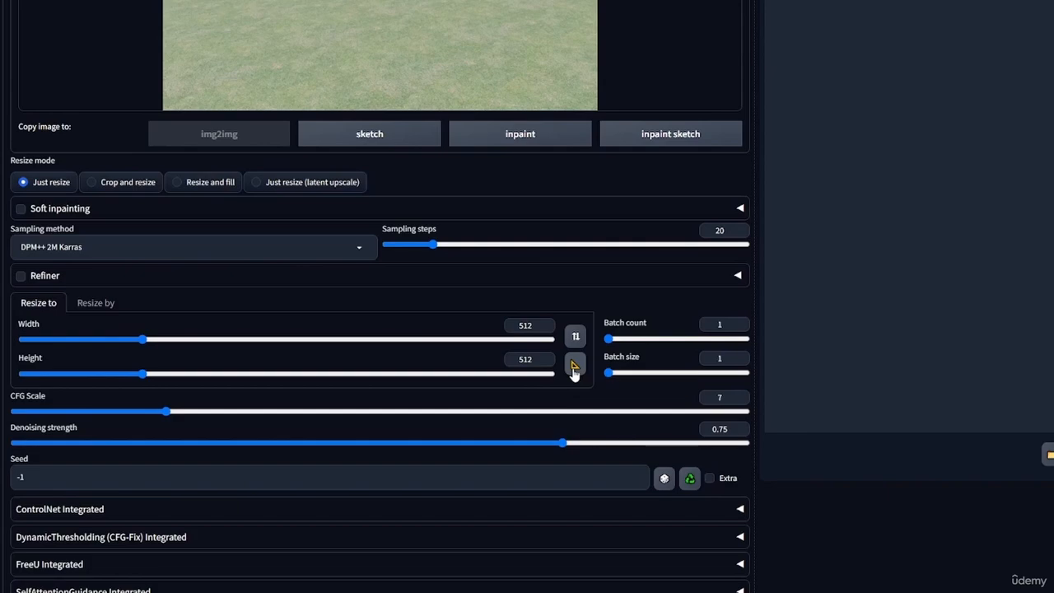
scroll(461, 103, "up", 1)
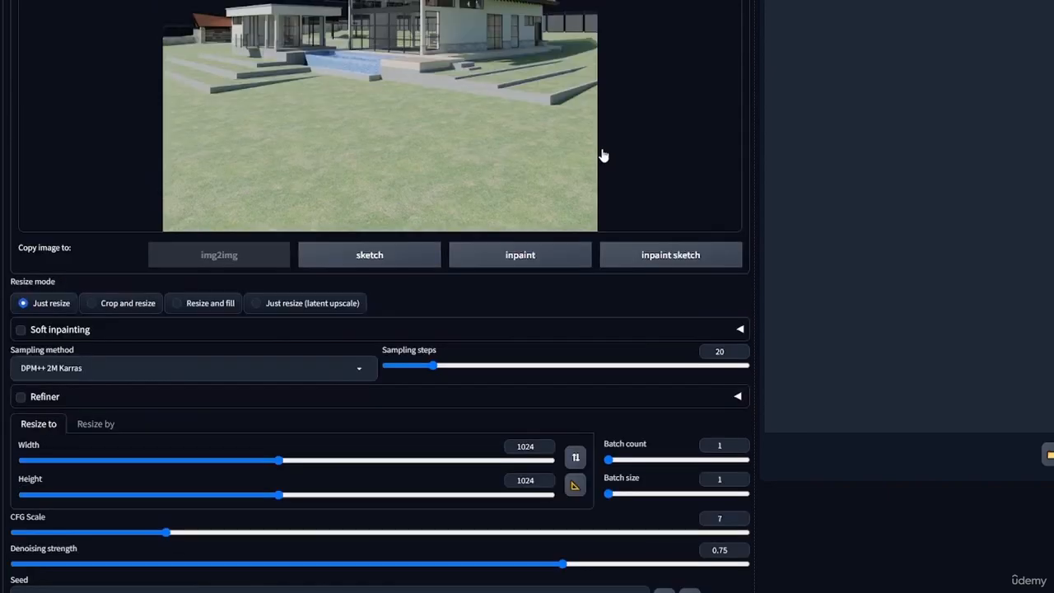
- Enable ControlNet Unit 0 with Pixel Perfect and set its control type to Depth, using the depth_midas preprocessor and control_v11f1p_sd15_depth_fp16 model
scroll(602, 155, "down", 1)
scroll(455, 167, "down", 1)
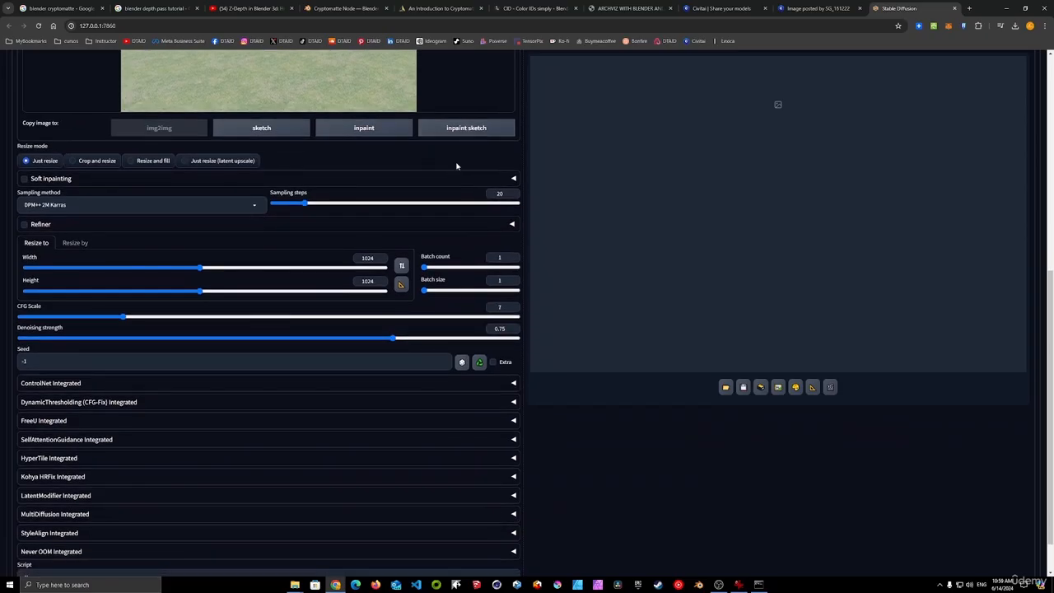
scroll(456, 167, "down", 1)
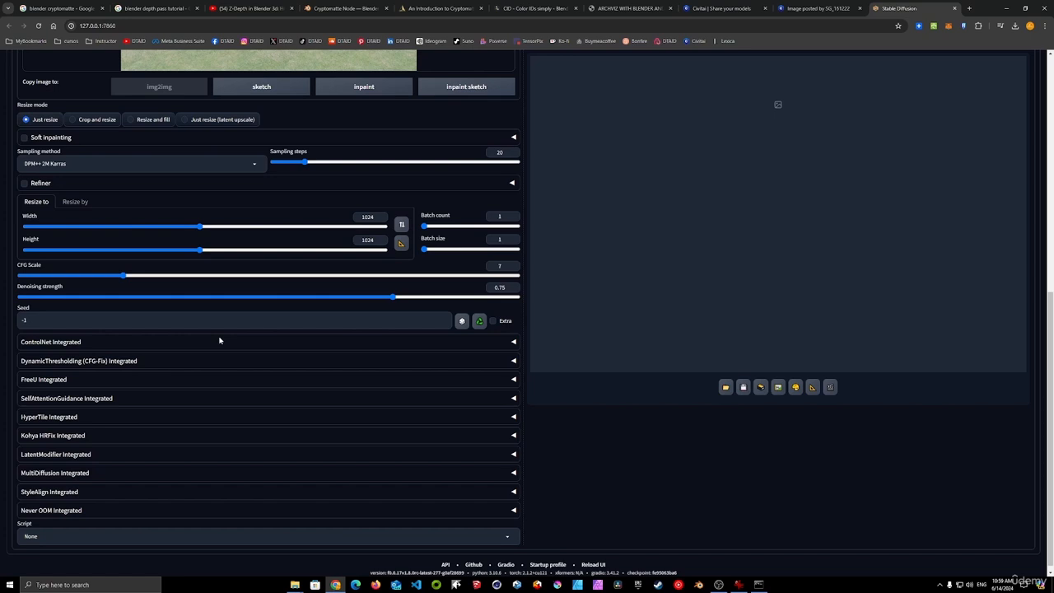
left_click(513, 342)
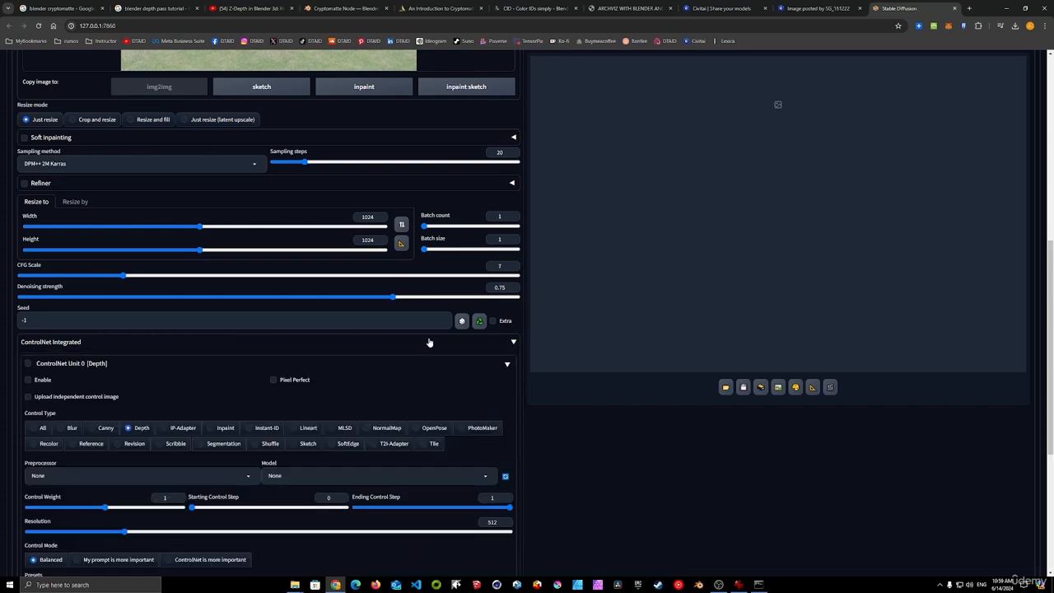
scroll(430, 341, "down", 1)
scroll(424, 286, "down", 1)
left_click(28, 298)
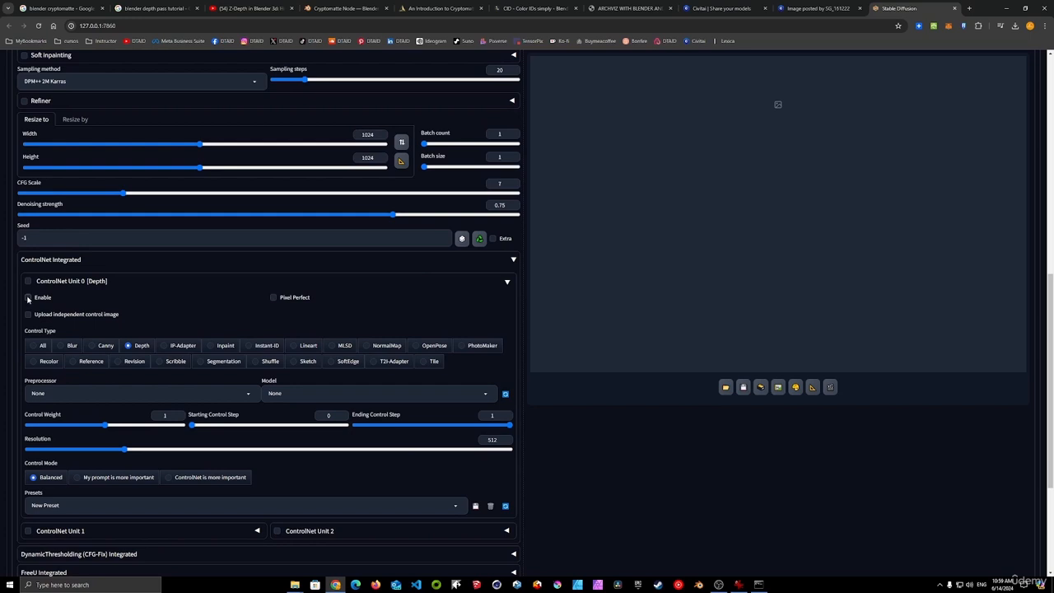
left_click(274, 299)
scroll(103, 308, "down", 1)
left_click(39, 306)
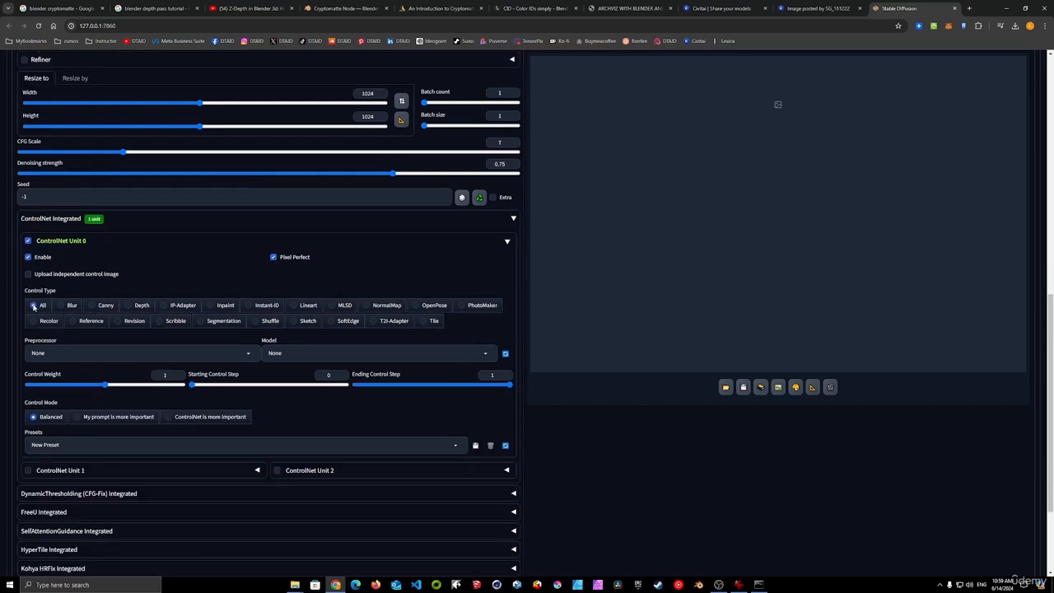
left_click(129, 307)
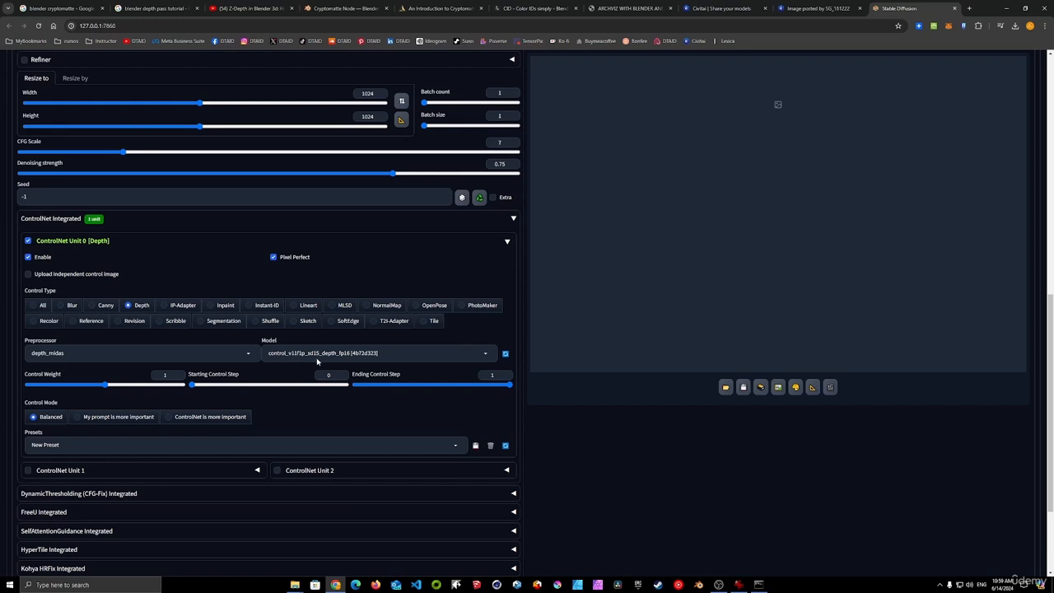
scroll(504, 316, "up", 2)
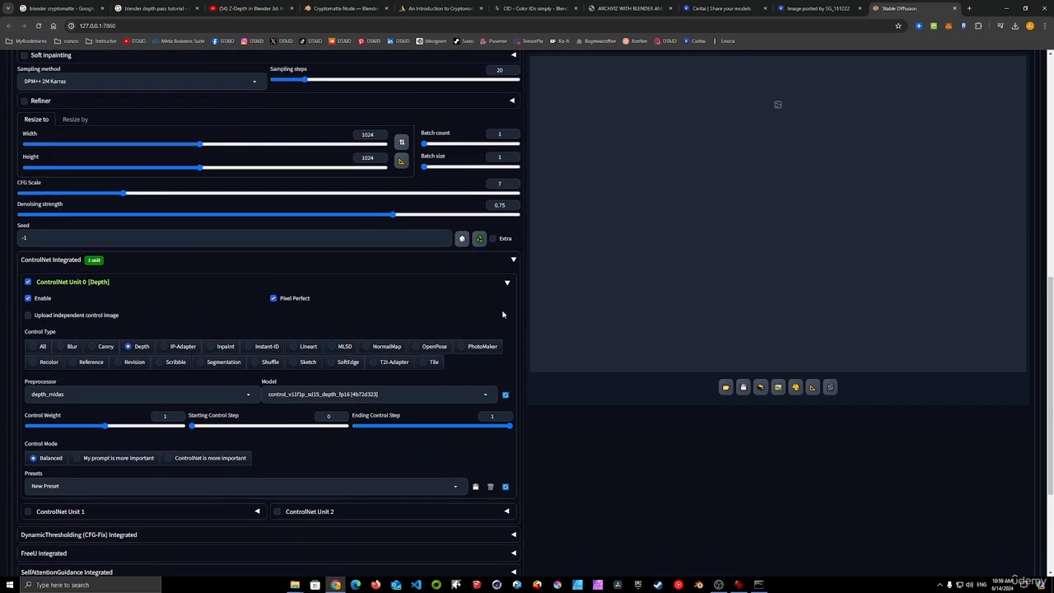
- Turn on the independent control image for ControlNet Unit 0 and load the depthpass_01_inv image from the renders folder
scroll(473, 318, "down", 2)
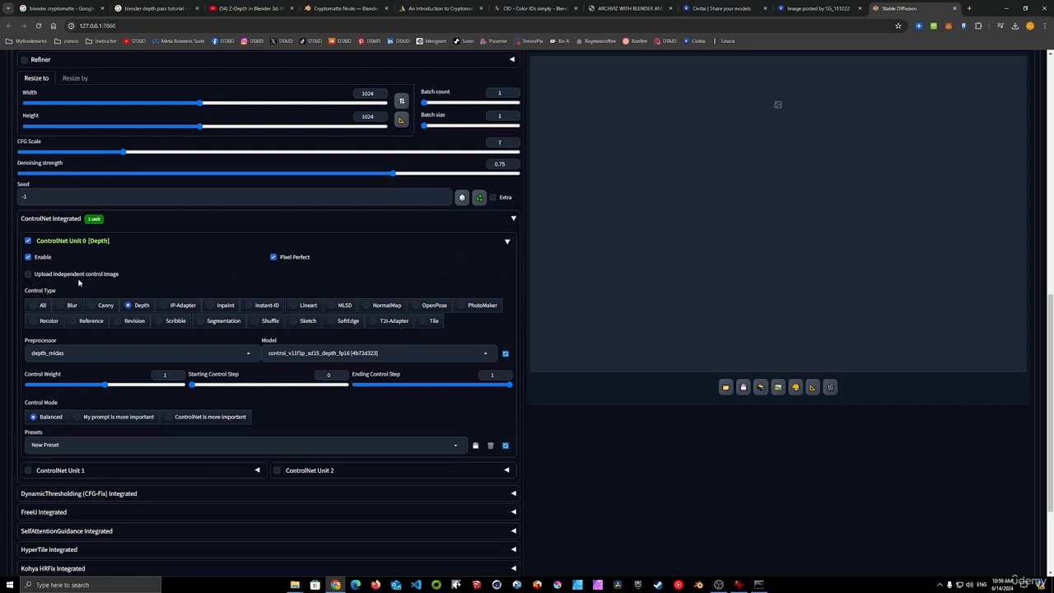
left_click(28, 274)
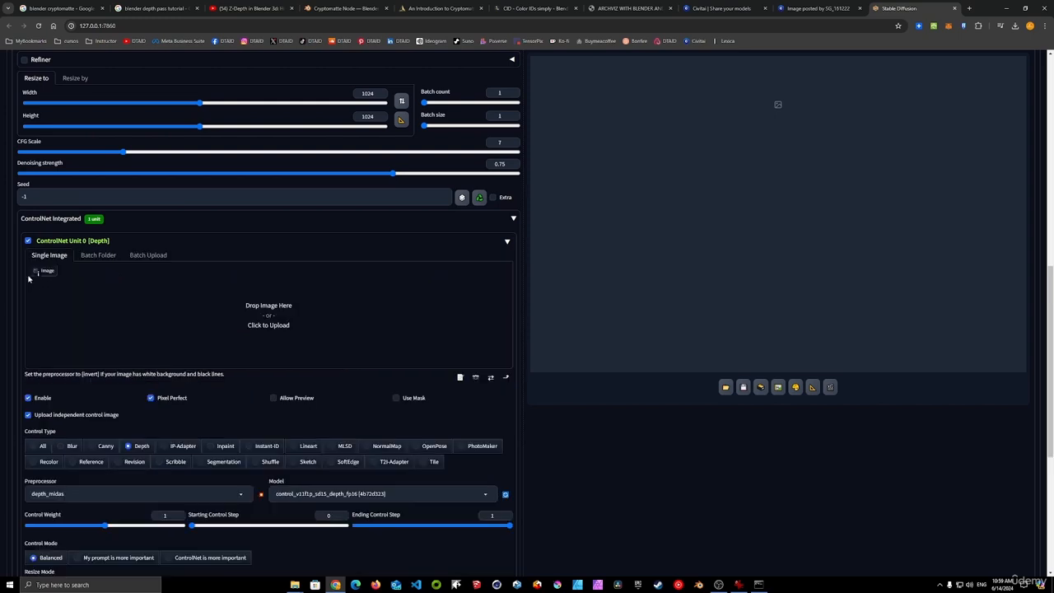
left_click(270, 321)
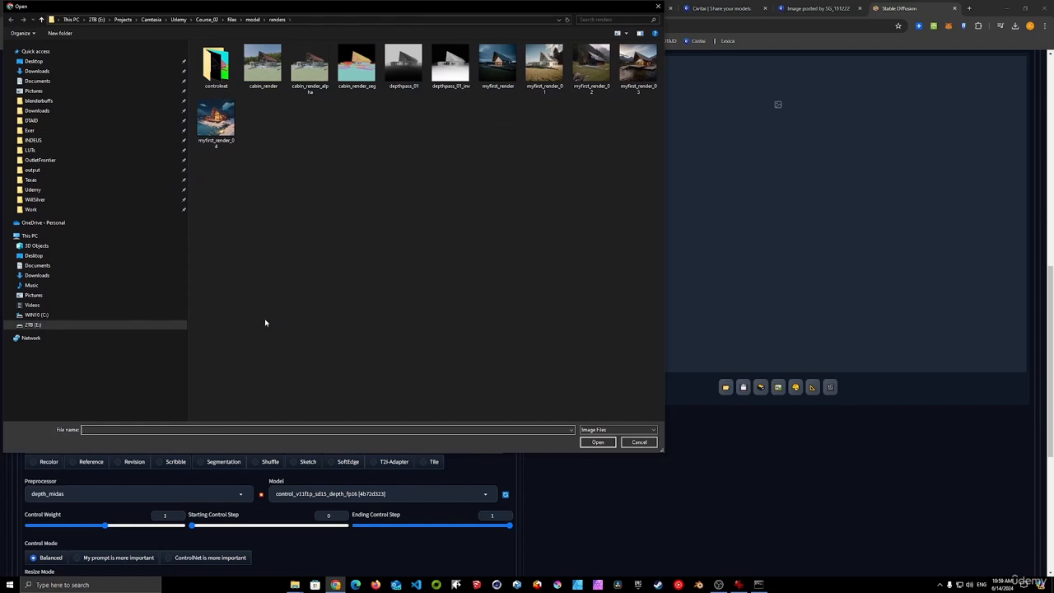
double_click(452, 71)
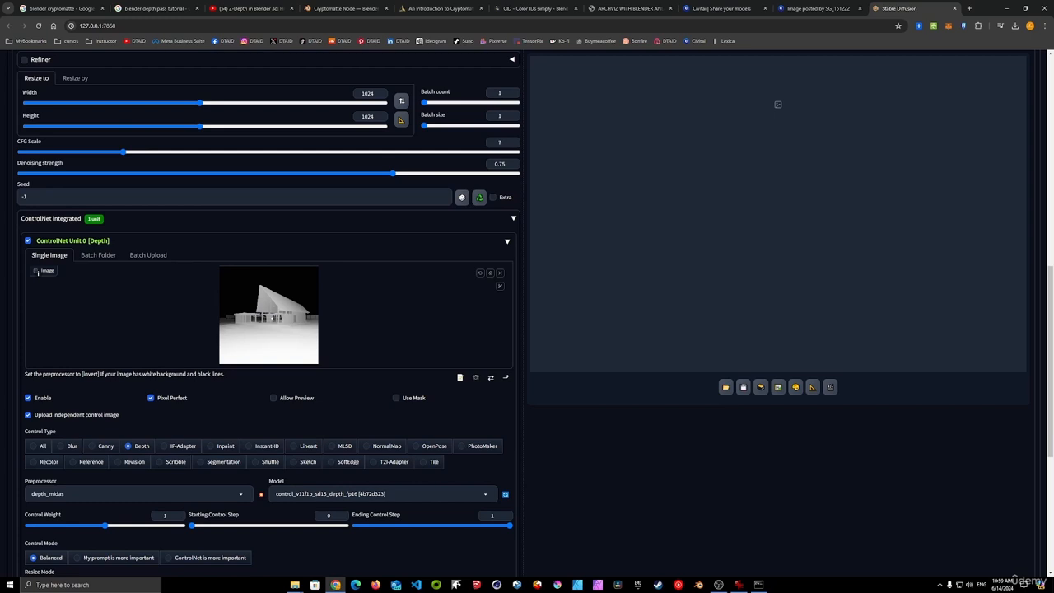
- Set the ControlNet Unit 0 preprocessor to None so the loaded depth pass is used directly
scroll(364, 358, "down", 2)
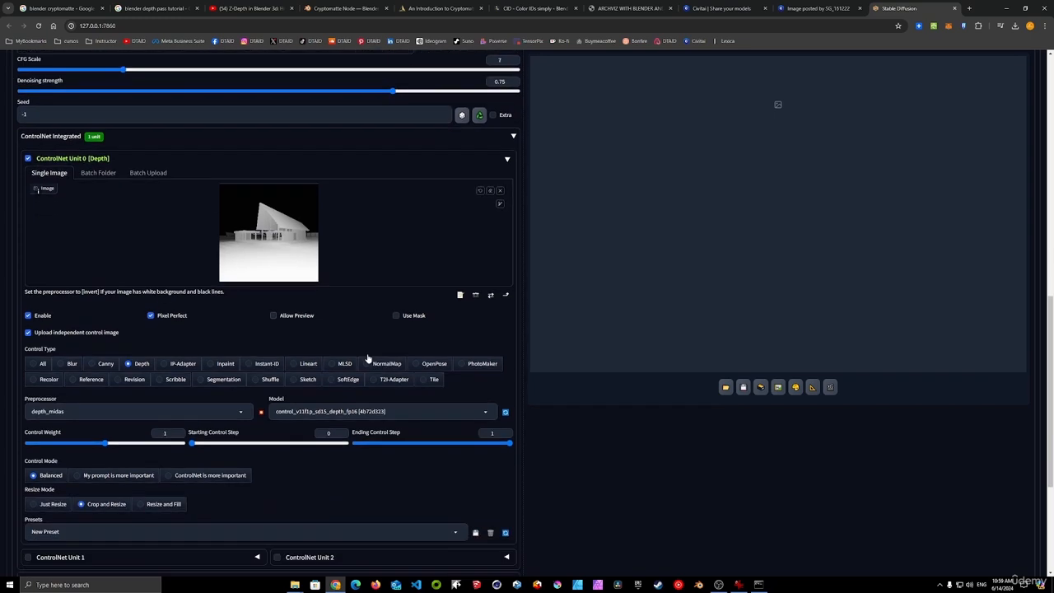
scroll(216, 325, "down", 1)
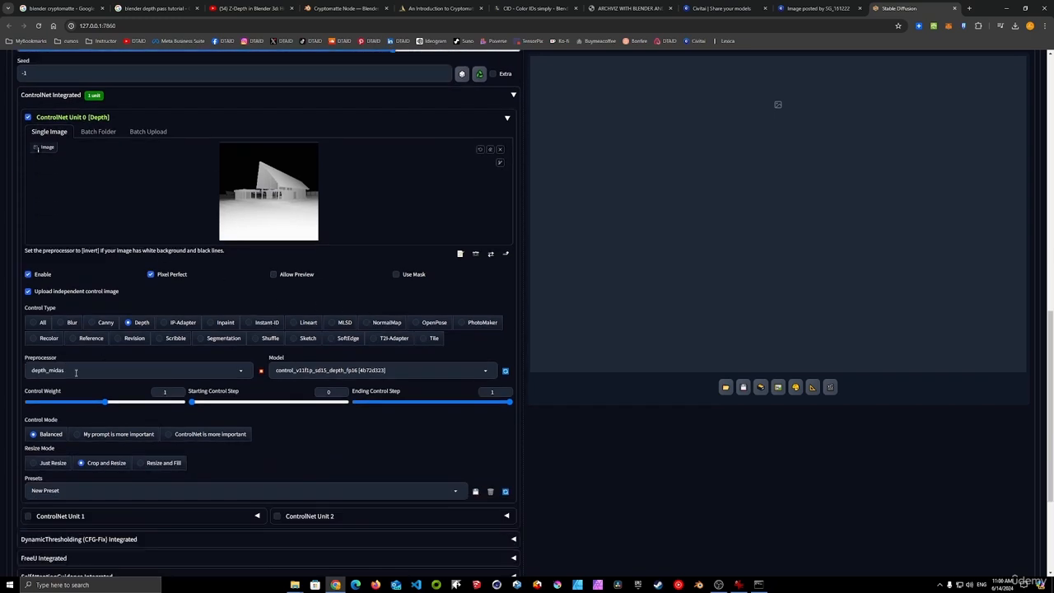
left_click(241, 374)
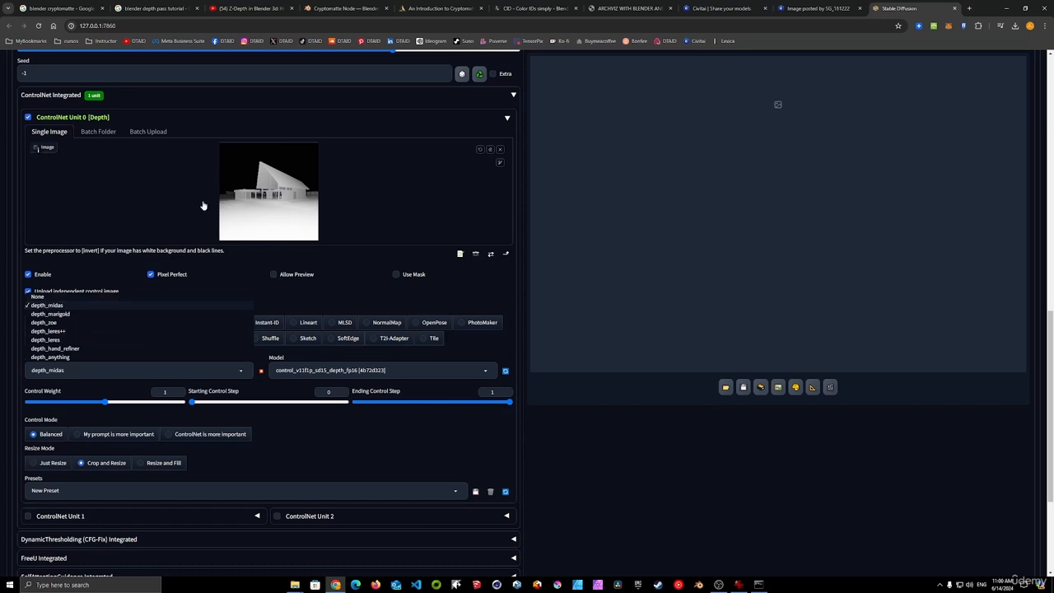
left_click(38, 298)
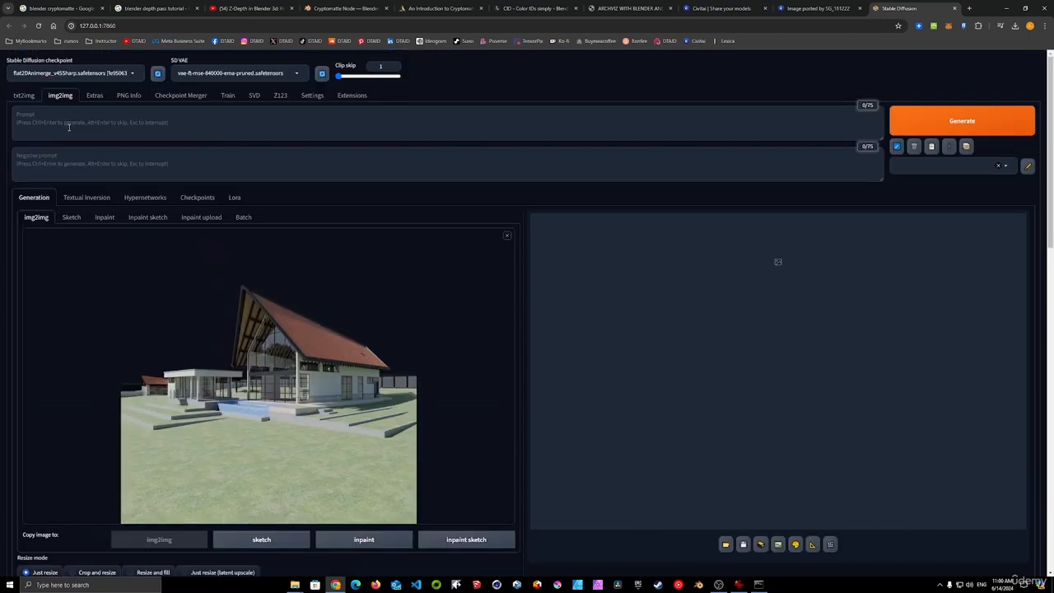
- Copy the txt2img prompt "a modern farmhouse in the mountains, blue sky, waterfalls, night scene, warm lighting in the windows" into the img2img prompt
left_click(69, 126)
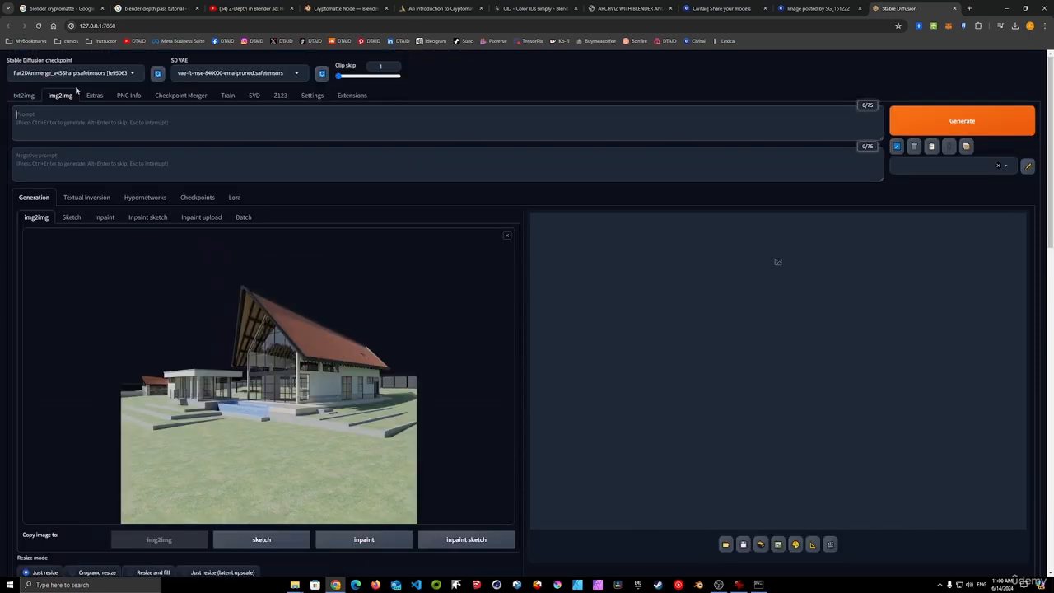
left_click(22, 96)
left_click_drag(262, 115, 15, 111)
right_click(76, 115)
left_click(103, 154)
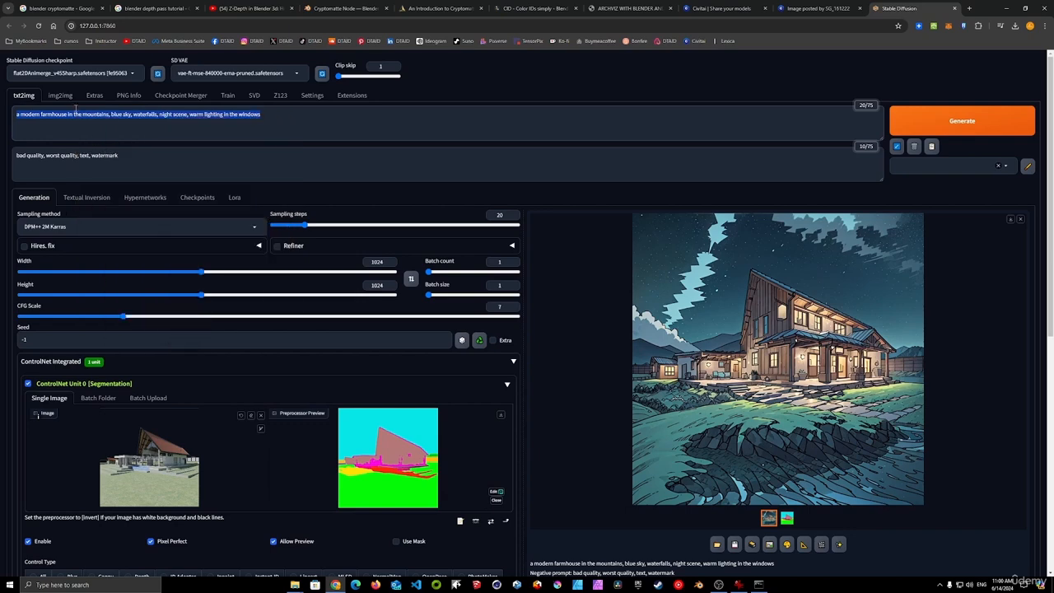
left_click(60, 96)
left_click(66, 122)
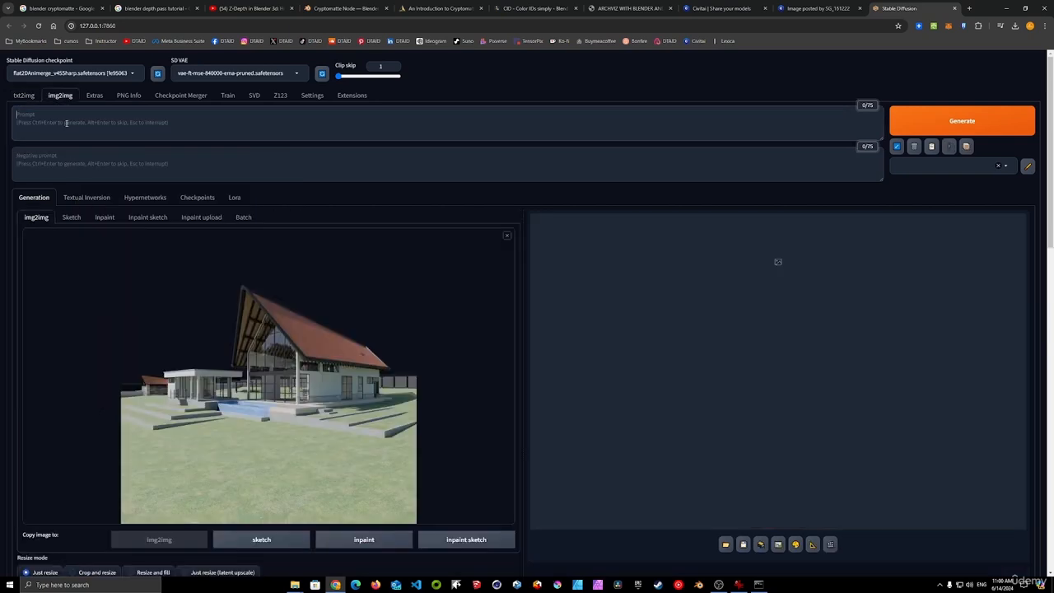
key("ctrl+v")
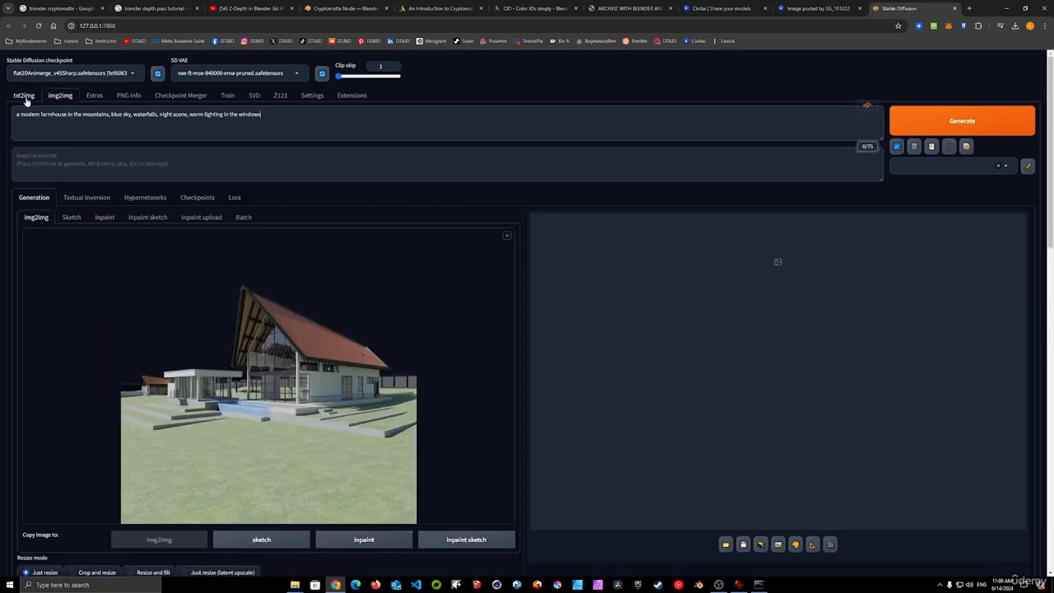
- Copy the txt2img negative prompt "bad quality, worst quality, text, watermark" into the img2img negative prompt
left_click(24, 95)
left_click_drag(137, 155, 3, 153)
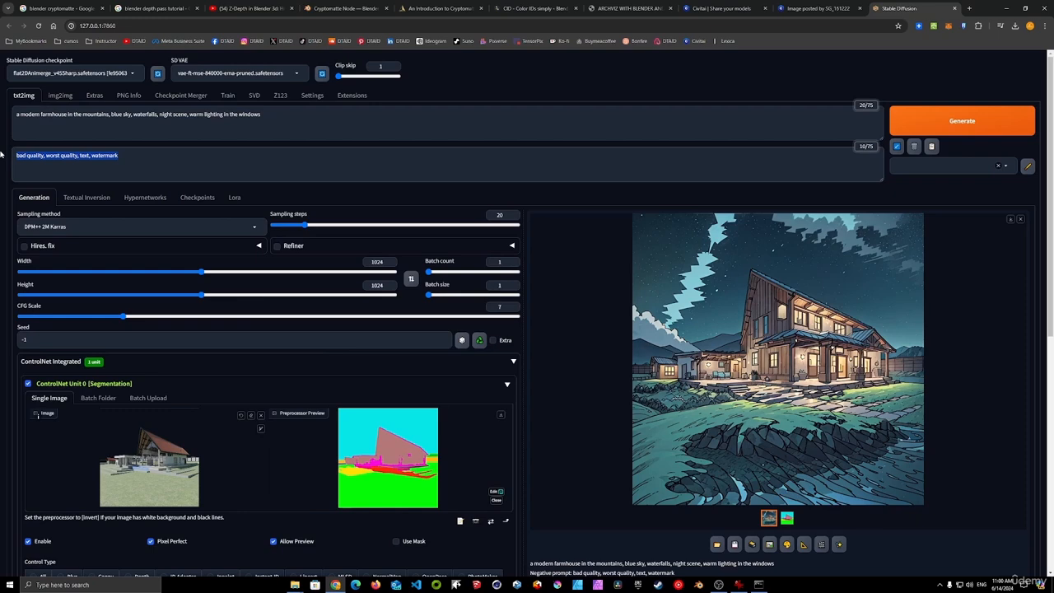
right_click(64, 156)
left_click(98, 194)
left_click(60, 96)
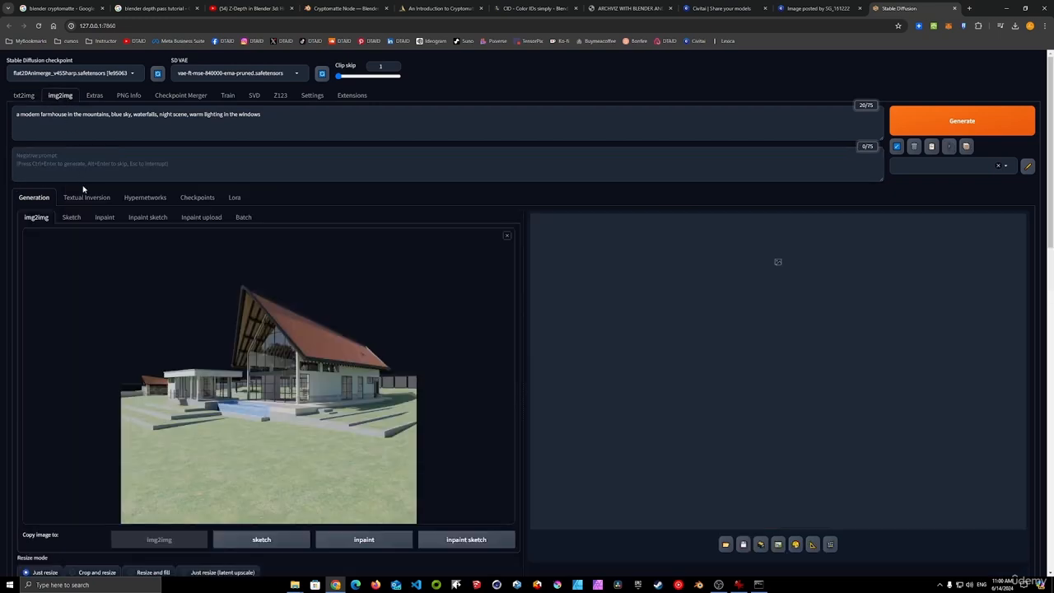
left_click(84, 163)
key("ctrl+v")
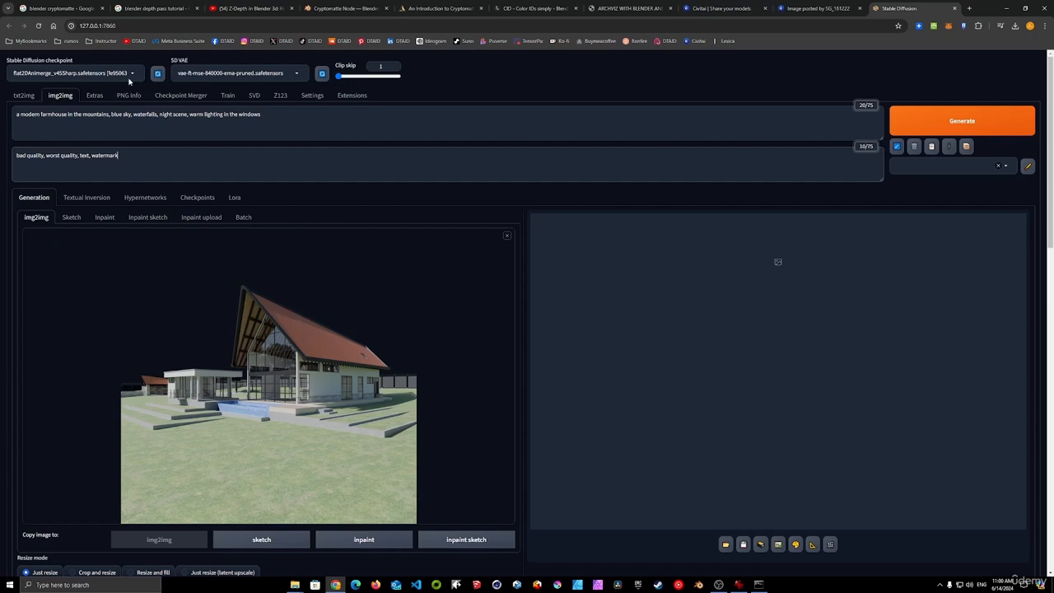
- Switch the checkpoint to dreamshaper_8, generate the img2img image and view the result enlarged
left_click(129, 76)
left_click(78, 92)
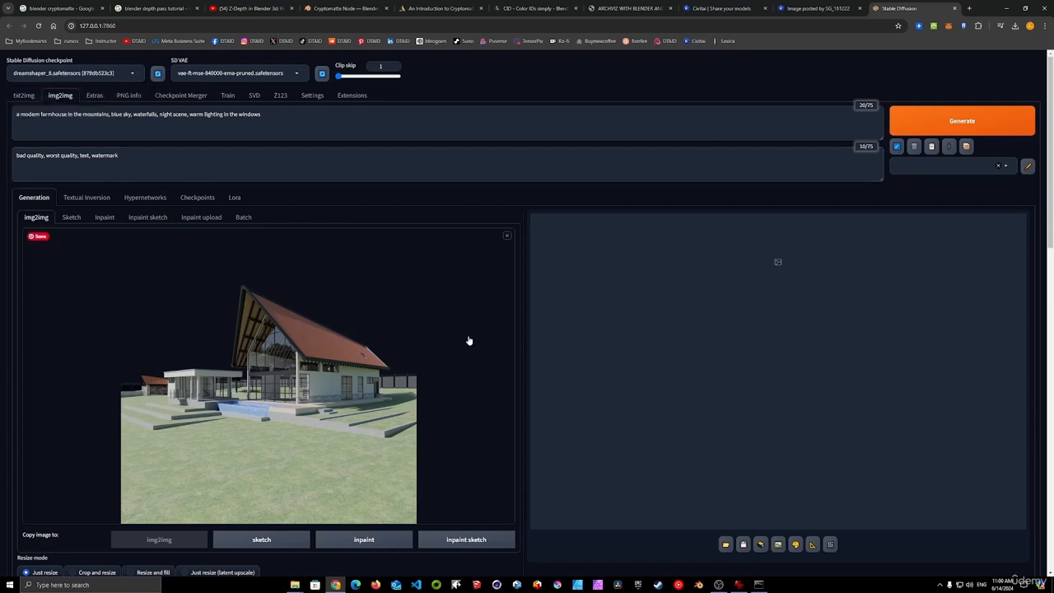
scroll(467, 338, "down", 5)
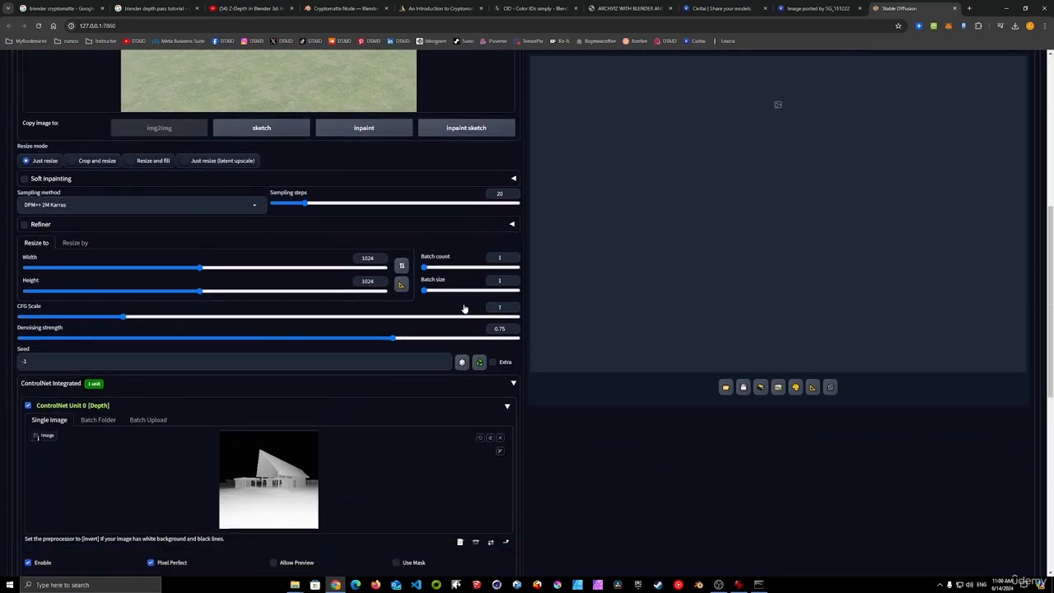
scroll(464, 309, "down", 2)
scroll(463, 308, "up", 10)
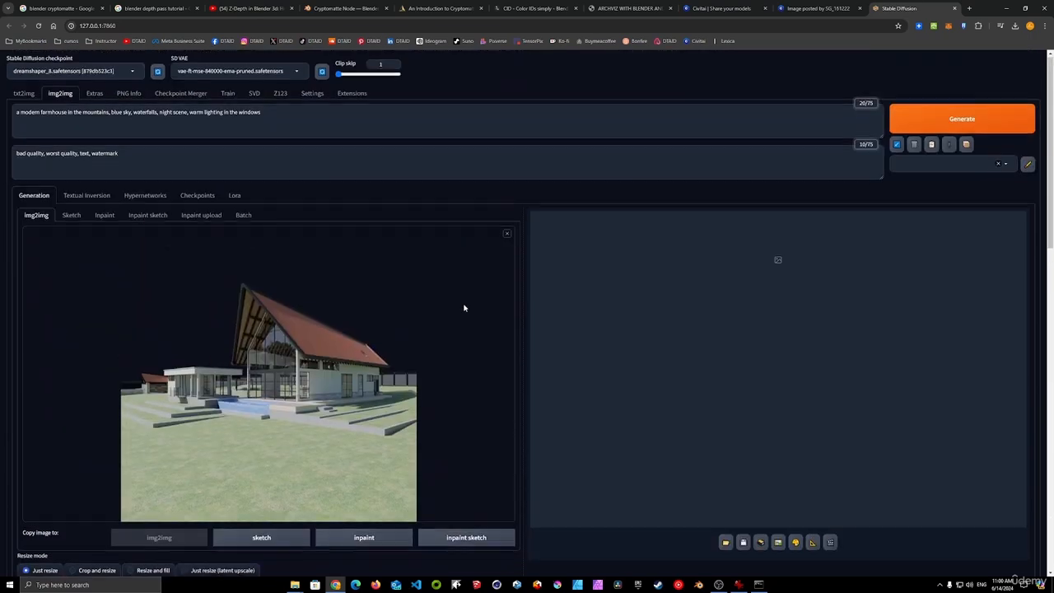
left_click(963, 122)
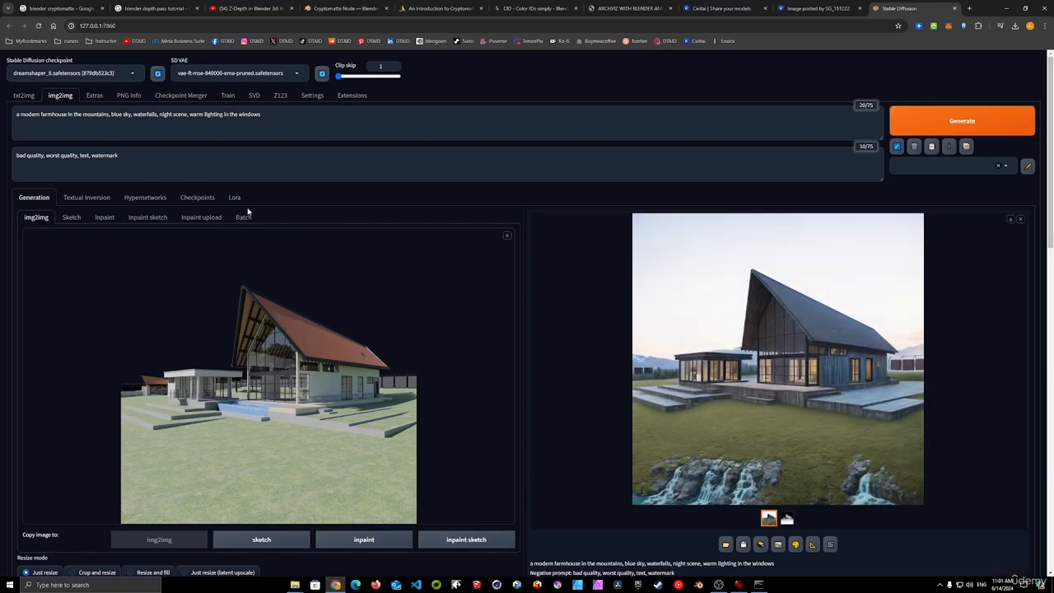
left_click(779, 379)
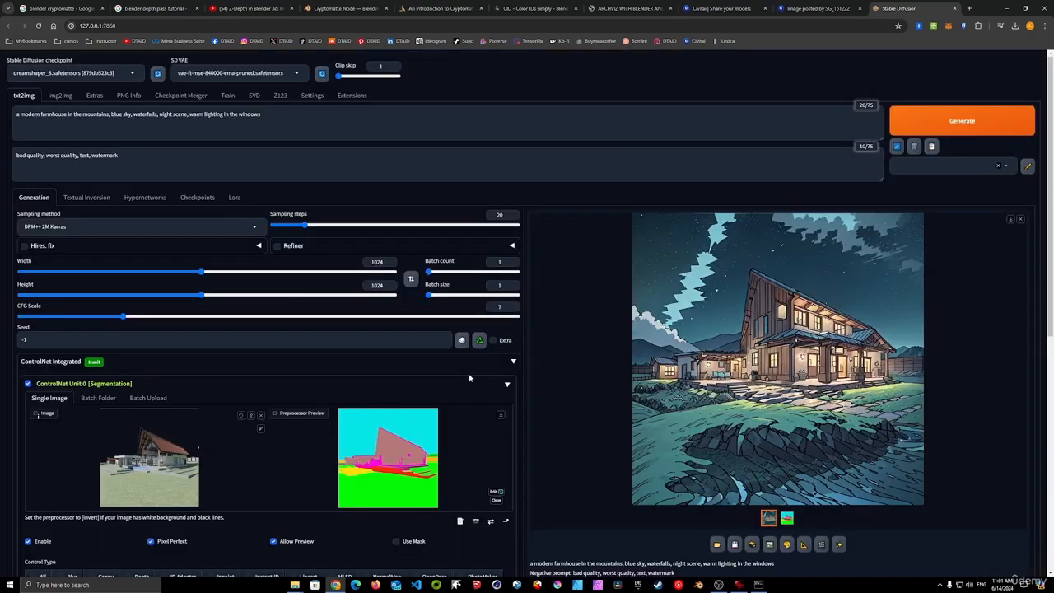
- Examine the txt2img farmhouse image and its segmentation map for comparison, and return to the img2img result
scroll(469, 378, "down", 1)
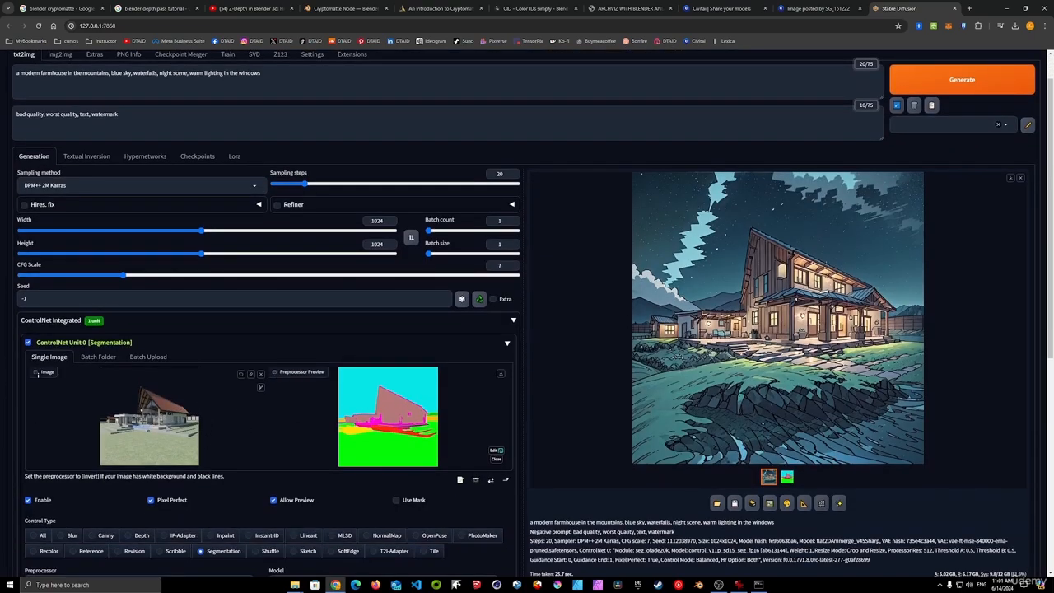
mouse_move(352, 430)
scroll(396, 413, "up", 1)
left_click(62, 96)
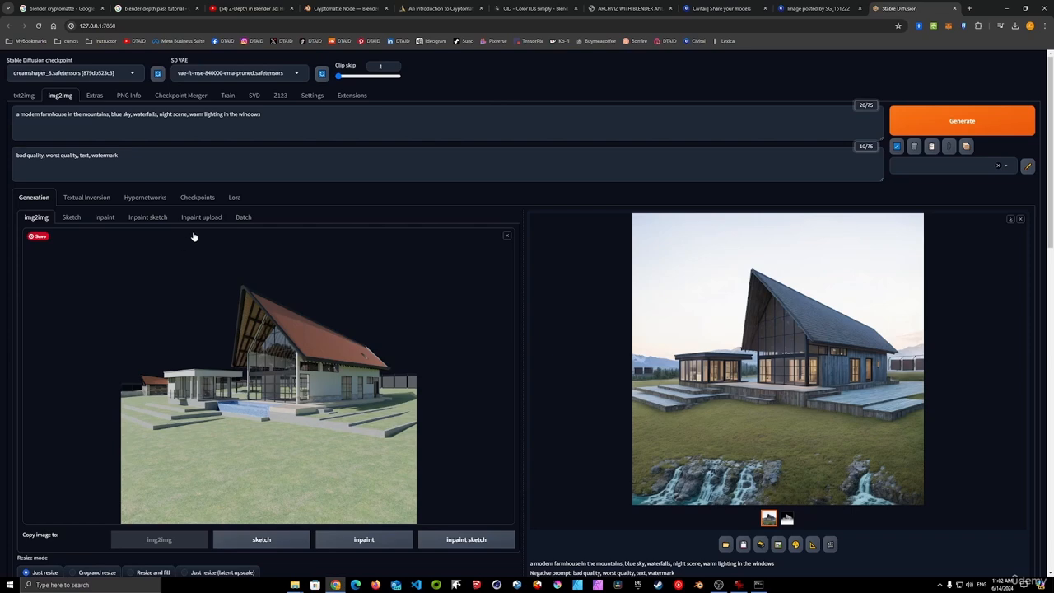
- Generate the img2img image with the realisticVisionV51_v51VAE checkpoint and view the result enlarged
left_click(130, 74)
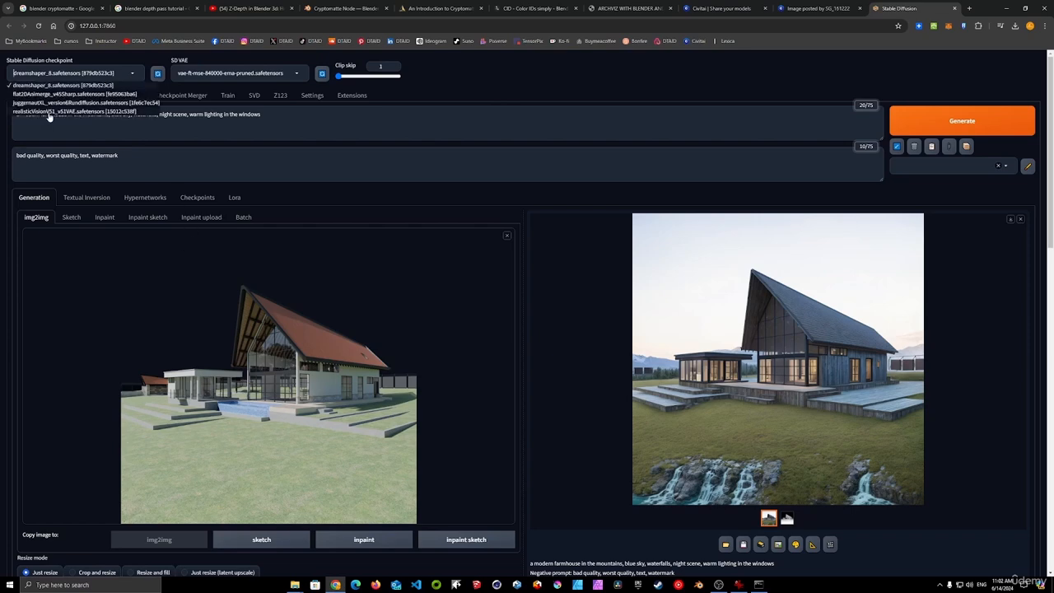
left_click(51, 117)
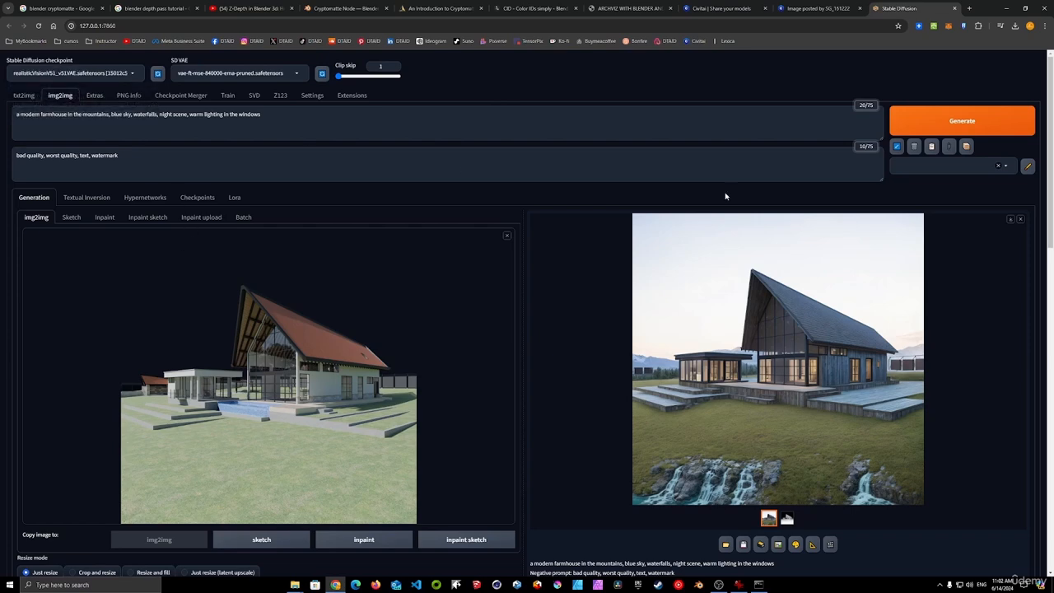
left_click(970, 123)
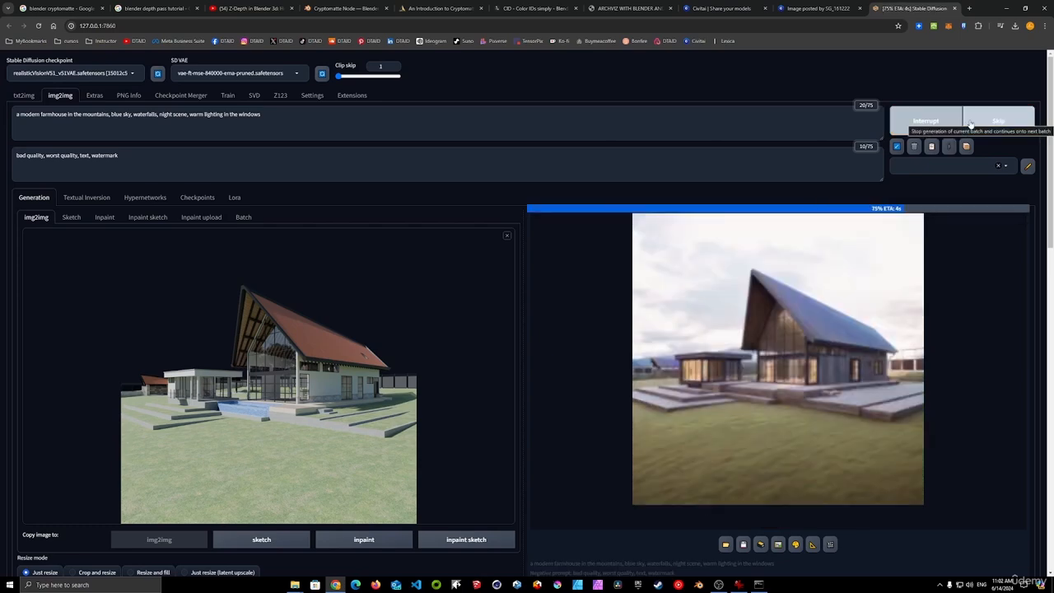
left_click(798, 368)
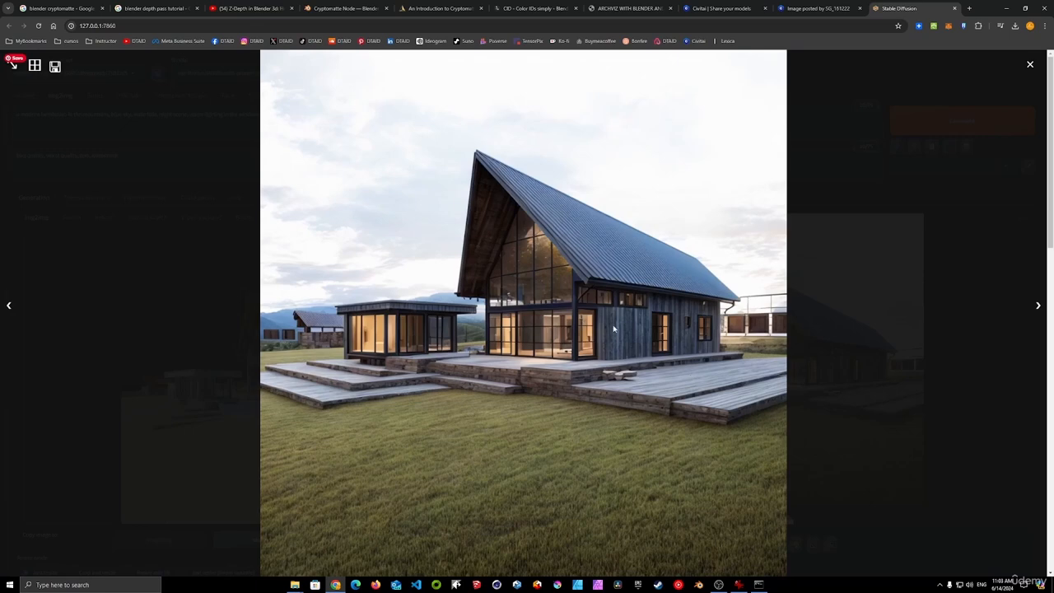
left_click(614, 330)
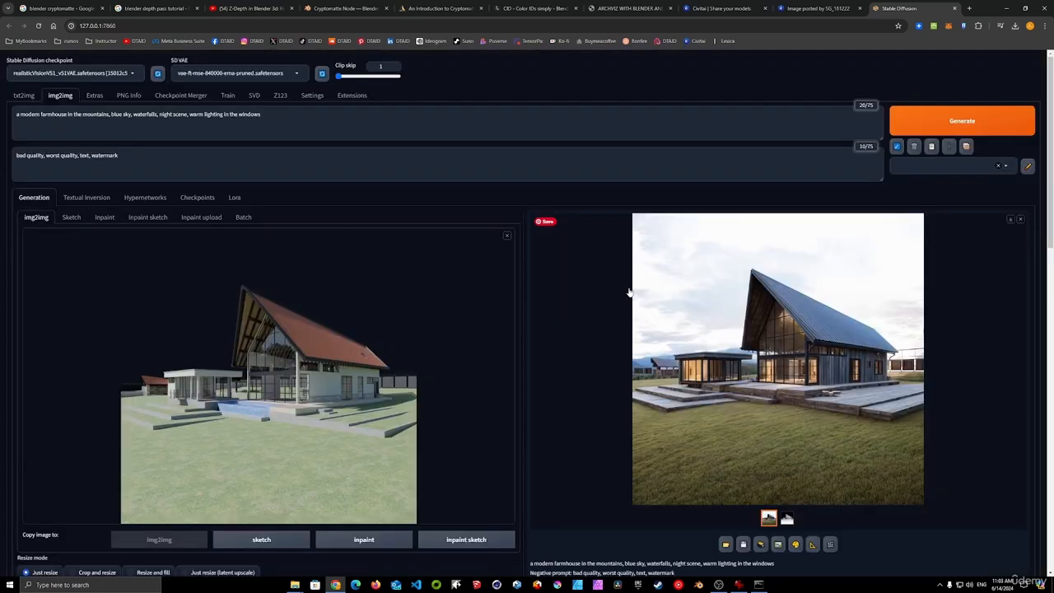
- Generate the img2img image with the flat2DAnimerge_v45Sharp checkpoint and view the result enlarged
left_click(132, 75)
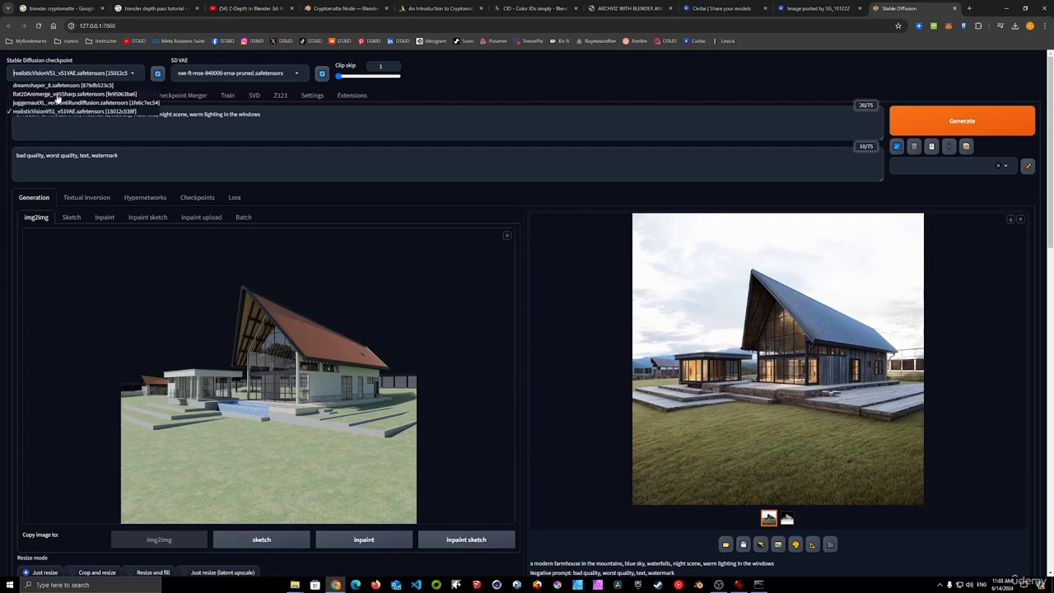
left_click(57, 95)
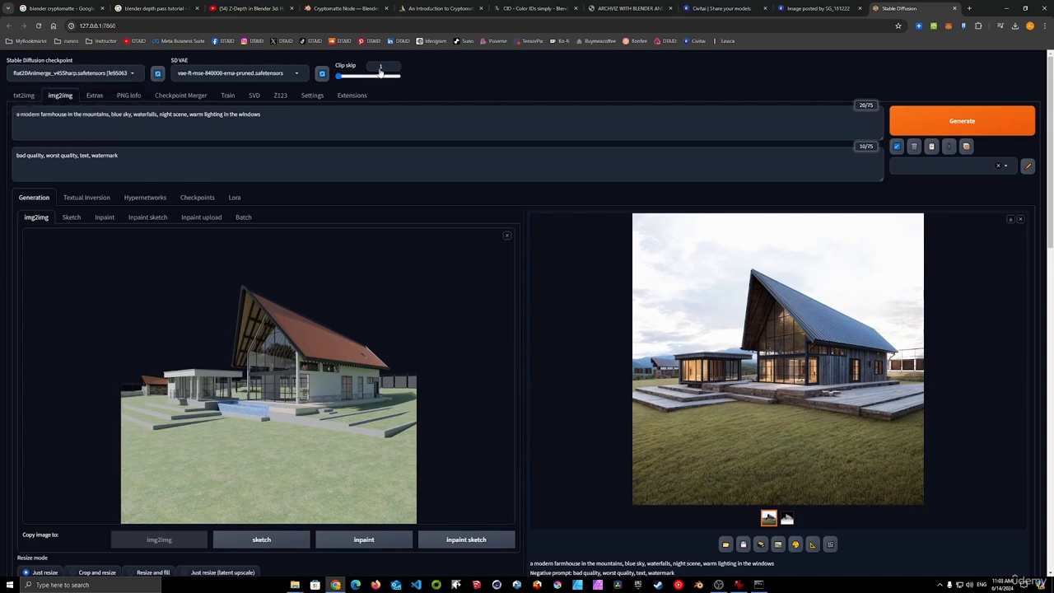
left_click(965, 126)
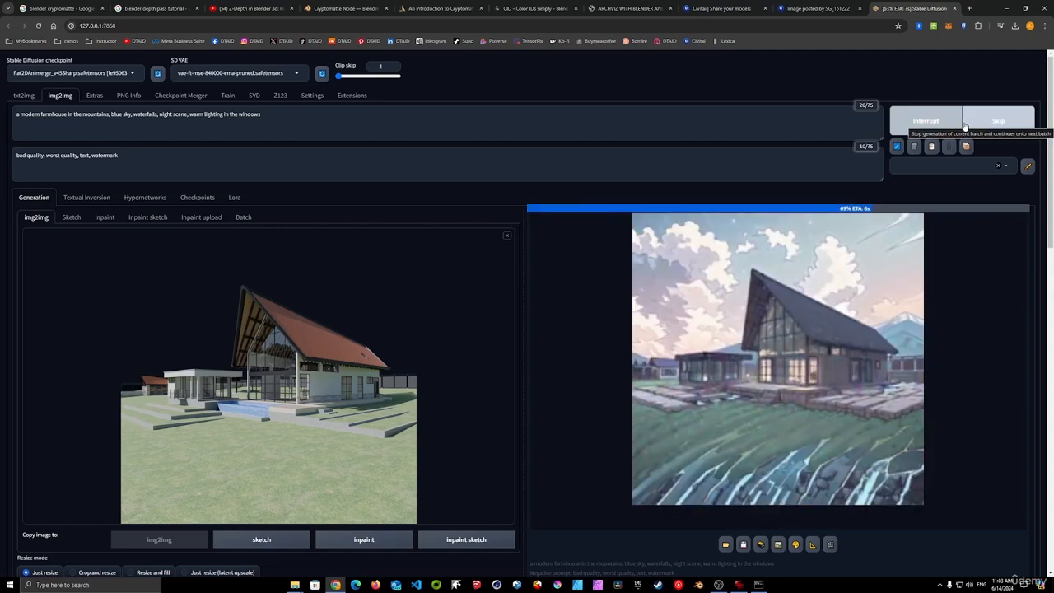
left_click(805, 364)
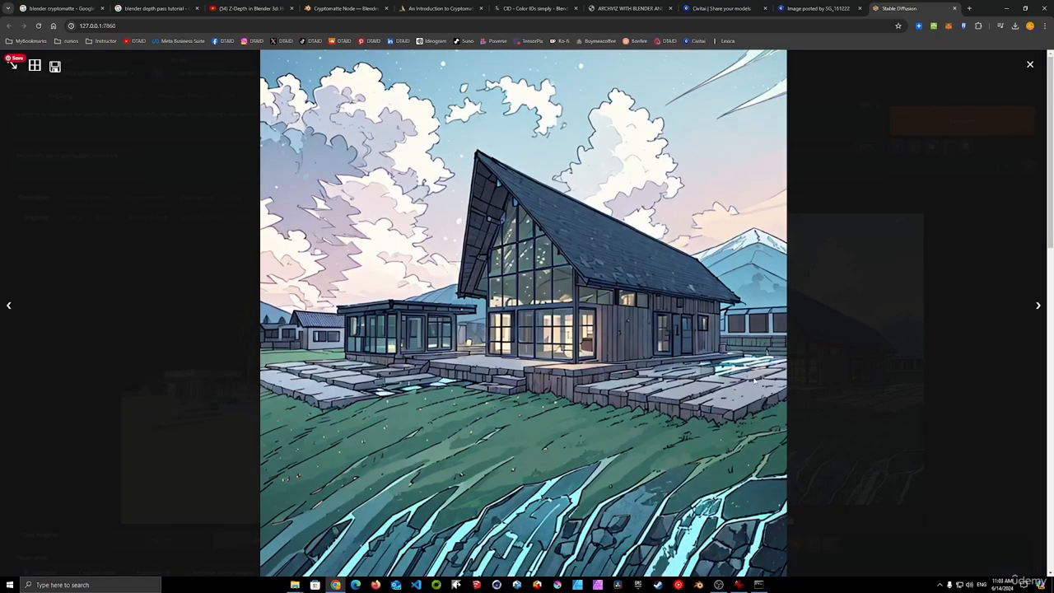
left_click(718, 380)
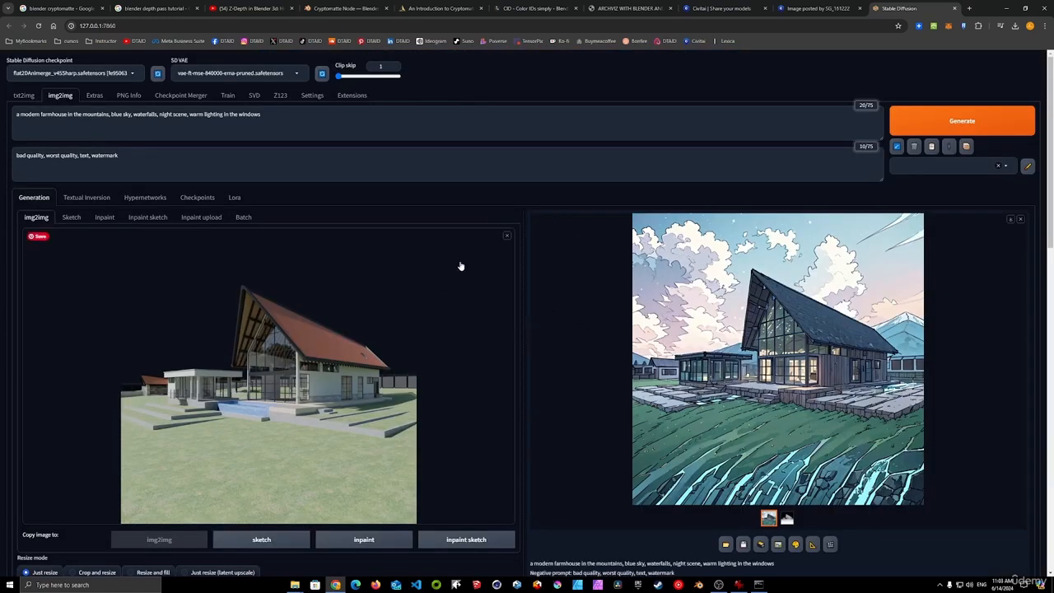
- Rewrite the prompt after "a modern farmhouse" to read "by the beach, palm trees, blue sky", replacing the mountain night scene
scroll(461, 266, "down", 1)
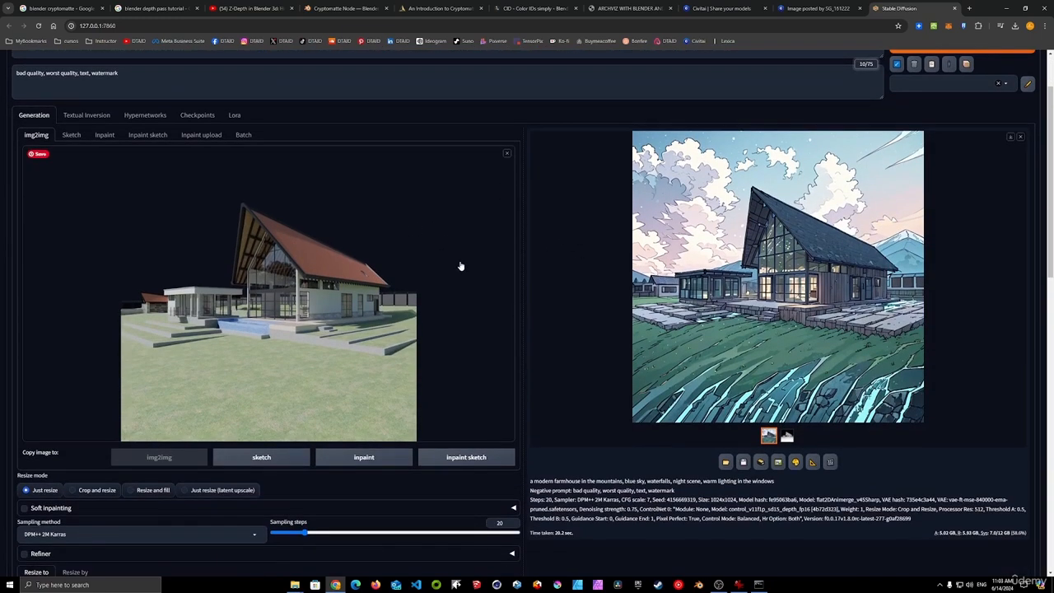
scroll(461, 266, "up", 1)
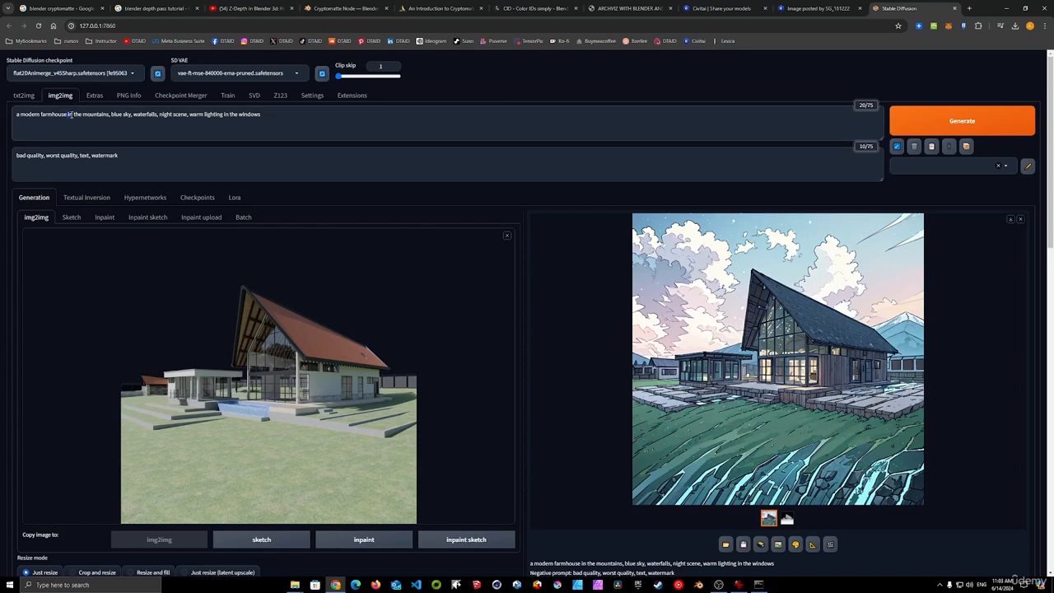
left_click_drag(68, 115, 288, 113)
key("BackSpace")
type("by the beach, palm t")
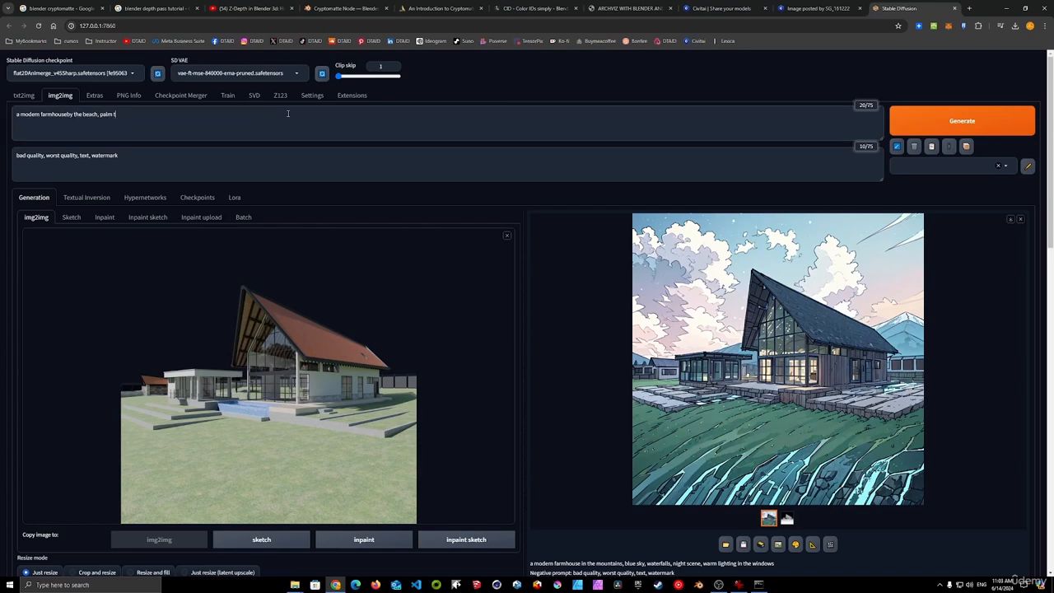
type("rees, blue sky")
- Change the control type of ControlNet Unit 0 to Segmentation
scroll(461, 271, "down", 3)
scroll(421, 228, "up", 2)
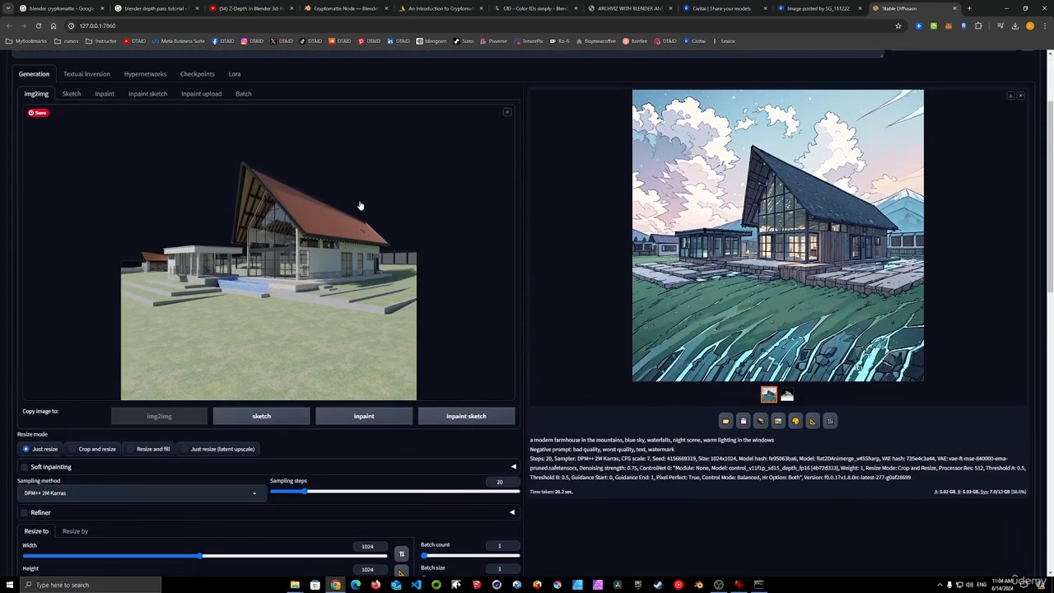
scroll(377, 285, "down", 2)
scroll(379, 286, "down", 3)
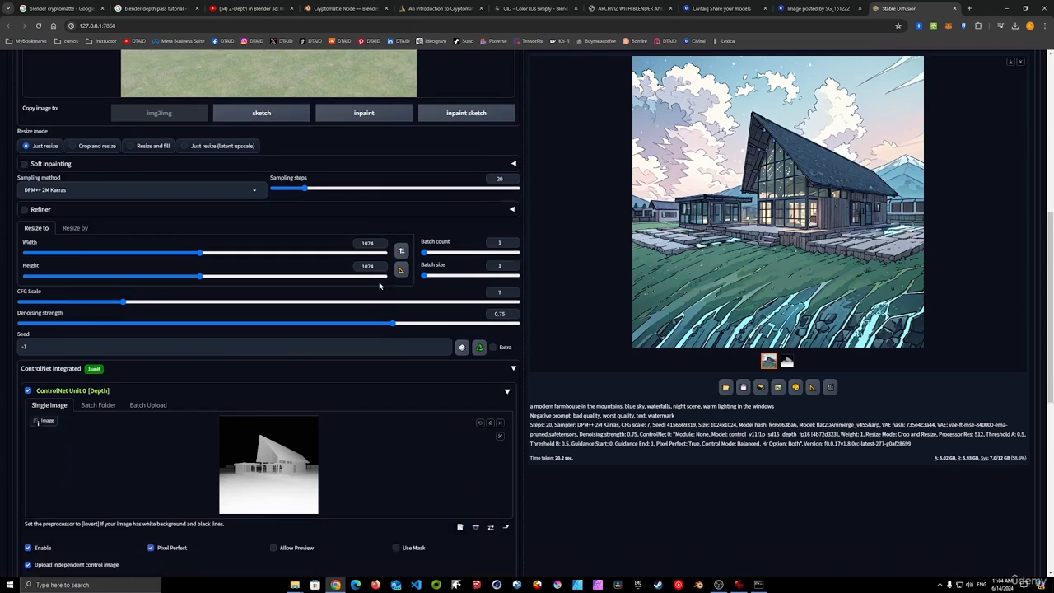
scroll(211, 339, "down", 2)
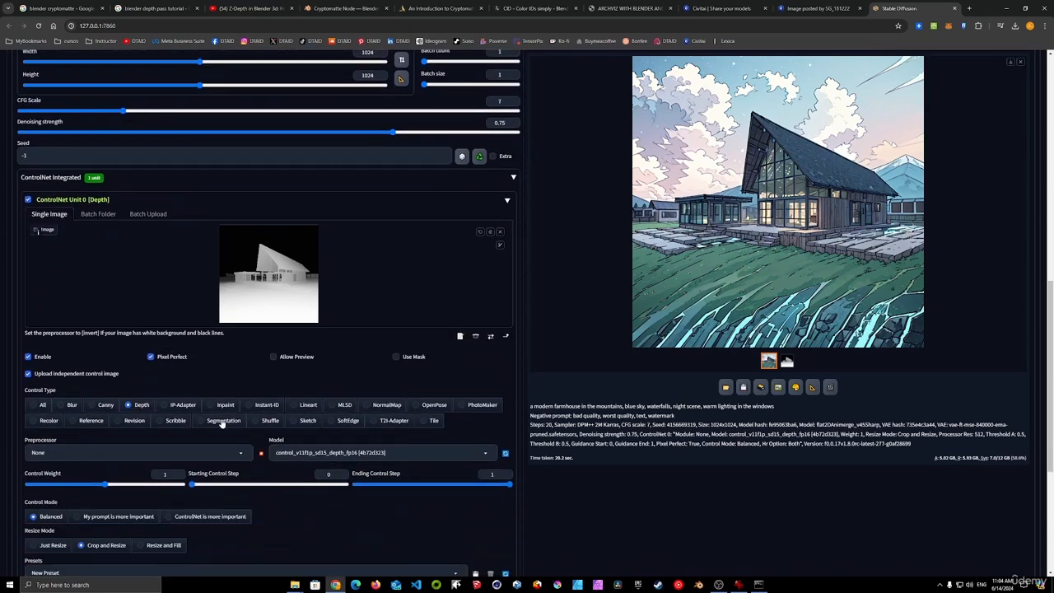
left_click(223, 421)
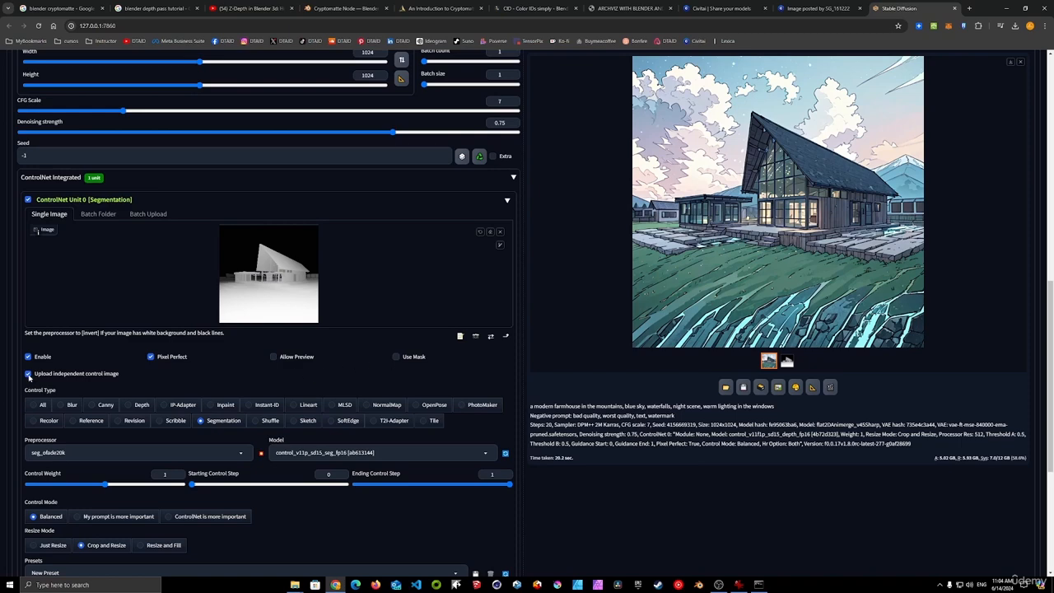
- Replace the ControlNet depth image with the colour-coded cabin render from the renders folder and set the preprocessor to None
scroll(442, 291, "up", 1)
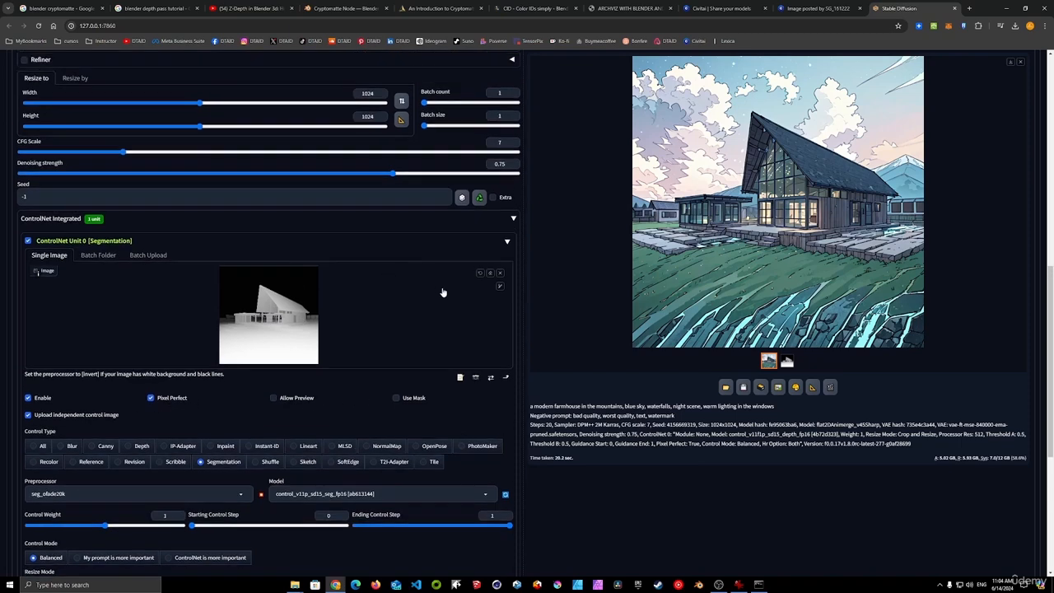
left_click(499, 272)
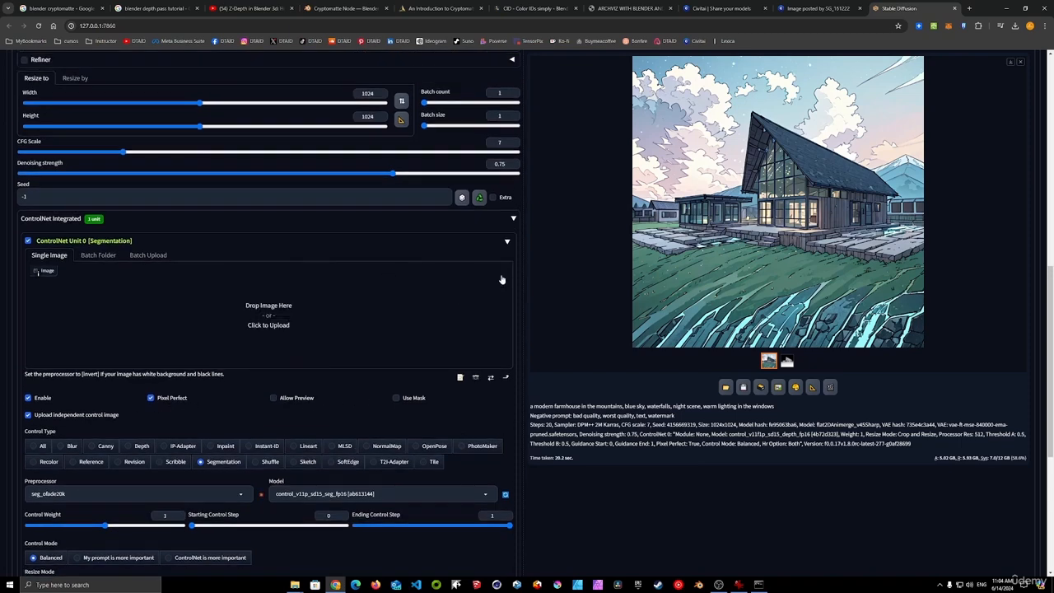
left_click(277, 307)
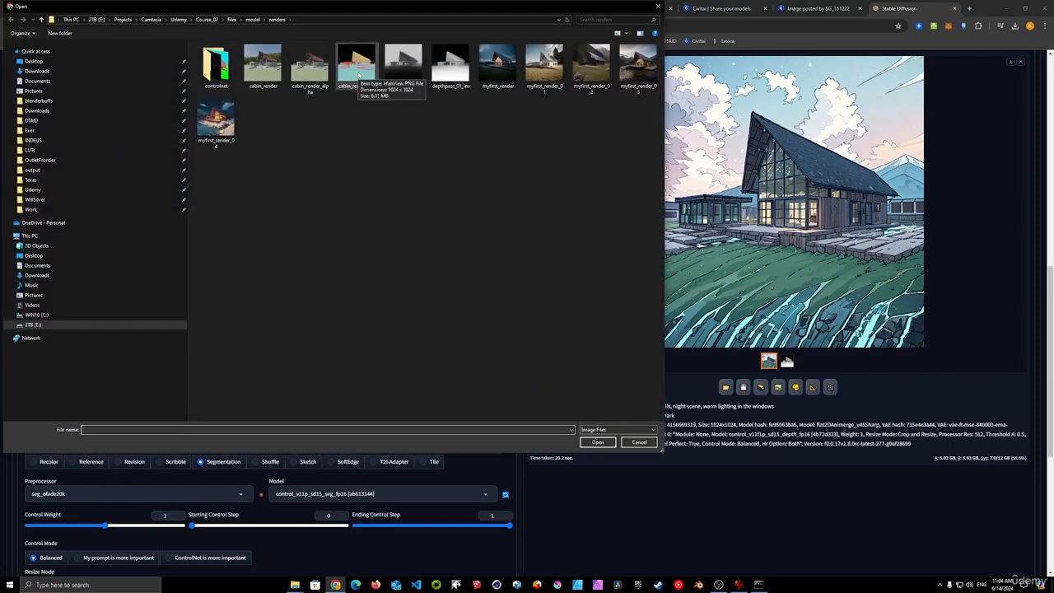
double_click(358, 76)
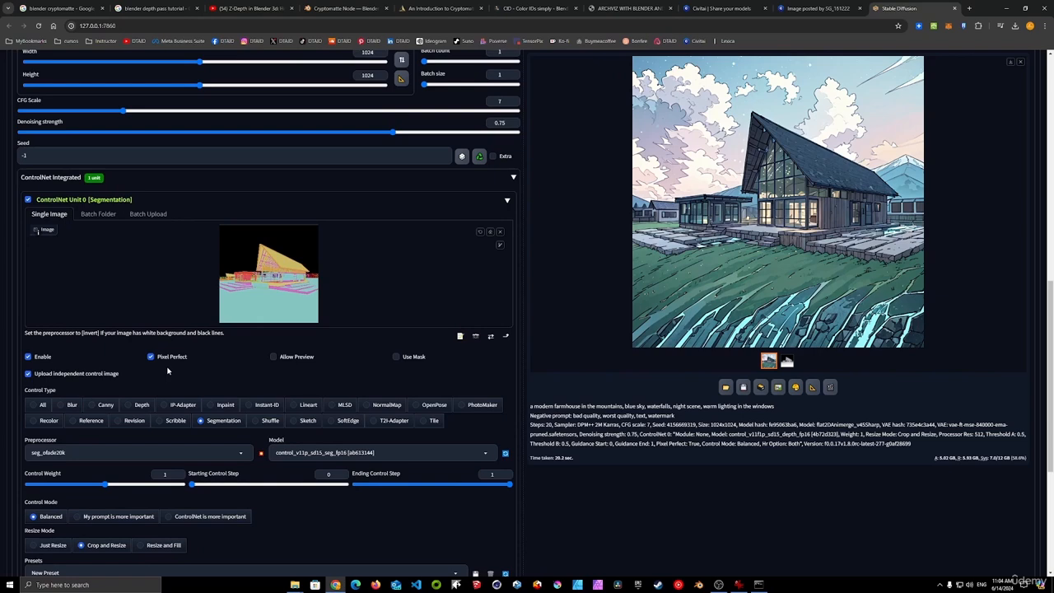
left_click(242, 455)
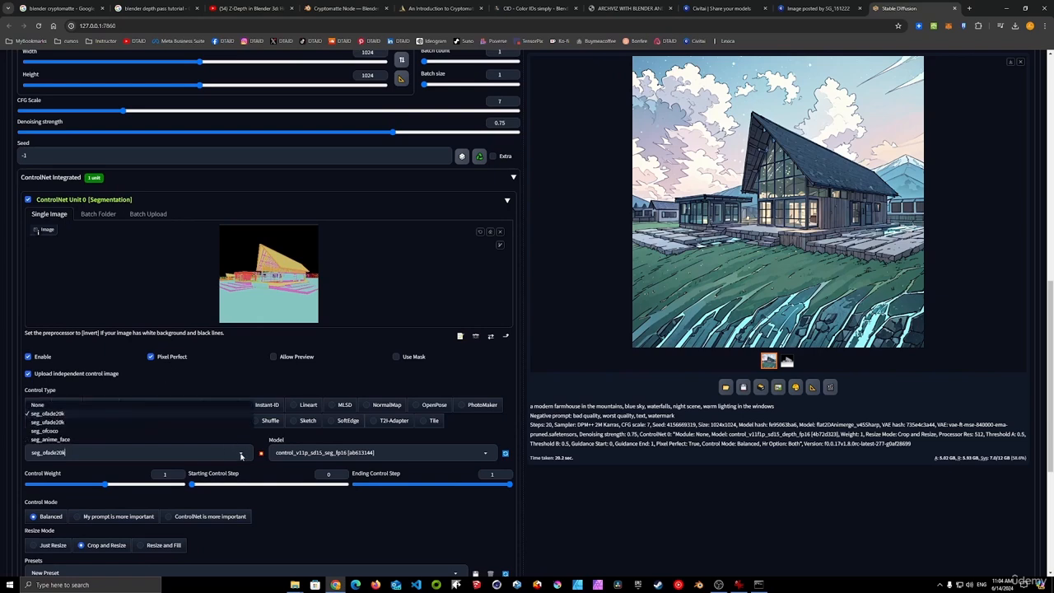
left_click(48, 404)
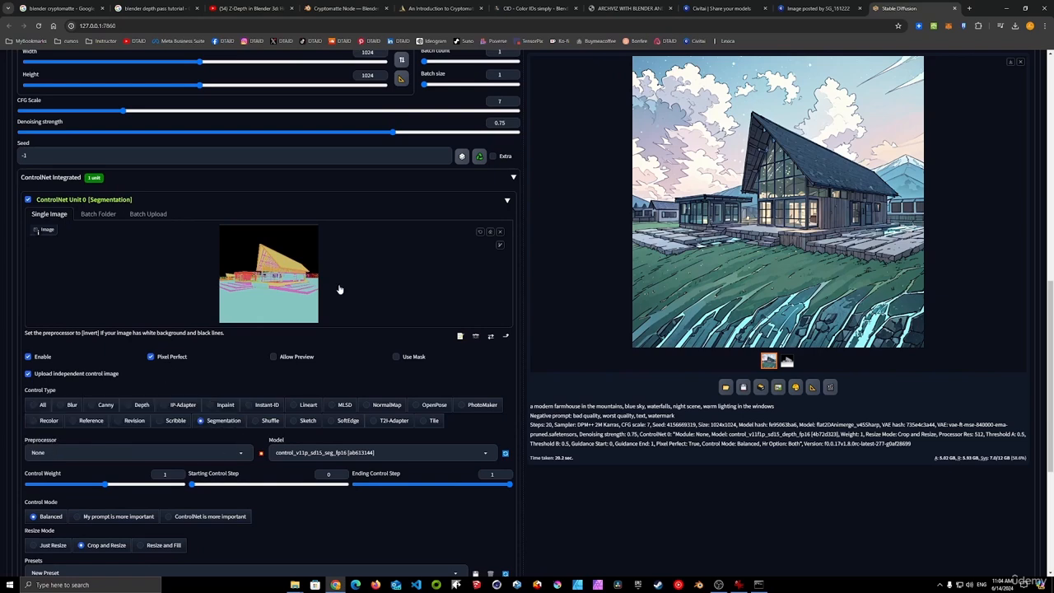
- Switch the checkpoint to dreamshaper_8, generate the beach farmhouse image and view the result enlarged
scroll(401, 298, "up", 2)
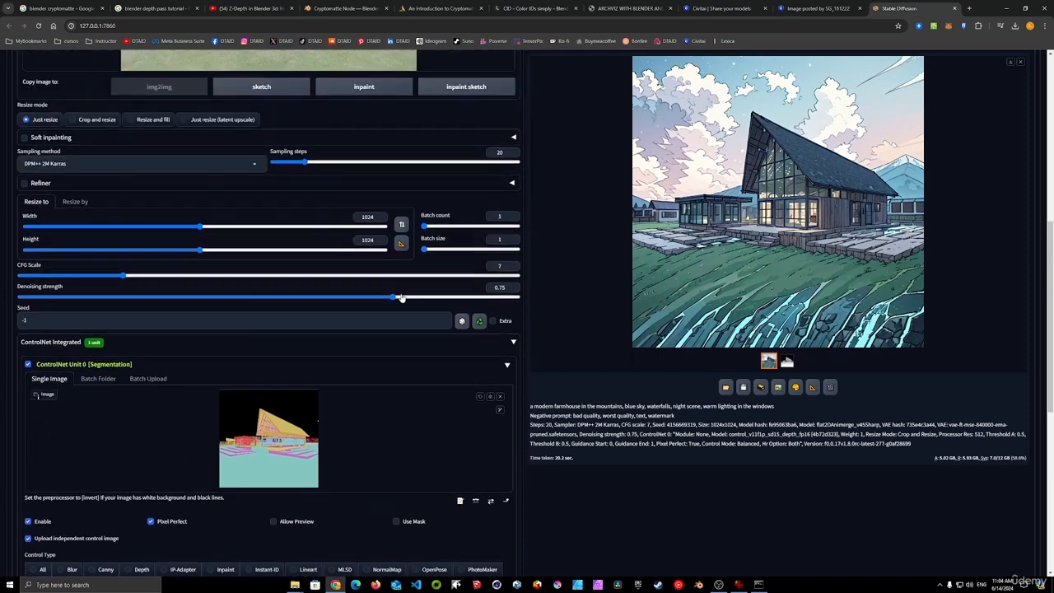
scroll(400, 298, "up", 5)
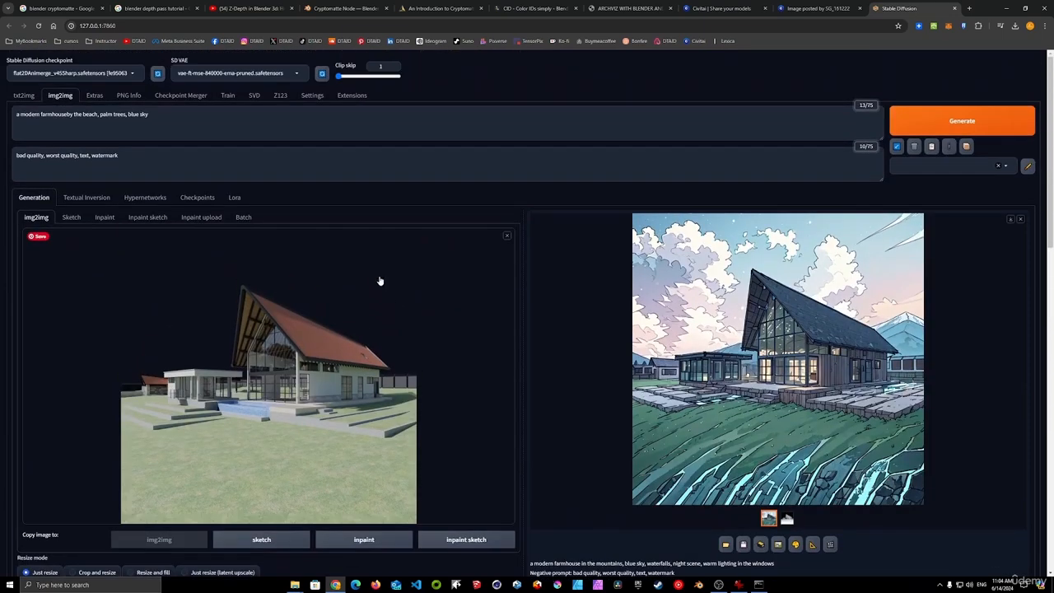
left_click(92, 74)
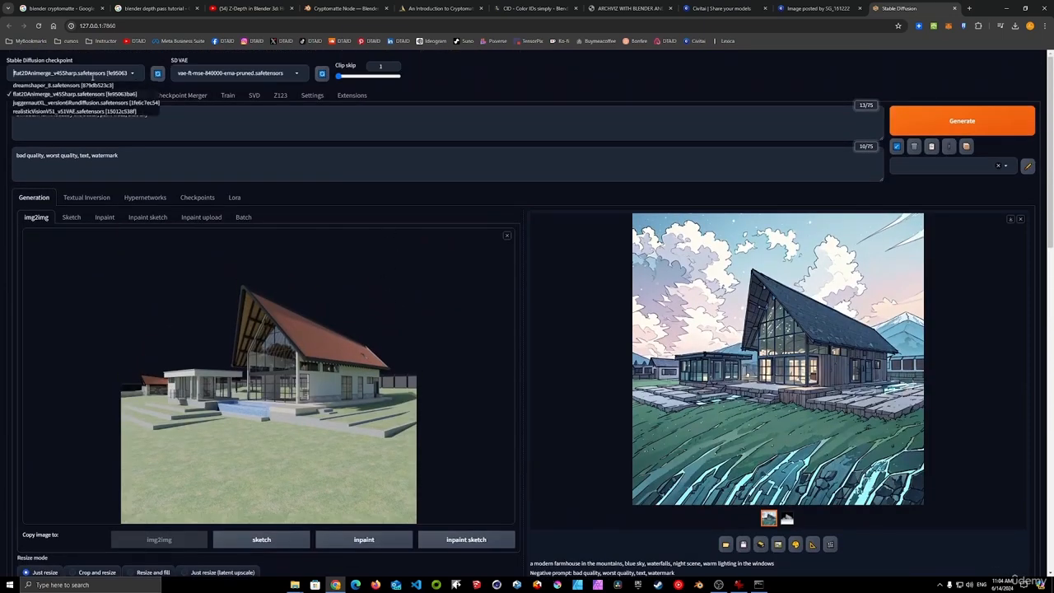
left_click(80, 85)
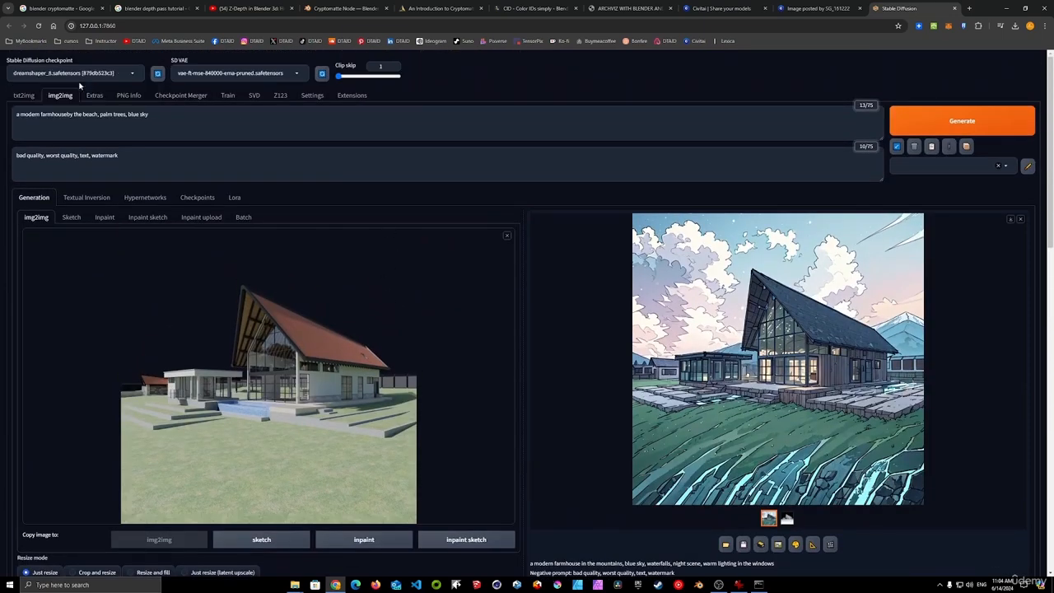
left_click(940, 122)
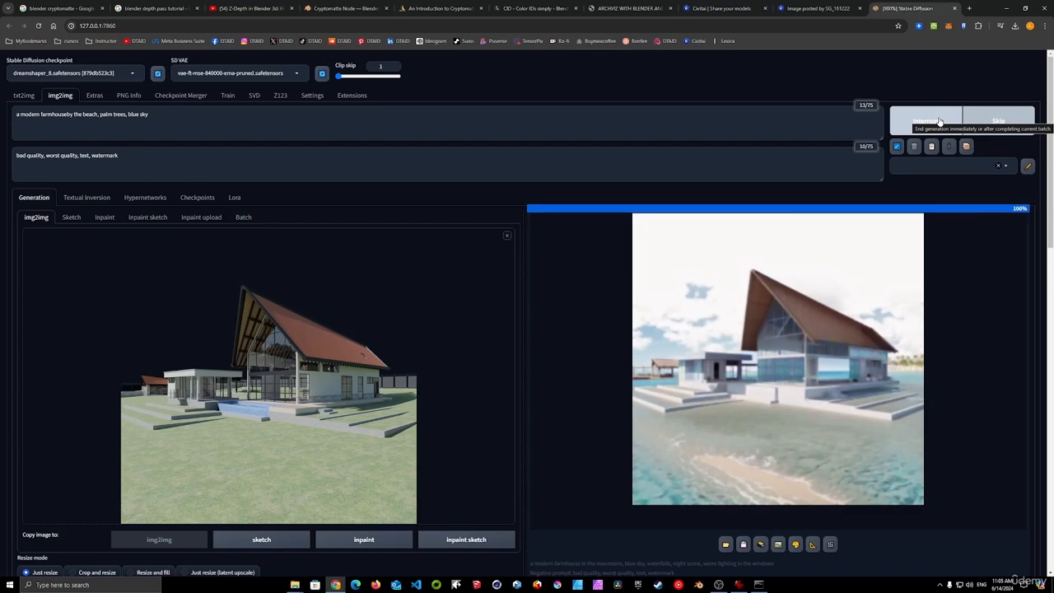
left_click(806, 335)
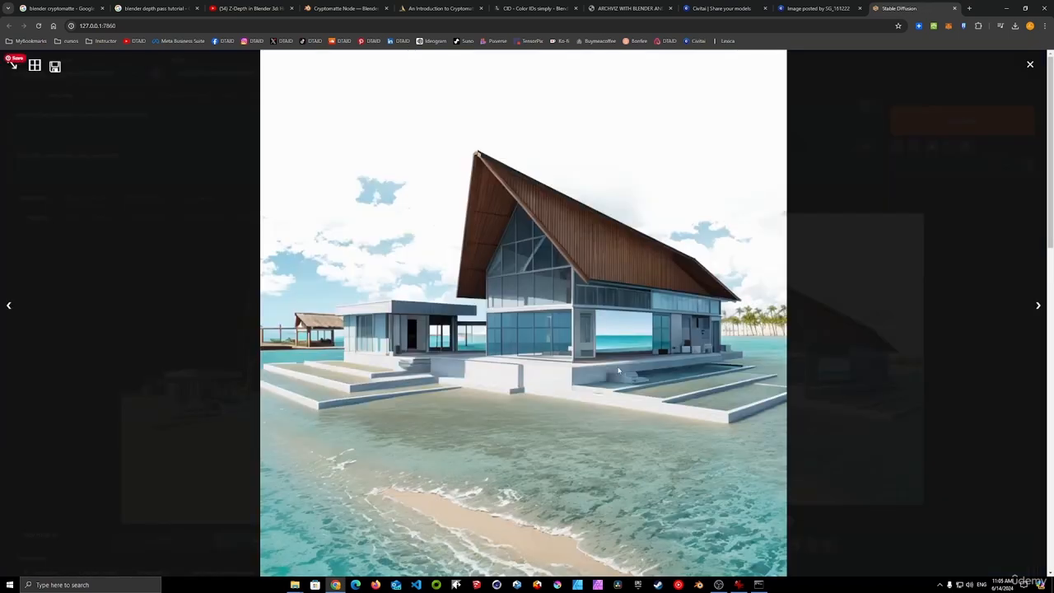
left_click(619, 371)
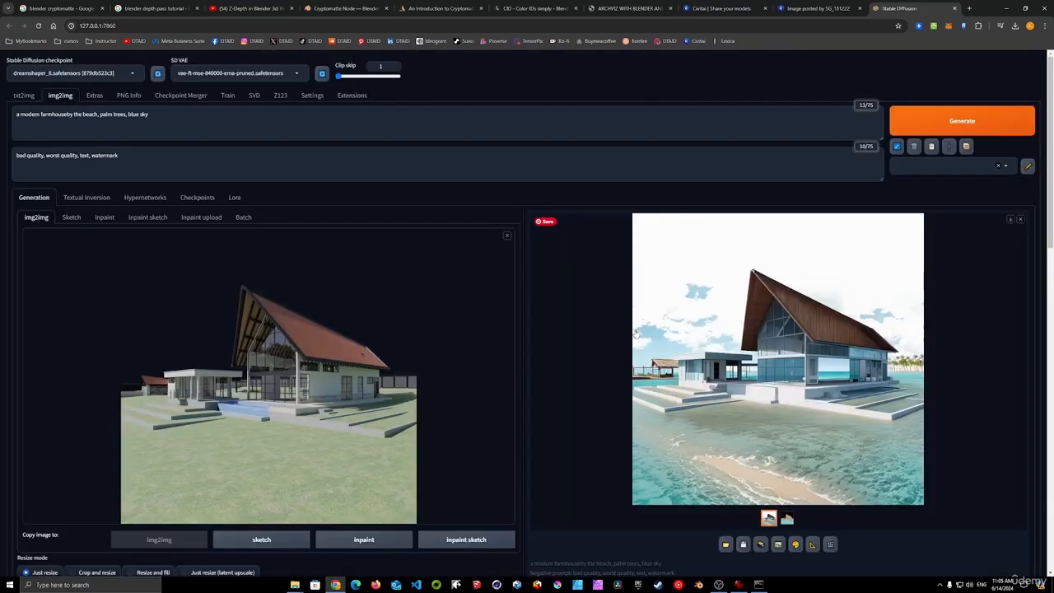
- Generate the beach farmhouse image with the realisticVisionV51_v51VAE checkpoint and view the result enlarged
left_click(129, 73)
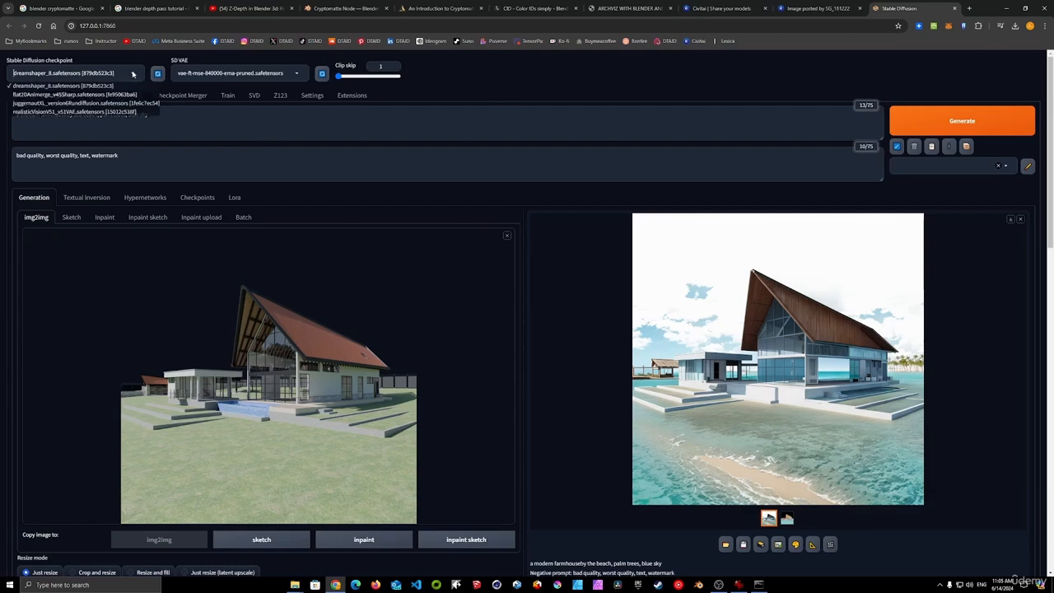
left_click(66, 115)
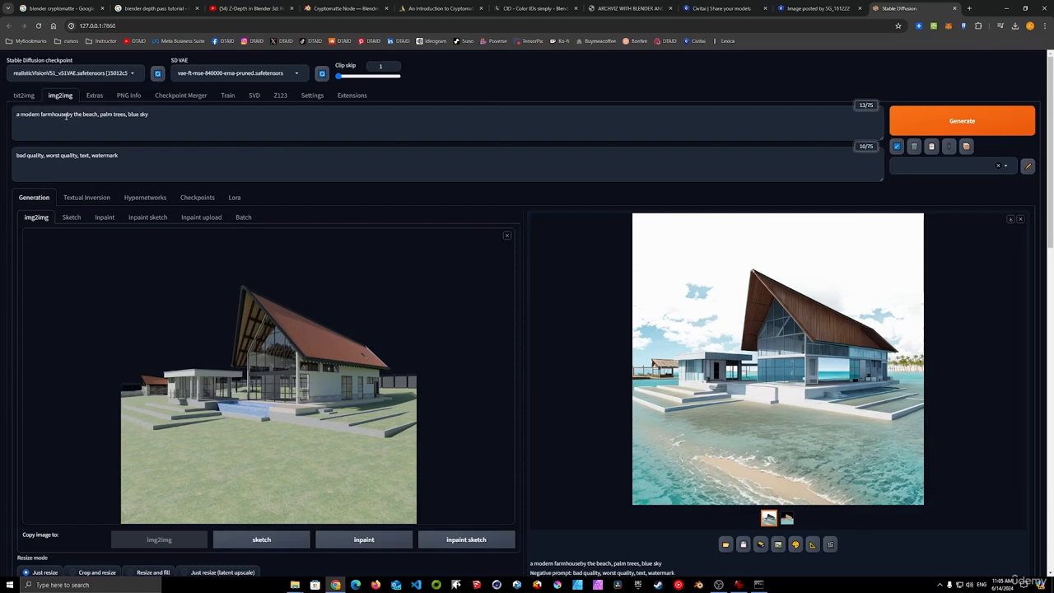
left_click(953, 122)
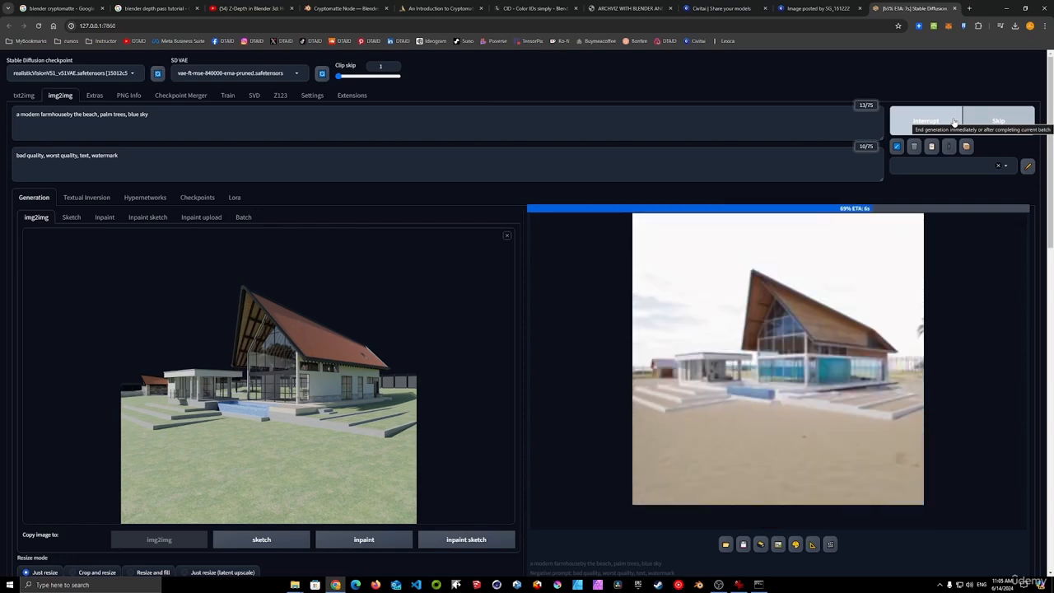
left_click(761, 337)
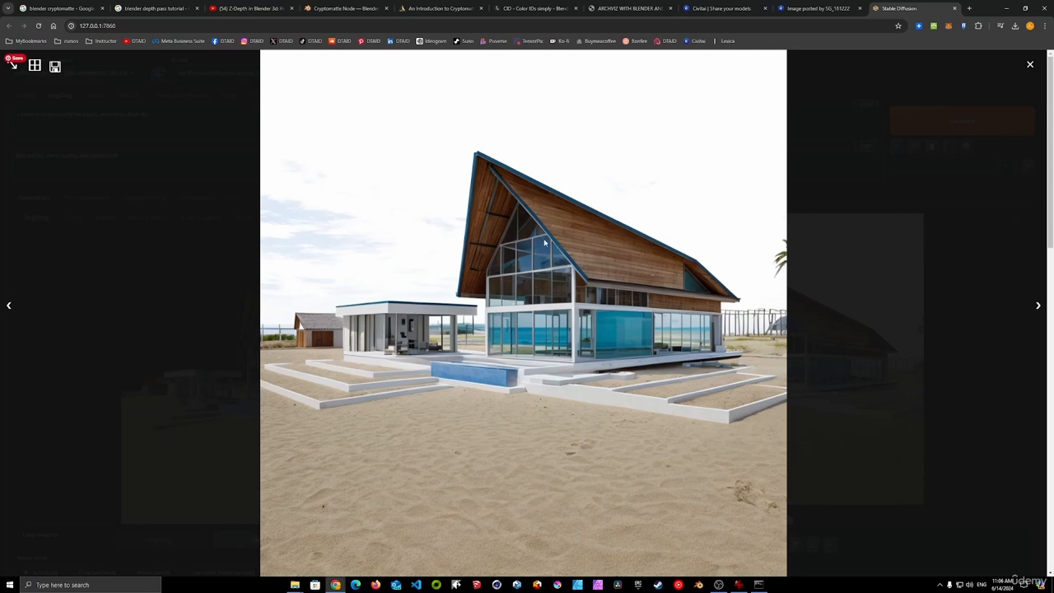
left_click(560, 279)
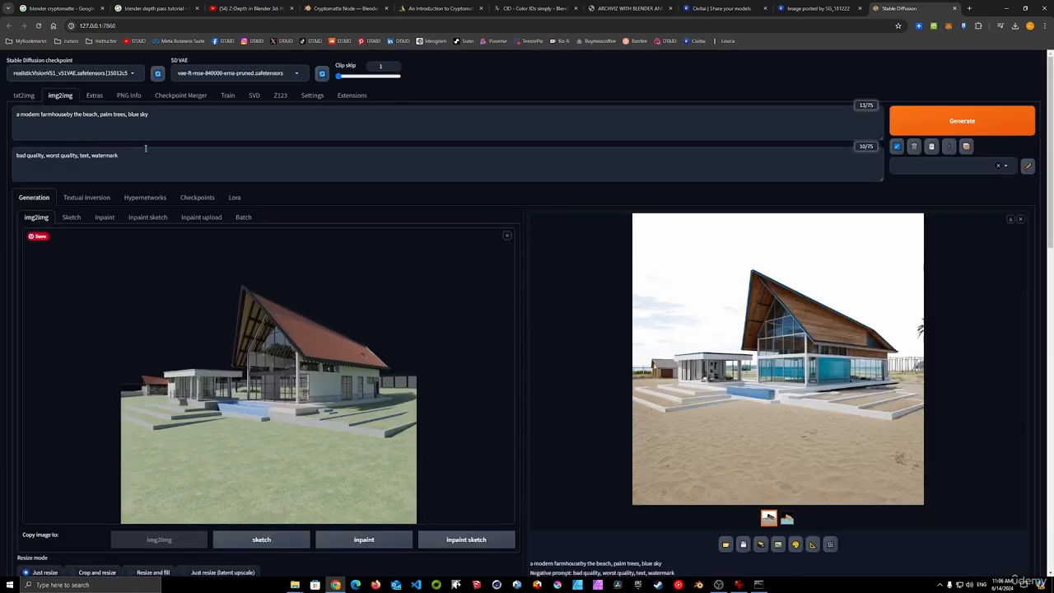
- Generate the beach farmhouse image with the flat2DAnimerge_v45Sharp checkpoint and view the result enlarged
left_click(131, 73)
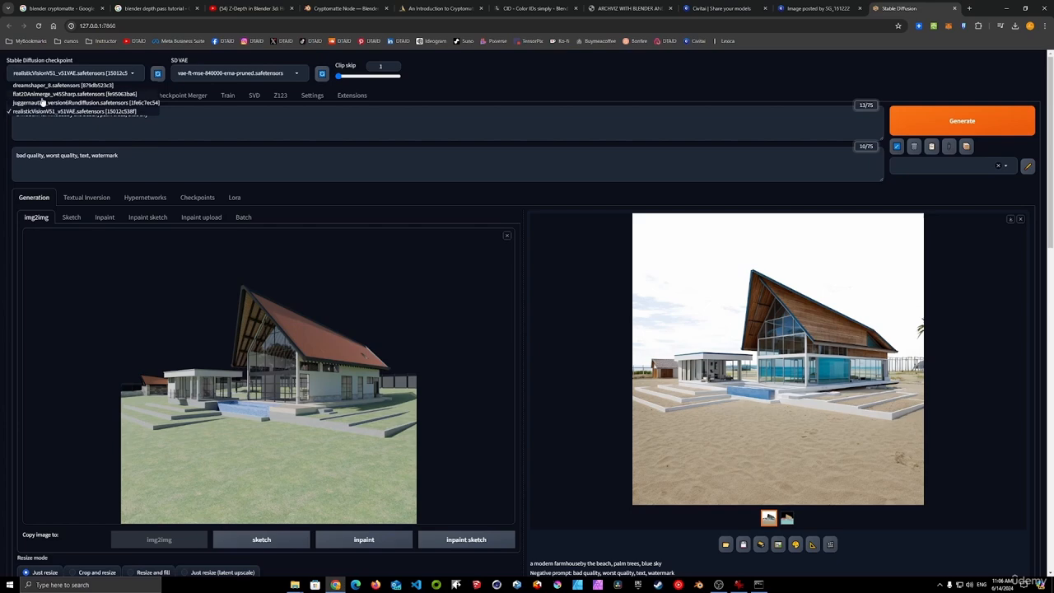
left_click(43, 109)
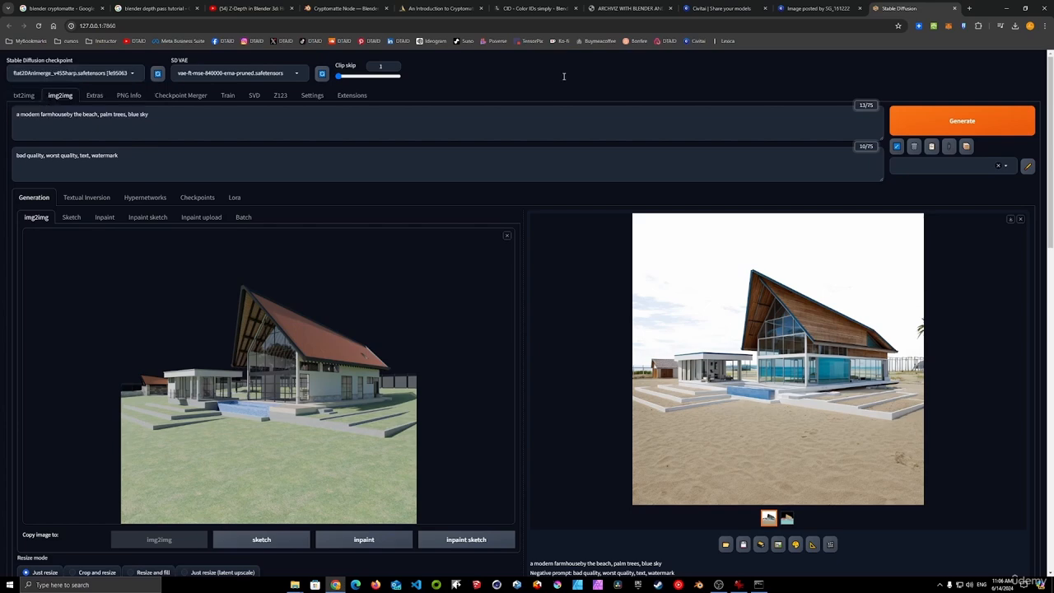
left_click(955, 124)
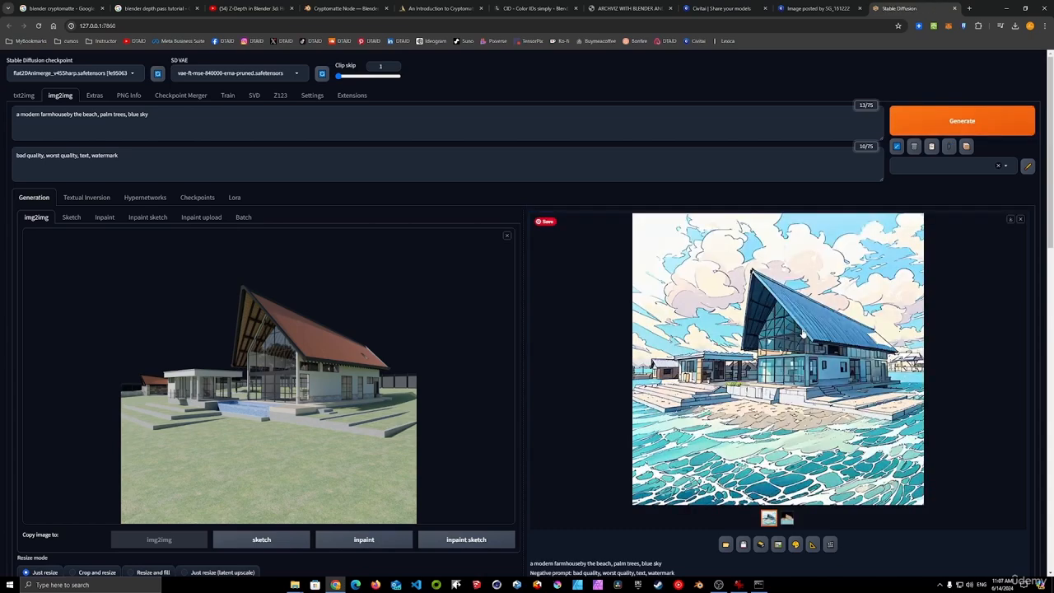
left_click(803, 331)
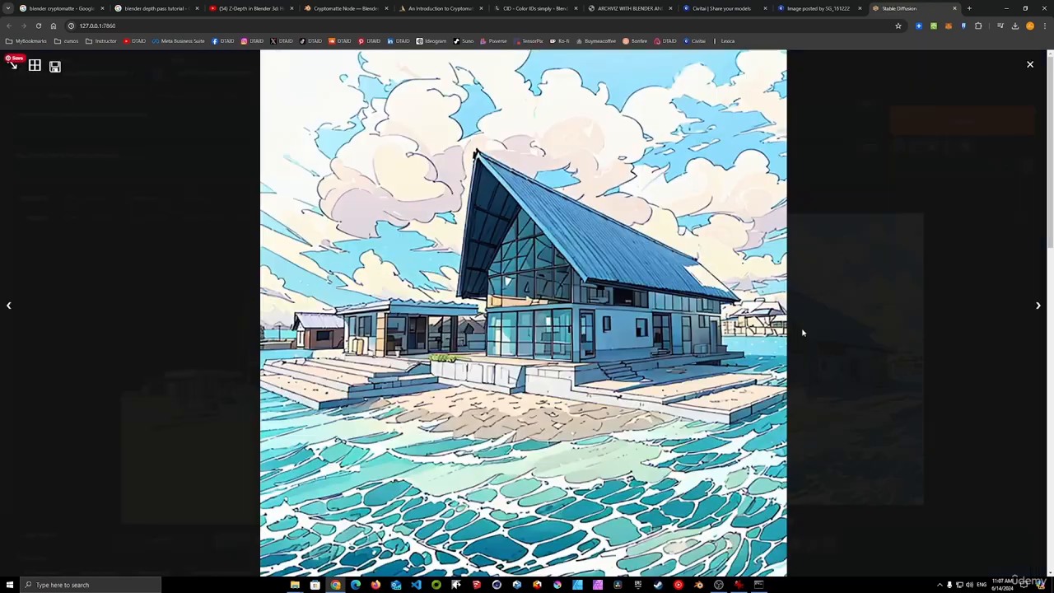
left_click(697, 330)
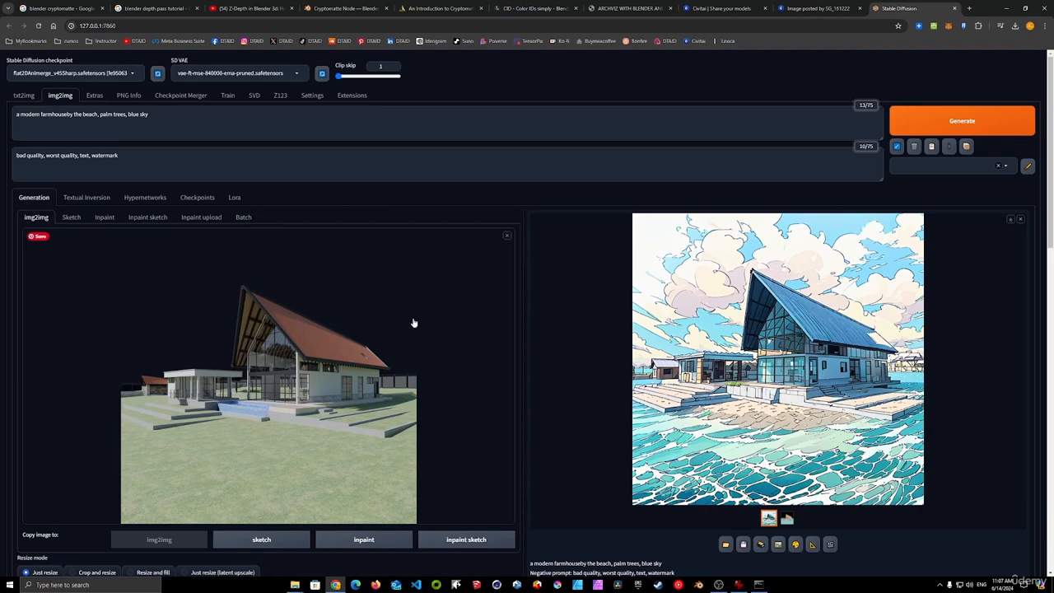